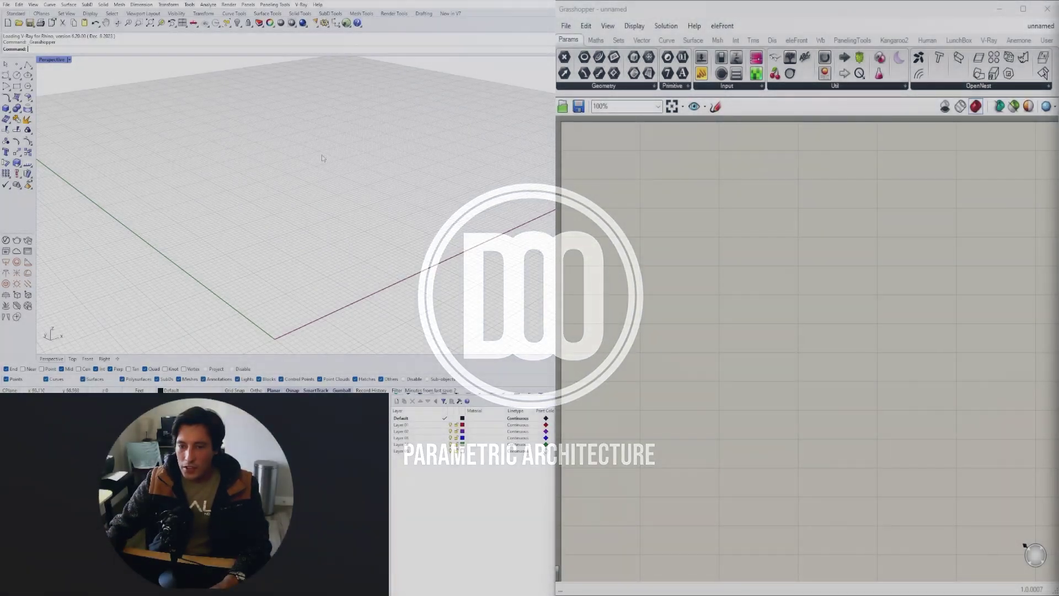
- Add a Line SDL component to the empty canvas and move it aside to leave room for its inputs
scroll(324, 158, "down", 4)
mouse_move(303, 213)
right_mouse_down()
mouse_move(331, 225)
mouse_move(308, 222)
right_mouse_up()
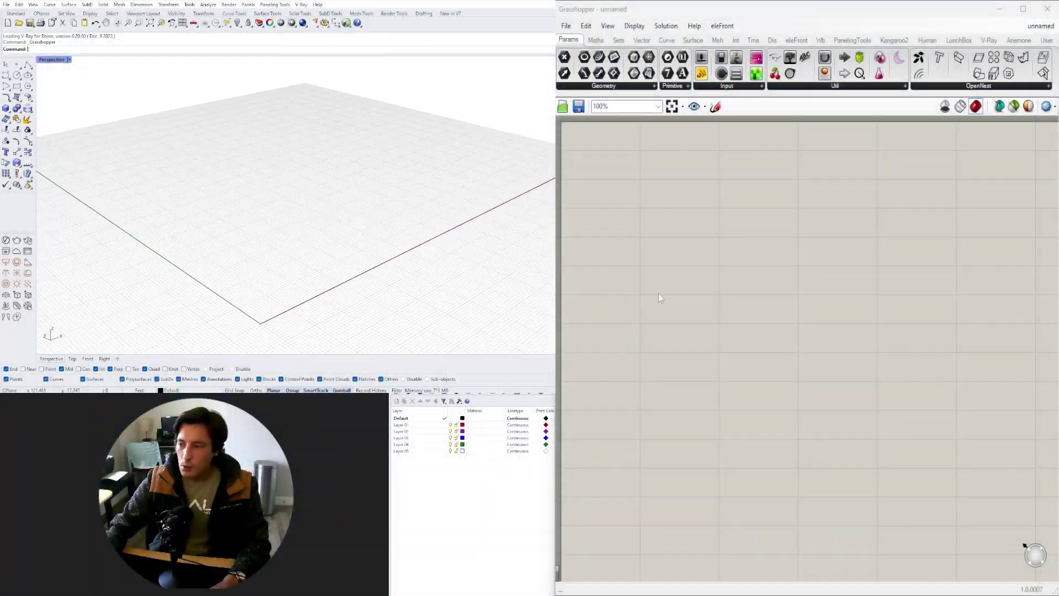
double_click(710, 258)
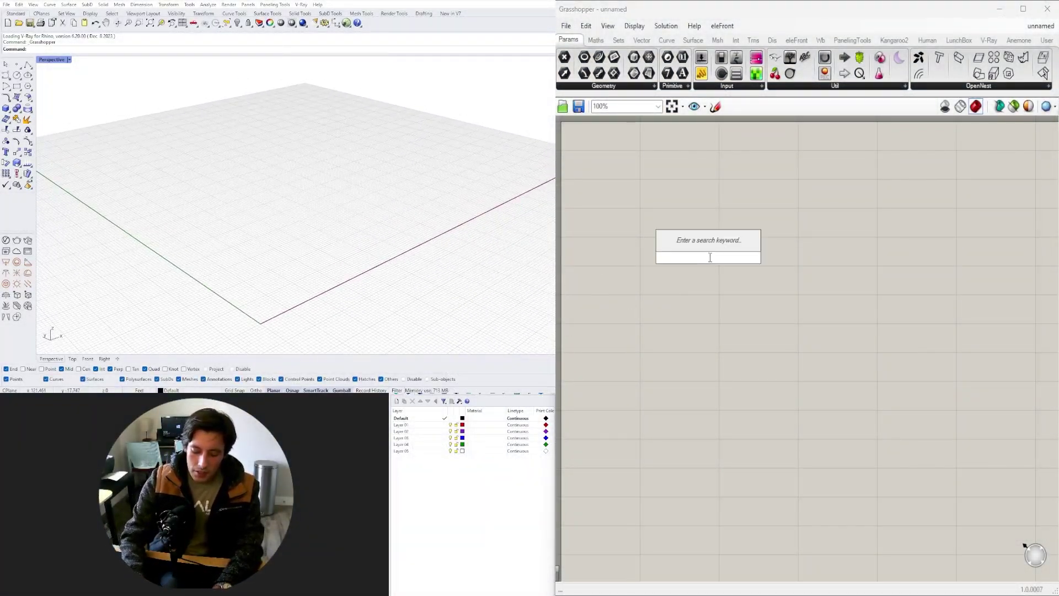
type("sdl")
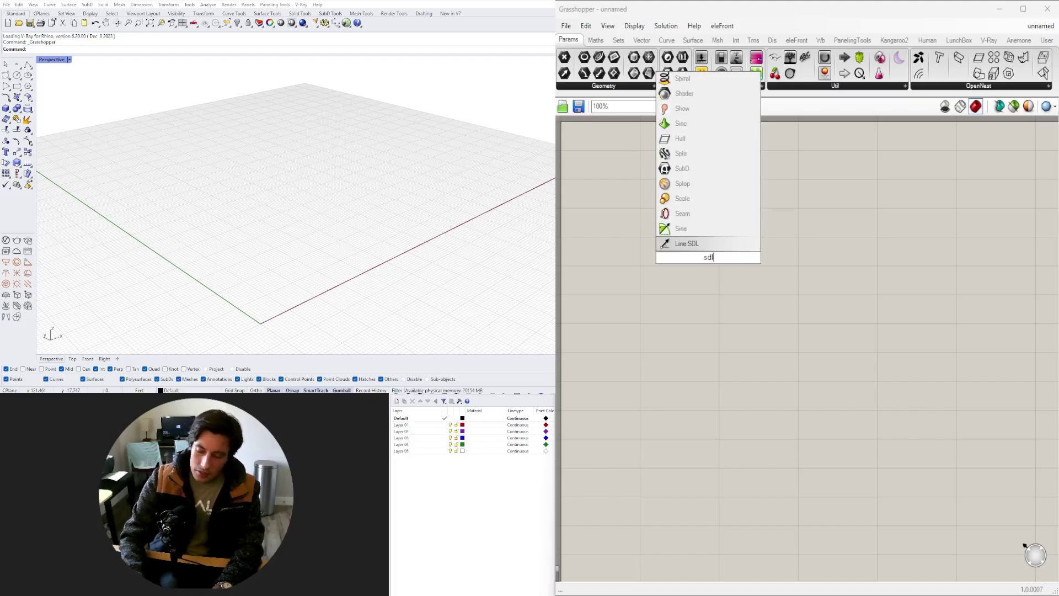
left_click(711, 244)
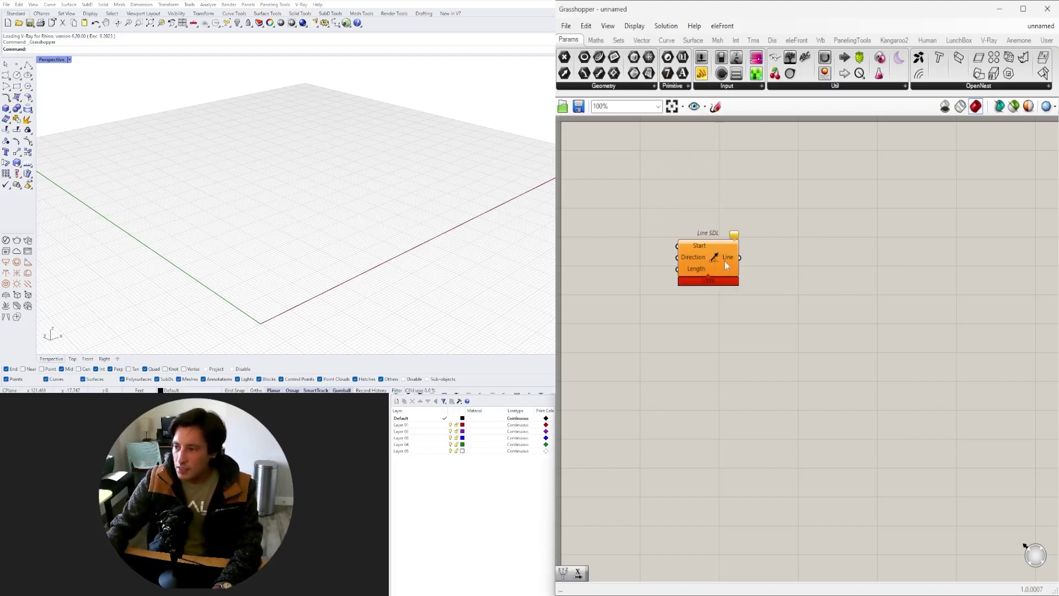
left_click_drag(724, 260, 805, 250)
- Add a Construct Point component and feed its Point output into the Start input of Line SDL
double_click(631, 212)
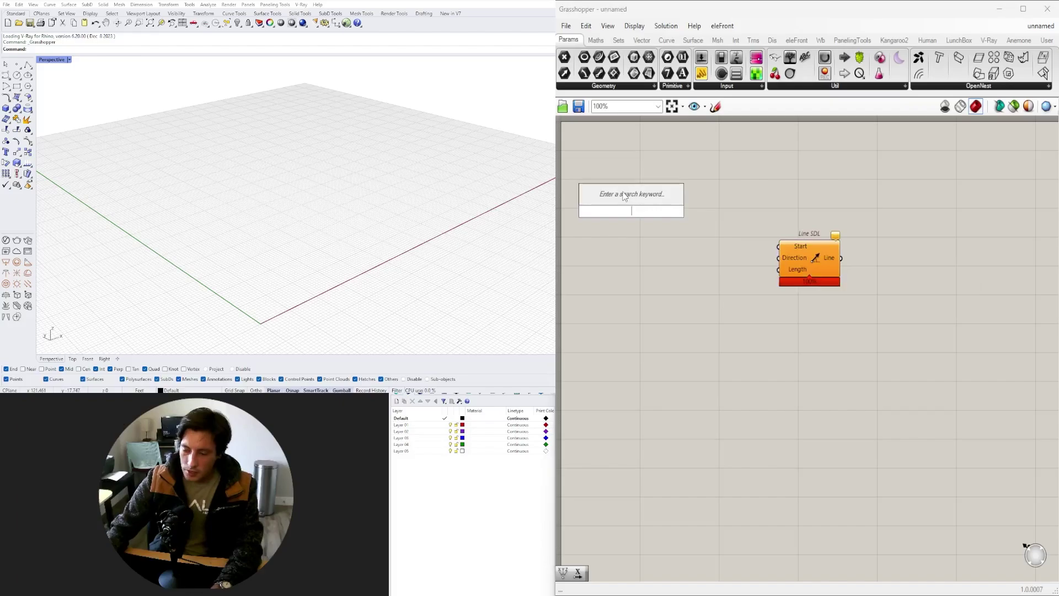
type("constr")
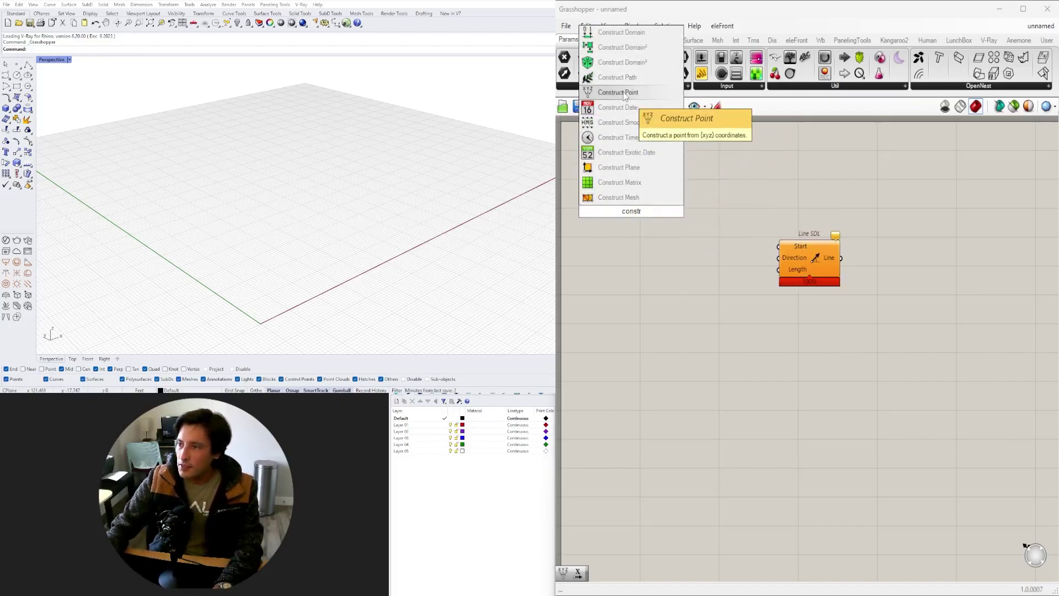
left_click(617, 93)
left_click_drag(628, 215, 828, 295)
left_click(195, 359)
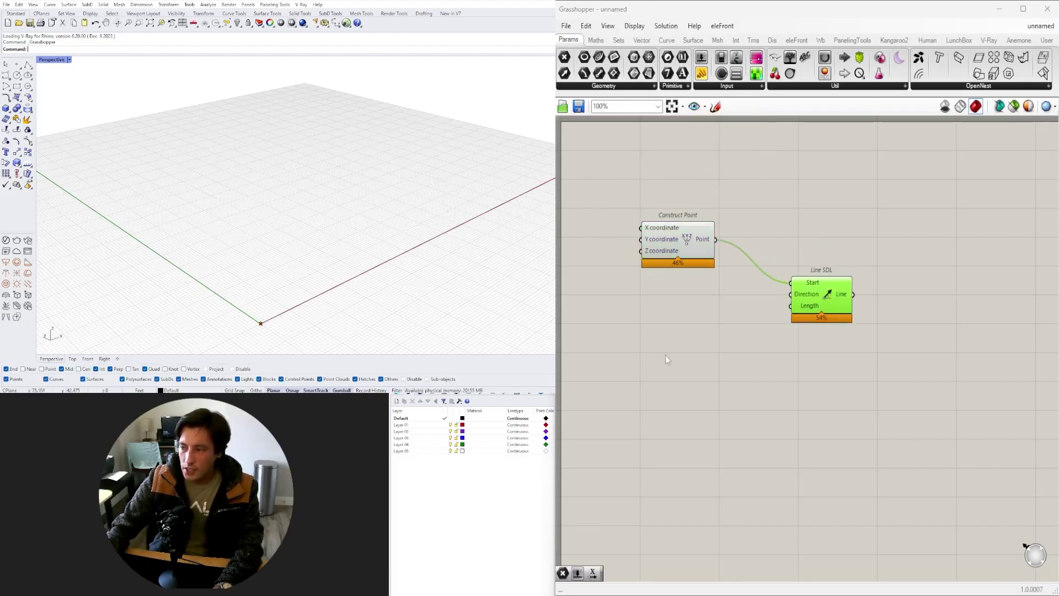
double_click(682, 298)
type("x")
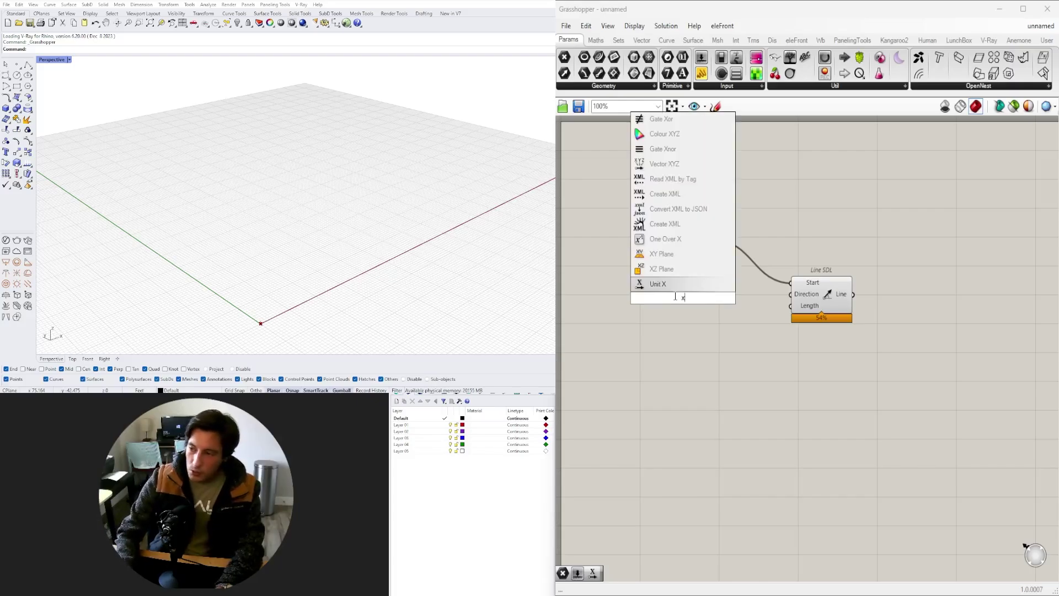
left_click(666, 323)
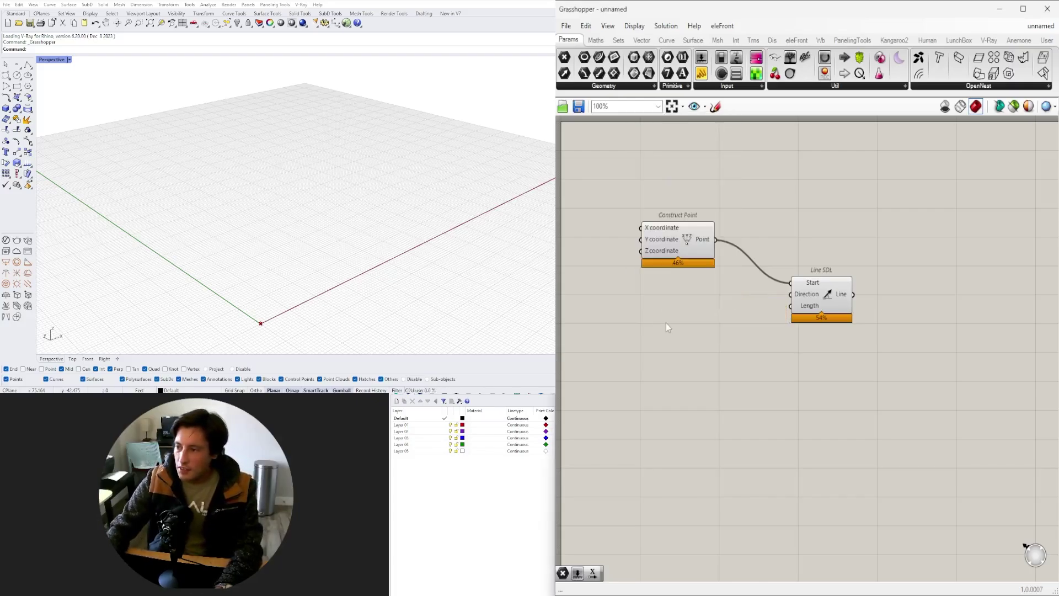
- Add a Vector XYZ component and place it directly beneath Construct Point
double_click(666, 323)
type("vec")
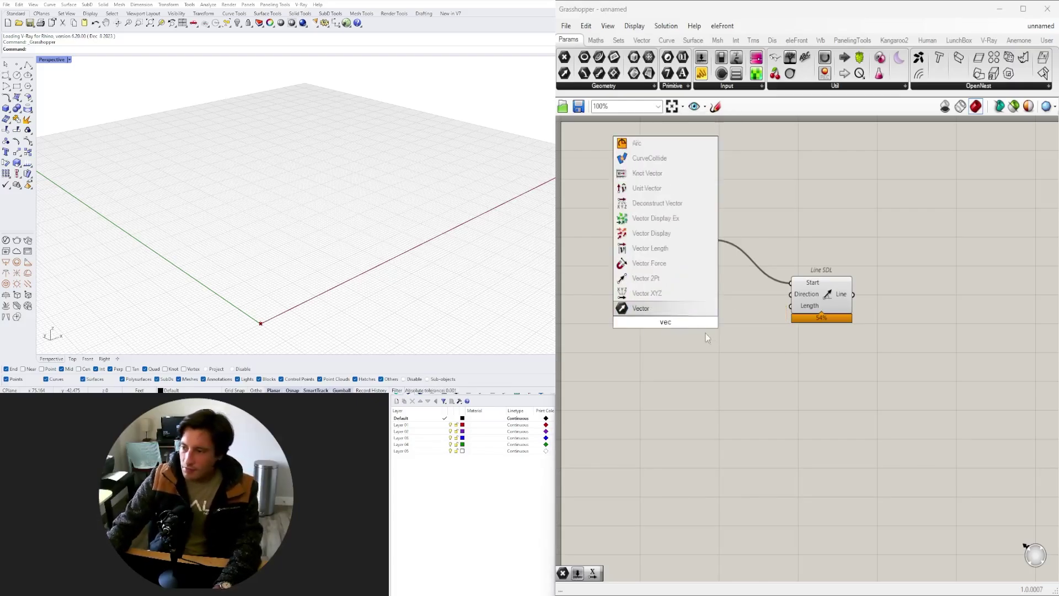
left_click(679, 296)
right_click_drag(674, 364, 765, 358)
left_click_drag(946, 383, 933, 241)
left_click(916, 370)
left_click_drag(902, 310, 908, 300)
right_click_drag(780, 299, 605, 306)
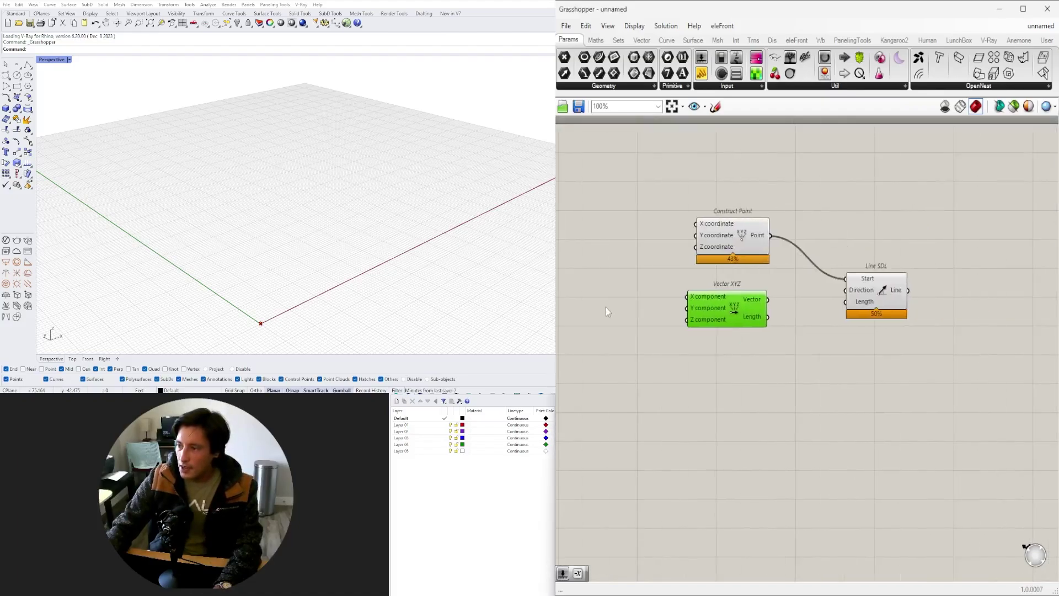
- Create a number slider with the value 15.50 as input for the X component of Vector XYZ
double_click(606, 307)
type("15.50")
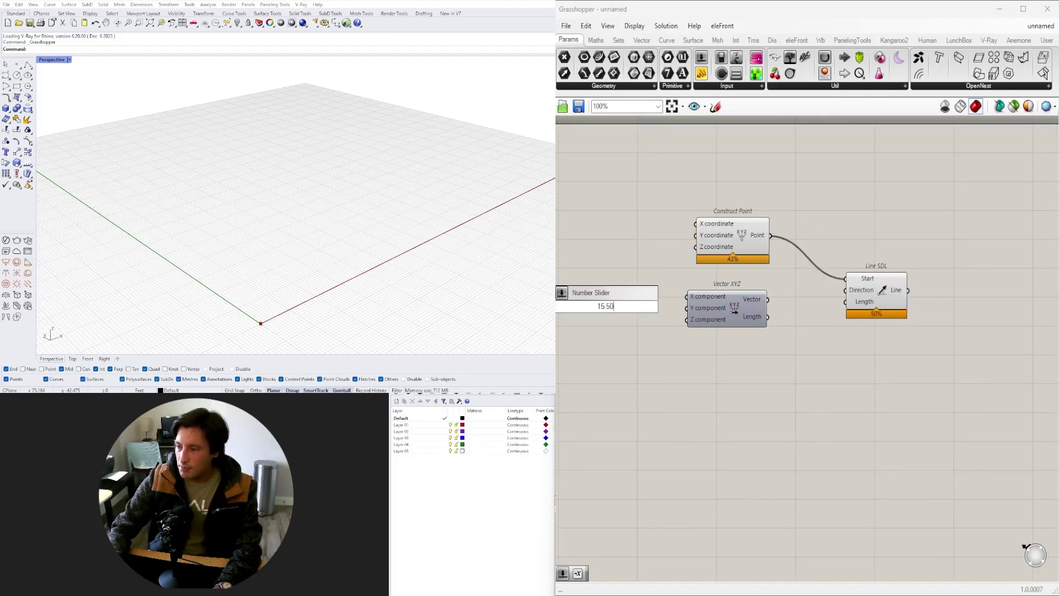
key("Return")
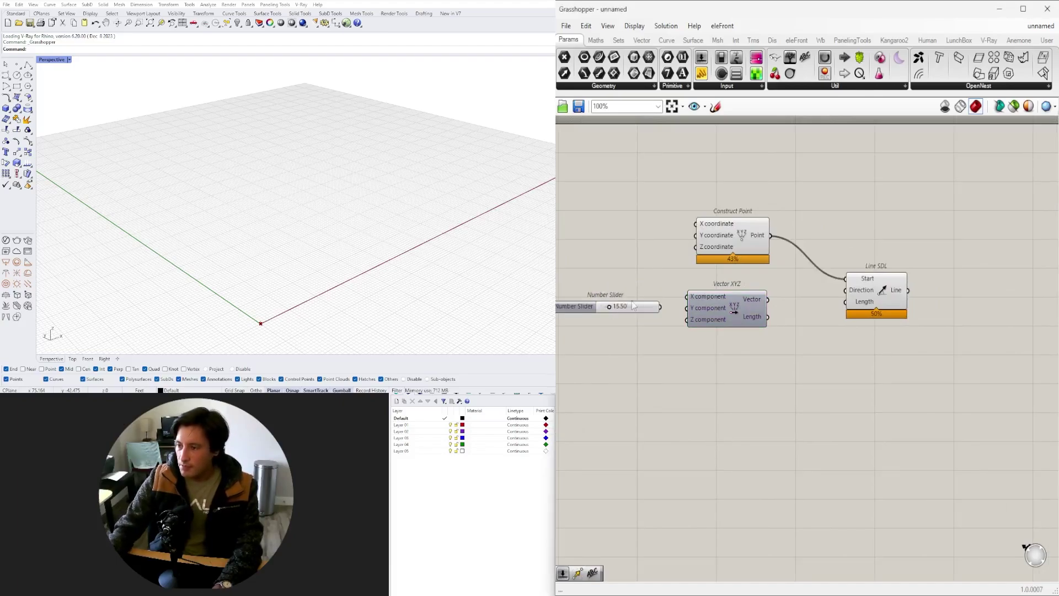
right_click_drag(709, 342, 865, 306)
scroll(864, 306, "up", 3)
mouse_move(864, 303)
left_mouse_down()
mouse_move(872, 292)
mouse_move(873, 310)
mouse_move(922, 296)
mouse_move(865, 317)
left_mouse_up()
- Have two stacked sliders drive Vector XYZ, 26.40 into the X component and 23.49 into the Y component
right_click_drag(936, 363, 796, 404)
scroll(786, 332, "down", 1)
left_click(926, 281)
scroll(253, 318, "up", 2)
scroll(738, 301, "up", 5)
left_click_drag(681, 297, 731, 332)
scroll(699, 299, "down", 5)
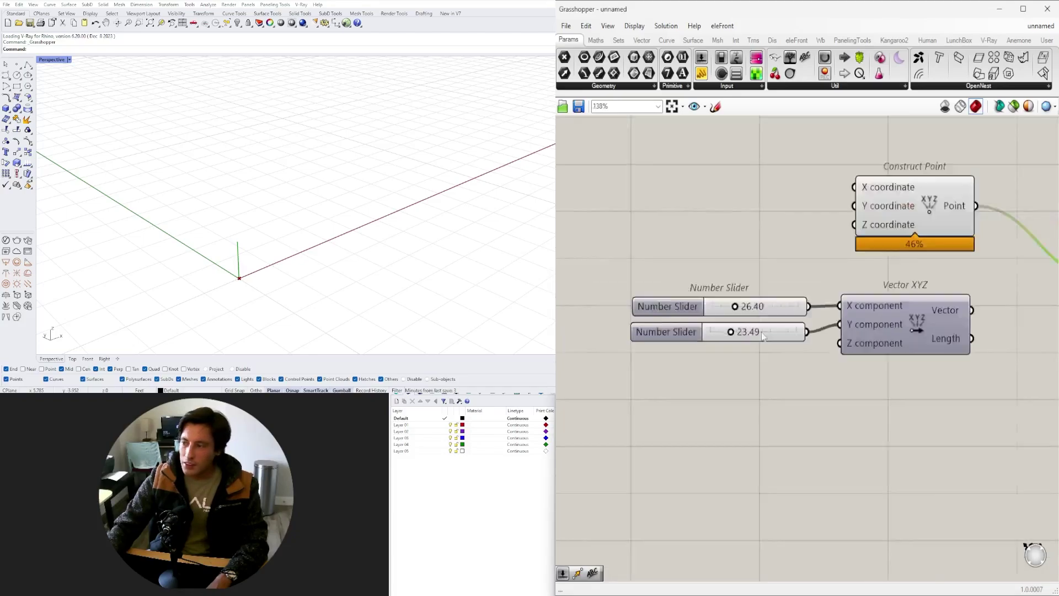
- Connect the Vector output of Vector XYZ to the Direction input of Line SDL
scroll(763, 336, "down", 5)
right_click_drag(871, 337, 721, 340)
scroll(718, 339, "up", 3)
left_click_drag(701, 319, 786, 304)
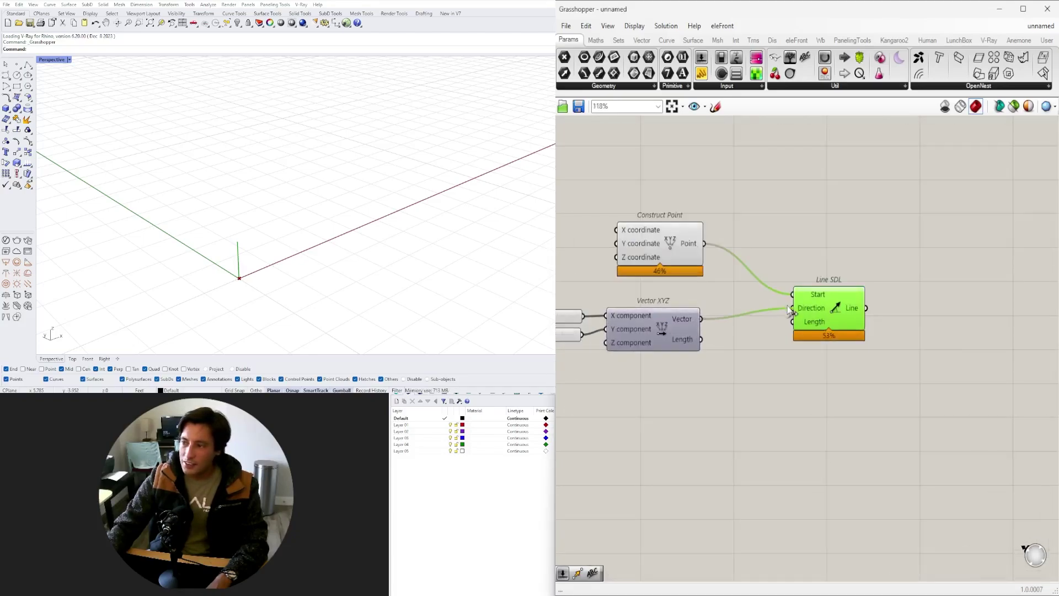
- Set the X component slider to 0.00 and the Y component slider to 47.58 to change the line's direction
right_click_drag(685, 350, 841, 356)
scroll(673, 327, "up", 8)
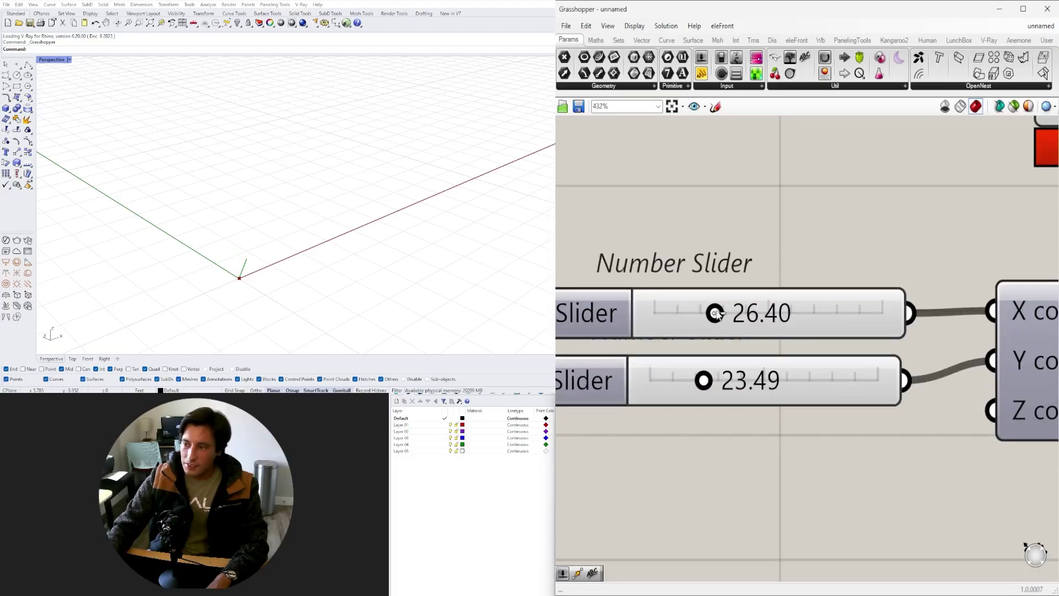
mouse_move(716, 314)
left_mouse_down()
mouse_move(674, 314)
mouse_move(716, 314)
left_mouse_up()
mouse_move(703, 380)
left_mouse_down()
mouse_move(721, 380)
mouse_move(631, 379)
mouse_move(720, 380)
left_mouse_up()
left_click_drag(716, 313, 632, 310)
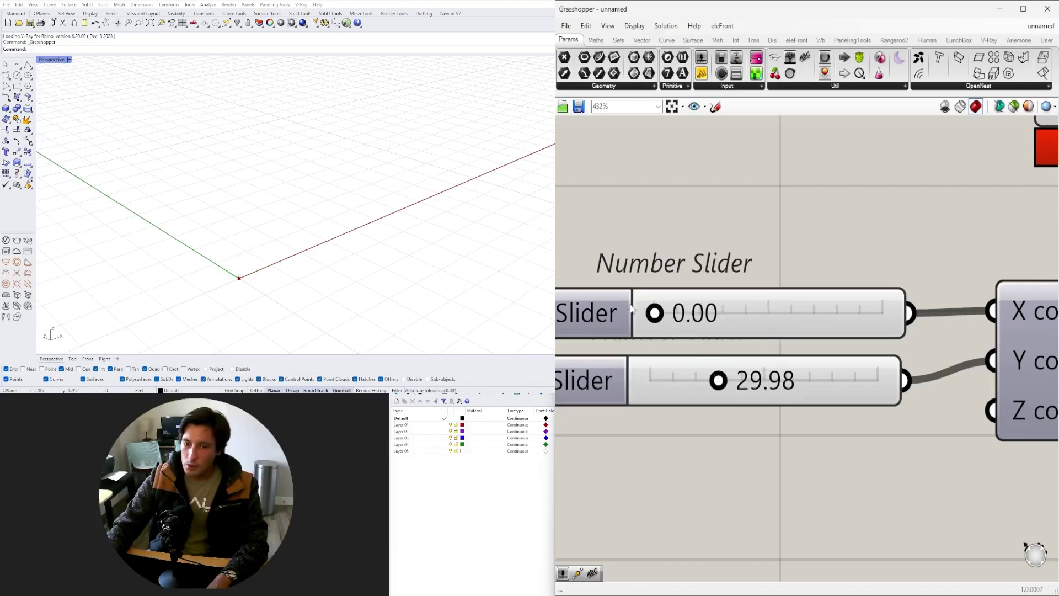
left_click_drag(718, 380, 751, 379)
scroll(752, 379, "down", 5)
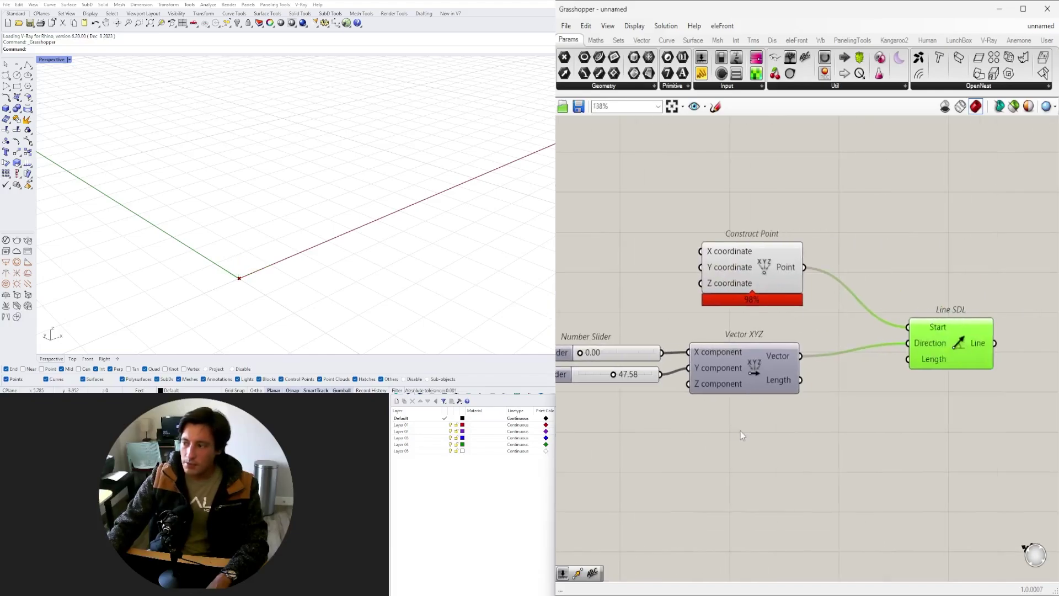
- Align Line SDL with Vector XYZ, duplicate the 47.58 slider beneath the vector component, and wire the copy into the Length input
left_click_drag(951, 343, 930, 356)
left_click(894, 426)
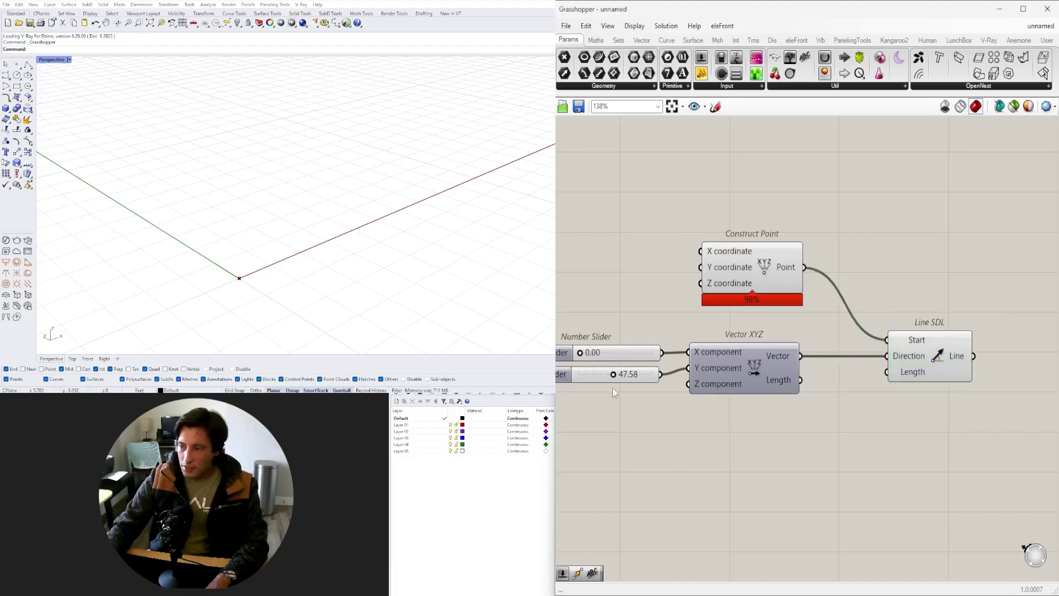
left_click(600, 379)
left_click_drag(600, 380, 805, 430, "alt")
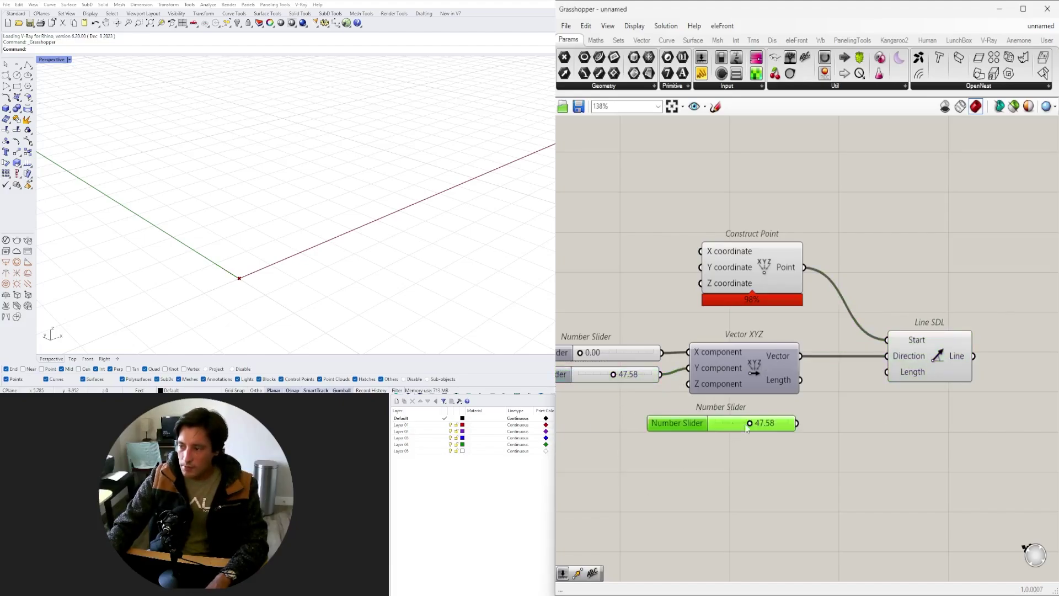
left_click(637, 378)
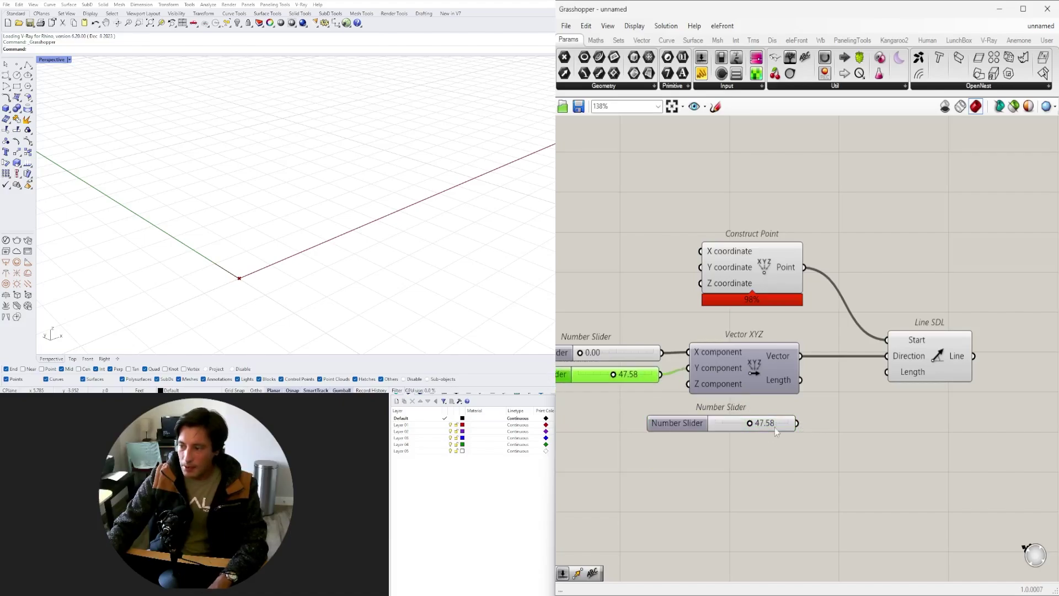
left_click_drag(716, 427, 729, 421)
left_click_drag(813, 419, 888, 378)
left_click(920, 370)
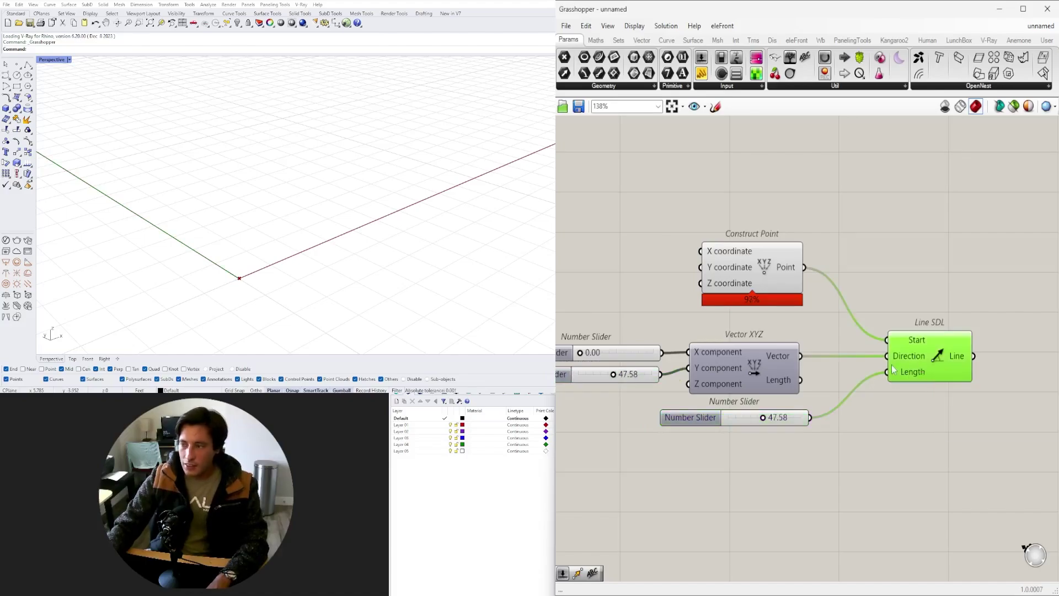
- Raise the X component slider above zero so that the line runs diagonally between the X and Y axes
scroll(193, 231, "down", 2)
right_click_drag(844, 379, 931, 401)
scroll(931, 401, "up", 2)
right_click_drag(670, 390, 811, 395)
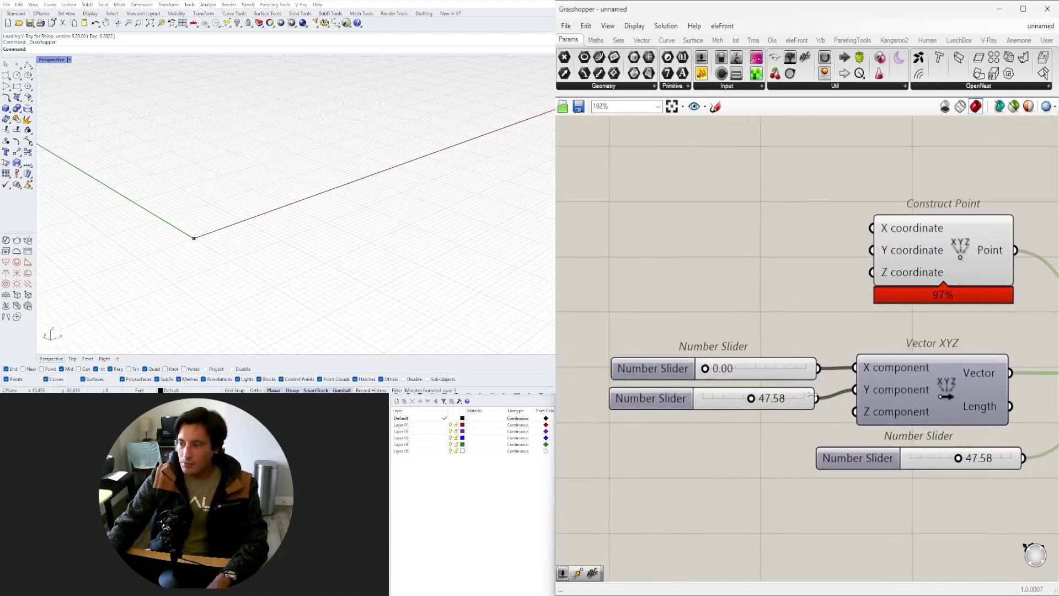
left_click_drag(704, 369, 732, 398)
- Examine the resulting line from a steeper viewing angle and shift Line SDL slightly farther from its input components
scroll(831, 381, "down", 4)
right_click_drag(991, 389, 728, 404)
scroll(728, 404, "up", 2)
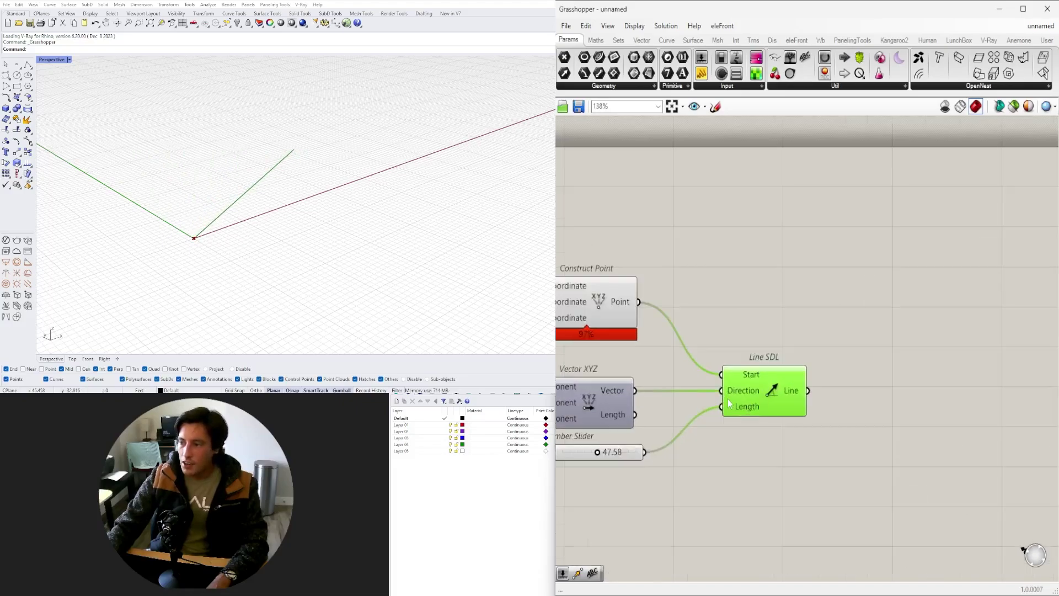
right_click_drag(309, 231, 170, 234)
right_click_drag(251, 187, 296, 257, "shift")
scroll(271, 254, "up", 3)
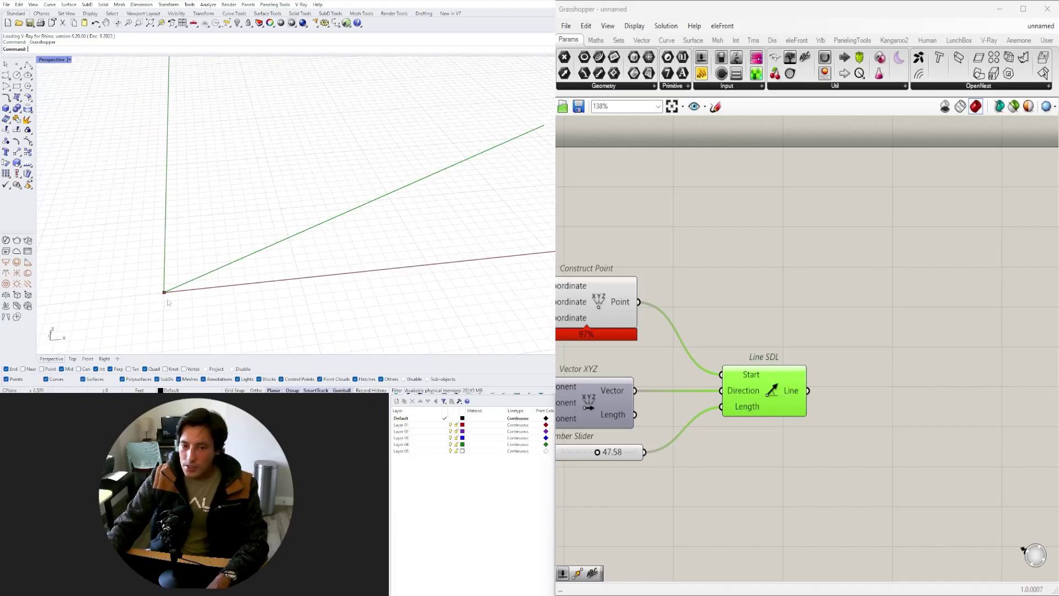
left_click_drag(772, 397, 796, 395)
left_click(935, 412)
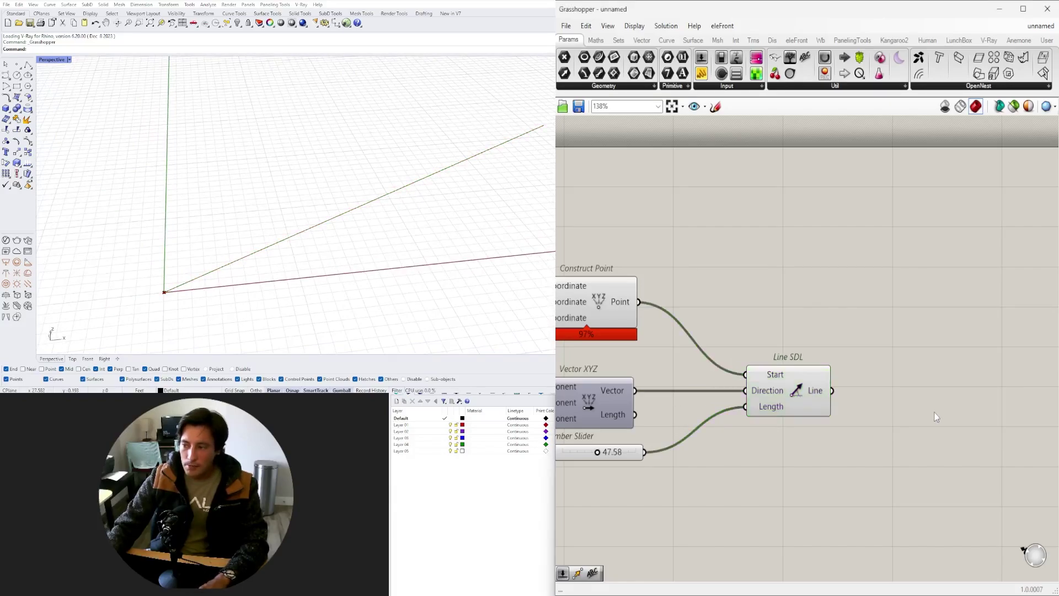
- Add an Offset Curve component after Line SDL, feed the Line output into its Curve input, and space it away
double_click(938, 409)
type("o")
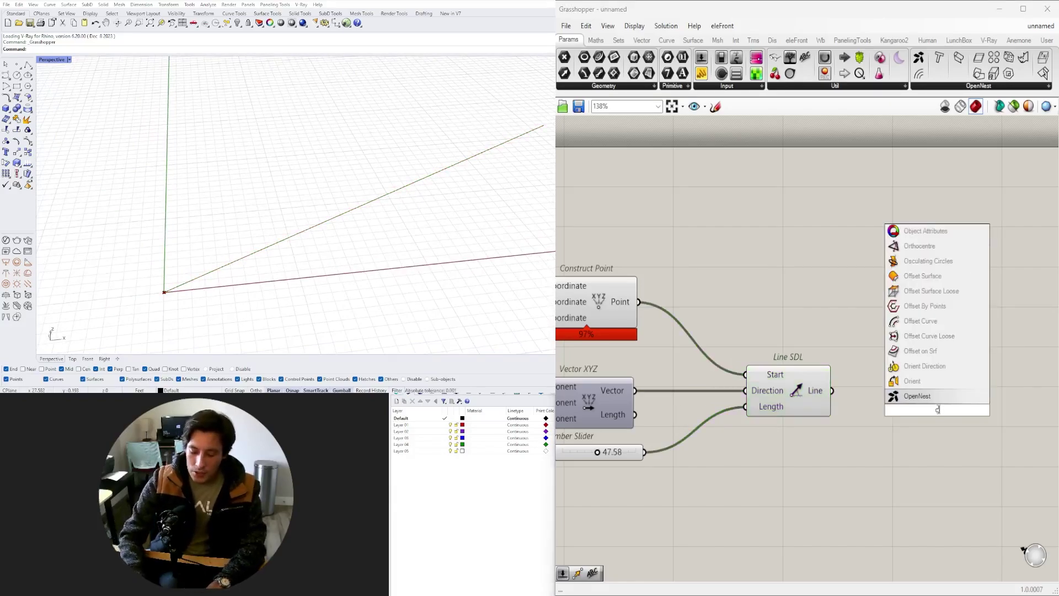
type("f")
left_click(915, 383)
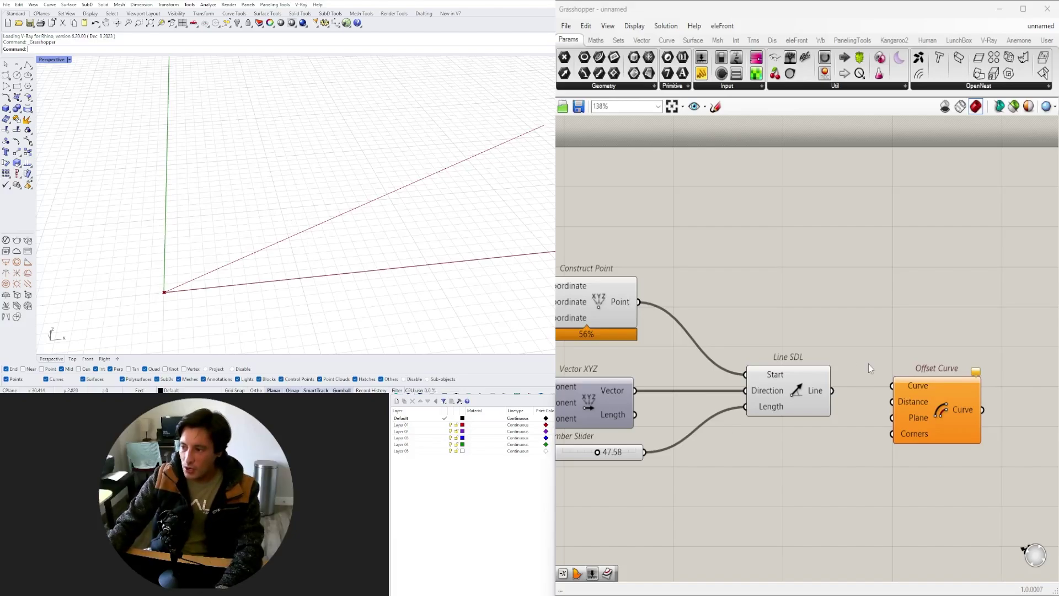
left_click_drag(835, 396, 893, 386)
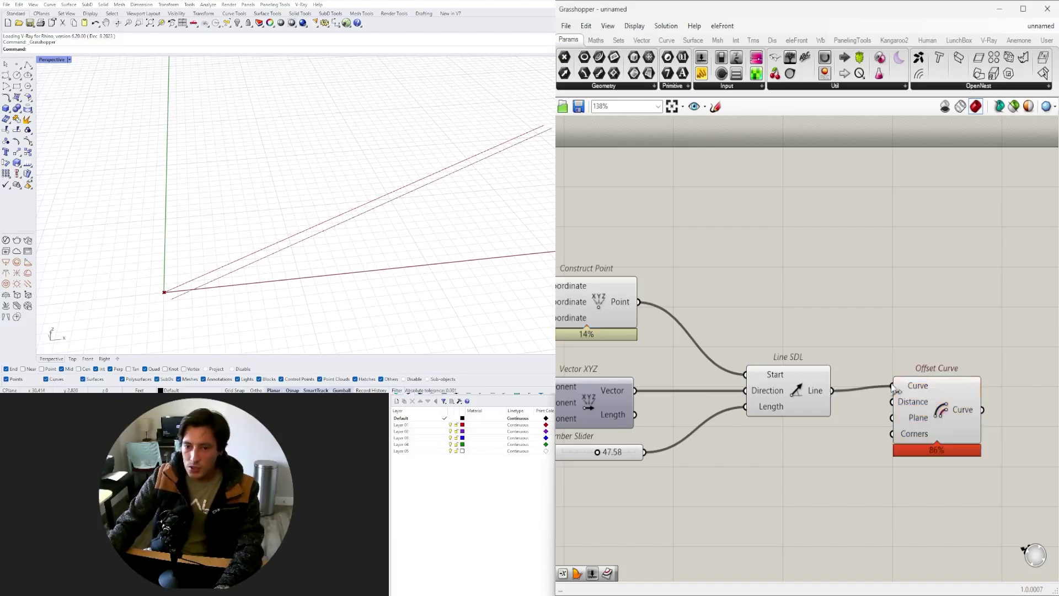
right_click_drag(936, 449, 831, 423)
left_click_drag(831, 424, 931, 455)
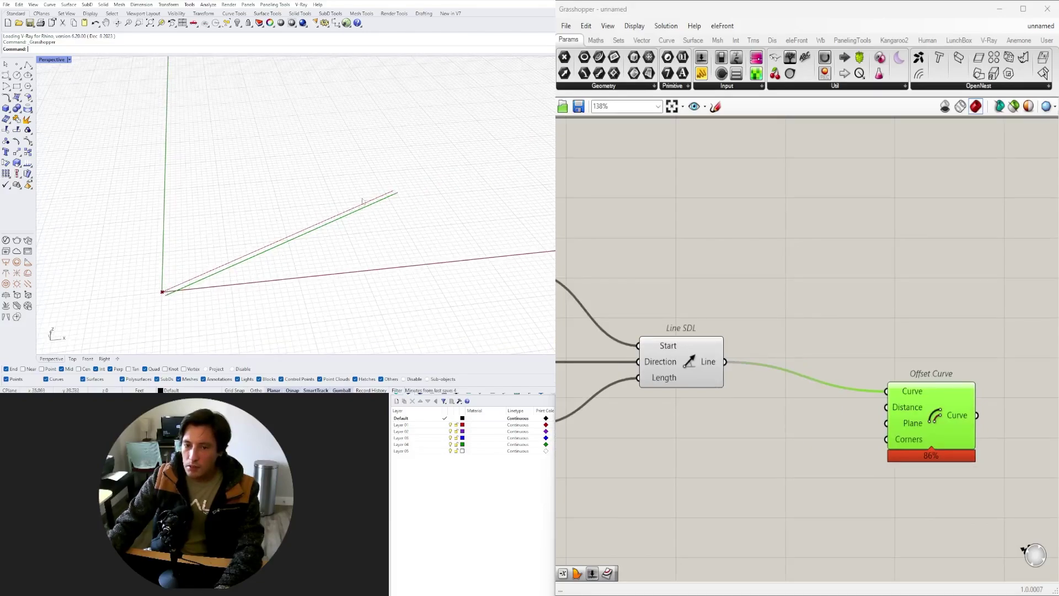
left_click_drag(940, 424, 918, 436)
- Add a 2.5 number slider, wire it into the Distance input of Offset Curve, and line both up with Line SDL
double_click(766, 428)
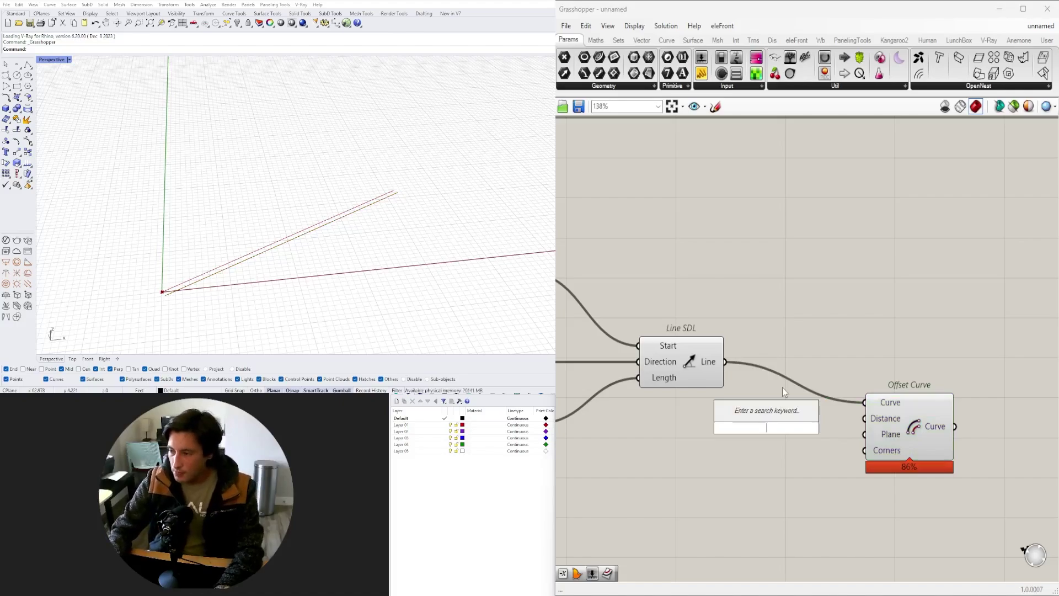
type("2.5")
key("Return")
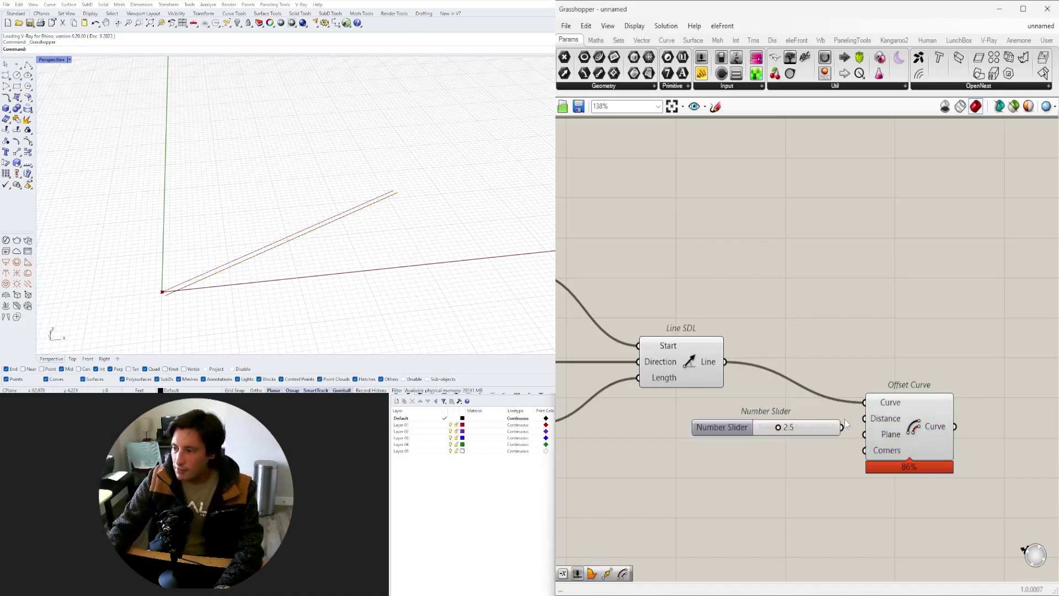
left_click_drag(843, 427, 873, 420)
right_click_drag(713, 420, 747, 421)
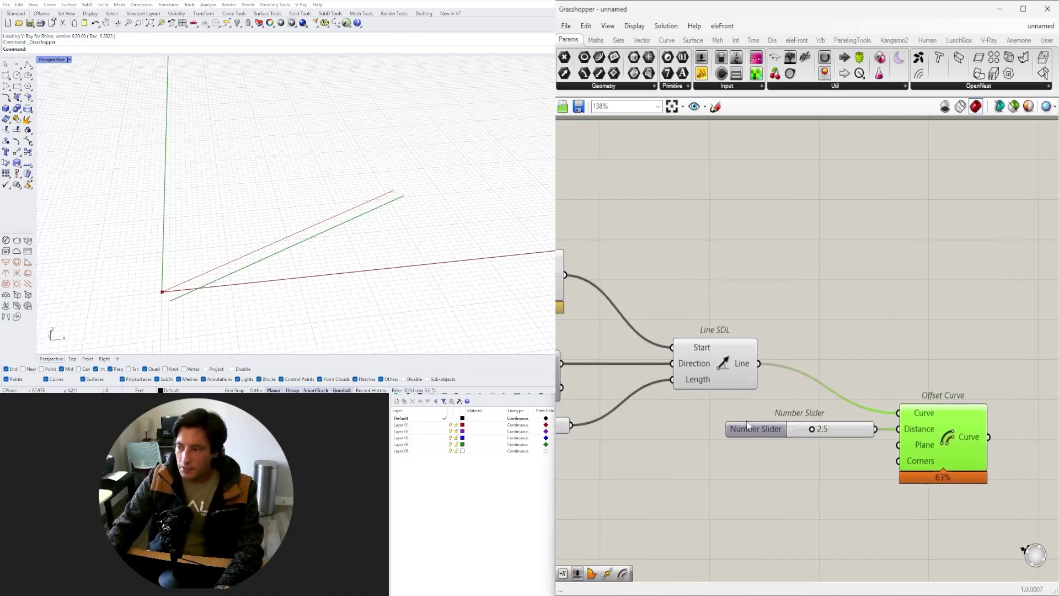
left_click_drag(759, 424, 678, 423)
left_click(927, 442)
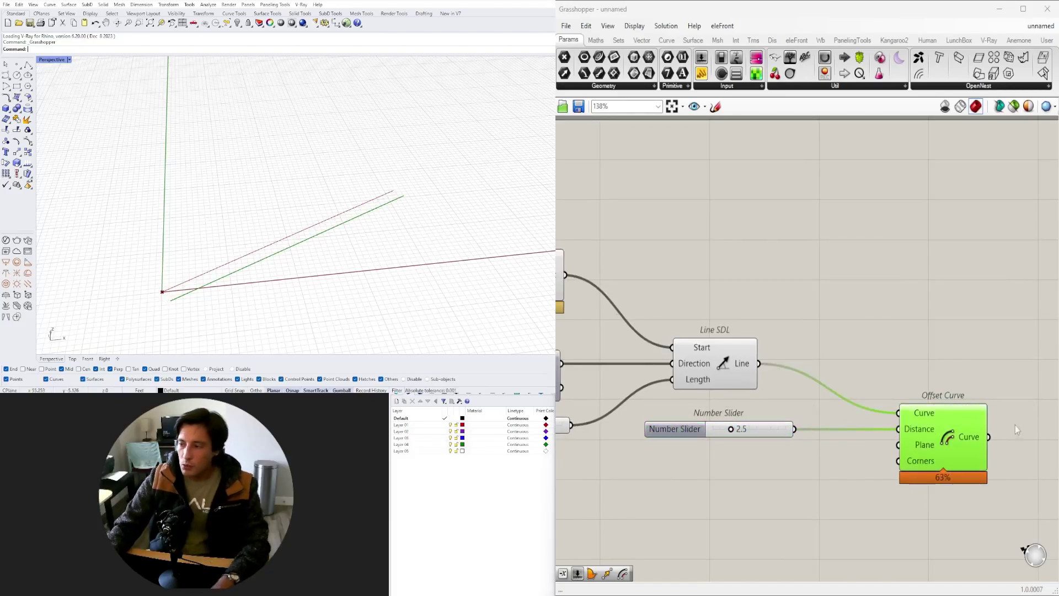
left_click_drag(954, 434, 1029, 385)
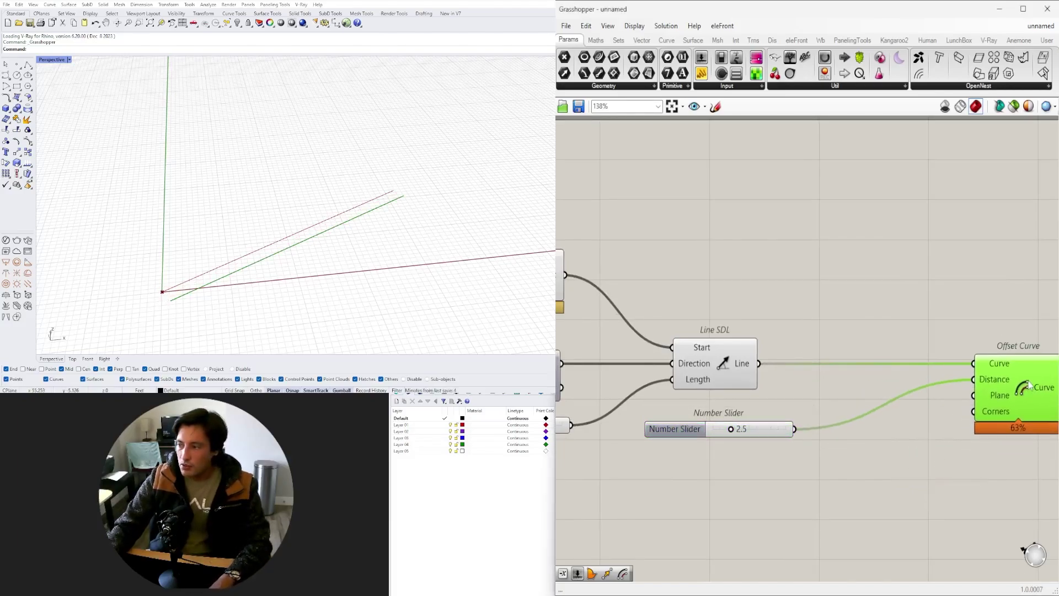
- Add a Negative component below the wire running from the offset distance slider to Offset Curve
double_click(878, 456)
type("neg")
left_click(855, 441)
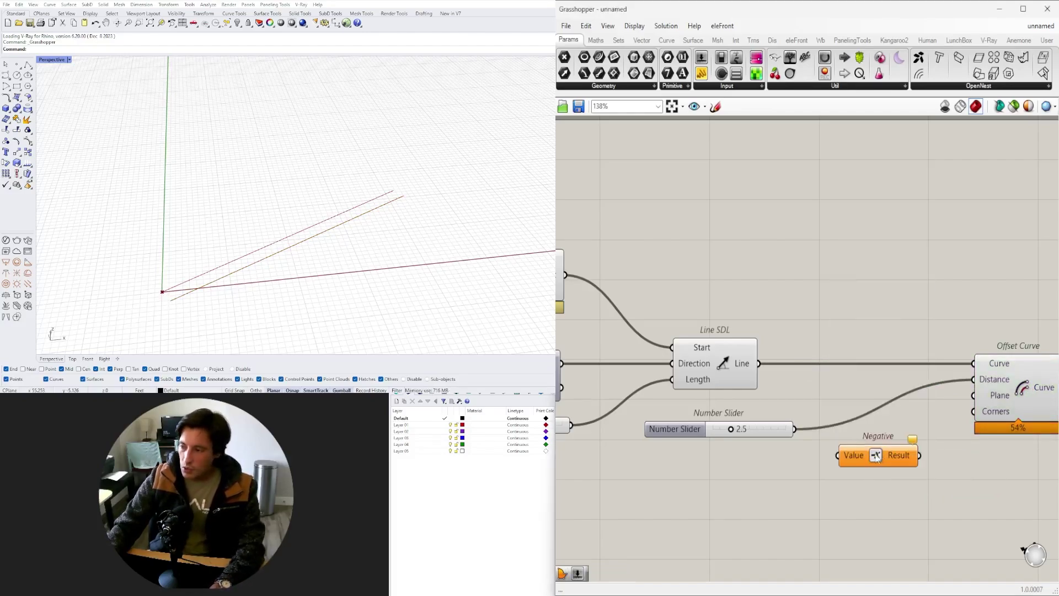
- Duplicate Offset Curve directly below the original and drive the copy's Distance from the slider through the Negative component
scroll(775, 380, "down", 2)
left_click(945, 398)
left_click_drag(947, 448, 946, 459, "alt")
left_click(794, 420)
left_click_drag(791, 417, 859, 442)
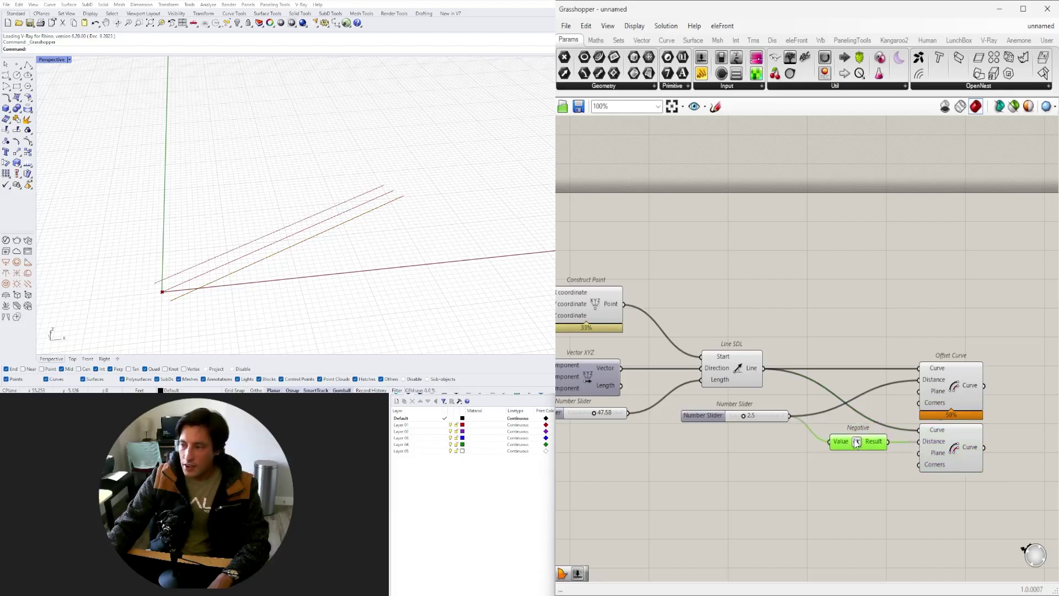
- Select both Offset Curve components to highlight their lines and lower the offset distance slider to 1.6
left_click_drag(918, 347, 1027, 510)
scroll(722, 416, "up", 5)
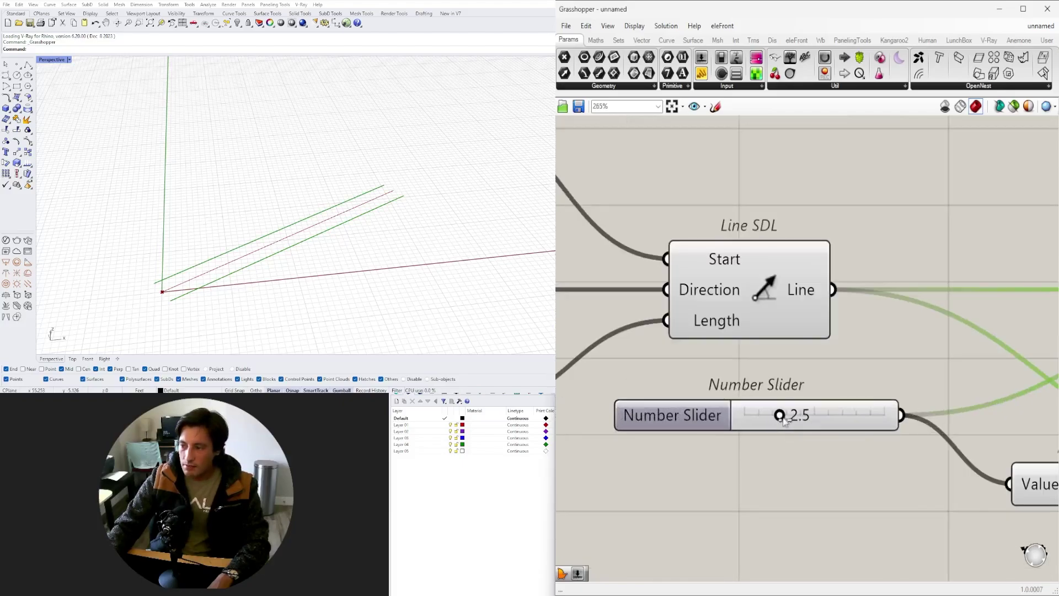
mouse_move(786, 420)
left_mouse_down()
mouse_move(769, 420)
mouse_move(780, 420)
left_mouse_up()
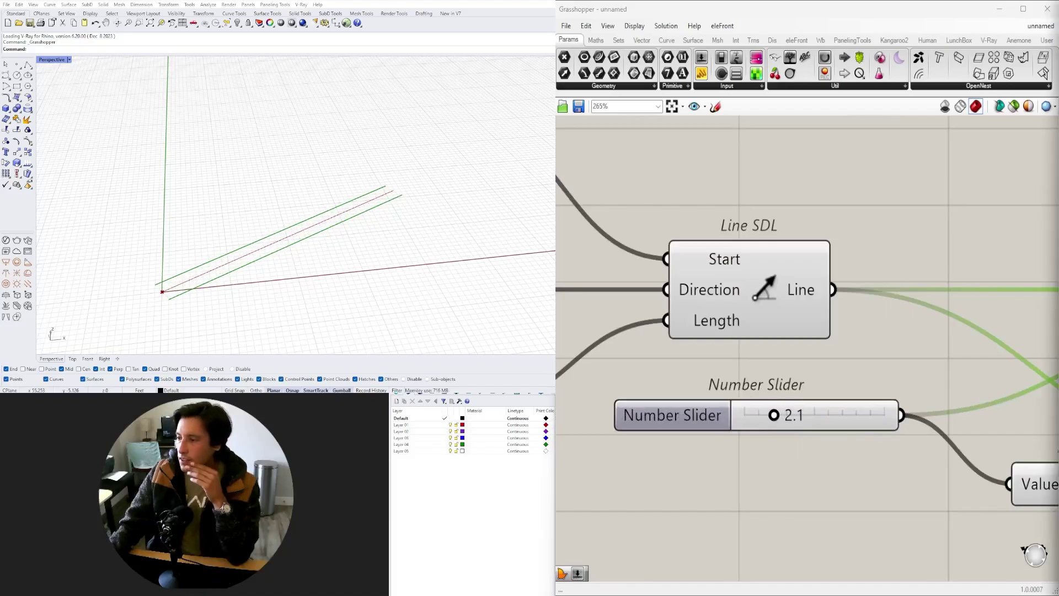
scroll(760, 405, "up", 5)
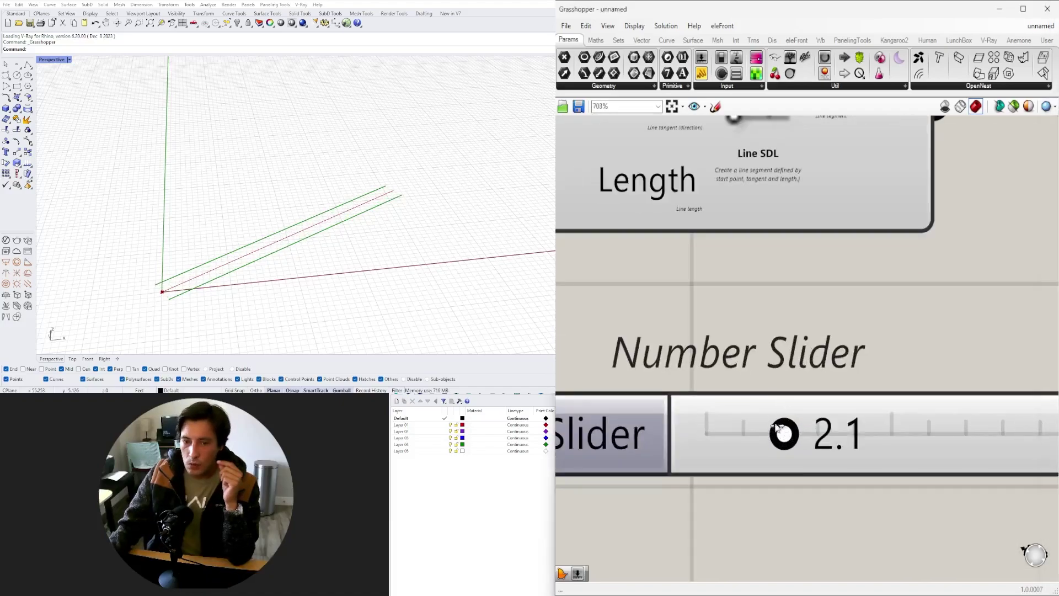
left_click_drag(780, 430, 765, 433)
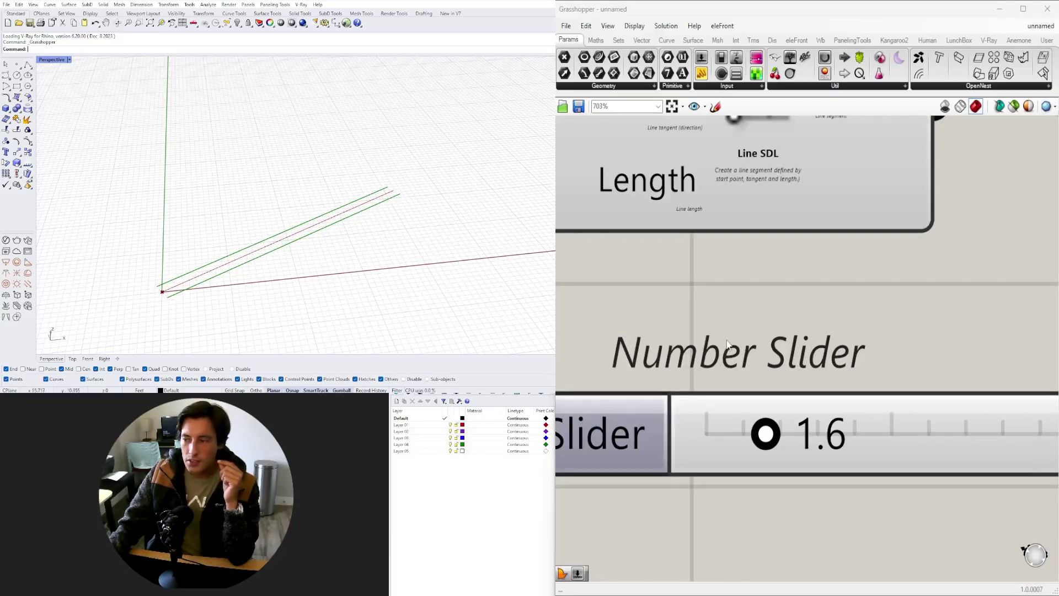
- Insert a Relay on the distance slider's output feeding Offset Curve and Negative, and move the slider farther back from it
scroll(727, 344, "down", 5)
scroll(697, 370, "up", 1)
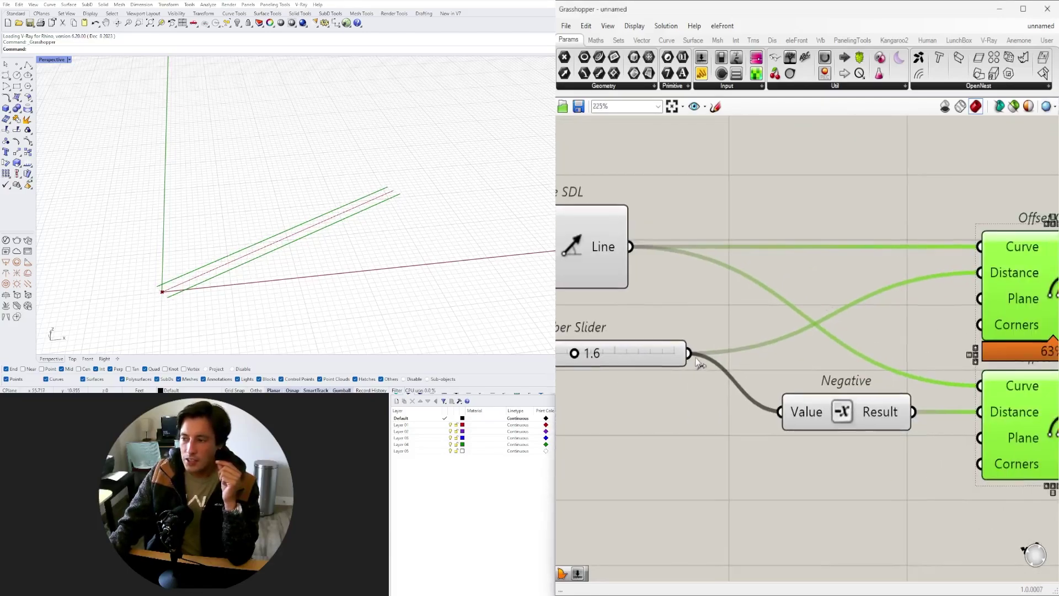
double_click(700, 362)
right_click_drag(667, 394, 934, 398)
scroll(934, 399, "down", 2)
left_click_drag(979, 402, 854, 397)
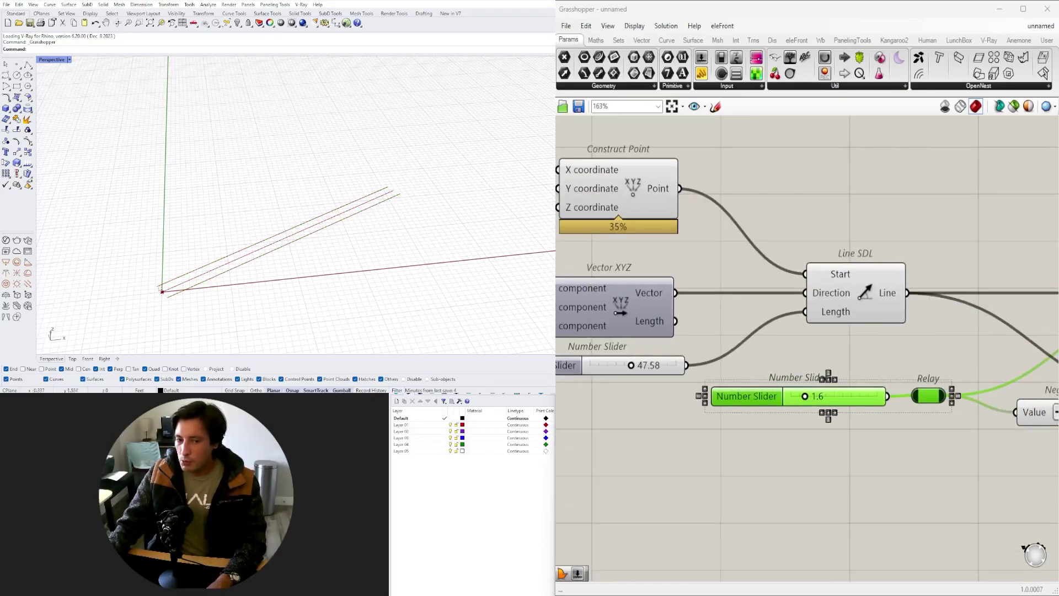
left_click(713, 421)
left_click_drag(743, 401, 637, 430)
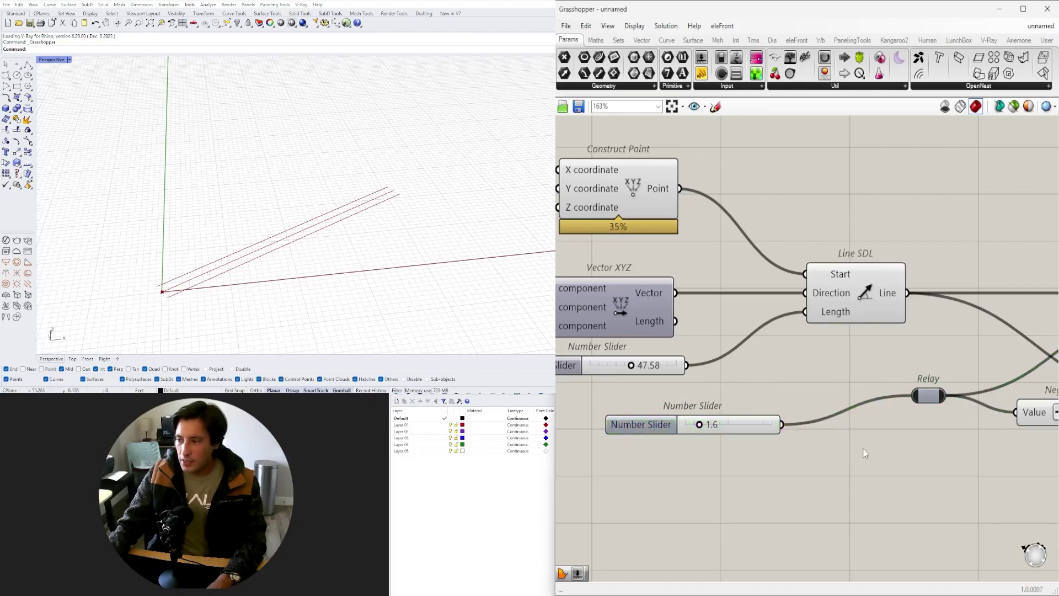
- Add a Division component between the slider and the Relay, with the slider feeding A and the Result feeding the Relay
double_click(870, 446)
type("/")
key("Return")
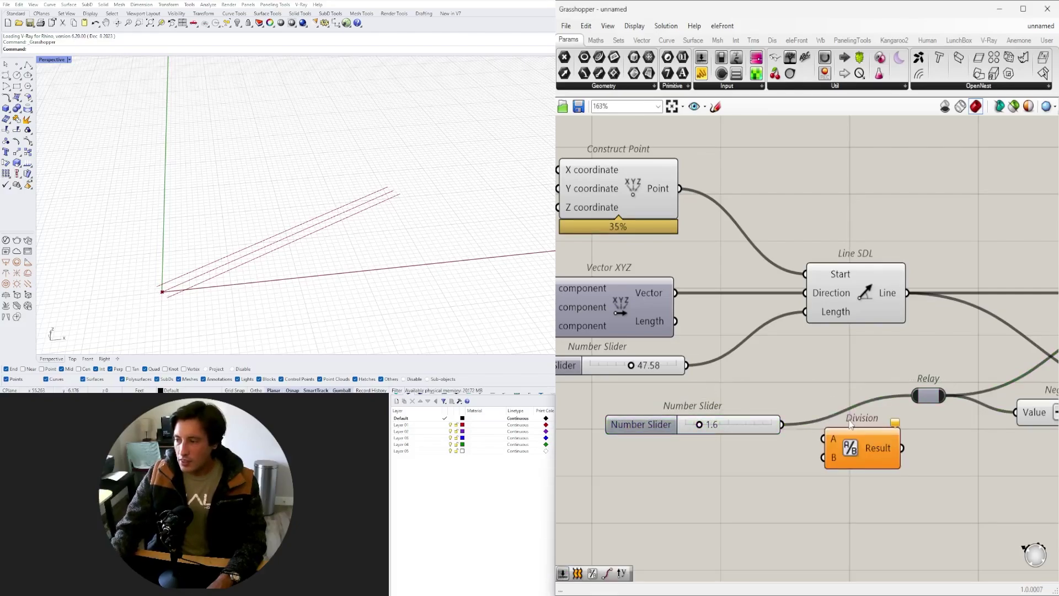
left_click(654, 425)
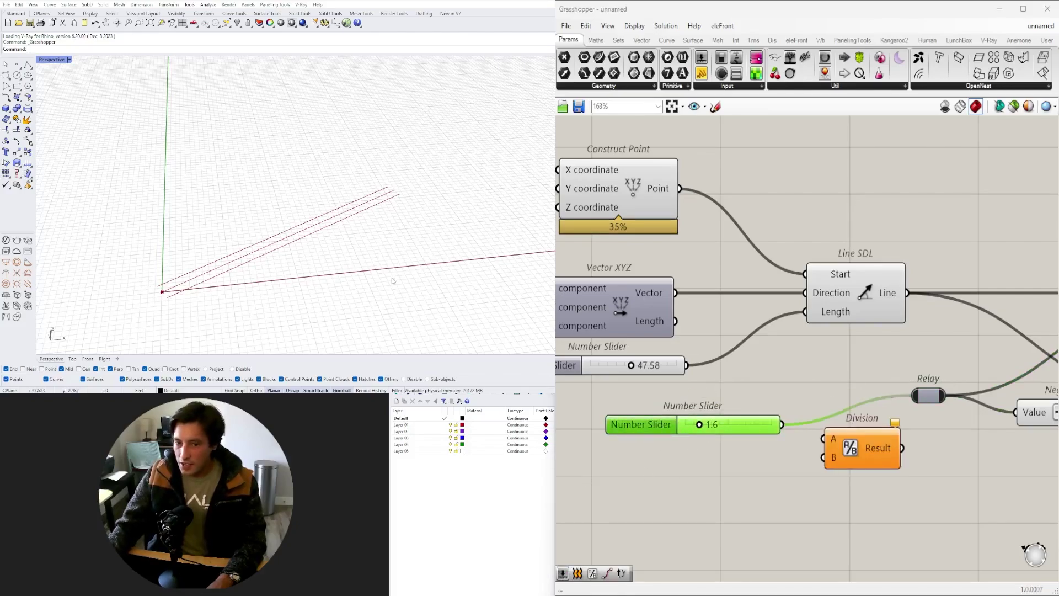
left_click_drag(782, 425, 812, 430)
left_click_drag(876, 433, 950, 400)
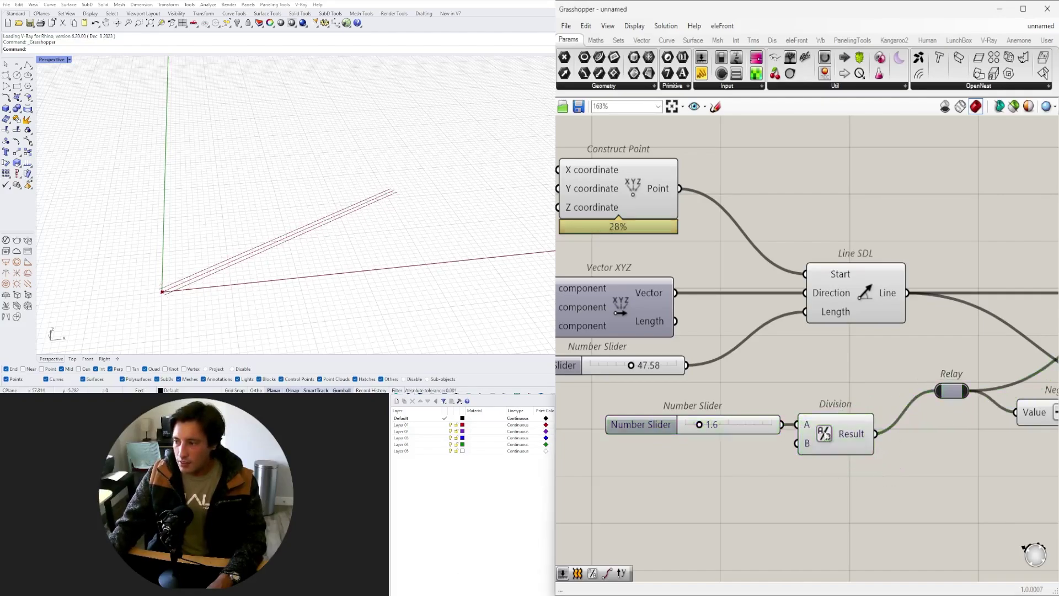
- Raise the slider feeding Division to widen the spacing between the offset lines
scroll(730, 427, "up", 5)
left_click_drag(640, 424, 730, 425)
scroll(747, 379, "down", 8)
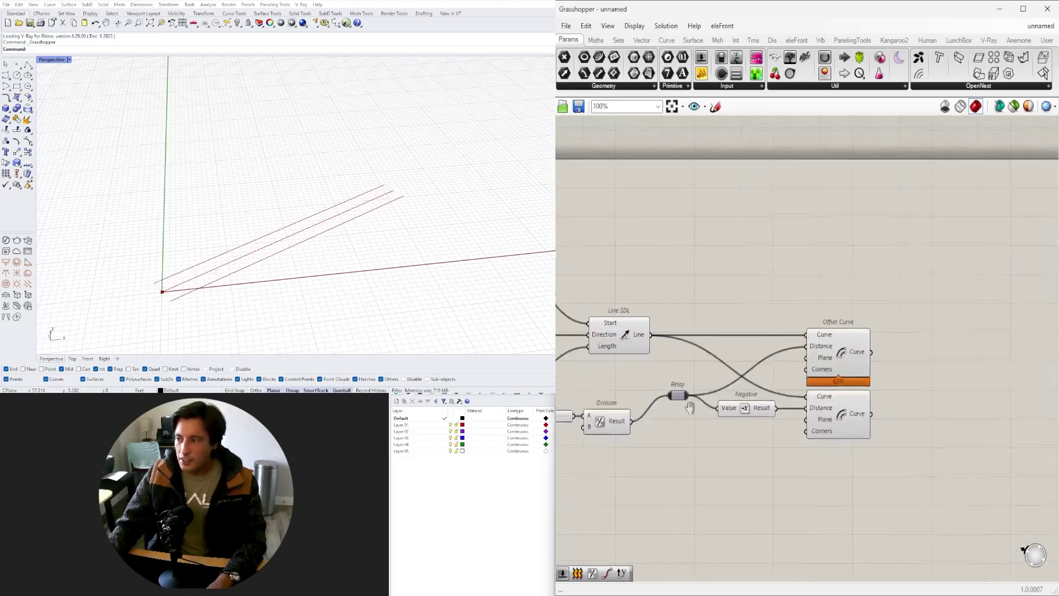
- Try a Loft component fed by both Offset Curve outputs and delete it again
left_click(784, 368)
left_click(801, 444, "shift")
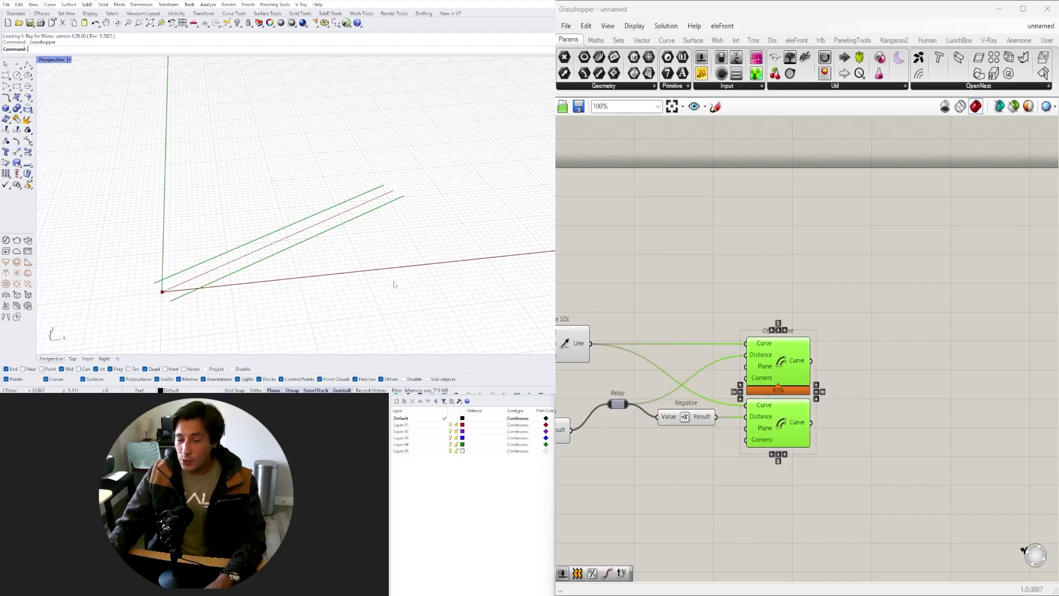
double_click(919, 419)
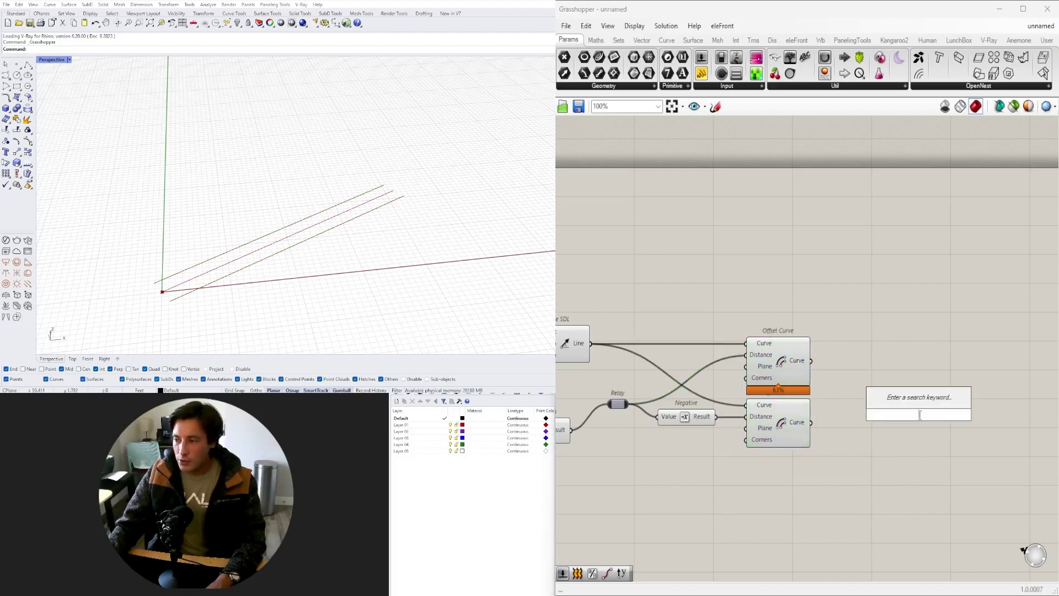
type("loft")
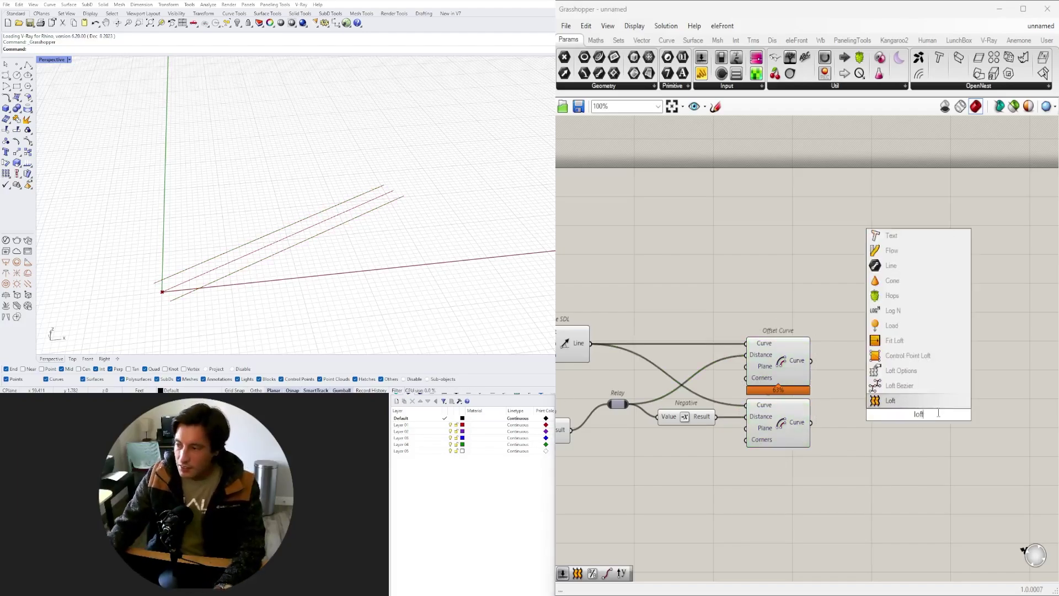
key("Return")
left_click_drag(865, 402, 891, 409)
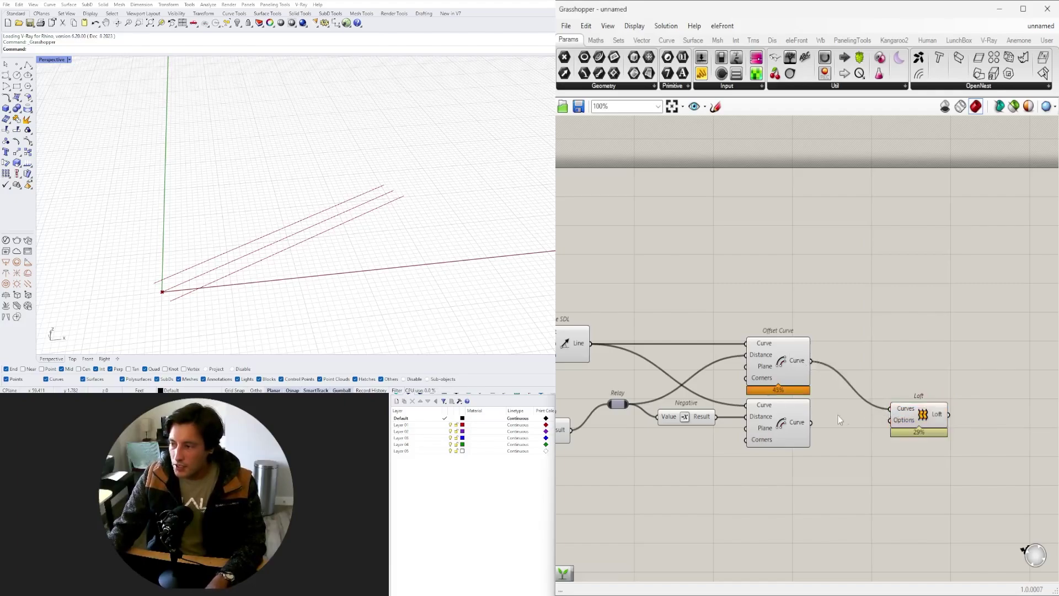
left_click_drag(812, 423, 896, 414, "shift")
left_click(148, 311)
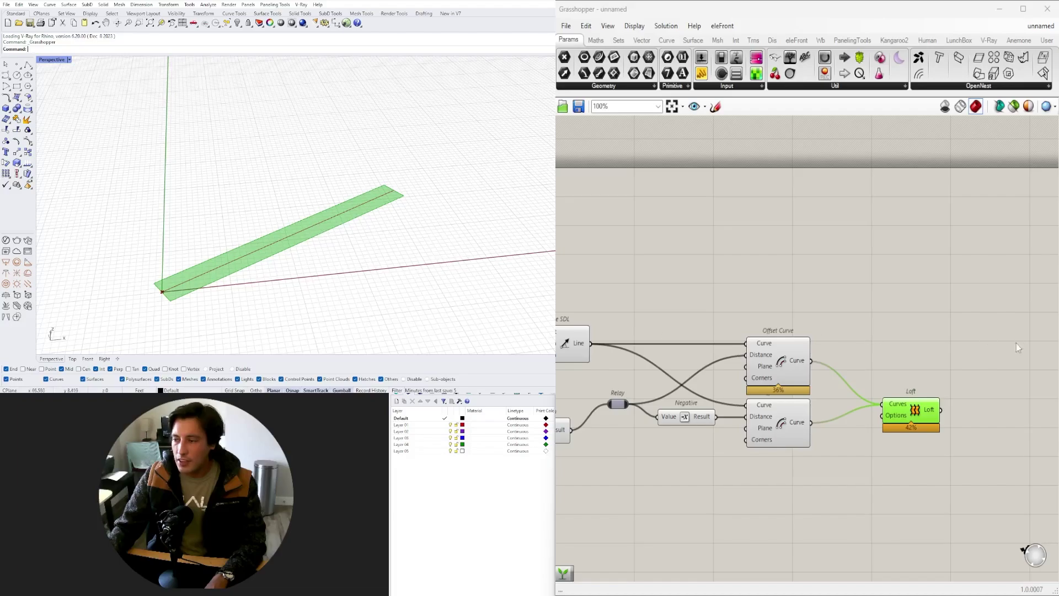
left_click(905, 406)
key("Delete")
double_click(905, 402)
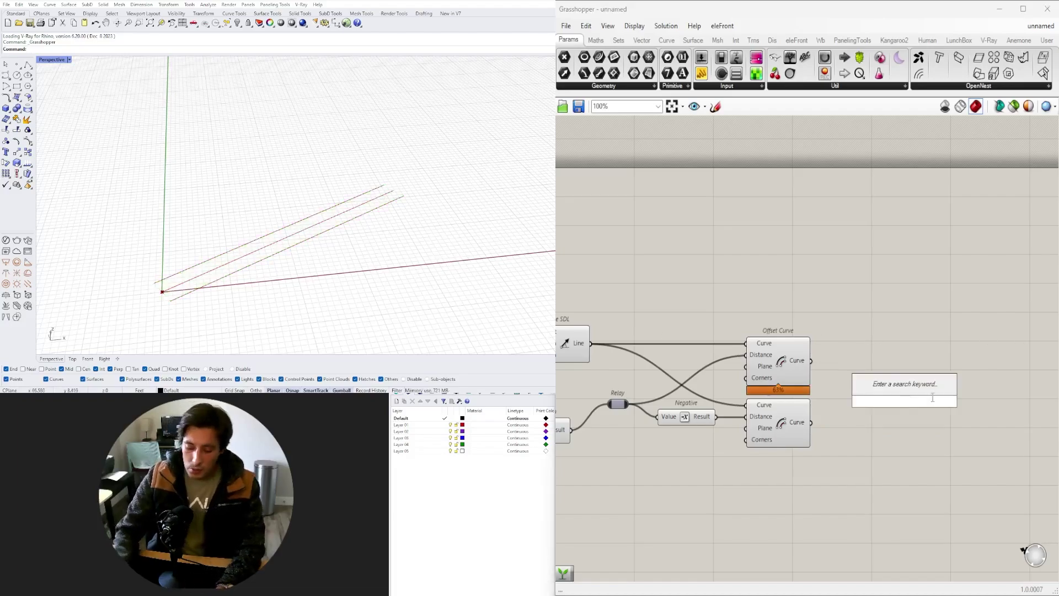
type("end")
left_click(251, 224)
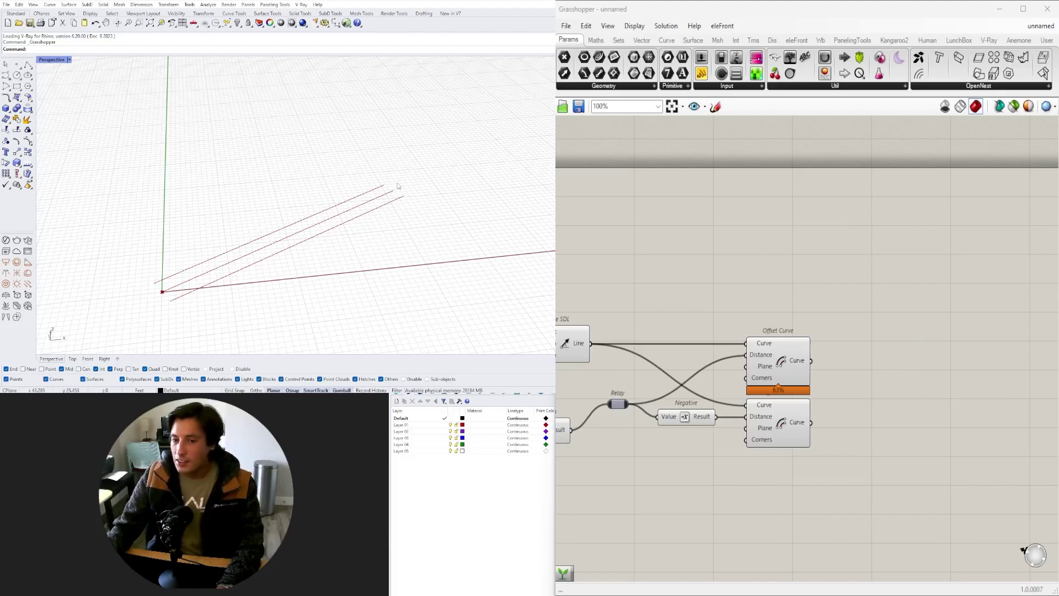
right_click_drag(186, 300, 286, 298)
left_click(775, 422)
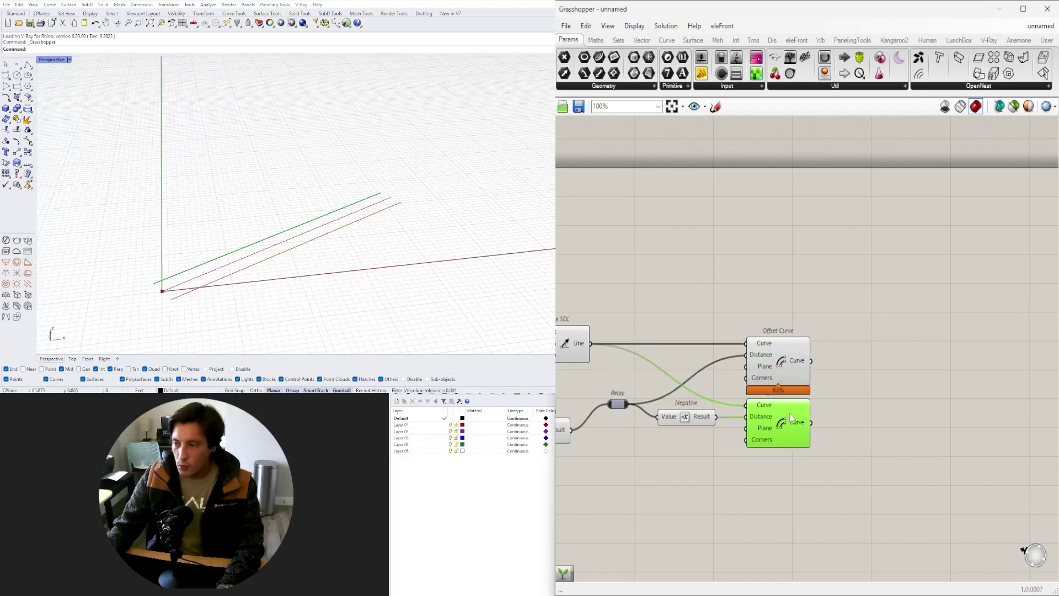
- Add an End Points component and feed it the upper Offset Curve's output
double_click(900, 396)
type("end")
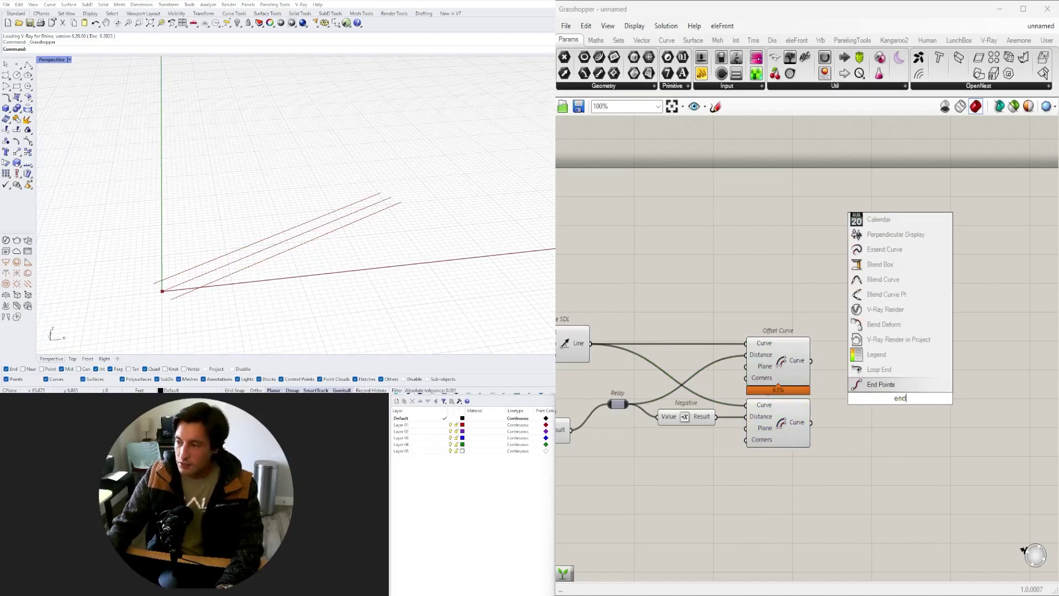
key("Return")
left_click_drag(812, 361, 875, 367)
- Try a second End Points component fed by the lower Offset Curve and delete that duplicate
left_click_drag(876, 368, 877, 439, "alt")
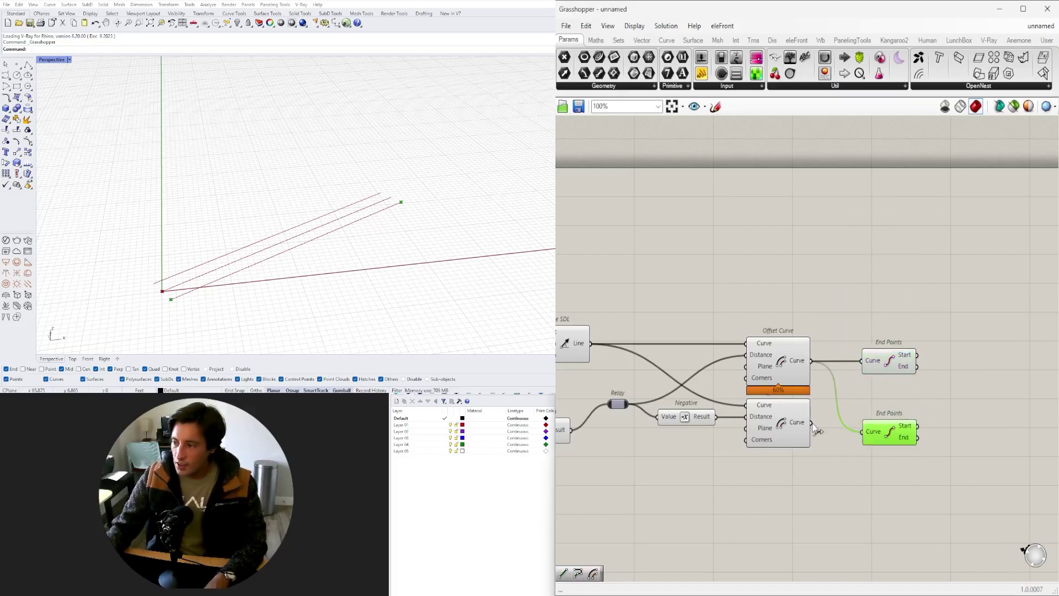
left_click_drag(811, 423, 879, 430)
left_click_drag(889, 363, 871, 357)
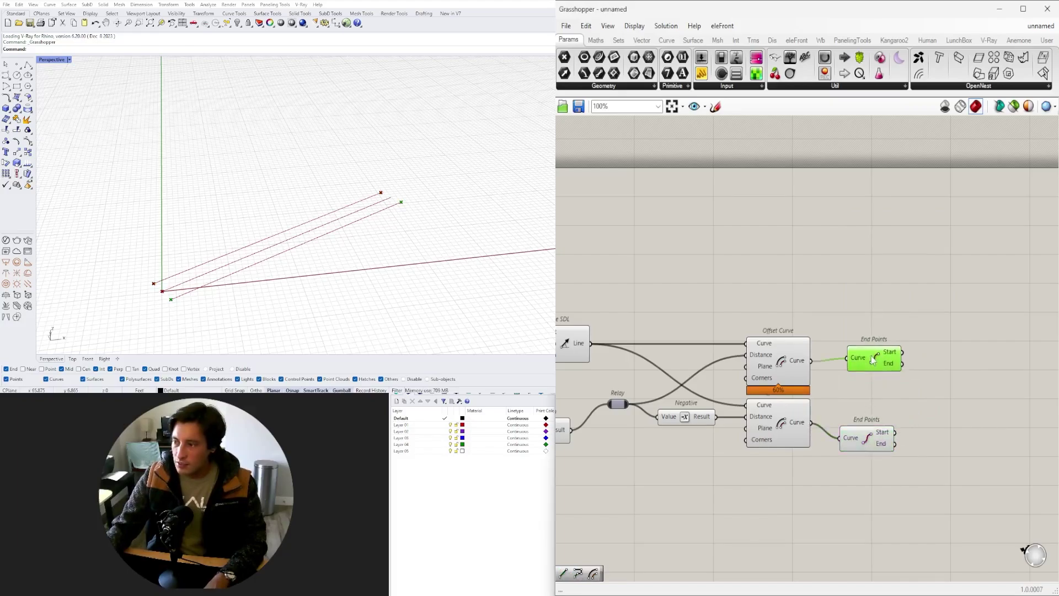
left_click(866, 438)
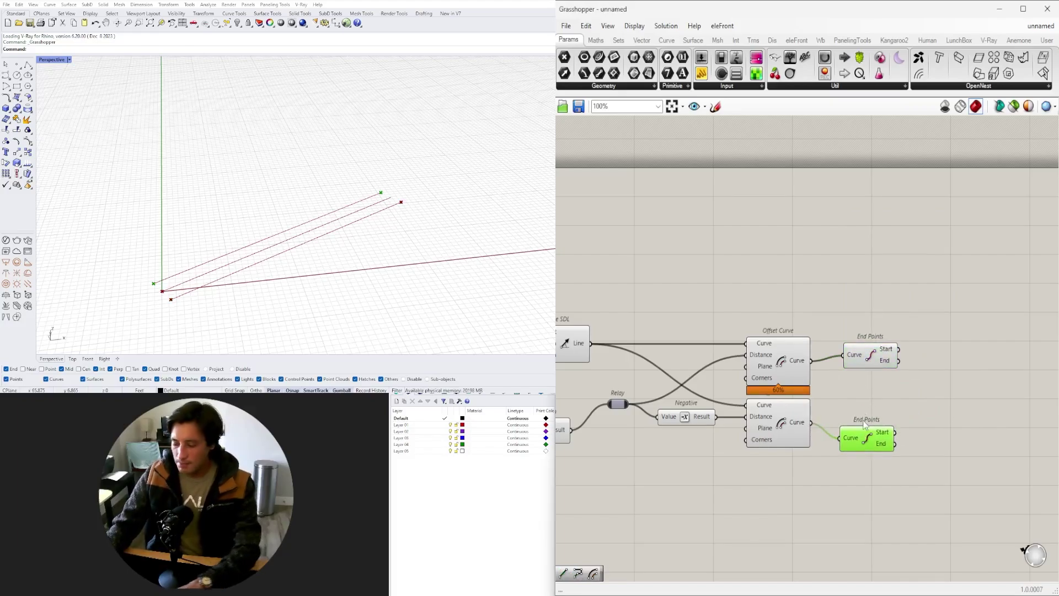
key("Delete")
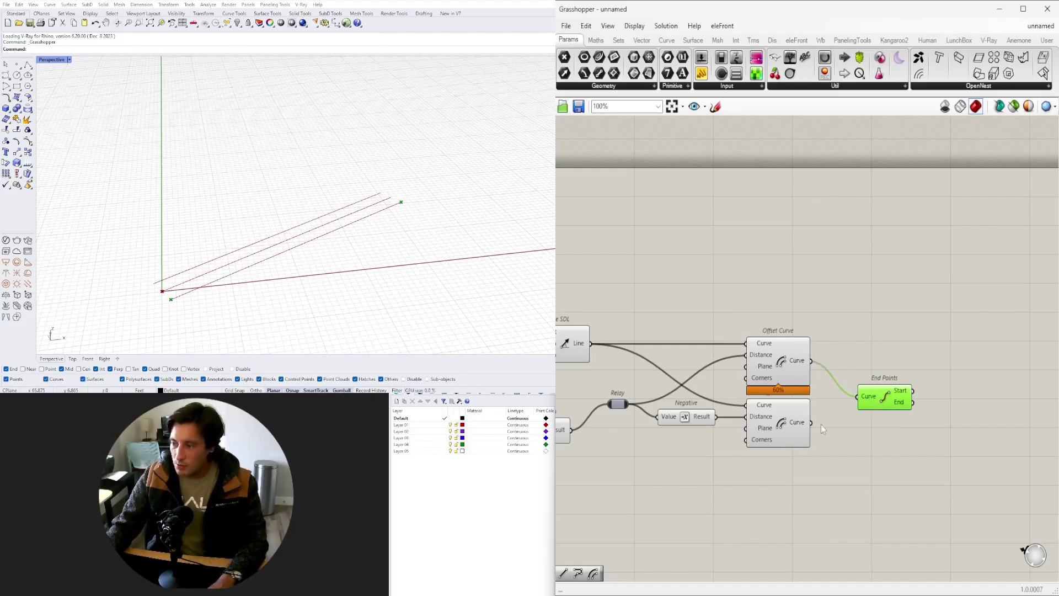
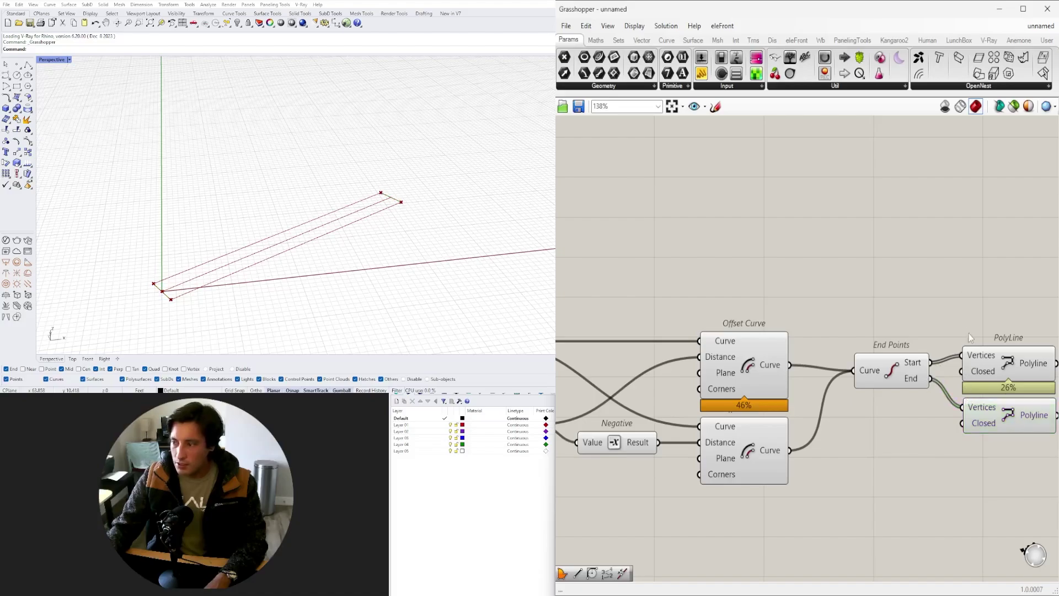
- Inspect the End output of End Points, then lower End Points and its two PolyLine components and stack the PolyLines closely
right_click_drag(955, 279, 913, 229)
mouse_move(875, 333)
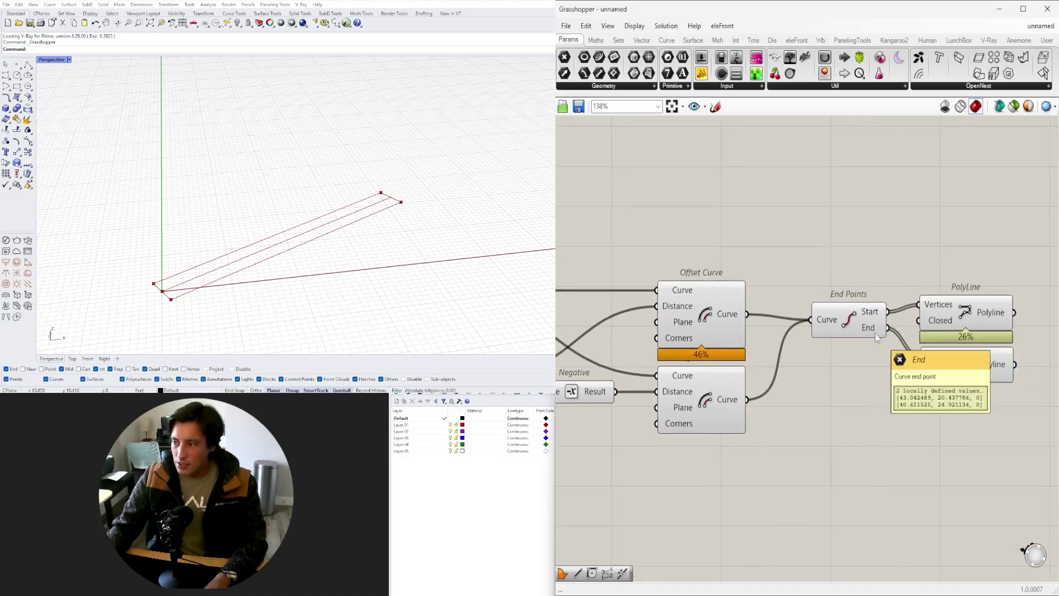
left_click(969, 312)
left_click_drag(964, 365, 965, 373)
left_click(1001, 432)
right_click_drag(995, 425, 911, 410)
left_click_drag(997, 442, 785, 265)
left_click_drag(770, 307, 781, 393)
left_click(906, 420)
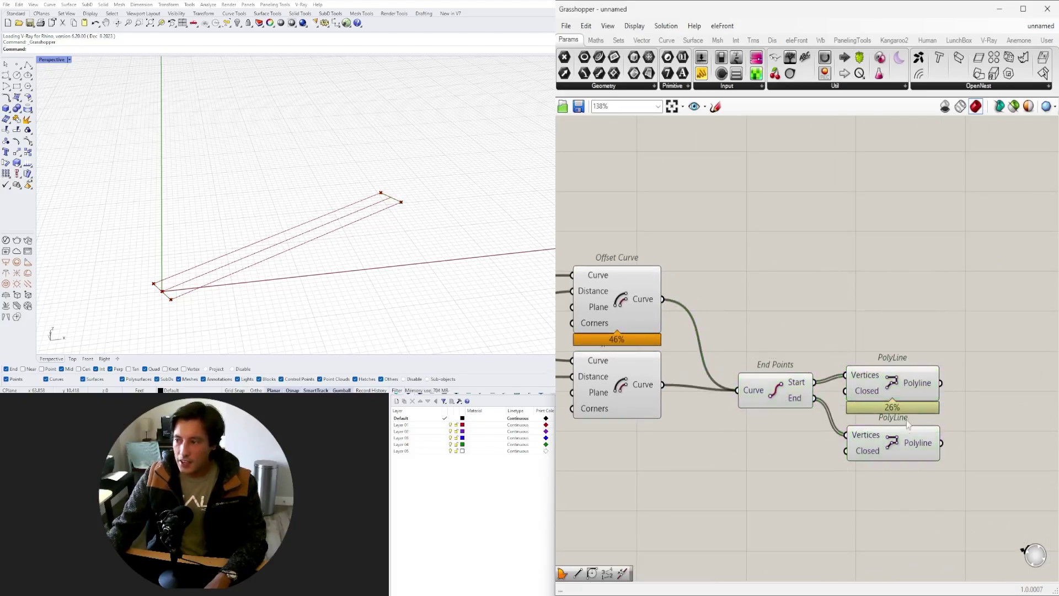
left_click_drag(903, 389, 914, 373)
left_click_drag(908, 451, 919, 431)
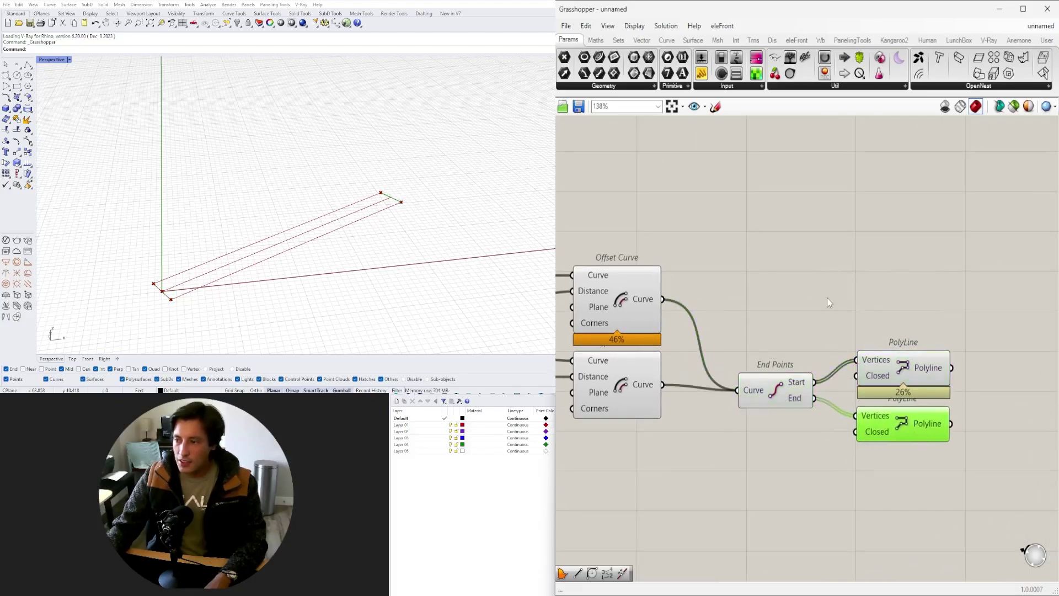
- Add a Join Curves component and feed both Offset Curve outputs into its Curves input
left_click(617, 302)
left_click(640, 397, "shift")
left_click(803, 273)
double_click(802, 272)
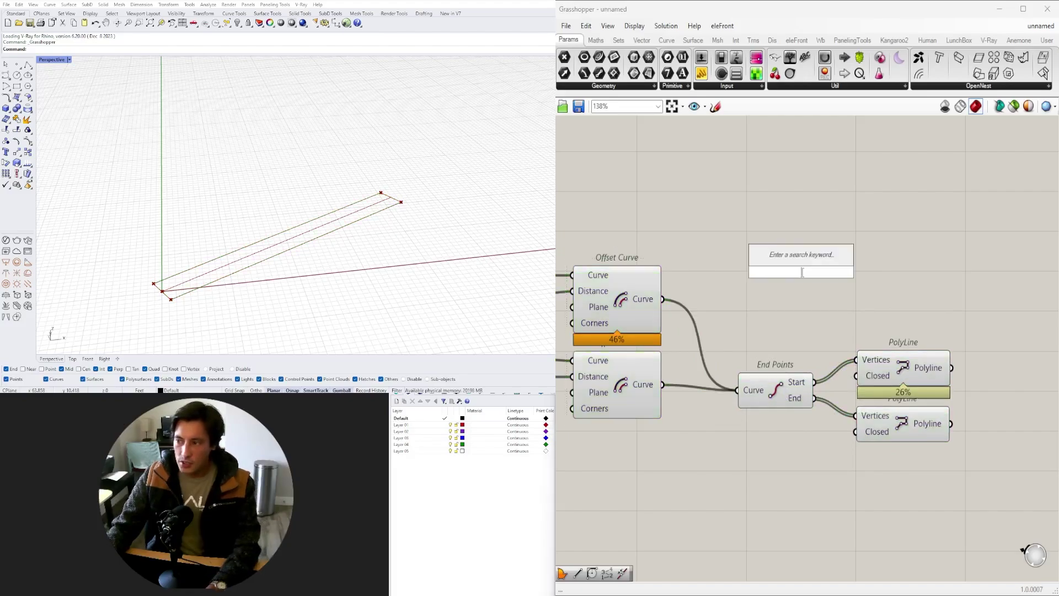
type("join")
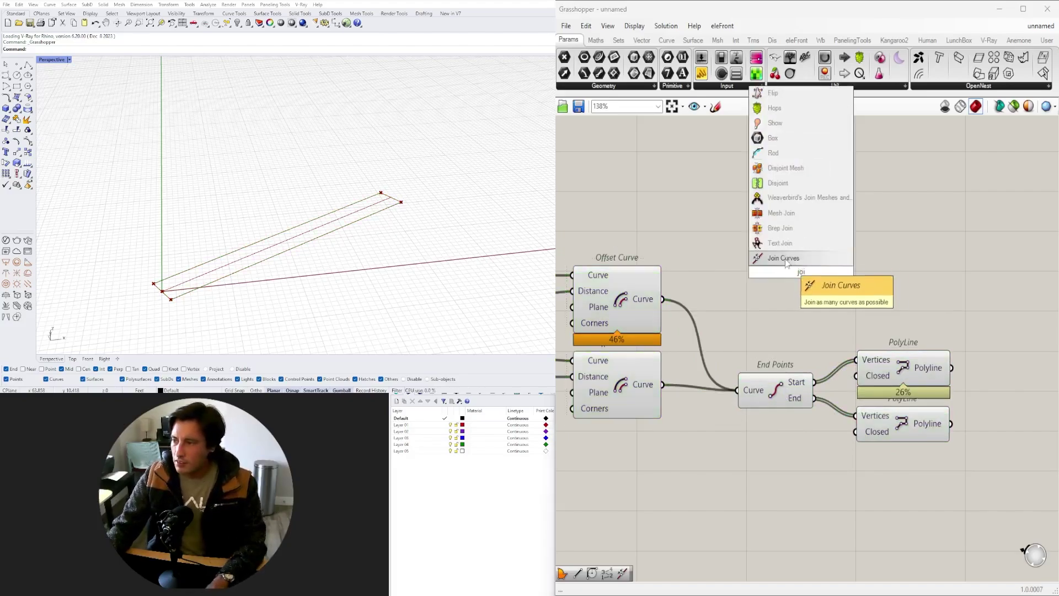
left_click(786, 258)
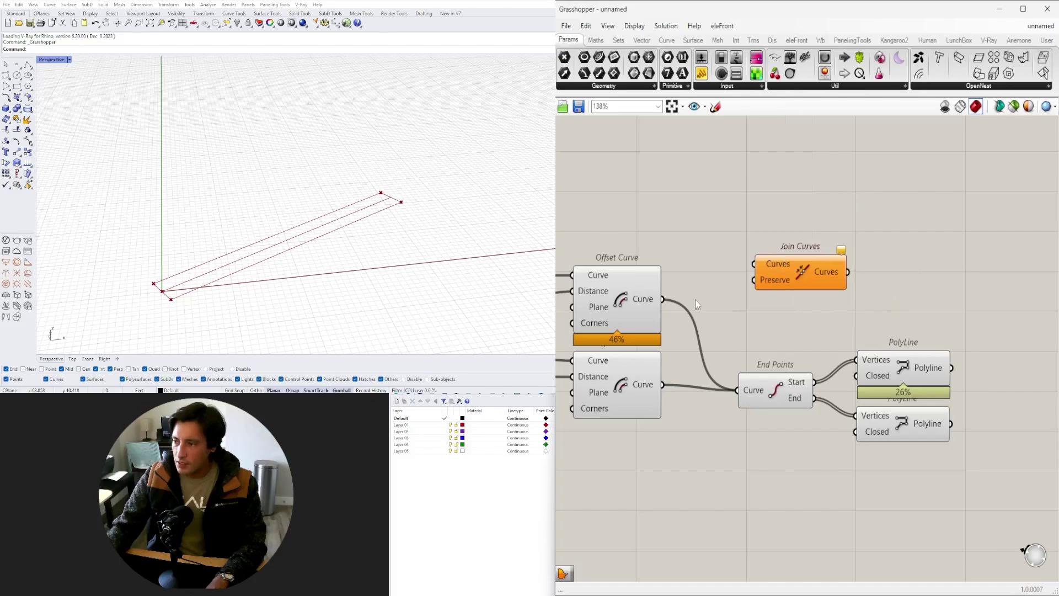
left_click_drag(662, 299, 925, 299)
left_click_drag(663, 384, 878, 292, "shift")
- Move Join Curves beyond the two PolyLine components and add both Polyline outputs to its Curves input
right_click_drag(882, 342, 697, 337)
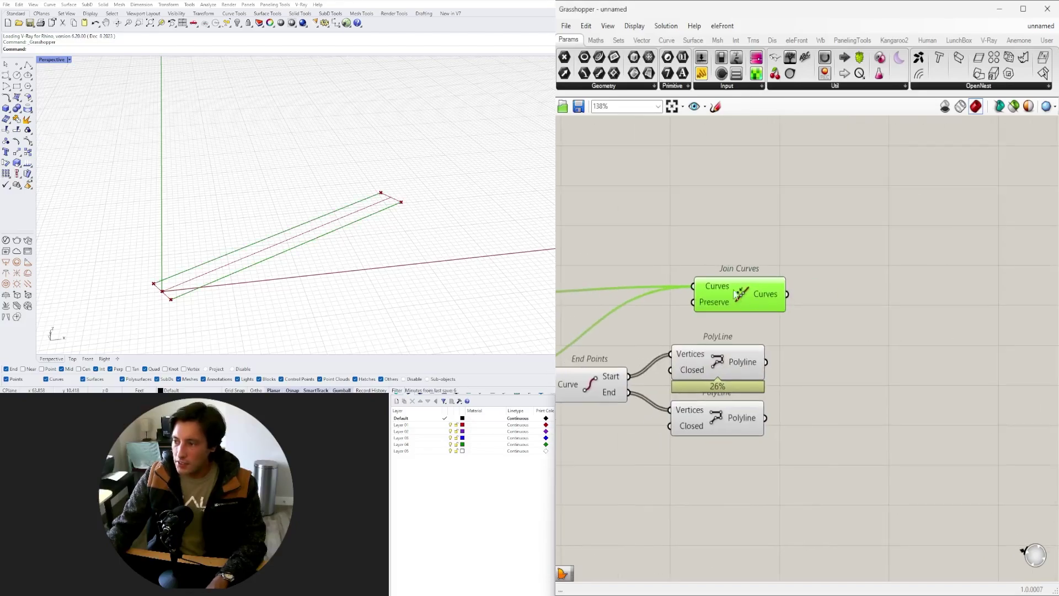
left_click_drag(739, 301, 866, 314)
left_click_drag(765, 361, 819, 301, "shift")
left_click_drag(765, 417, 896, 318, "shift")
left_click(893, 329)
left_click(890, 320)
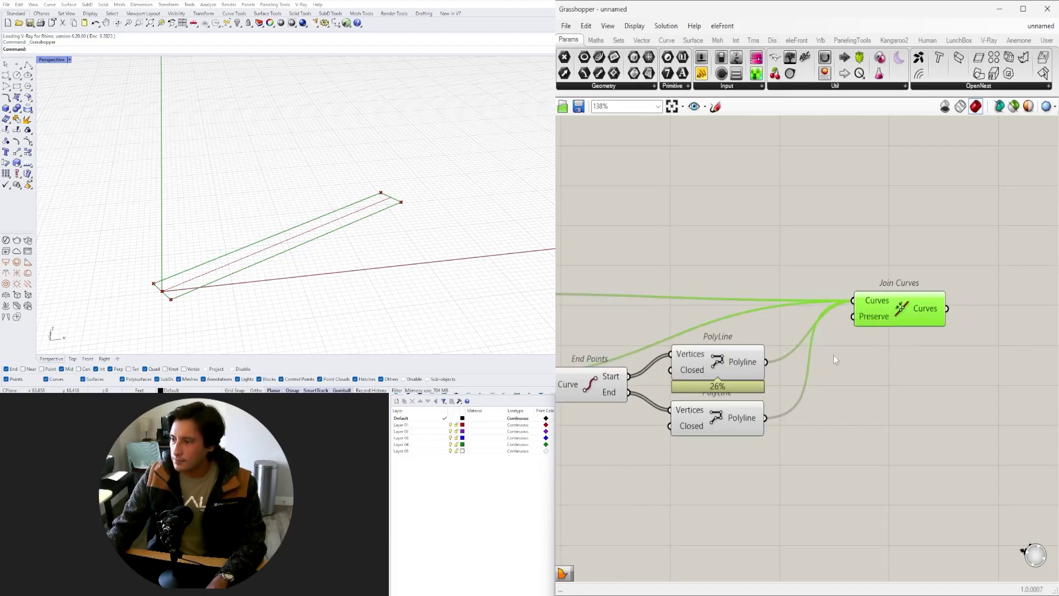
- Move the Join Curves component slightly and select it to check the joined outline
scroll(971, 349, "down", 3)
right_click_drag(731, 367, 813, 347)
left_click_drag(915, 317, 899, 311)
left_click(836, 391)
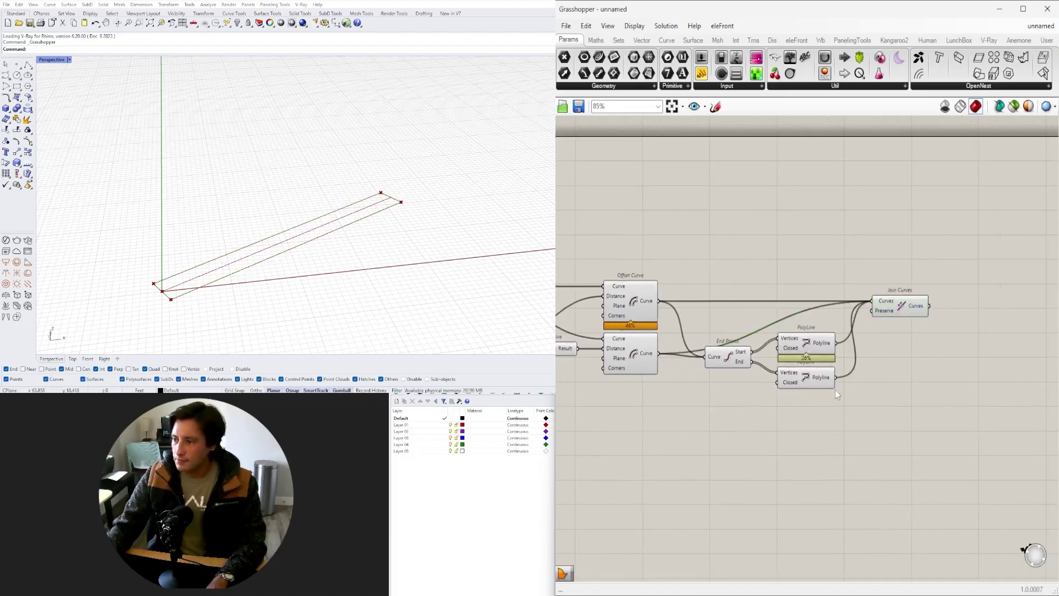
left_click_drag(826, 404, 719, 340)
left_click(759, 304)
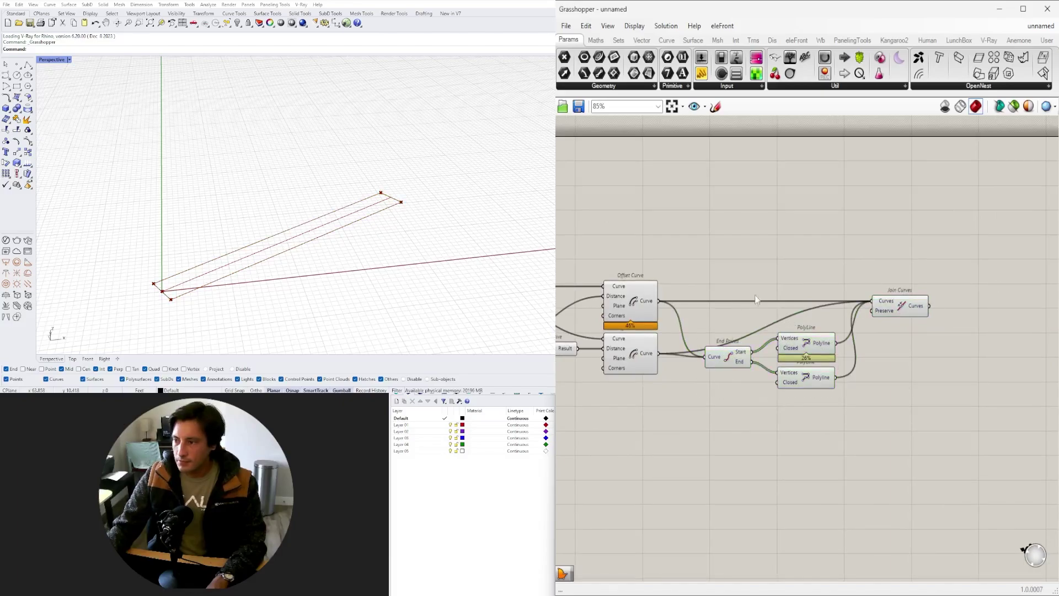
right_click_drag(761, 307, 929, 304)
scroll(929, 305, "down", 2)
left_click(937, 298)
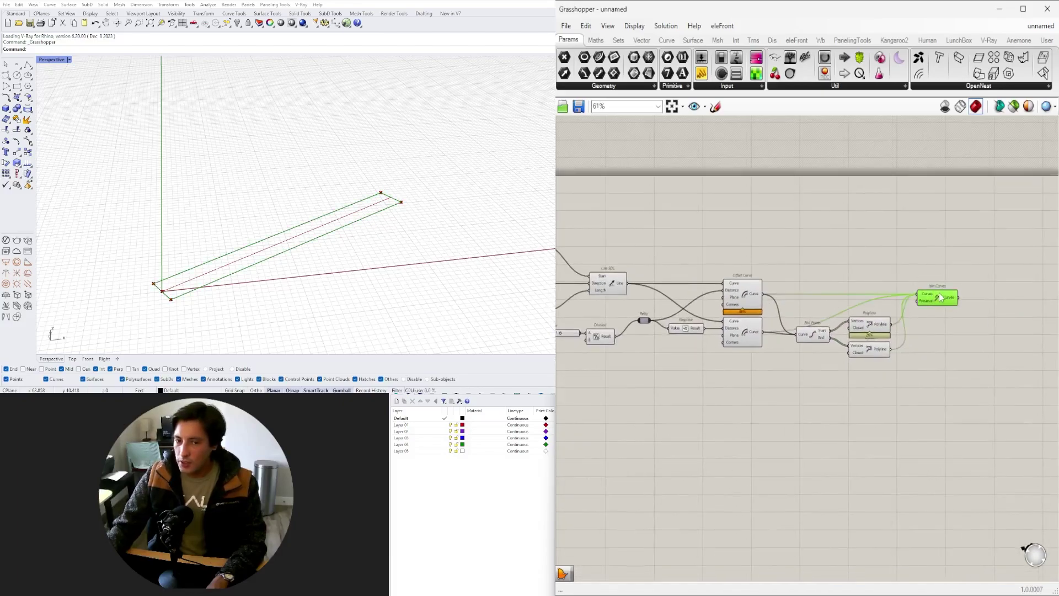
- Turn off the preview of both Offset Curve components, End Points and both PolyLines, then check the Join Curves outline
left_click_drag(881, 387, 723, 264)
scroll(749, 252, "up", 1)
middle_click(750, 249)
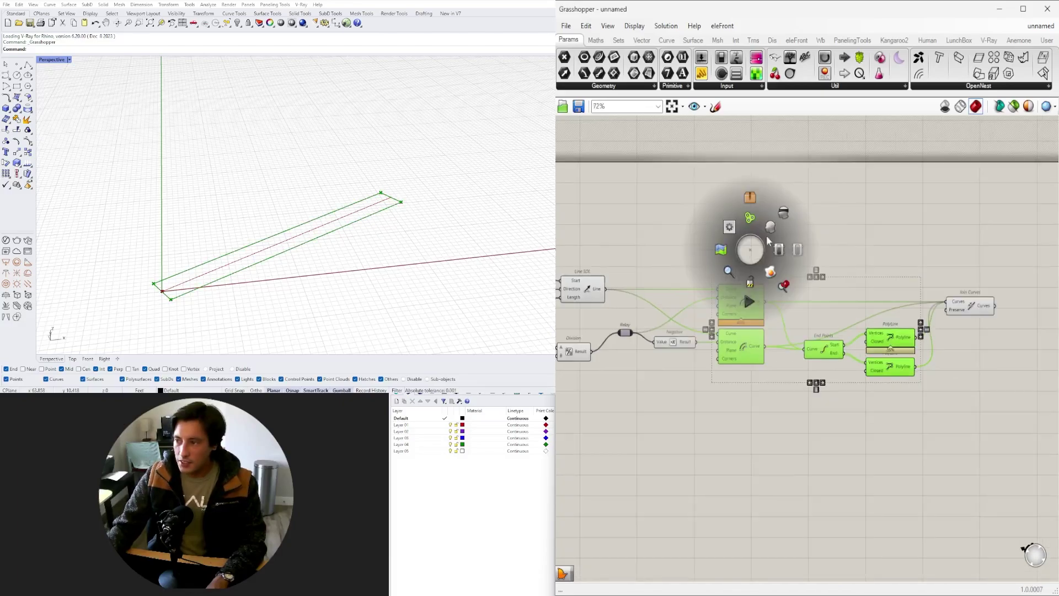
left_click(783, 215)
right_click_drag(986, 281, 823, 267)
scroll(822, 267, "up", 3)
left_click_drag(809, 308, 834, 308)
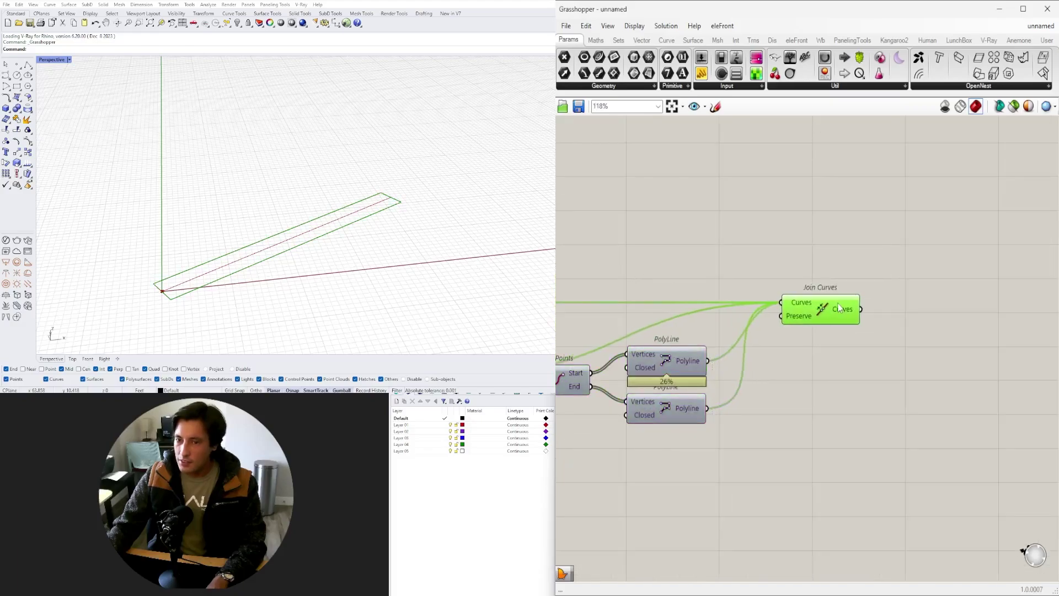
- Test a wider outline by increasing the Number Slider that feeds the A input of Division
scroll(763, 337, "down", 4)
right_click_drag(665, 360, 991, 355)
scroll(729, 362, "up", 9)
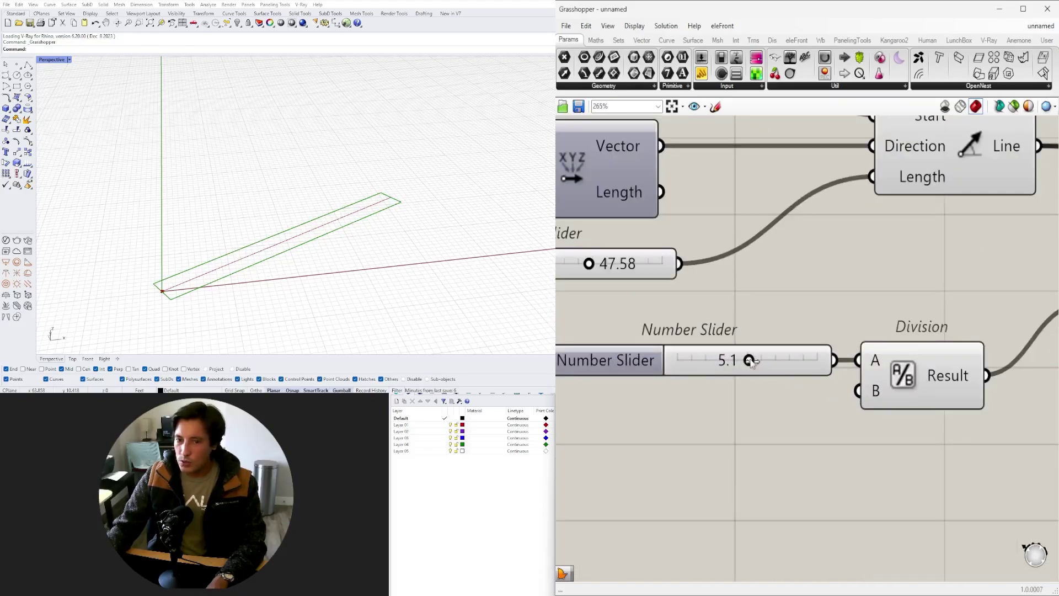
left_click_drag(751, 362, 798, 356)
scroll(798, 351, "down", 8)
scroll(915, 312, "up", 4)
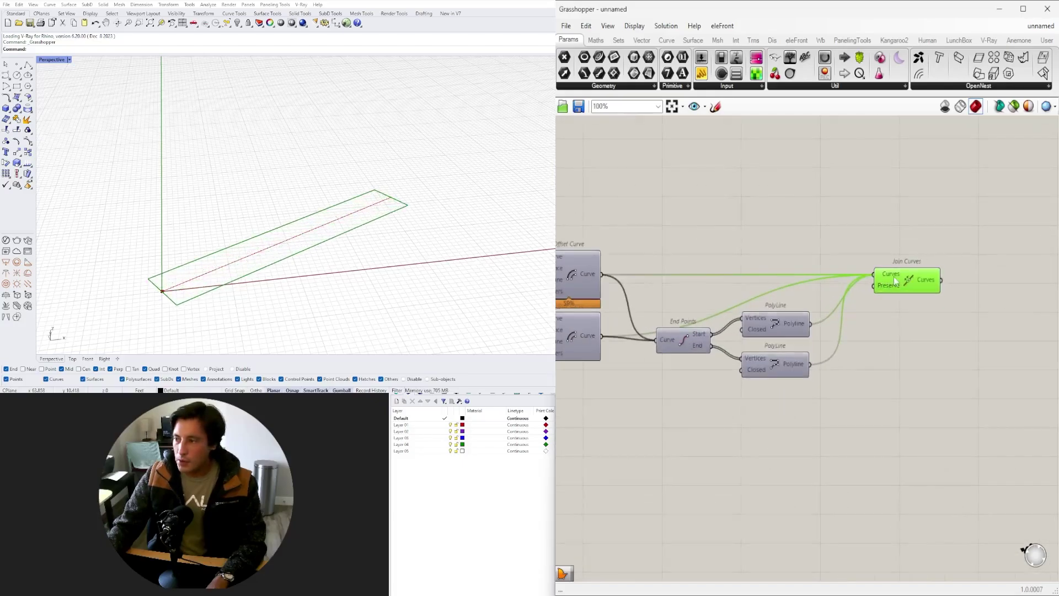
- Add a Boundary Surfaces component and feed the Join Curves output into its Edges input
right_click_drag(931, 299, 815, 303)
double_click(894, 288)
type("bound")
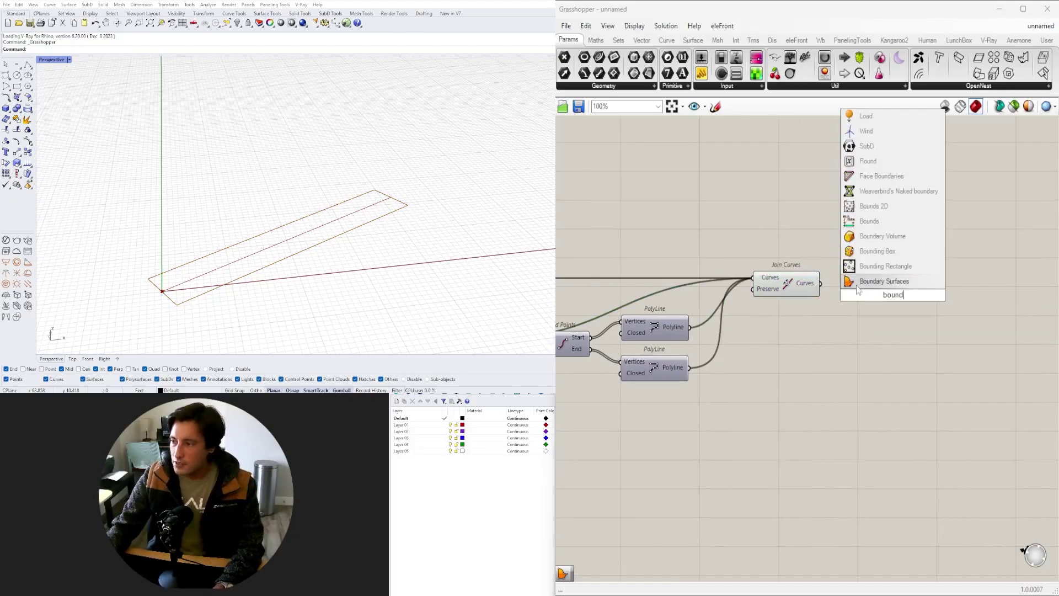
key("Return")
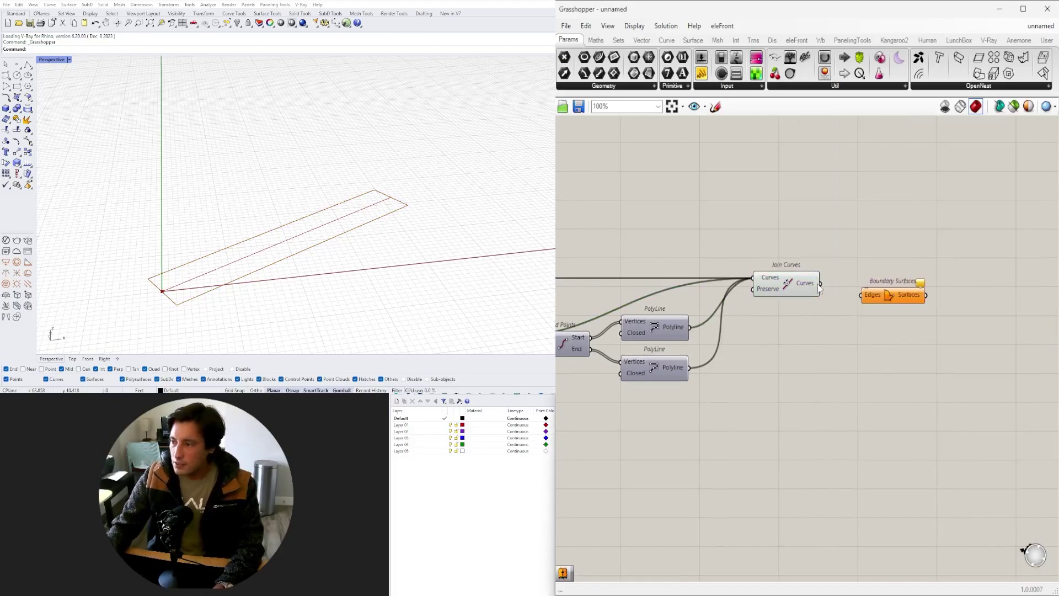
left_click_drag(820, 283, 860, 287)
- Set the Number Slider feeding Division to 4.7 to test a narrower surface
right_click_drag(850, 331, 1037, 304)
scroll(1037, 303, "down", 3)
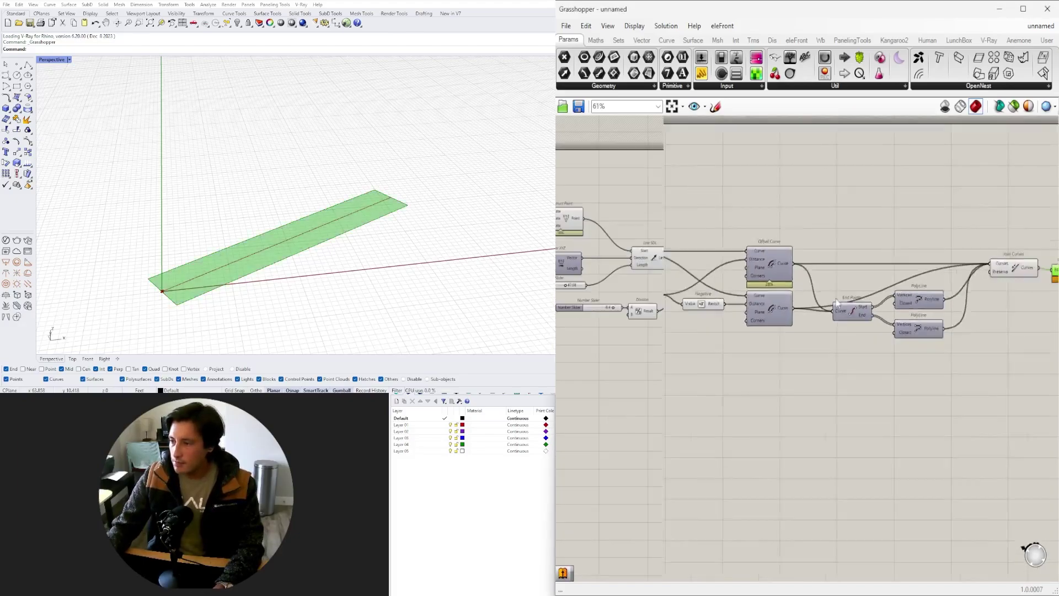
right_click_drag(599, 295, 665, 342)
scroll(666, 342, "up", 6)
left_click_drag(729, 371, 694, 369)
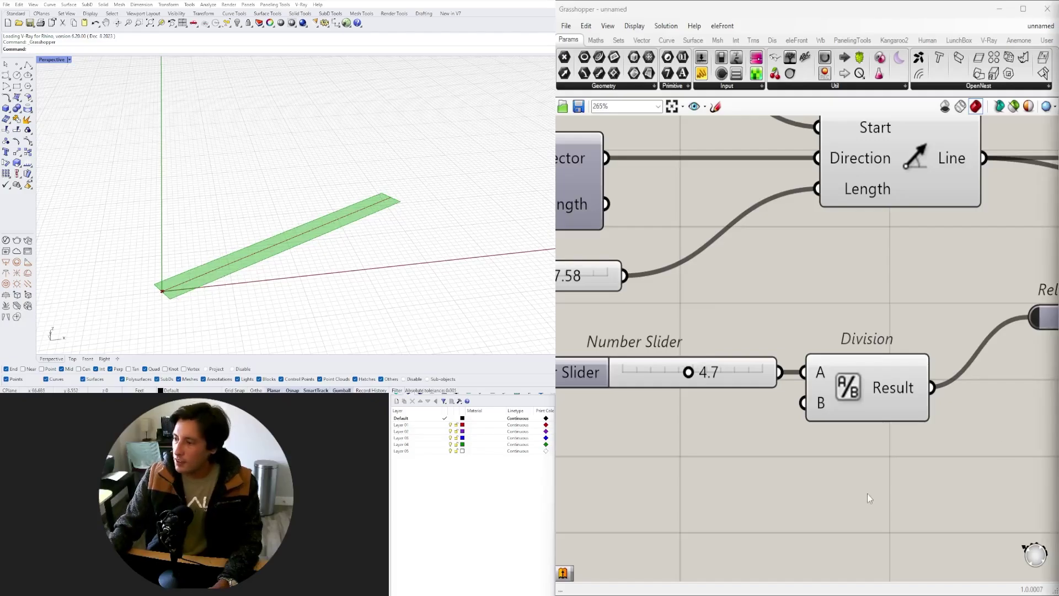
- Set the Number Slider feeding Division to 2.2 to narrow the surface around the line
scroll(893, 408, "down", 2)
right_click_drag(951, 415, 601, 388)
scroll(827, 425, "down", 3)
right_click_drag(899, 439, 625, 406)
right_click_drag(715, 458, 967, 454)
scroll(625, 372, "up", 5)
right_click_drag(625, 372, 795, 405)
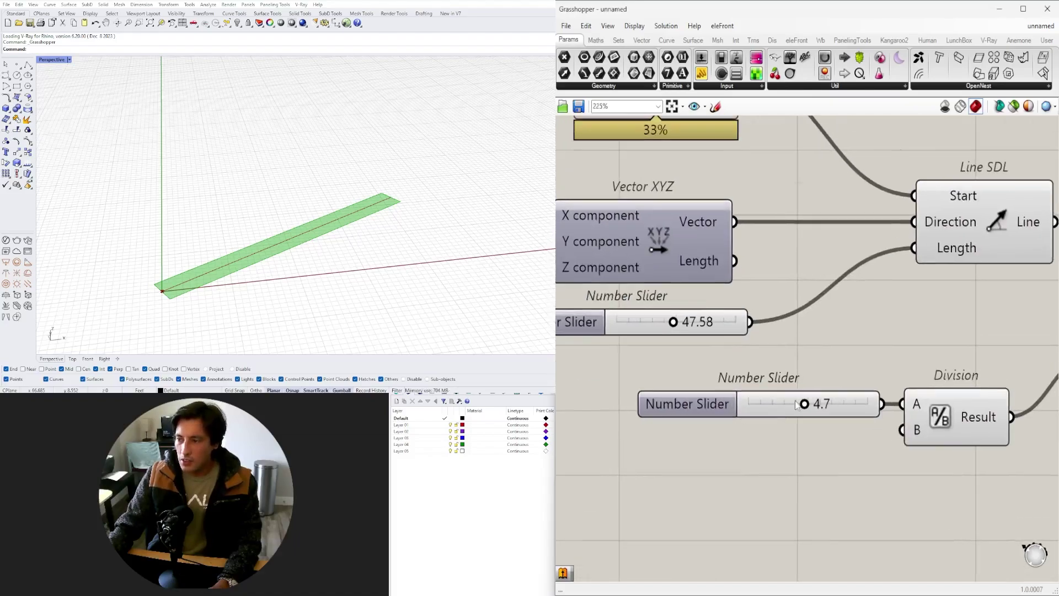
scroll(796, 405, "up", 5)
left_click_drag(810, 407, 733, 406)
scroll(804, 342, "down", 6)
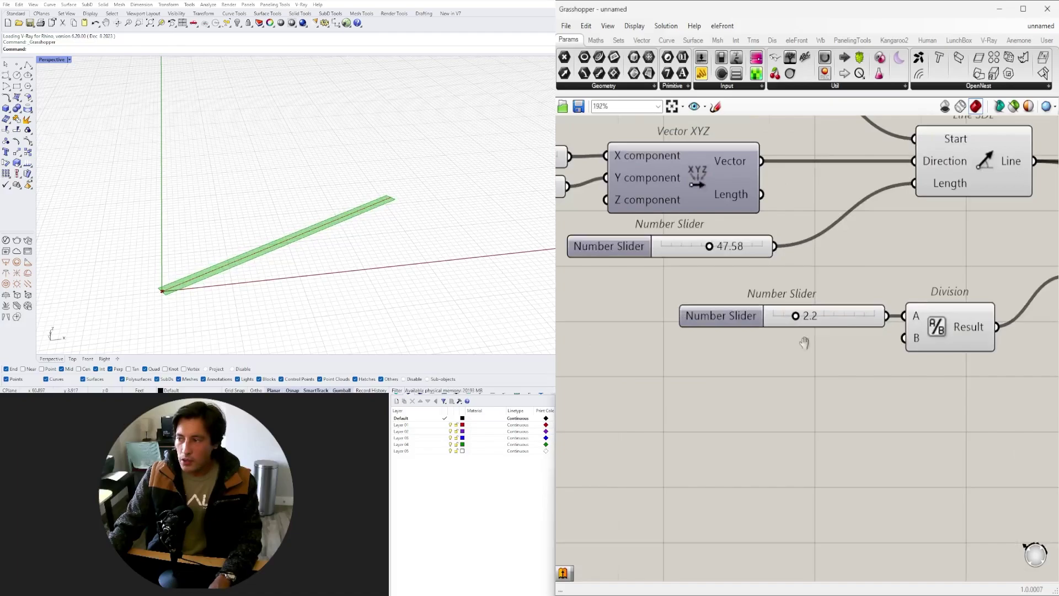
scroll(804, 343, "down", 5)
scroll(146, 254, "up", 4)
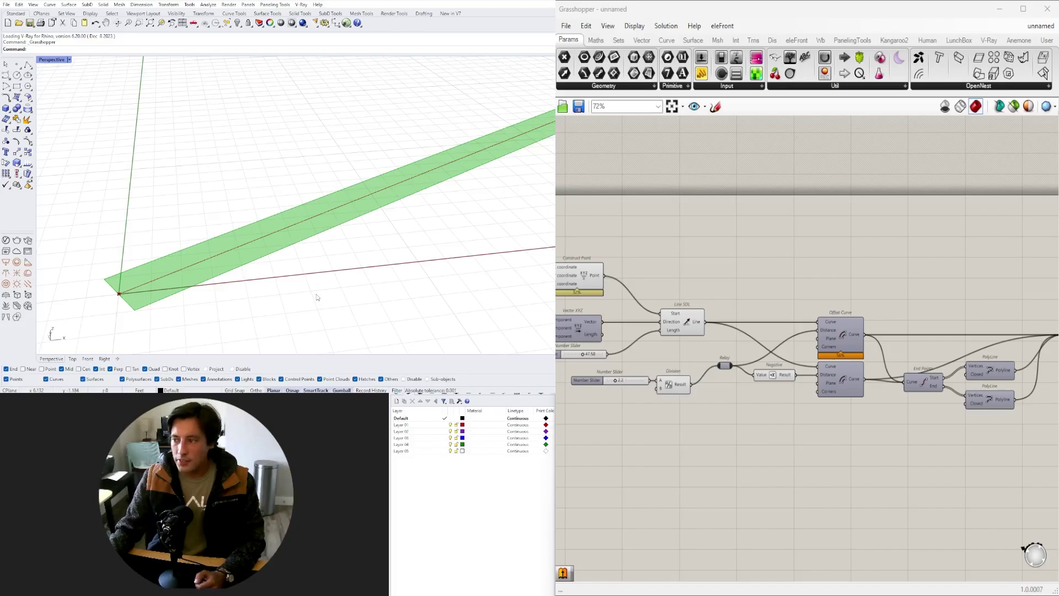
- Add a Divide Curve component and place it above the upper Offset Curve
scroll(911, 279, "down", 3)
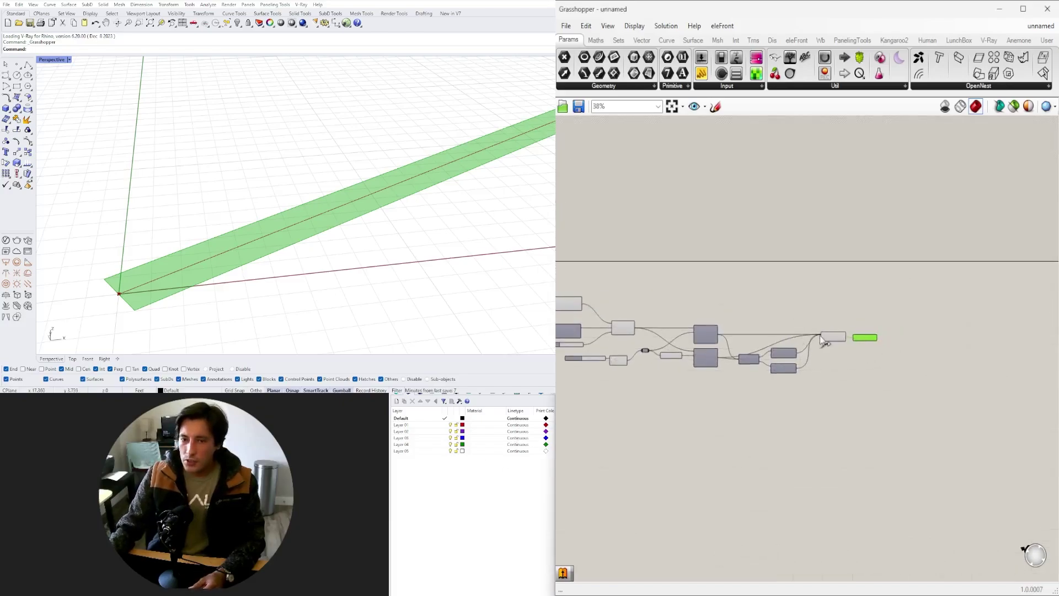
scroll(820, 335, "up", 4)
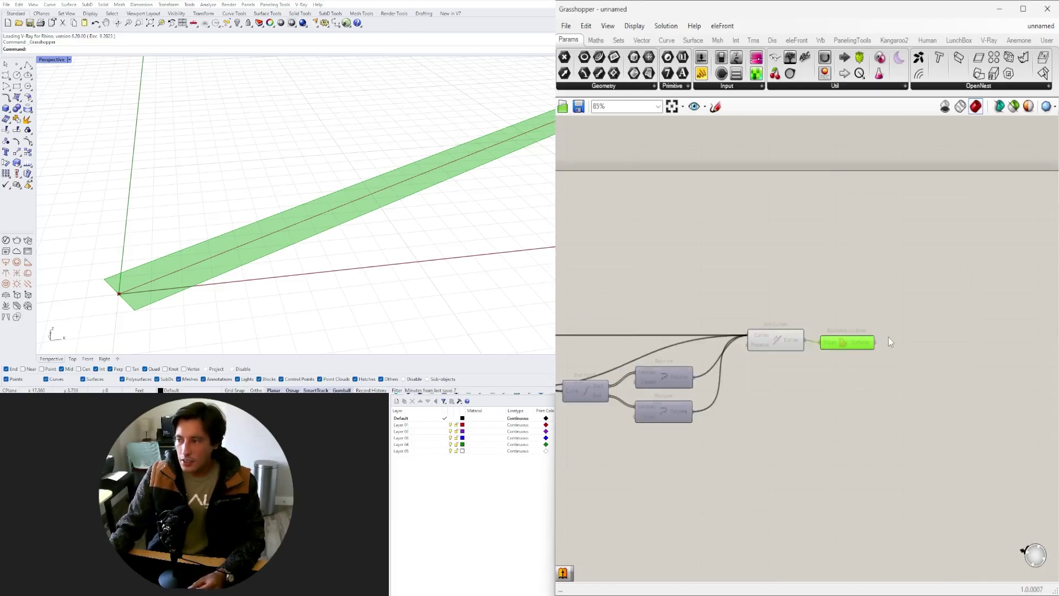
right_click_drag(638, 347, 836, 347)
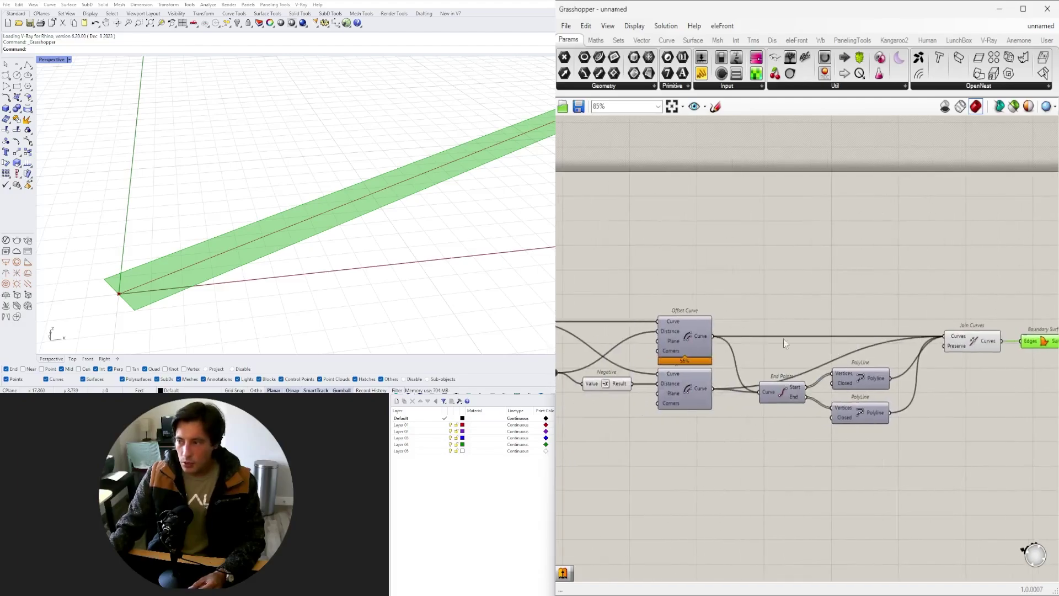
right_click_drag(617, 330, 863, 332)
left_click(750, 323)
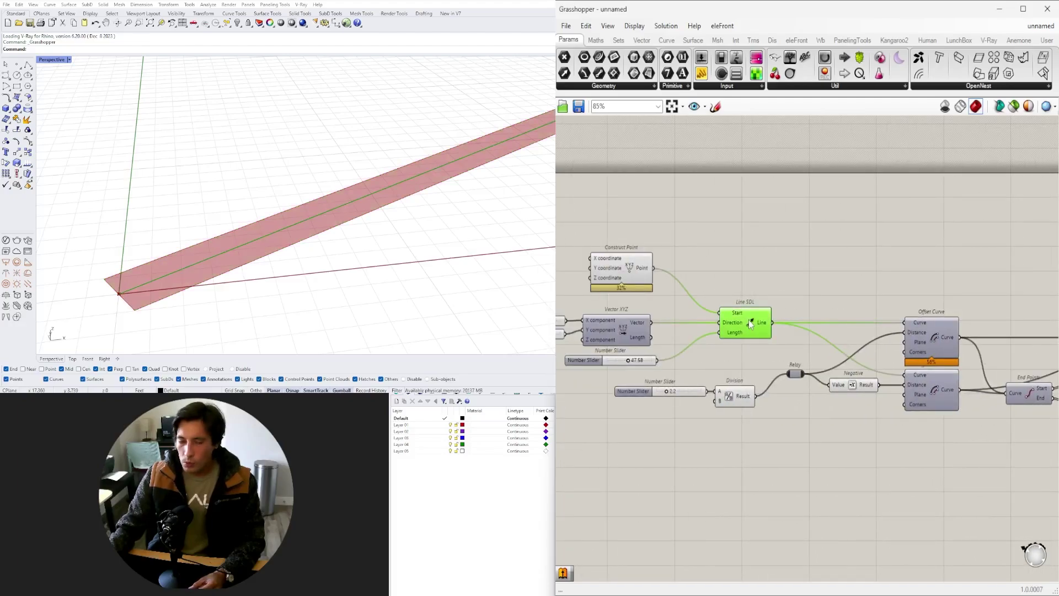
double_click(790, 278)
type("divi")
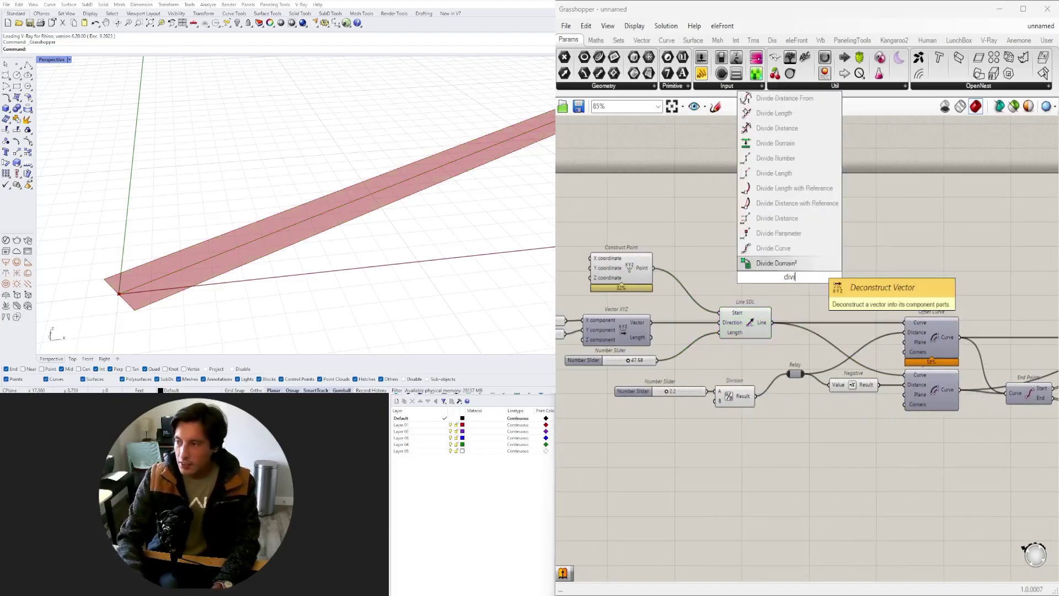
left_click(810, 246)
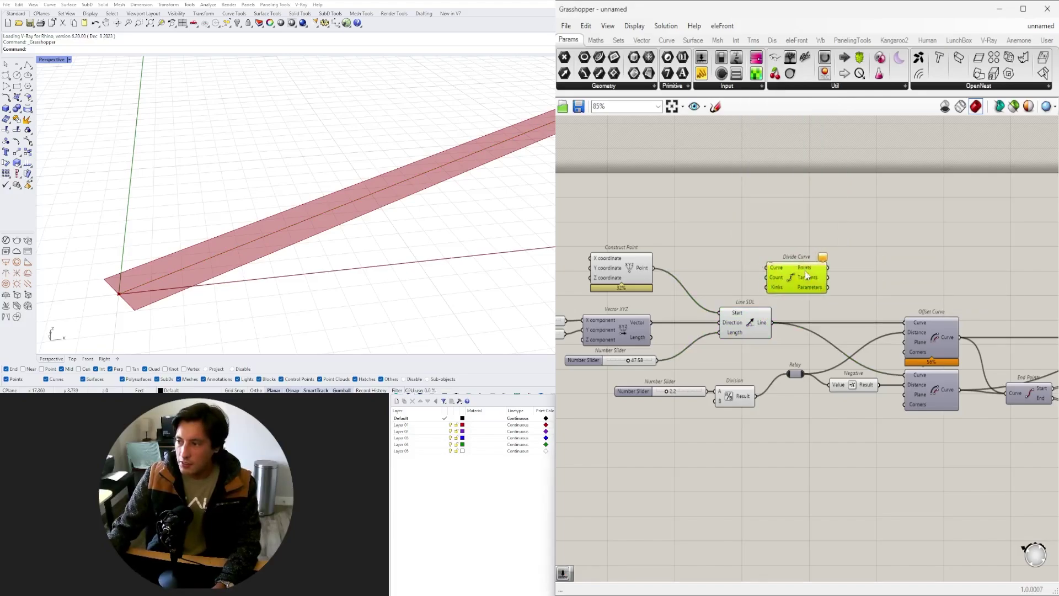
left_click_drag(805, 270, 947, 251)
- Connect the Line output of Line SDL to the Curve input of Divide Curve
left_click(754, 318)
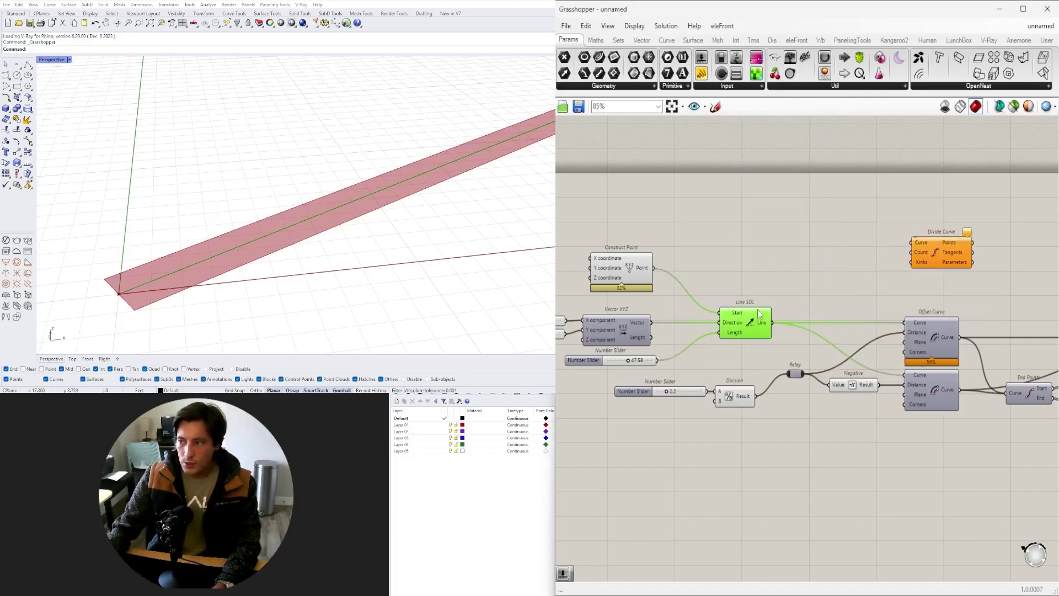
scroll(736, 359, "down", 4)
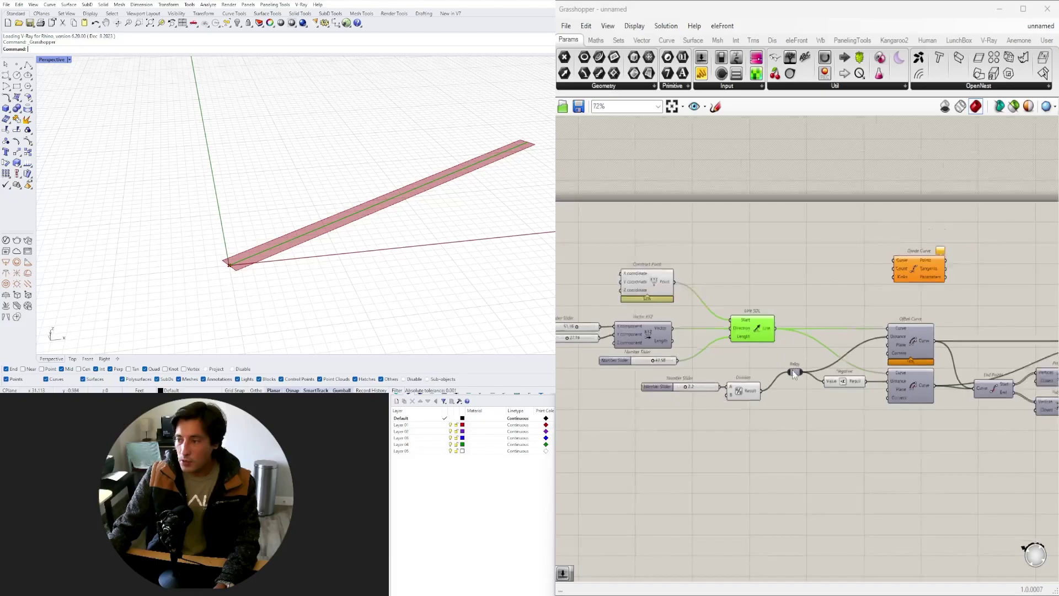
scroll(608, 349, "up", 6)
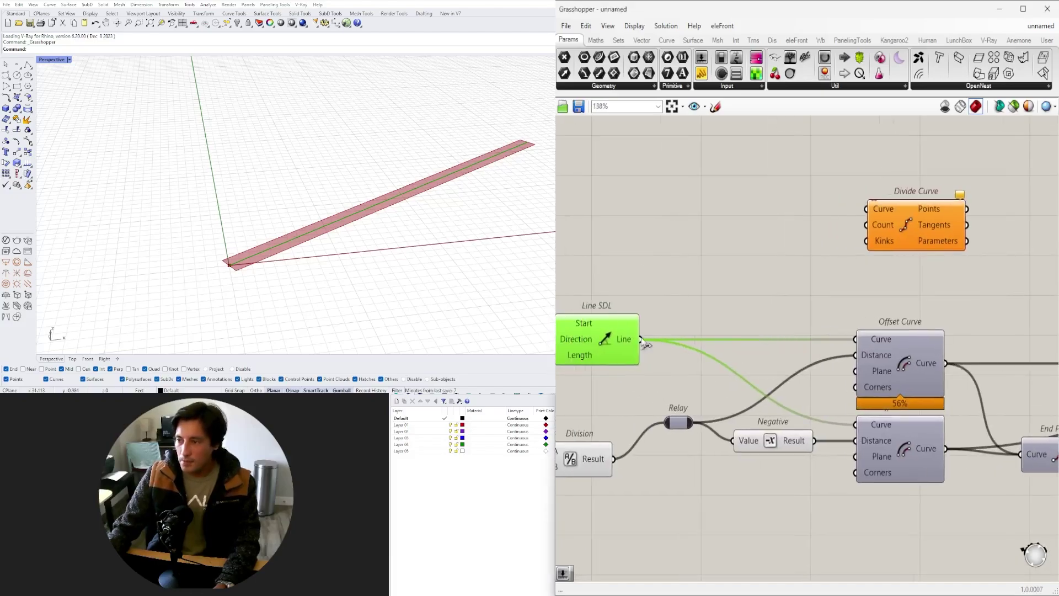
left_click_drag(641, 339, 905, 239)
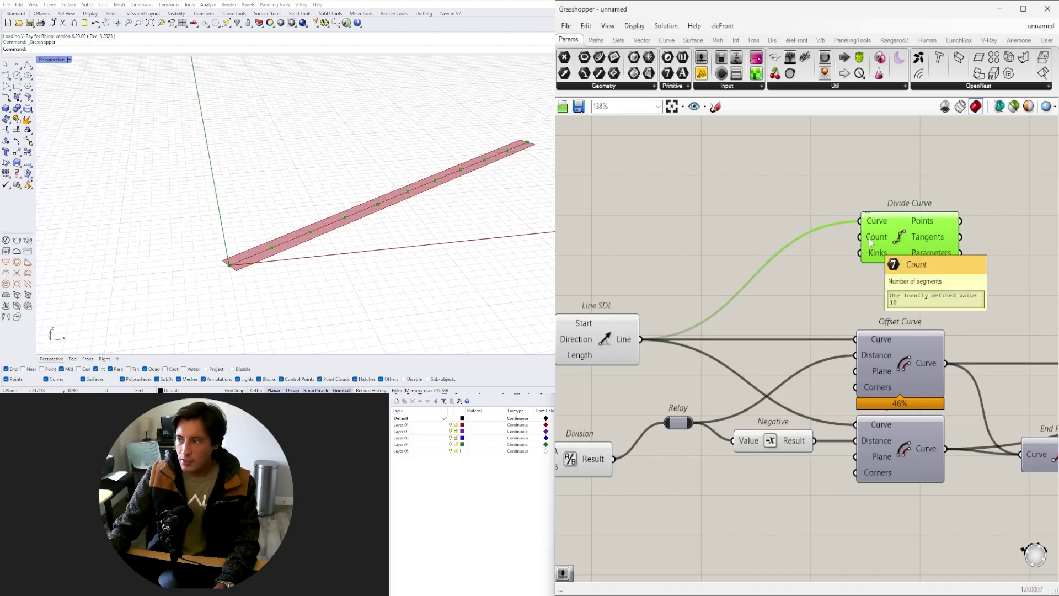
- Create a Number Slider with 1<10<15 and connect it to the Count input of Divide Curve
double_click(654, 229)
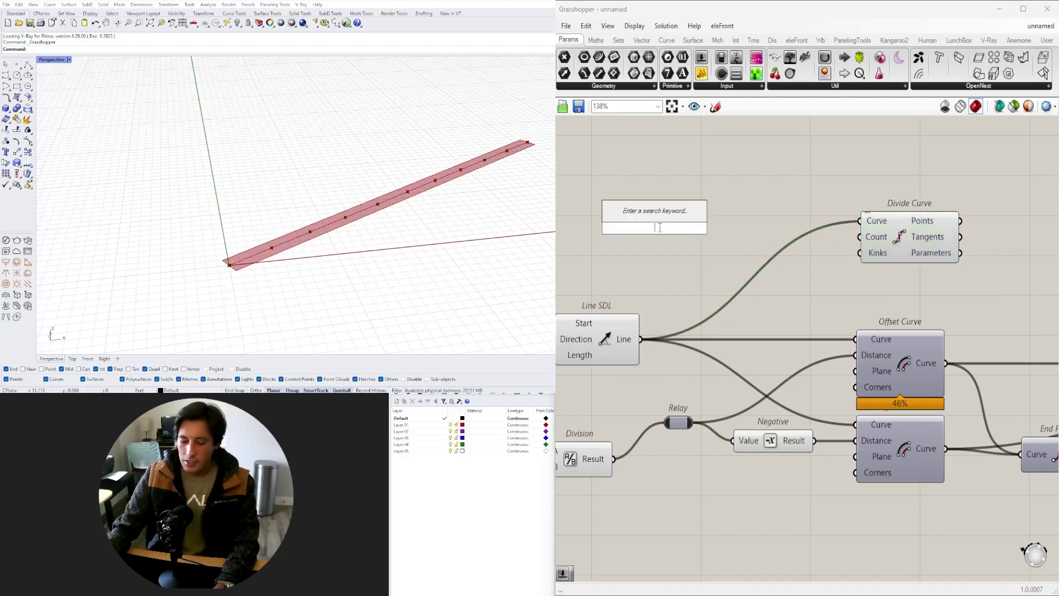
type("1")
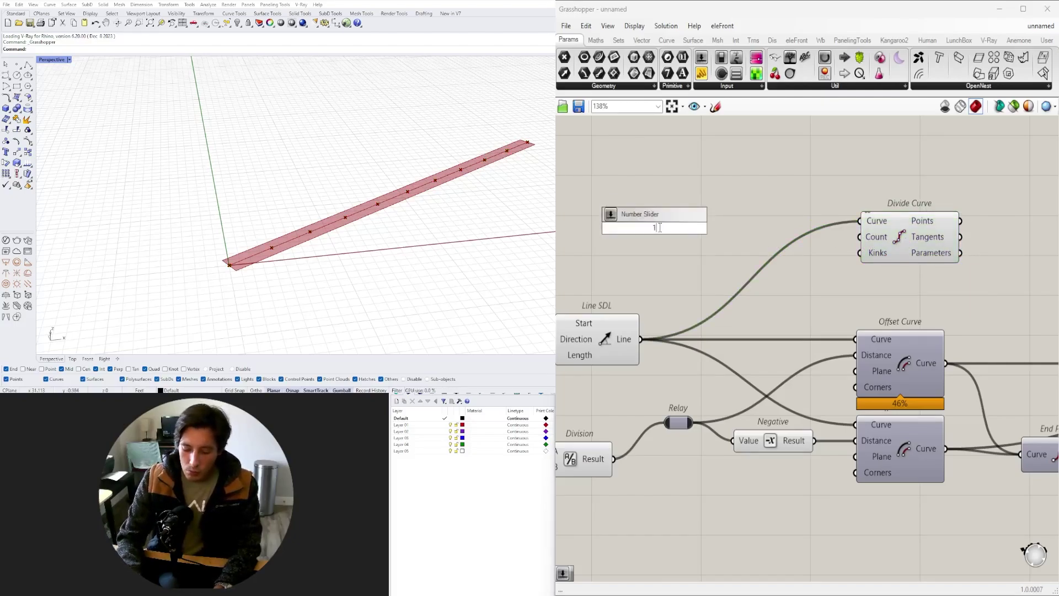
type("<10<15")
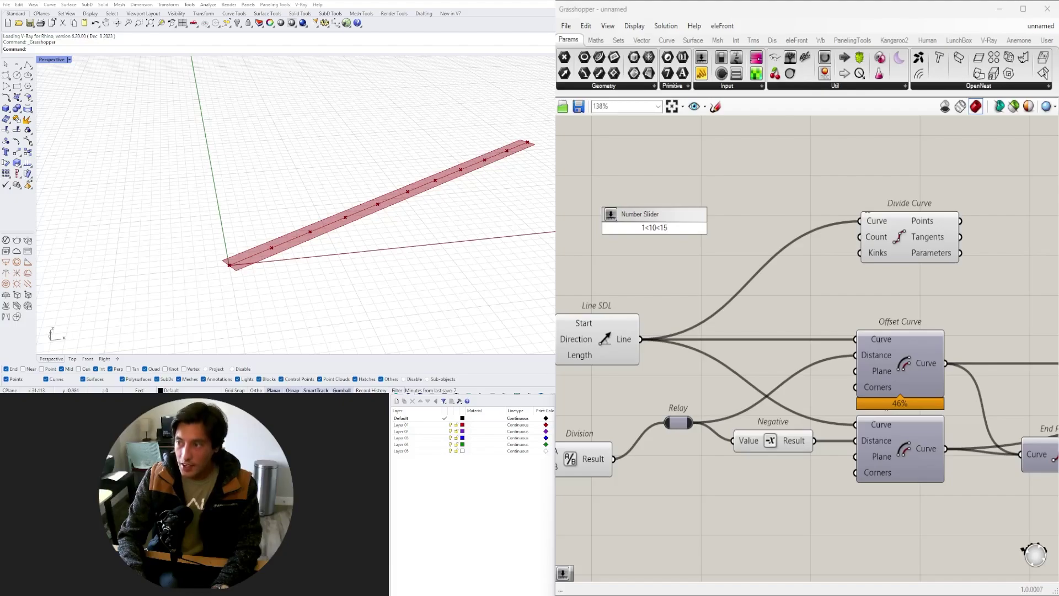
key("Return")
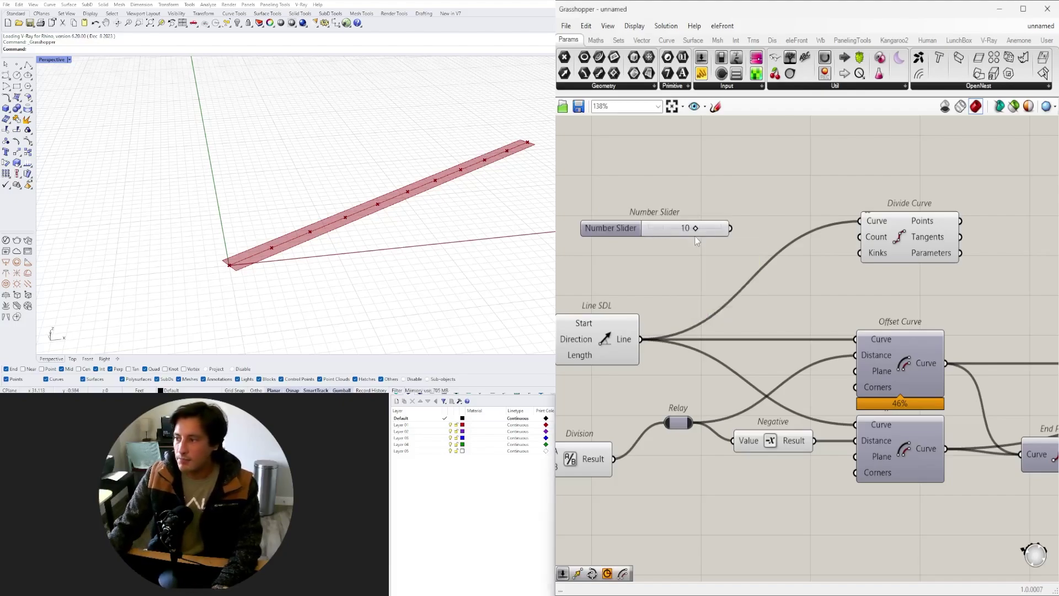
left_click_drag(729, 228, 860, 236)
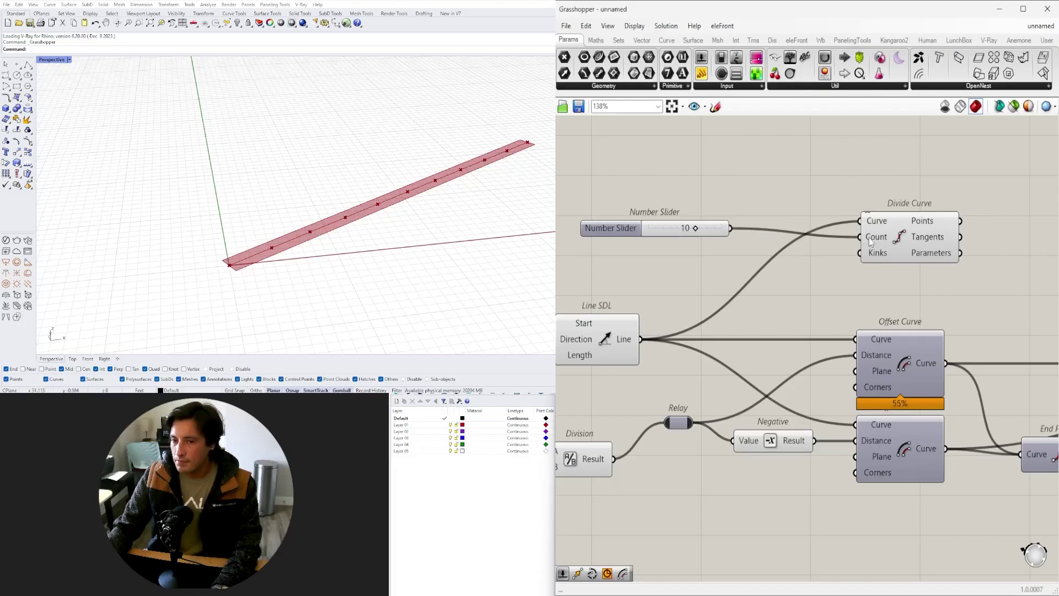
- Set the Count slider to 7, nudge Divide Curve above Offset Curve and select it to highlight the division points
left_click_drag(925, 237, 904, 236)
scroll(717, 237, "up", 5)
left_click_drag(712, 255, 676, 248)
scroll(676, 248, "down", 7)
right_click_drag(827, 305, 750, 336)
left_click(751, 331)
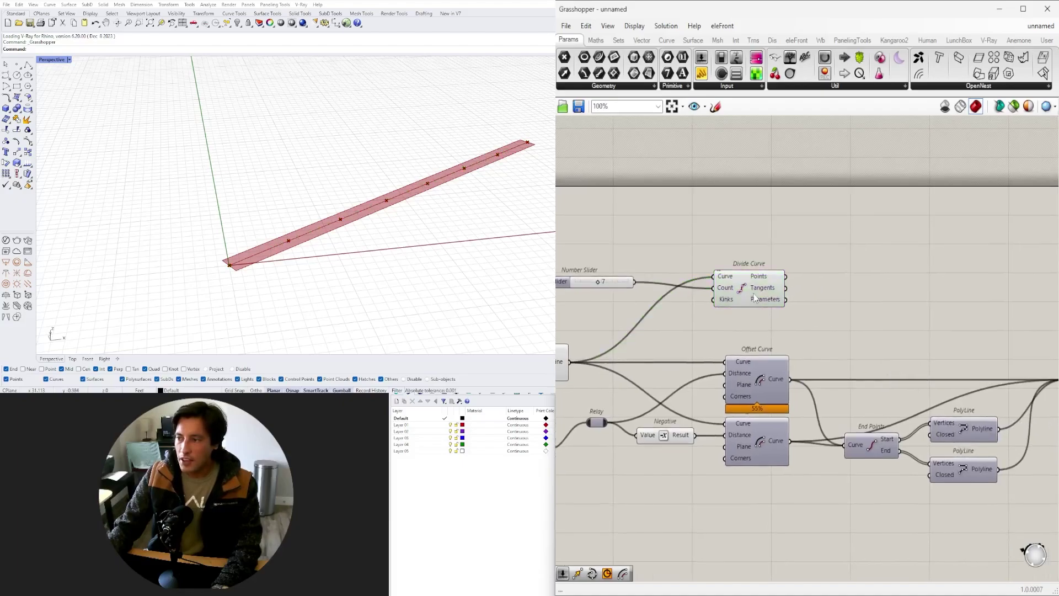
left_click(756, 287)
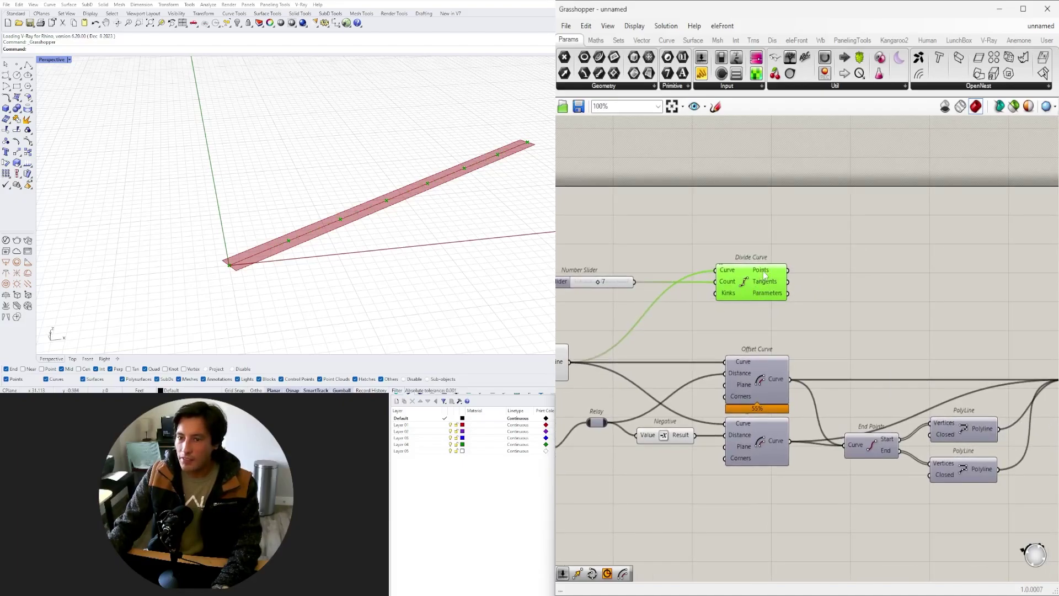
left_click(840, 289)
left_click(751, 282)
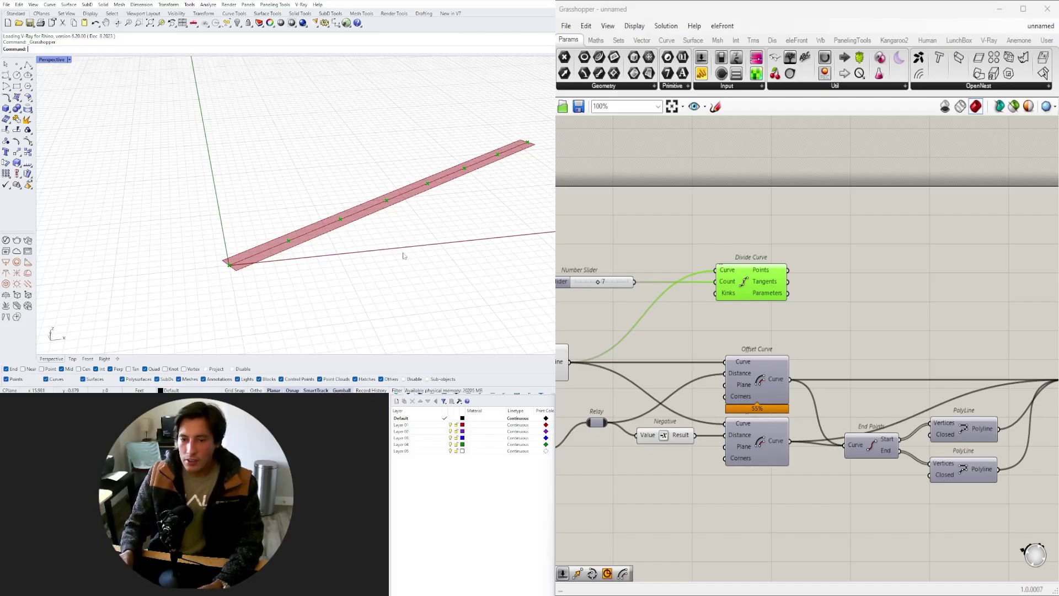
- Add a Circle component with Plane and Radius inputs beyond Divide Curve
right_click_drag(897, 260, 797, 257)
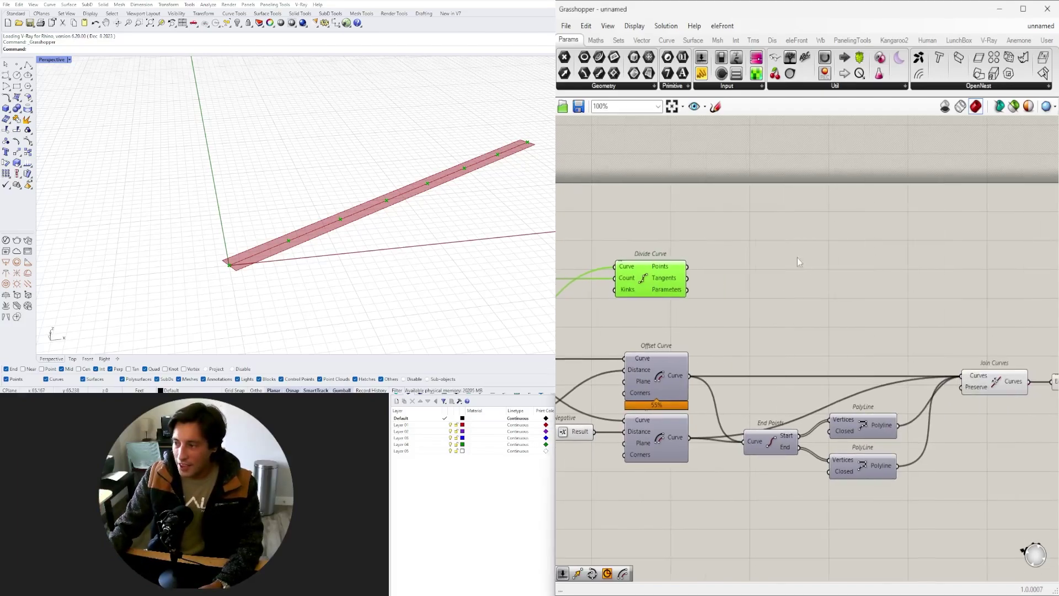
double_click(800, 254)
type("cir")
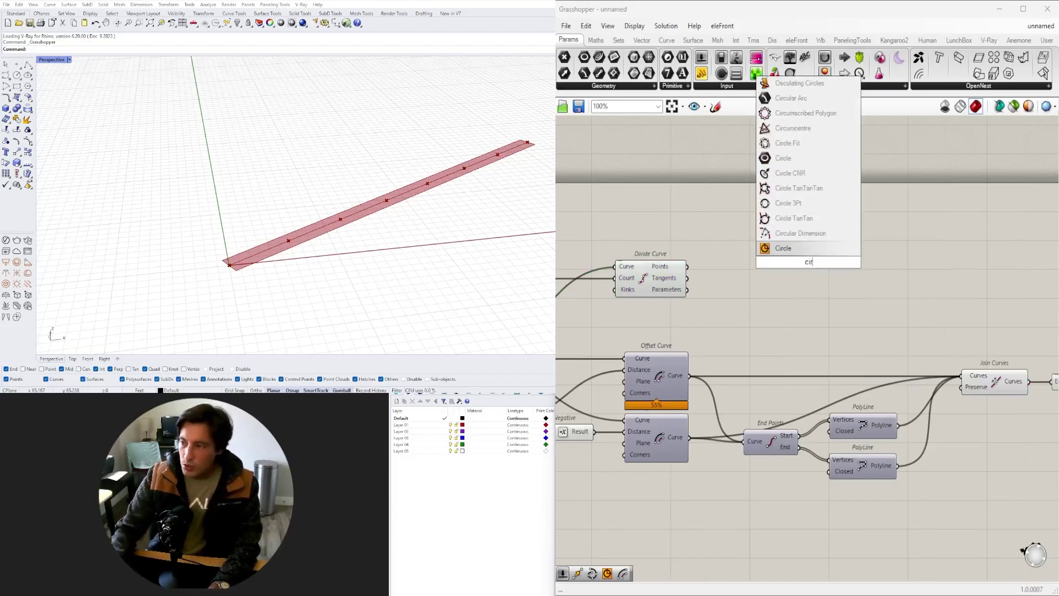
left_click(786, 247)
right_click_drag(737, 297, 709, 289)
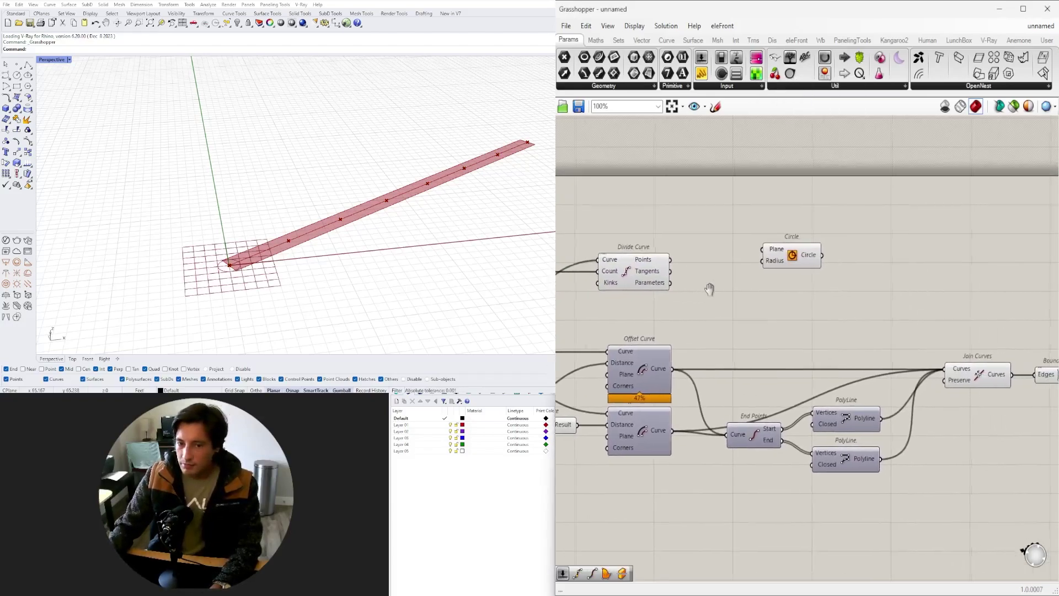
- Connect the Points output of Divide Curve to the Plane input of Circle
left_click_drag(792, 263, 790, 269)
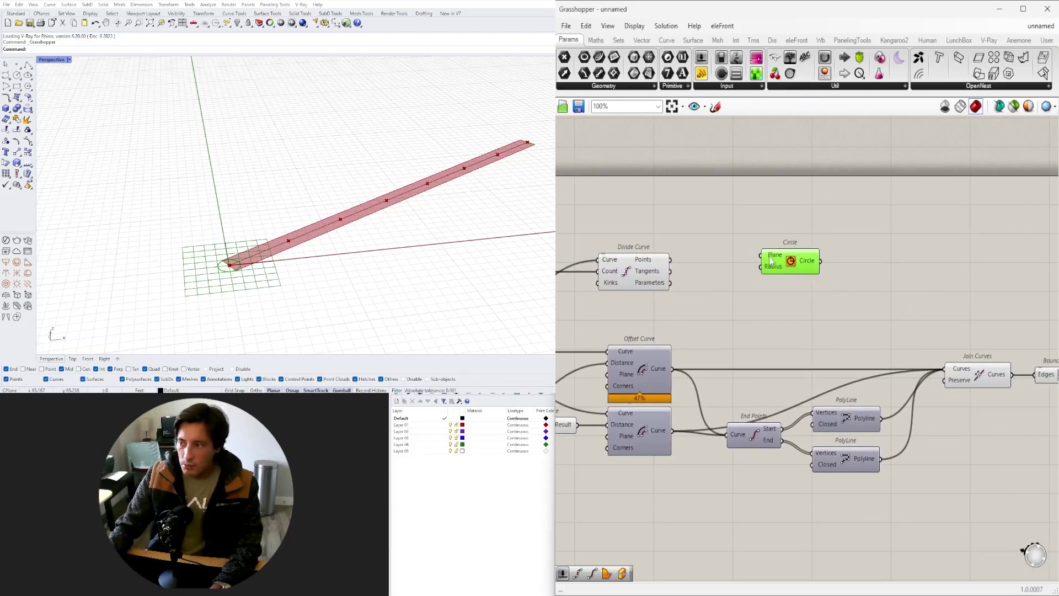
mouse_move(771, 261)
right_click_drag(675, 271, 689, 275)
left_click_drag(688, 267, 817, 247)
right_click_drag(662, 237, 681, 286)
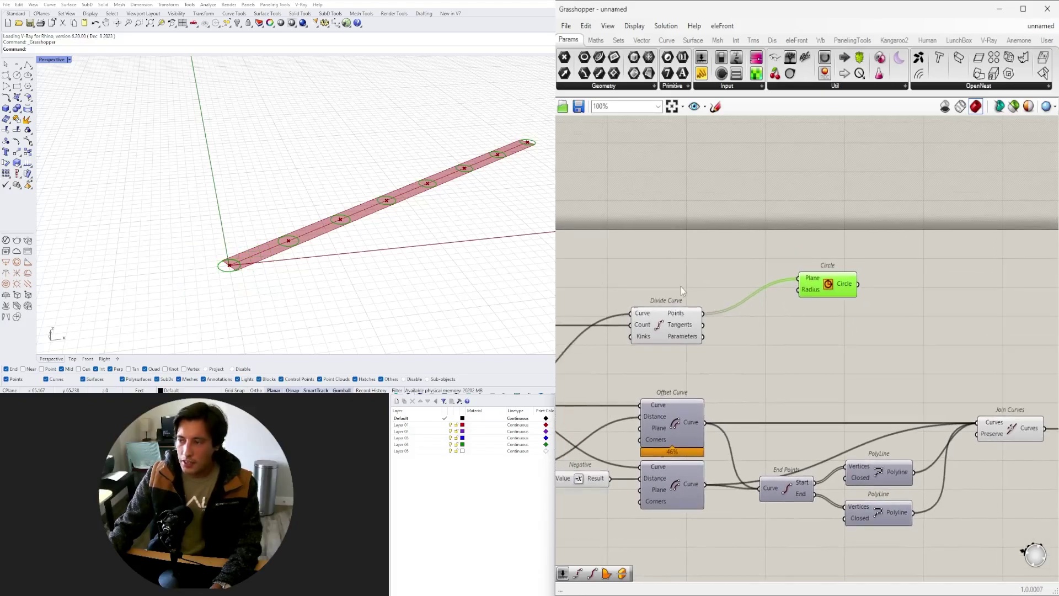
- Create a Number Slider with the value 1.5 and connect it to the Radius input of Circle
double_click(679, 266)
type("1")
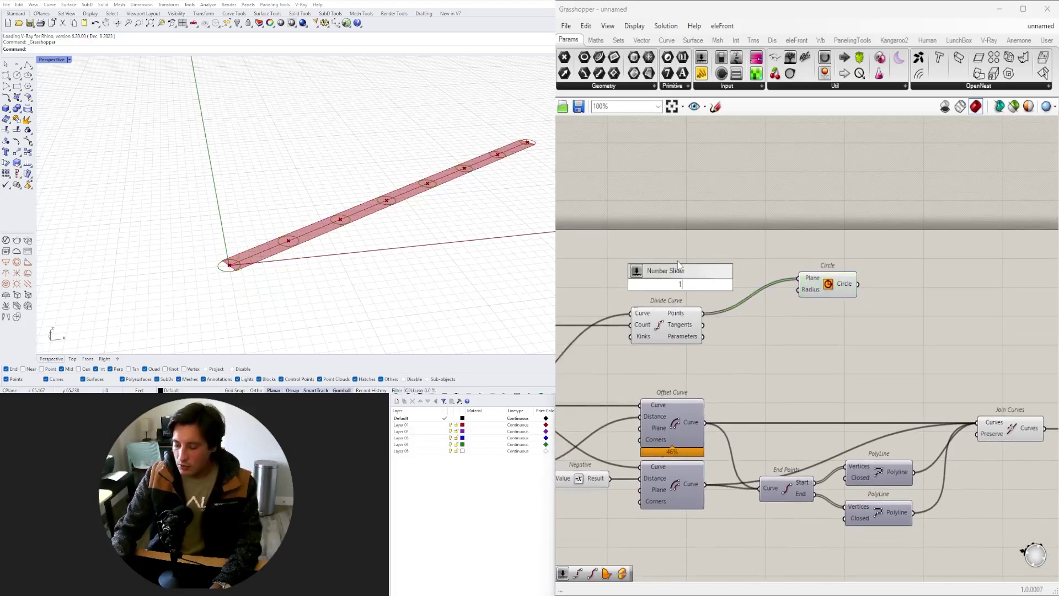
type(".5")
key("Return")
scroll(695, 264, "up", 4)
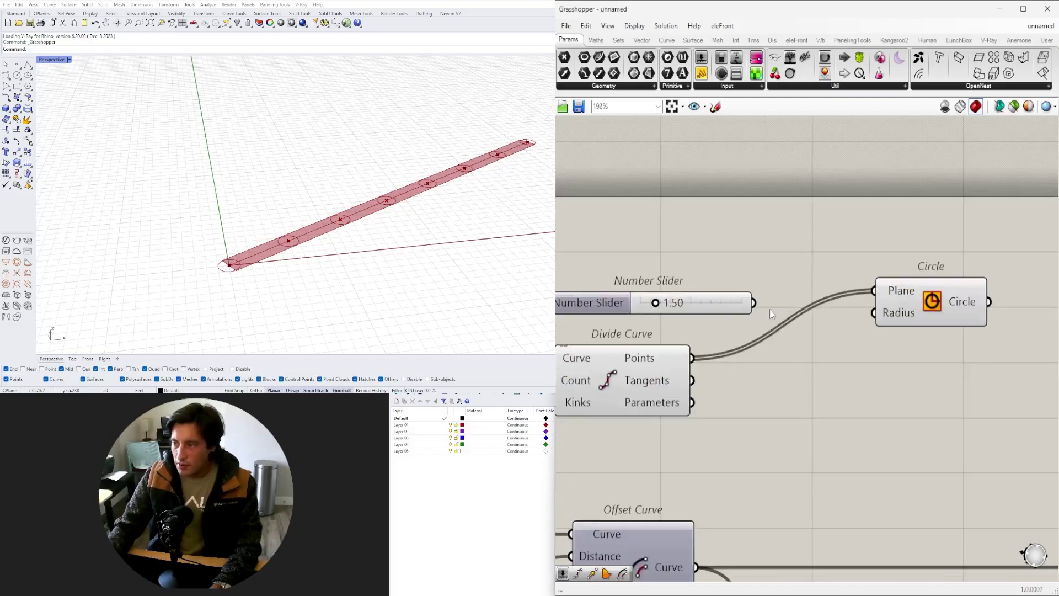
left_click_drag(753, 302, 872, 313)
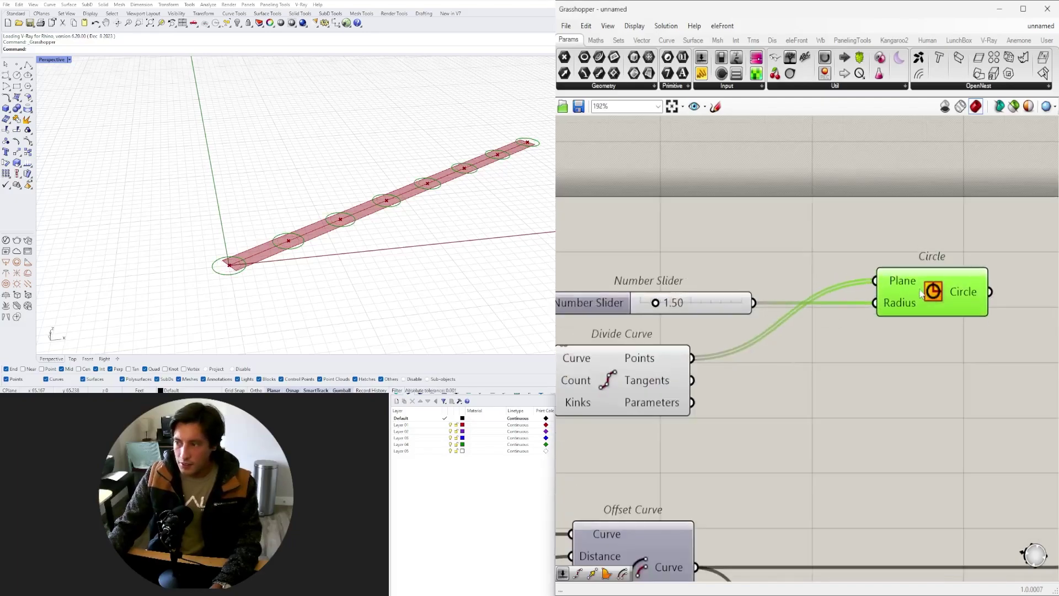
- Set the circle radius slider to 2.01 and reposition the Circle component beyond Divide Curve
right_click_drag(703, 302, 812, 312)
left_click(812, 311)
scroll(848, 312, "up", 3)
mouse_move(716, 309)
left_mouse_down()
mouse_move(780, 309)
mouse_move(717, 312)
mouse_move(731, 311)
left_mouse_up()
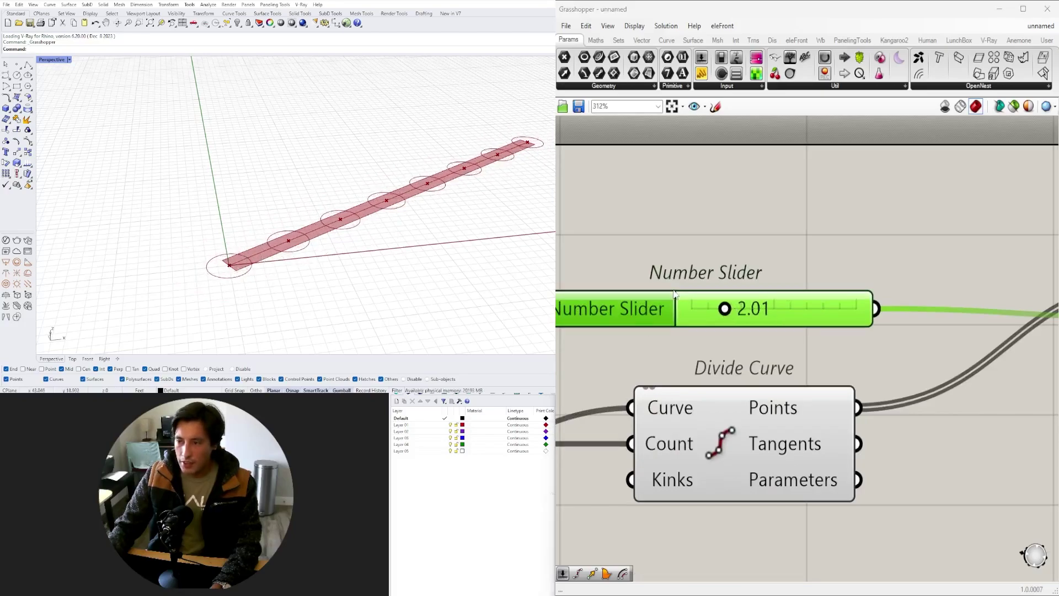
scroll(674, 293, "down", 5)
left_click_drag(691, 319, 660, 321)
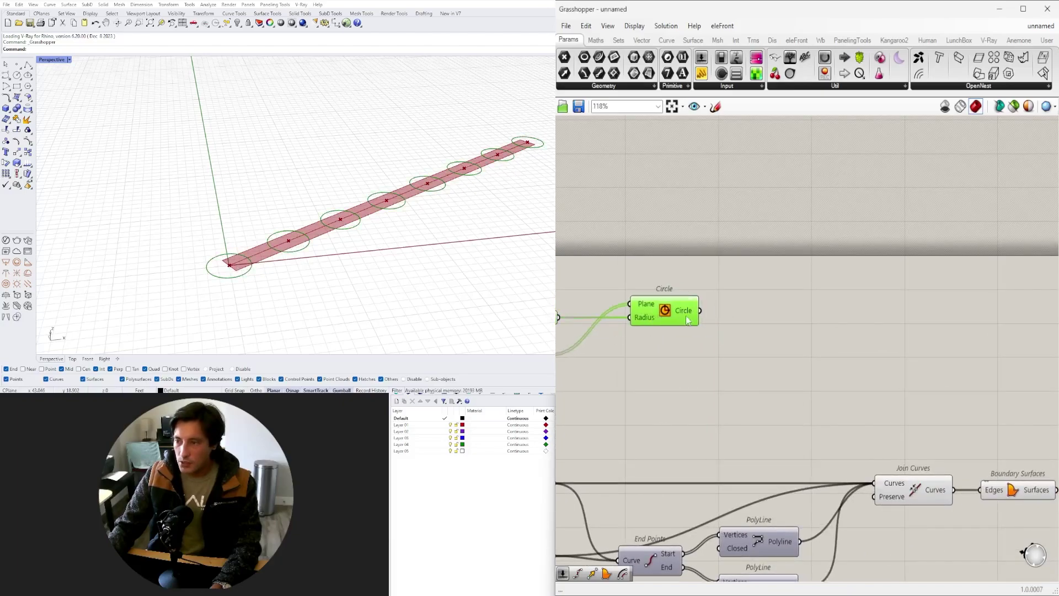
left_click(732, 348)
right_click_drag(732, 348, 767, 342)
right_click_drag(667, 334, 778, 318)
left_click(812, 283)
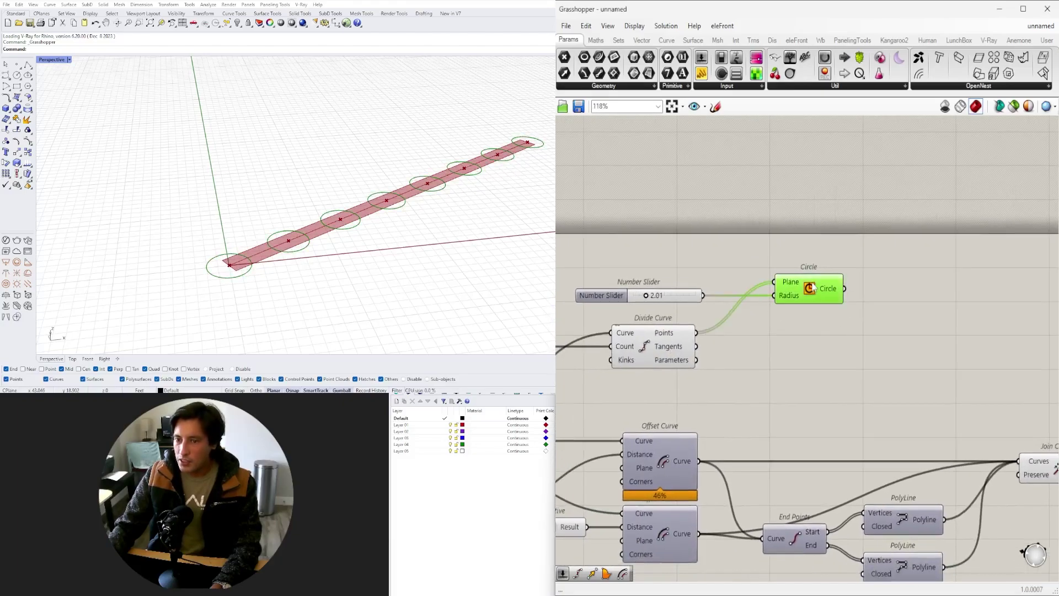
- Add a Boundary Surfaces component after Circle and connect the Circle output to its Edges input
double_click(880, 293)
type("bou")
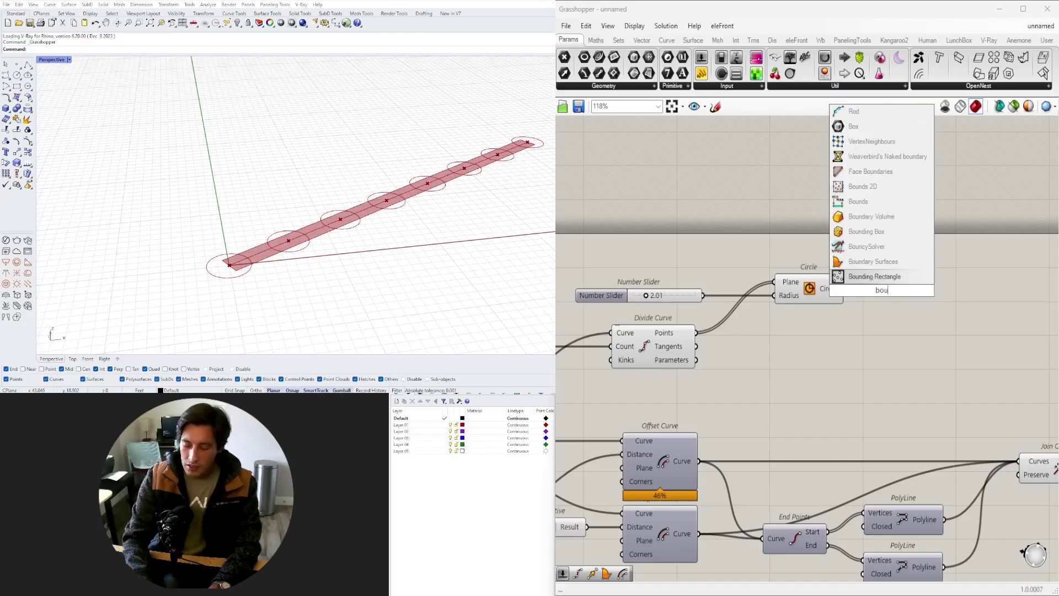
type("nd")
left_click(873, 278)
mouse_move(879, 292)
left_mouse_down()
mouse_move(899, 295)
mouse_move(868, 290)
left_mouse_up()
left_click_drag(895, 292, 903, 290)
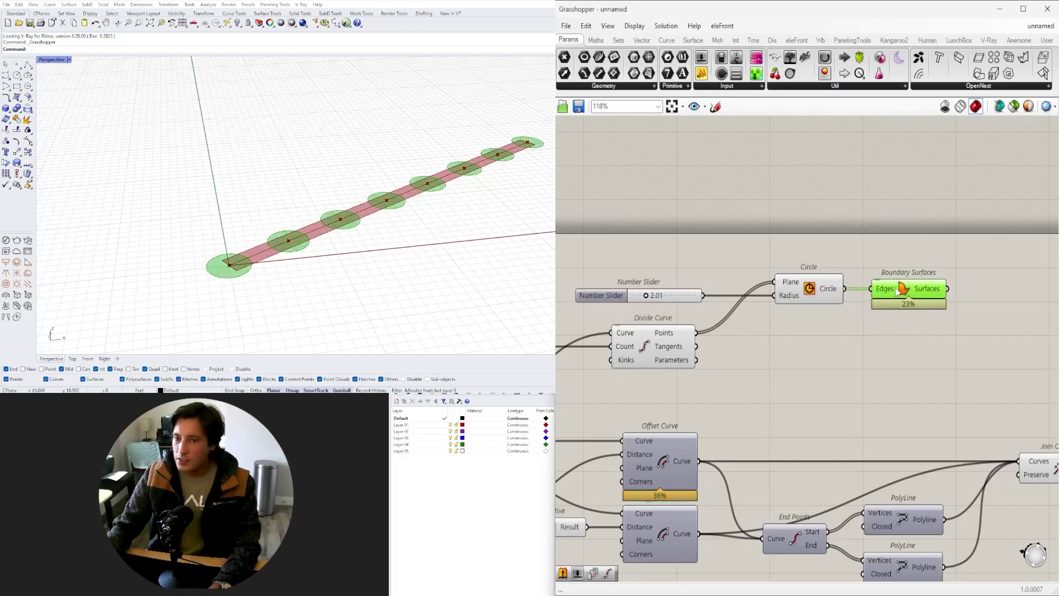
- Highlight the strip and circle surfaces in turn, and add a Region Intersection component beyond the strip's Boundary Surfaces
left_click(927, 372)
right_click_drag(927, 372, 806, 293)
scroll(722, 326, "down", 2)
left_click(923, 373)
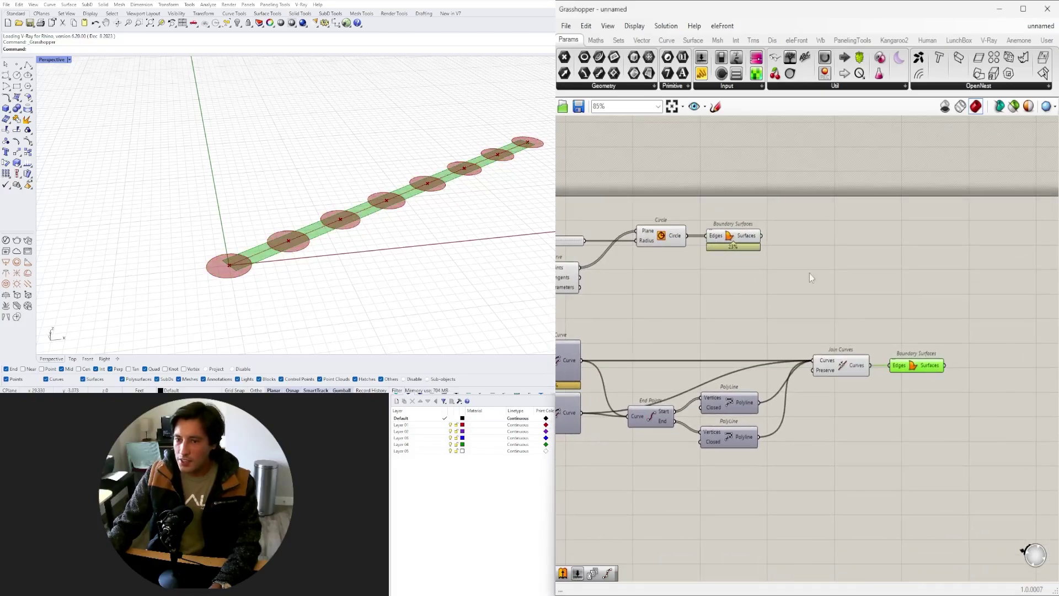
left_click(743, 241)
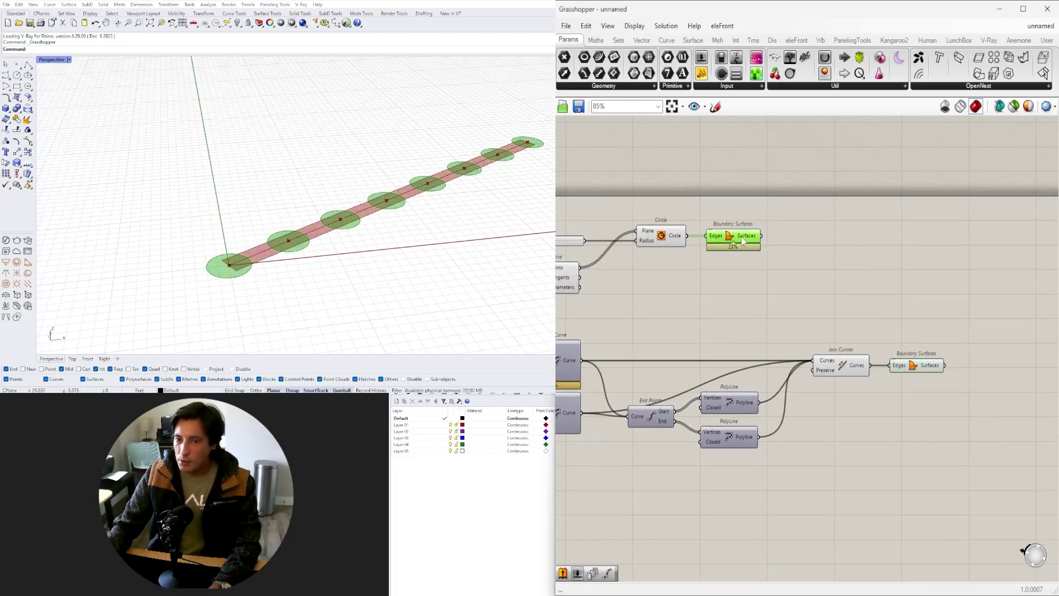
left_click(913, 316)
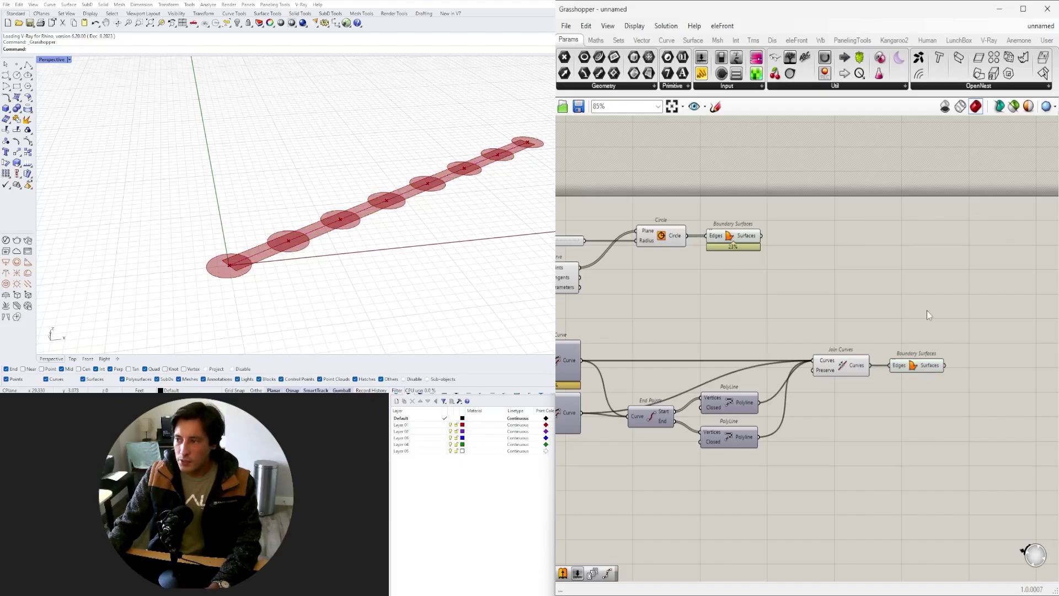
double_click(926, 310)
type("reg")
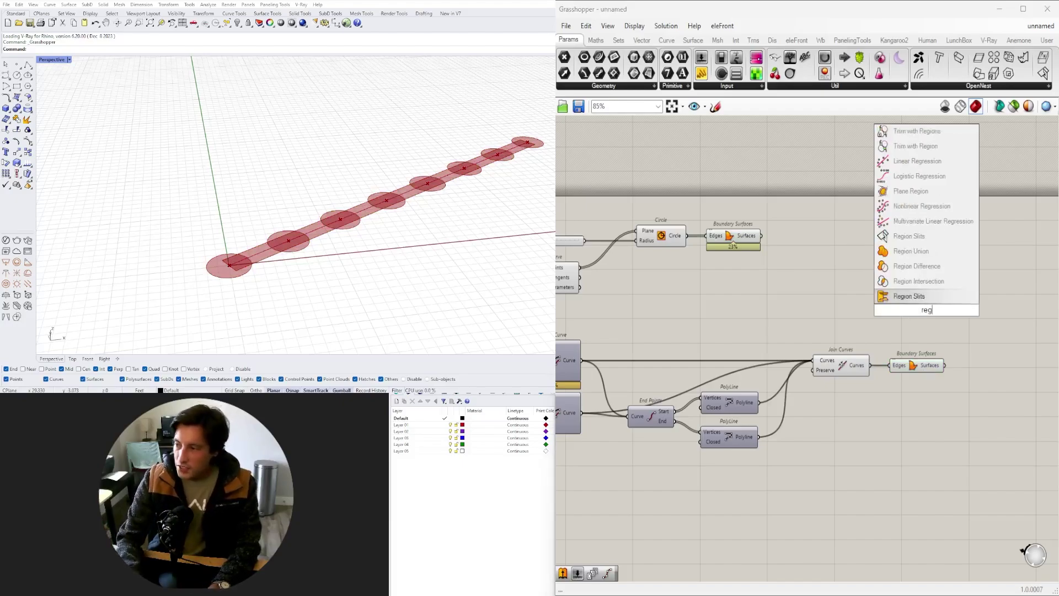
left_click(932, 282)
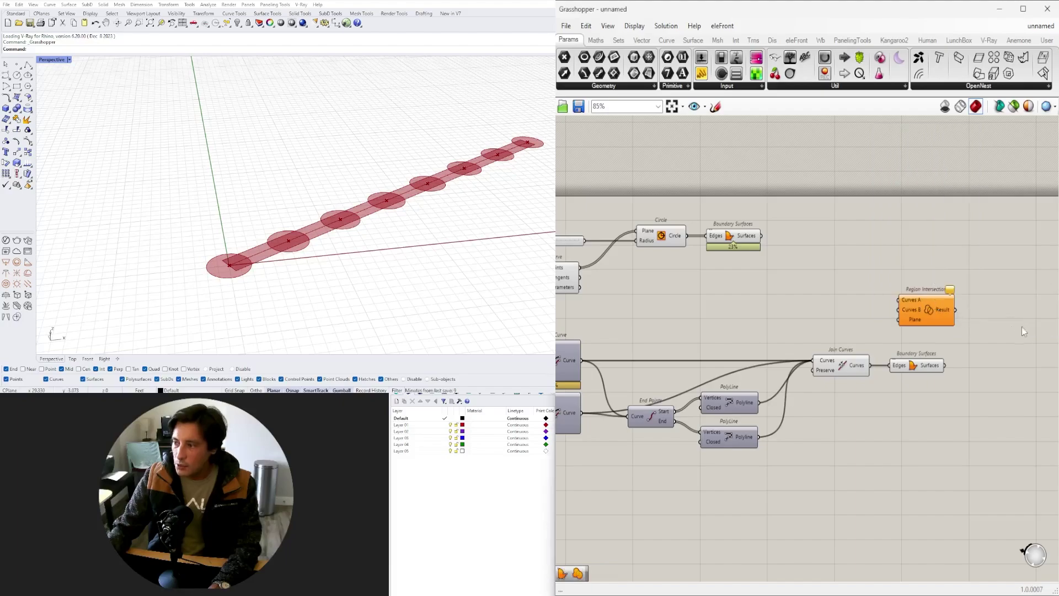
left_click_drag(928, 324, 1026, 329)
- Connect the circles' Boundary Surfaces to Curves A and the strip's Boundary Surfaces to Curves B of Region Intersection
left_click(909, 369)
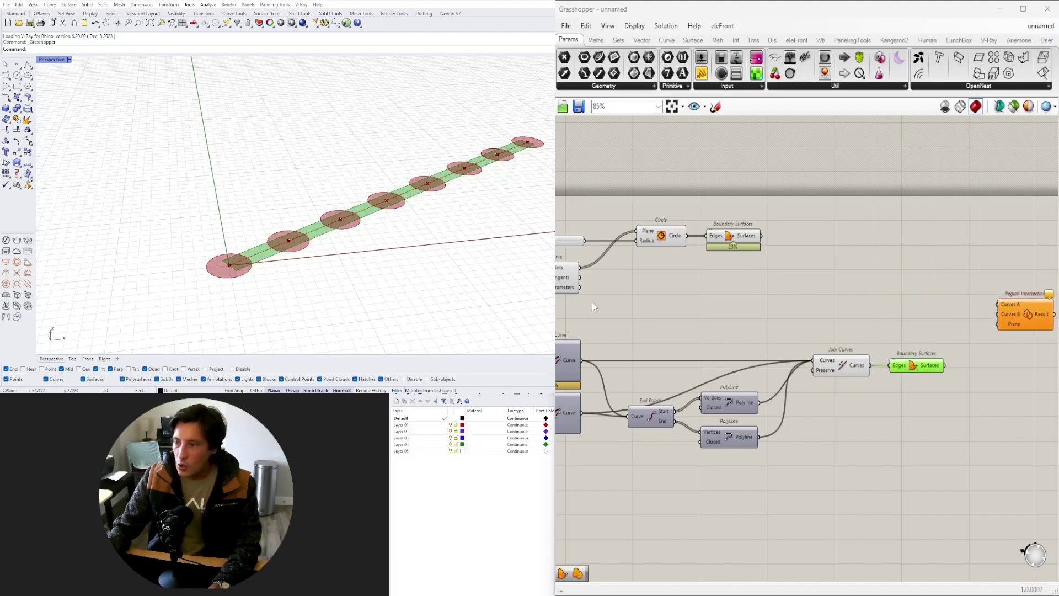
left_click(716, 241)
left_click(903, 280)
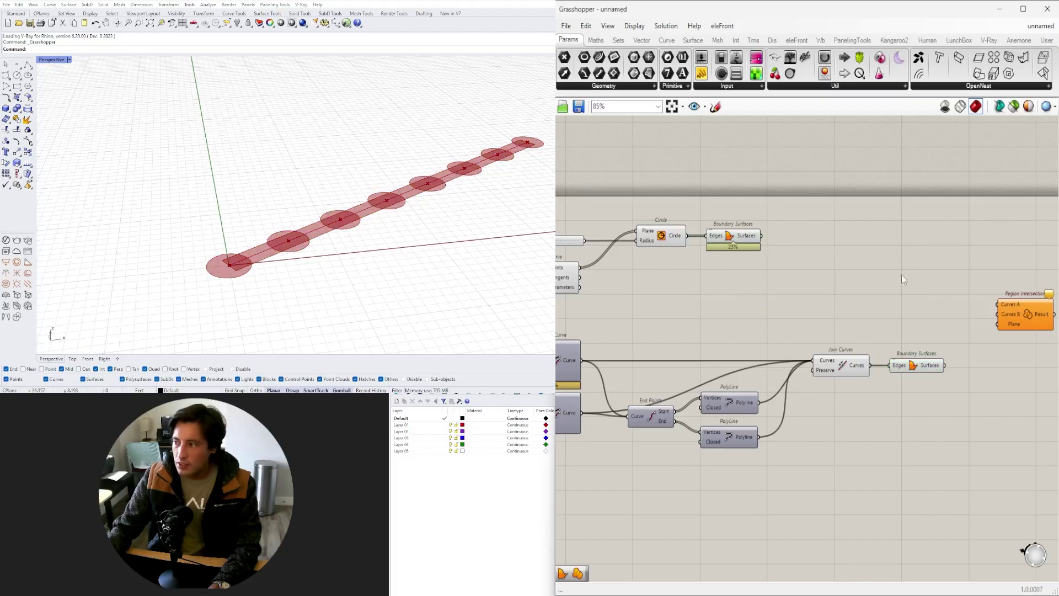
left_click_drag(765, 239, 1017, 341)
left_click_drag(950, 371, 996, 340)
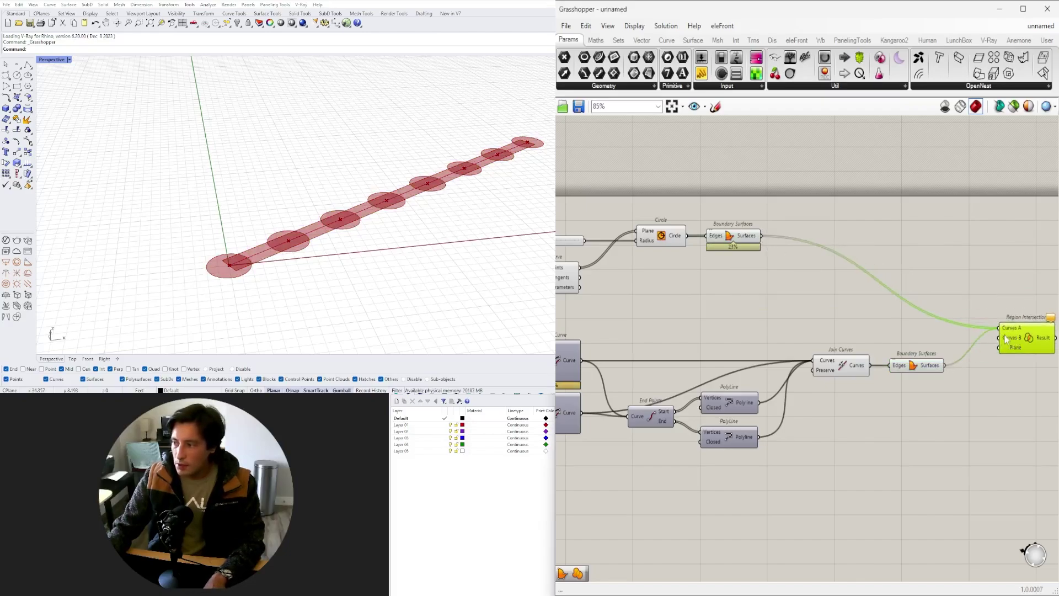
key("ctrl+z")
left_click_drag(946, 365, 1015, 333)
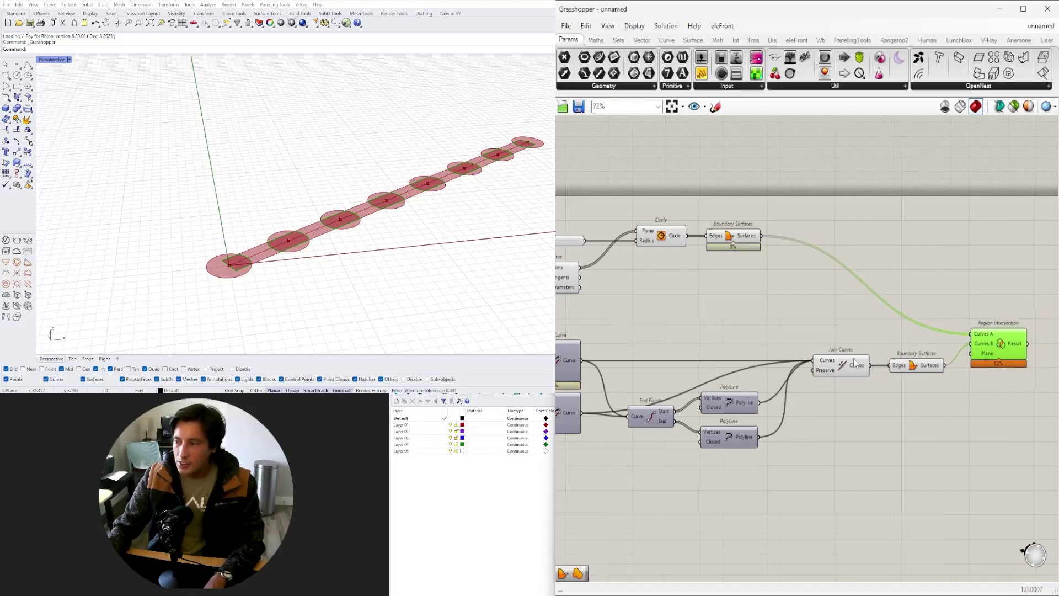
- Hide the preview of all components from Divide Curve and Offset Curve up to both Boundary Surfaces
scroll(854, 361, "down", 1)
left_click_drag(902, 415, 640, 251)
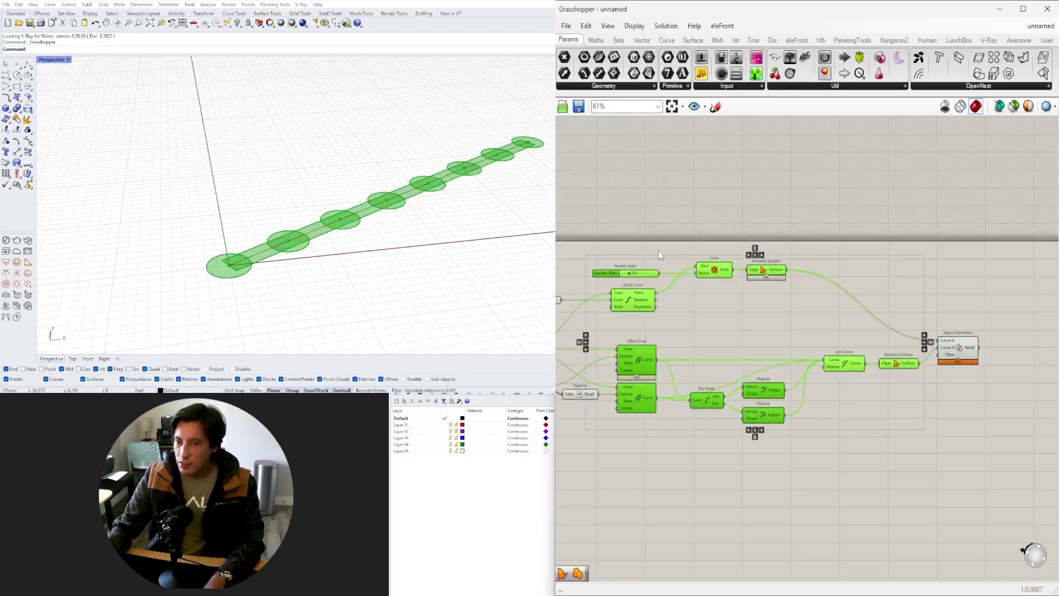
middle_click(658, 250)
left_click(693, 210)
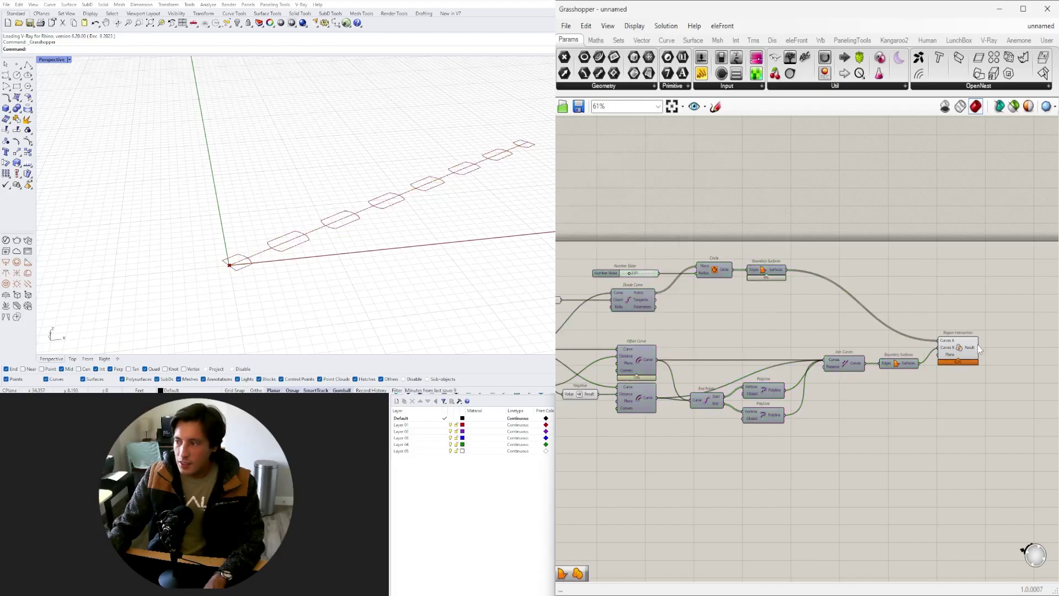
- Select Region Intersection to highlight its outlines and set the circle radius slider to 1.95
scroll(978, 345, "up", 3)
left_click(957, 347)
right_click_drag(686, 403, 916, 408)
scroll(733, 328, "down", 2)
scroll(681, 259, "up", 9)
mouse_move(634, 288)
left_mouse_down()
mouse_move(652, 286)
mouse_move(631, 289)
left_mouse_up()
scroll(640, 309, "down", 5)
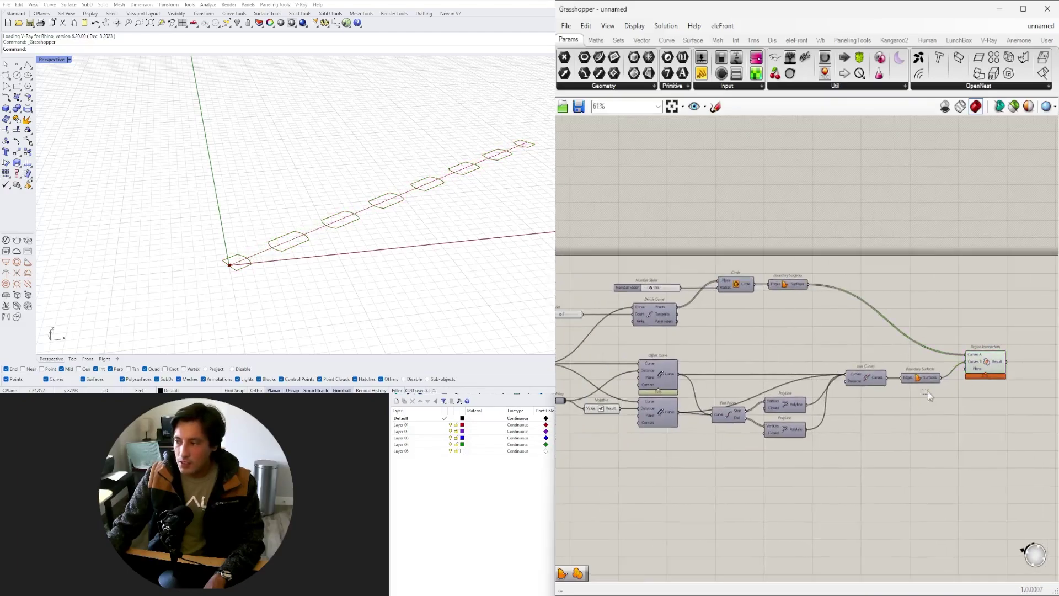
- Temporarily show the previews of the strip's Boundary Surfaces and Join Curves, hiding each again
left_click_drag(928, 391, 918, 362)
middle_click(918, 358)
left_click(900, 335)
middle_click(918, 379)
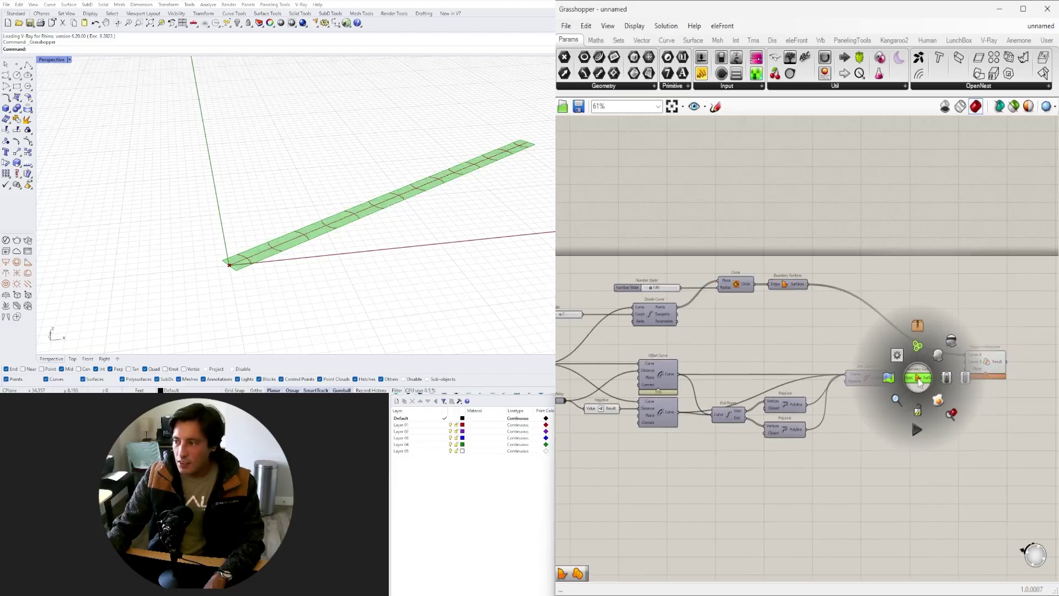
left_click(952, 342)
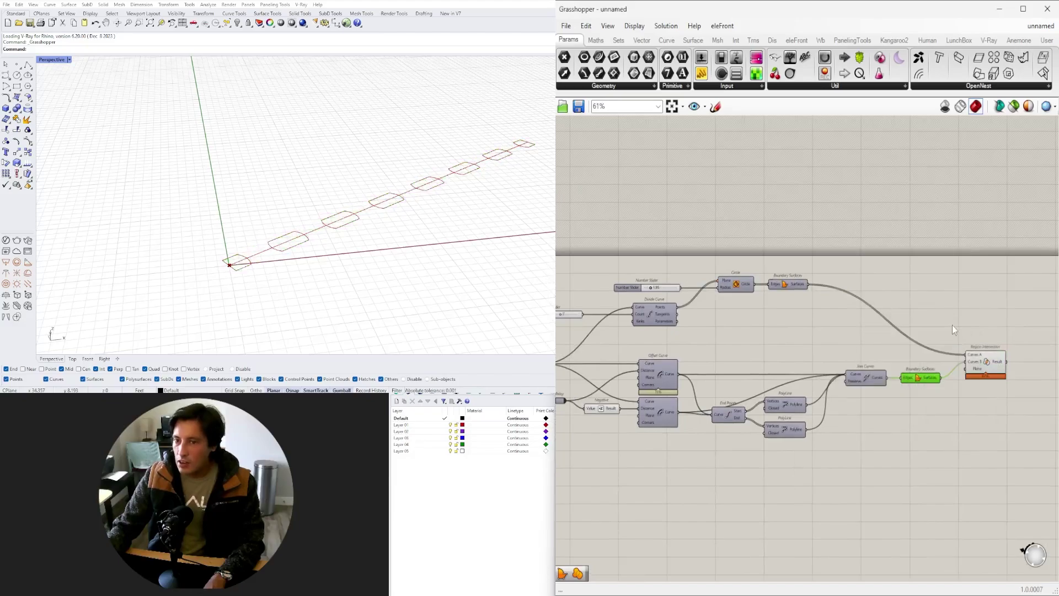
middle_click(867, 379)
left_click(888, 353)
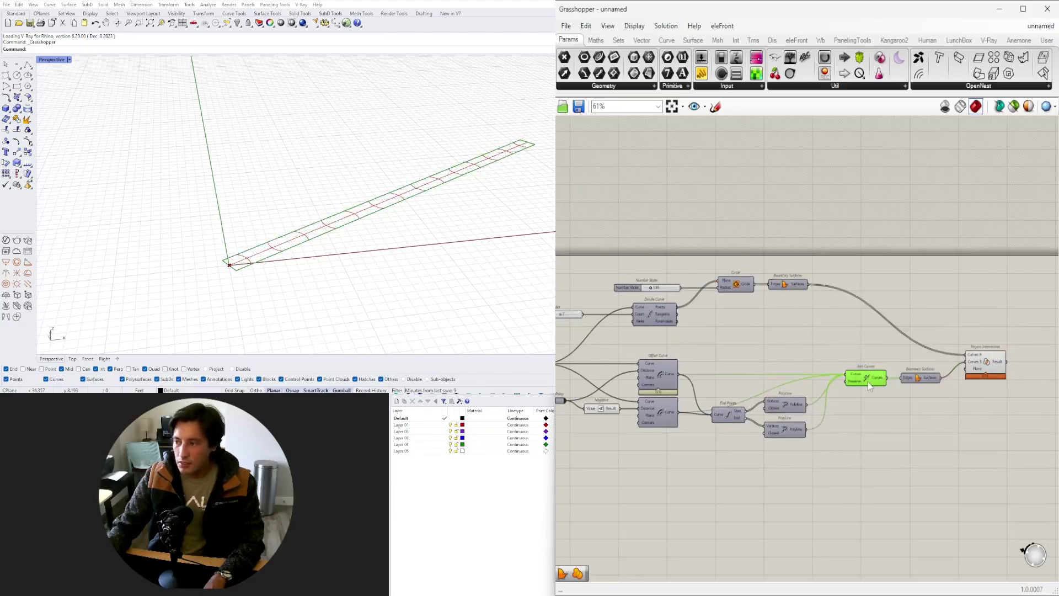
middle_click(868, 382)
left_click(898, 351)
- Inspect the intersected outlines up close and reduce the circle radius slider slightly
scroll(801, 346, "down", 2)
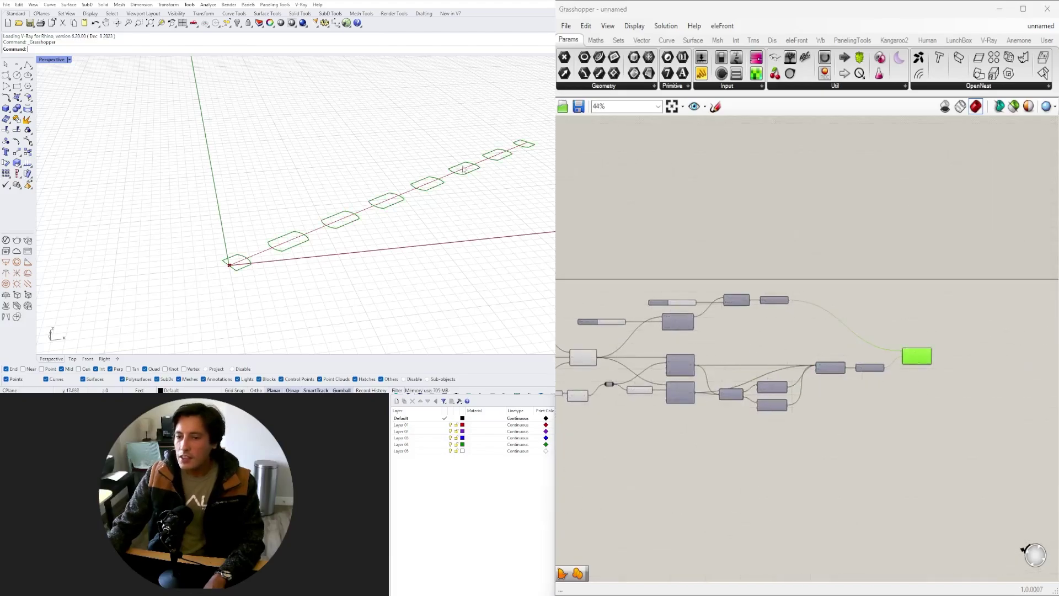
scroll(464, 169, "up", 3)
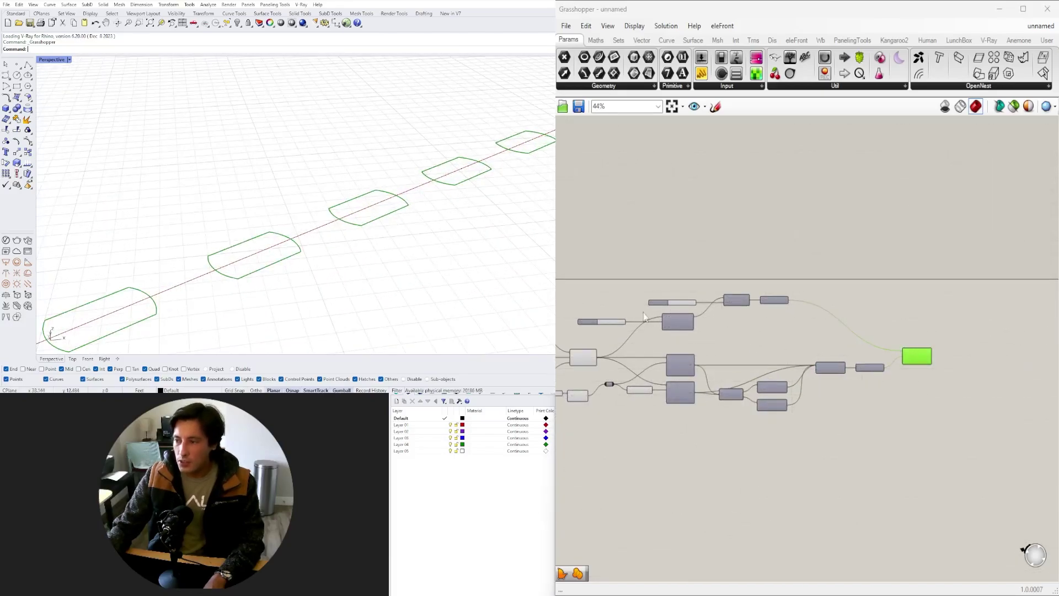
scroll(644, 316, "up", 6)
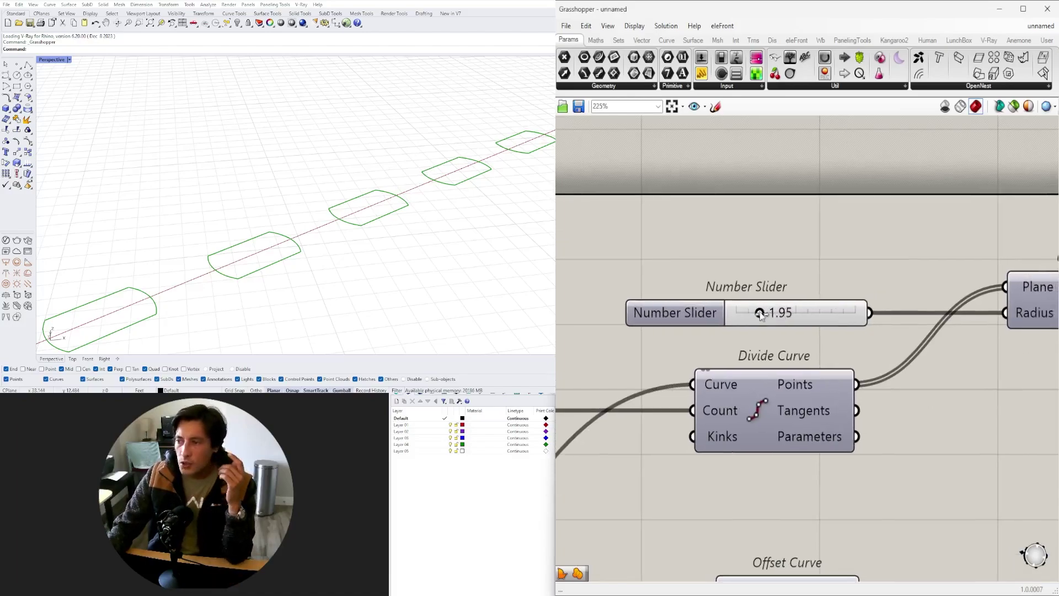
mouse_move(761, 316)
left_mouse_down()
mouse_move(748, 316)
mouse_move(792, 327)
mouse_move(746, 319)
mouse_move(759, 319)
left_mouse_up()
scroll(832, 304, "down", 5)
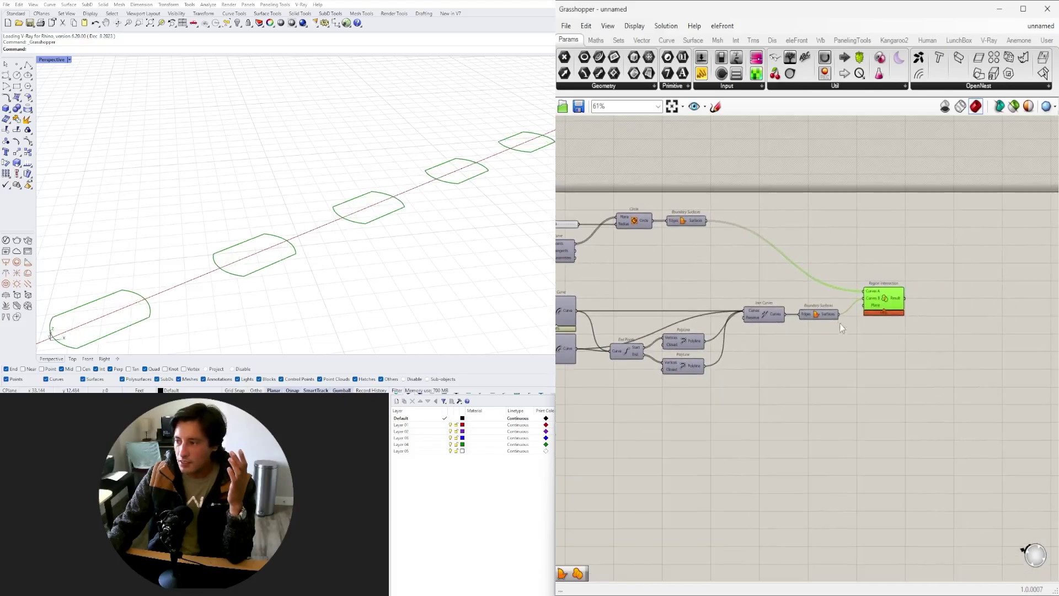
- Temporarily show the strip's Boundary Surfaces preview, compare it with the Region Intersection outlines and hide it again
scroll(819, 303, "up", 1)
middle_click(816, 305)
left_click(837, 286)
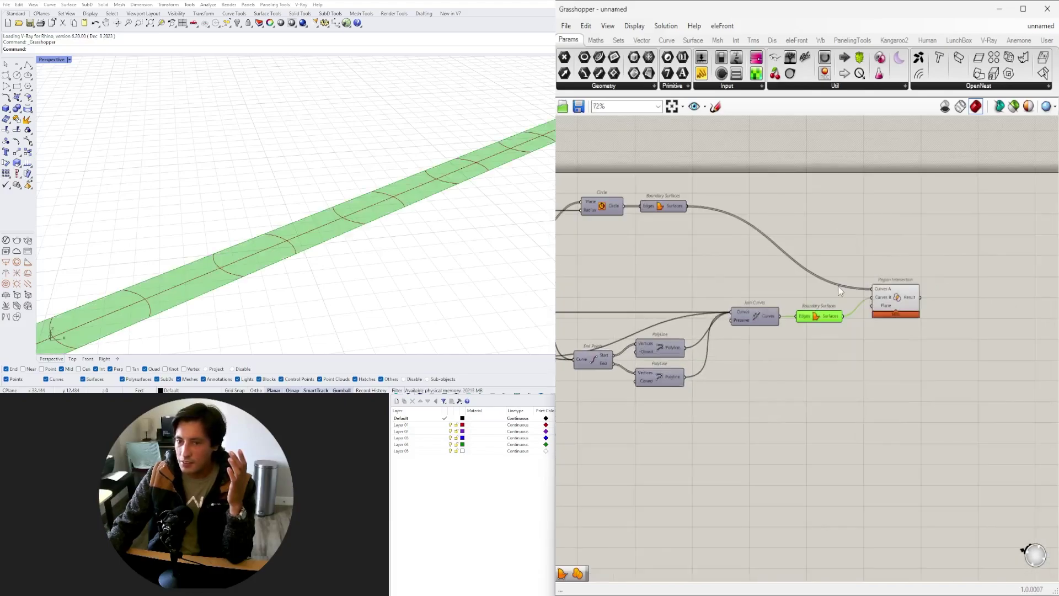
scroll(355, 195, "down", 4)
left_click(783, 228)
left_click(896, 301)
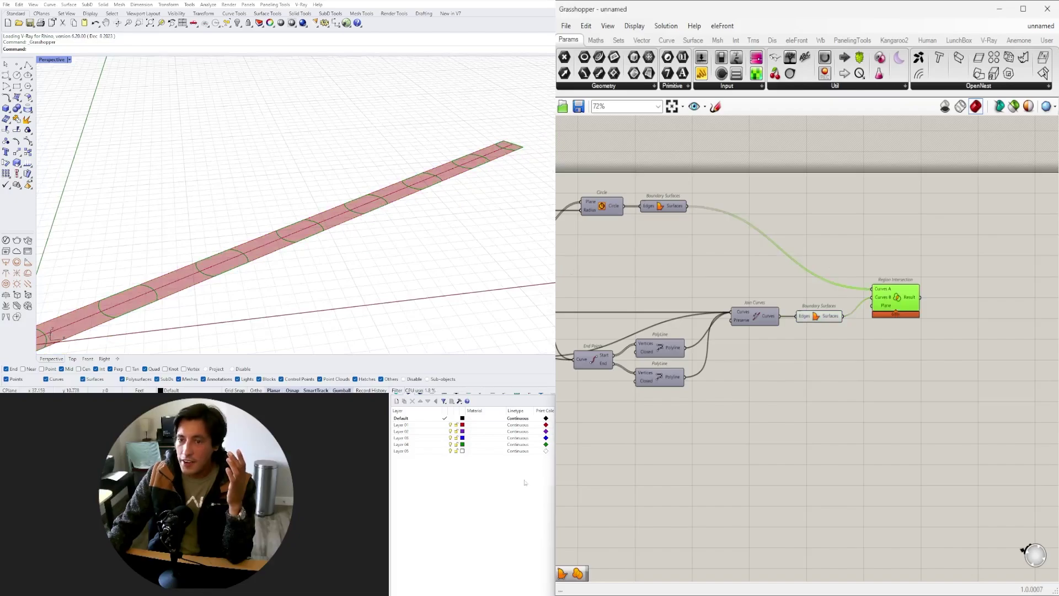
left_click(819, 317)
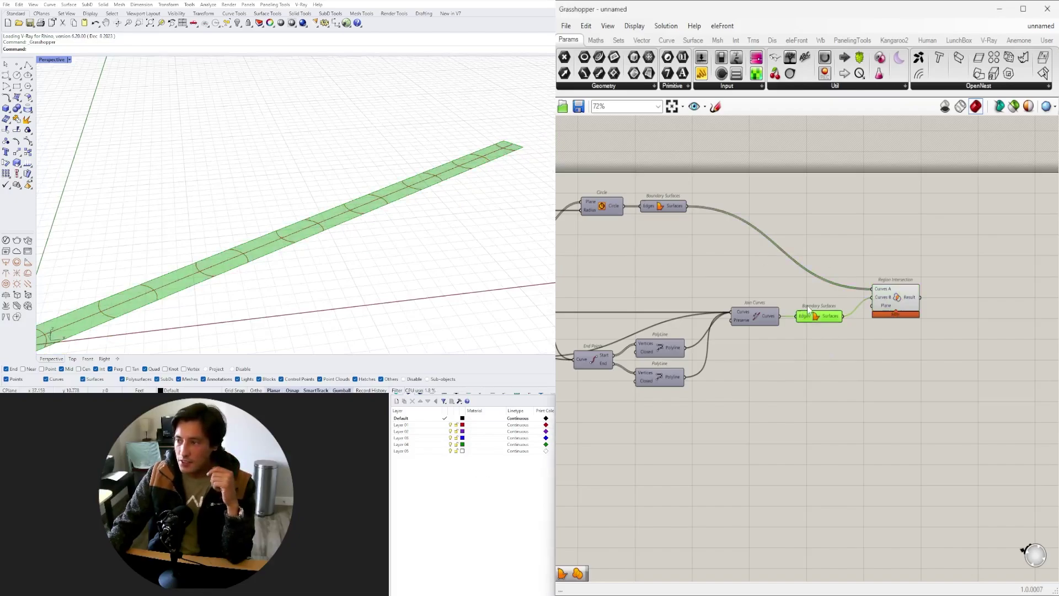
middle_click(809, 307)
left_click(840, 276)
left_click(911, 292)
- Add a Boundary Surfaces component beyond Region Intersection
right_click_drag(962, 289, 867, 290)
double_click(868, 291)
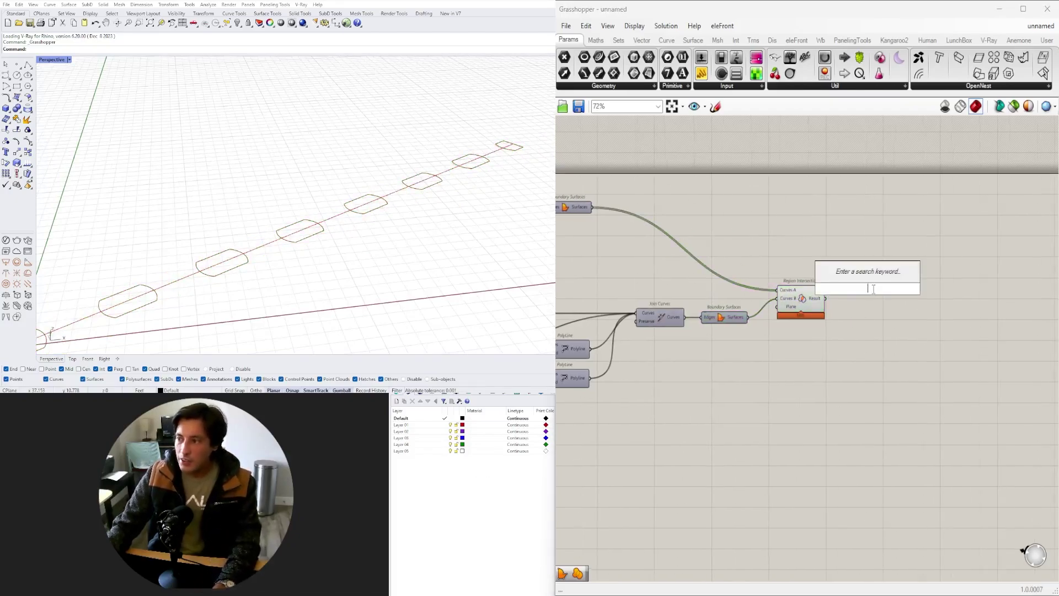
type("bound")
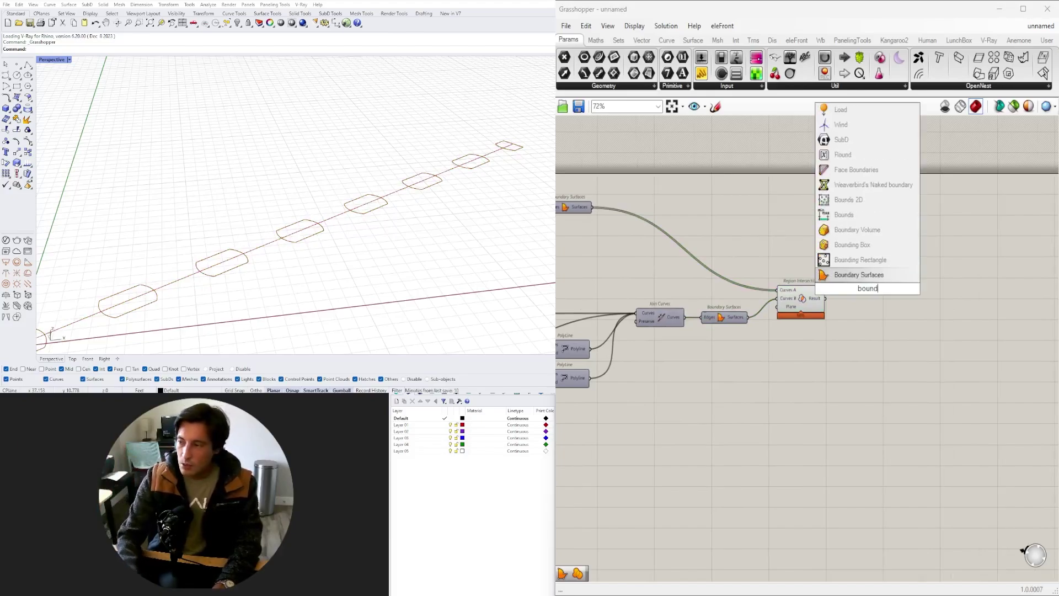
left_click(839, 274)
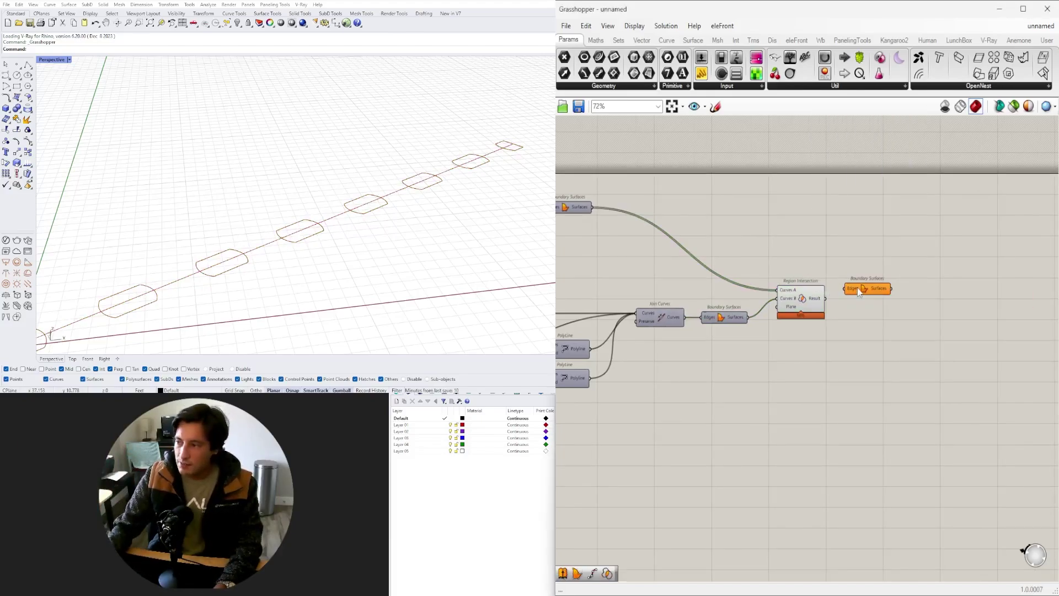
- Connect the Region Intersection result to the Edges input of the new Boundary Surfaces component and align the component beside it
left_click(829, 300)
left_click_drag(843, 304, 843, 304)
left_click_drag(859, 305, 855, 301)
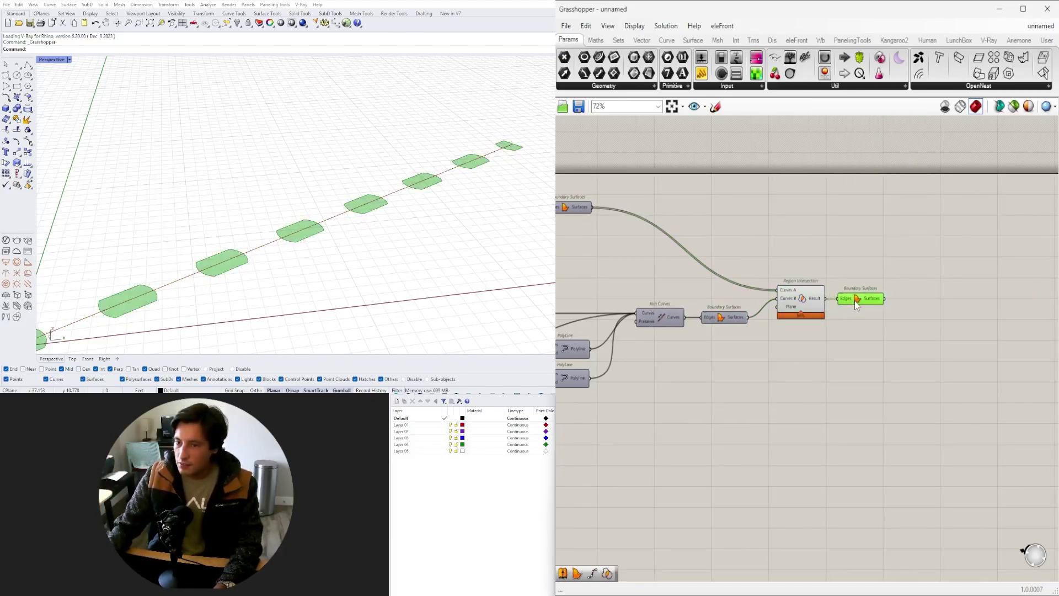
scroll(381, 202, "down", 6)
scroll(275, 232, "up", 3)
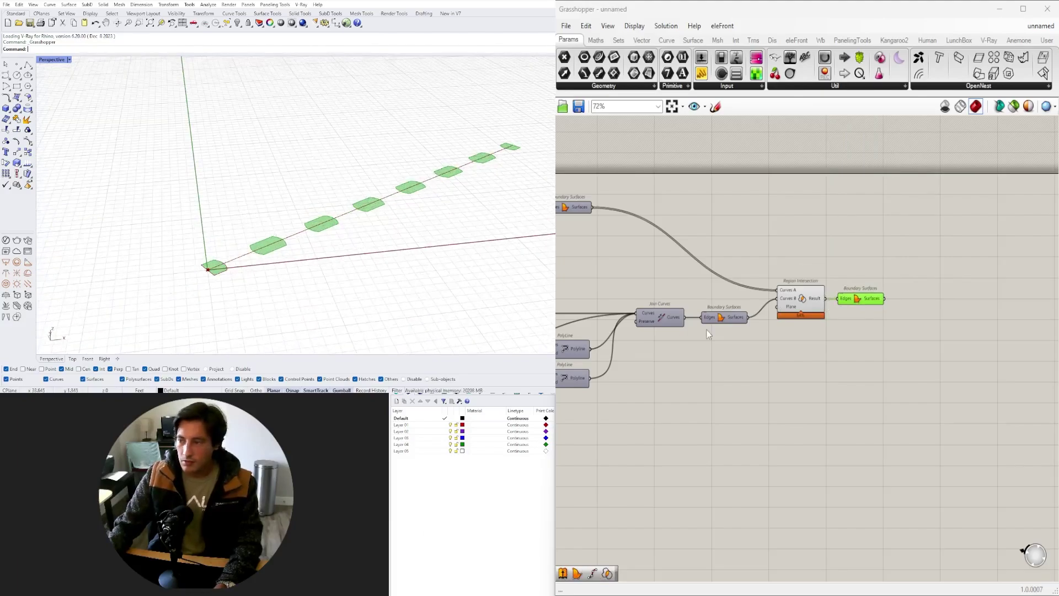
right_click_drag(761, 354, 754, 375)
left_click(854, 363)
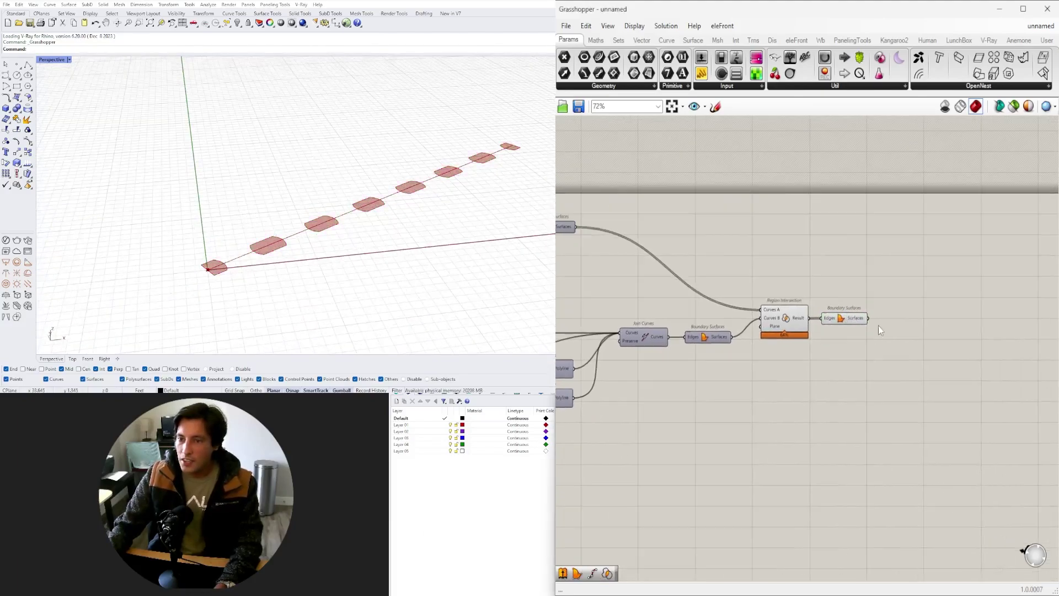
- Add an Extrude component and feed it the intersected boundary surfaces as its base
right_click_drag(880, 329, 807, 330)
double_click(853, 332)
type("ext")
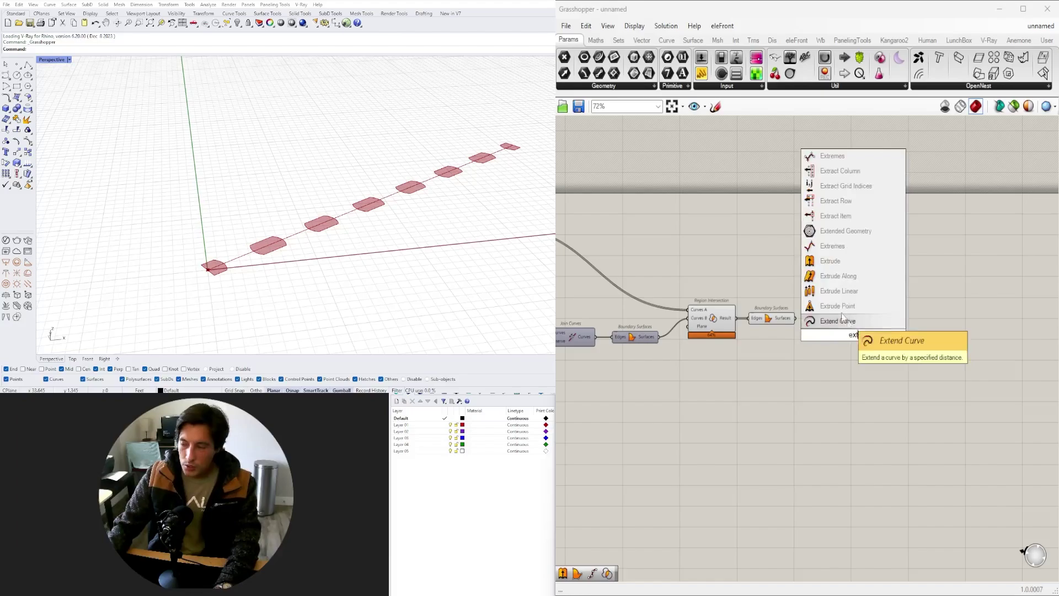
type("r")
key("Return")
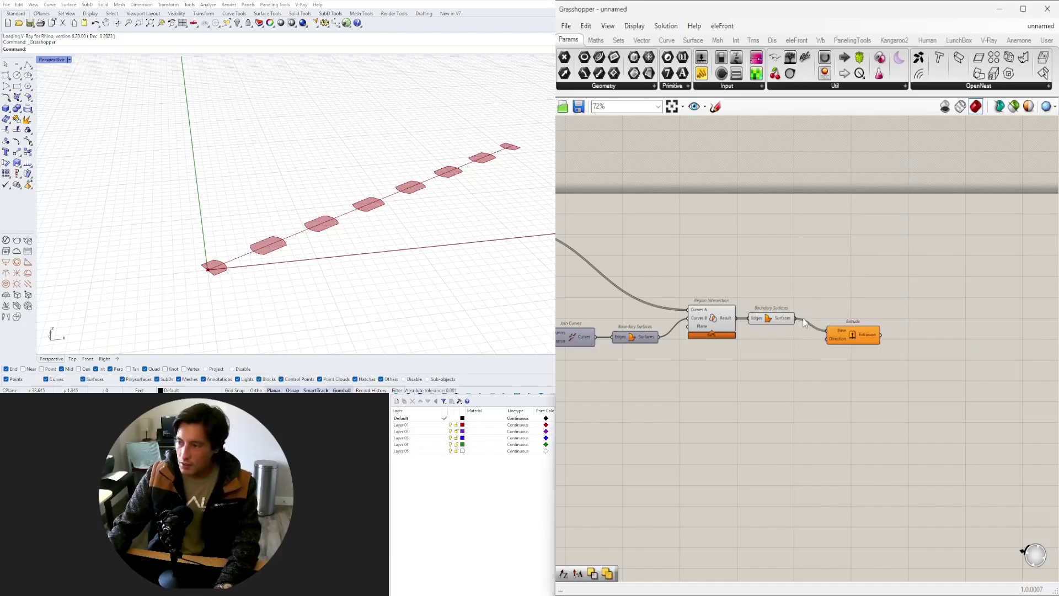
- Add a Unit Z component and a number slider set to 2.5 below the Region Intersection
double_click(780, 356)
type("unit z")
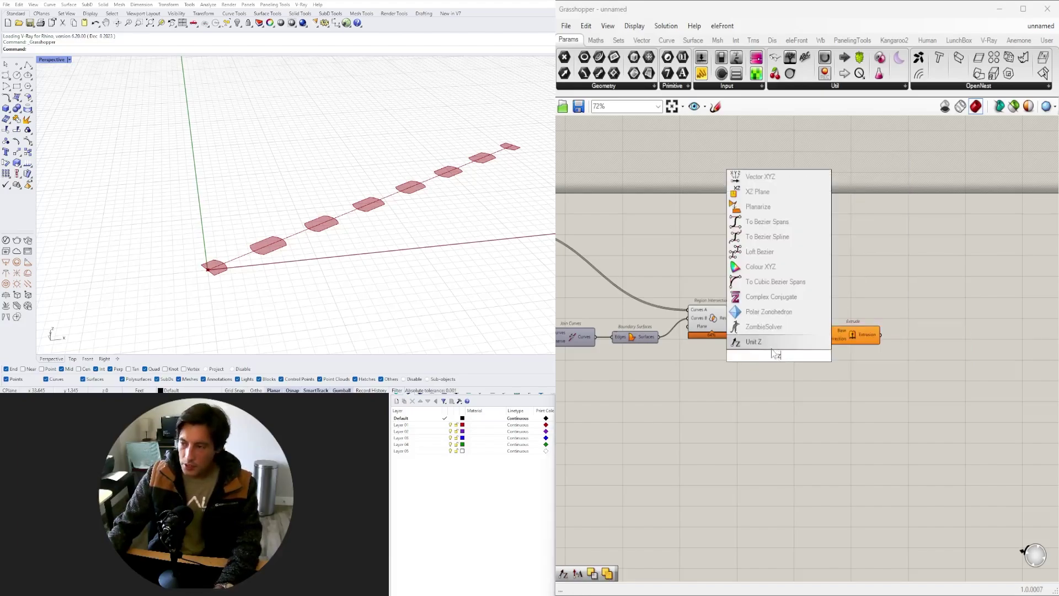
key("Return")
double_click(717, 369)
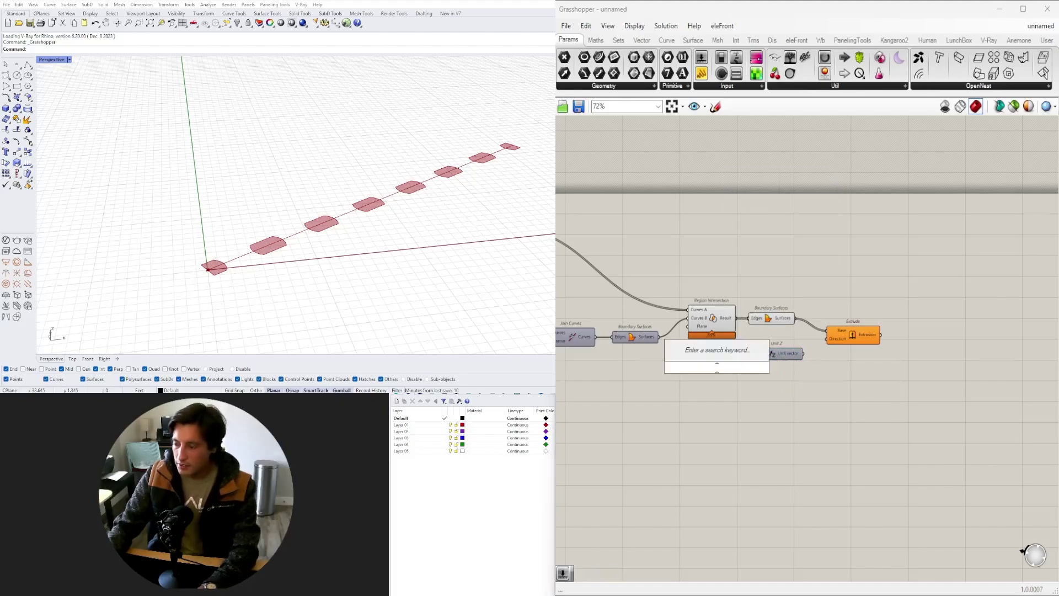
type("number slider")
key("Return")
- Connect the 2.5 slider to the Unit Z factor and the unit vector to the Extrude direction
scroll(741, 364, "up", 2)
scroll(741, 364, "up", 1)
left_click_drag(749, 369, 725, 352)
left_click_drag(796, 356, 803, 357)
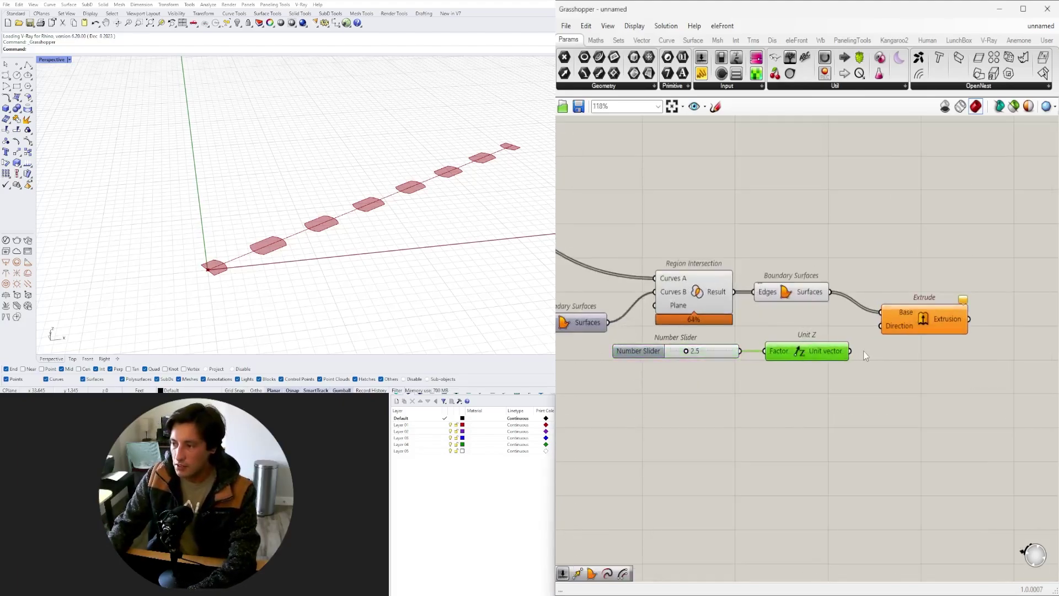
left_click(888, 330)
- Raise the extrusion height slider to 6.7
scroll(690, 327, "up", 3)
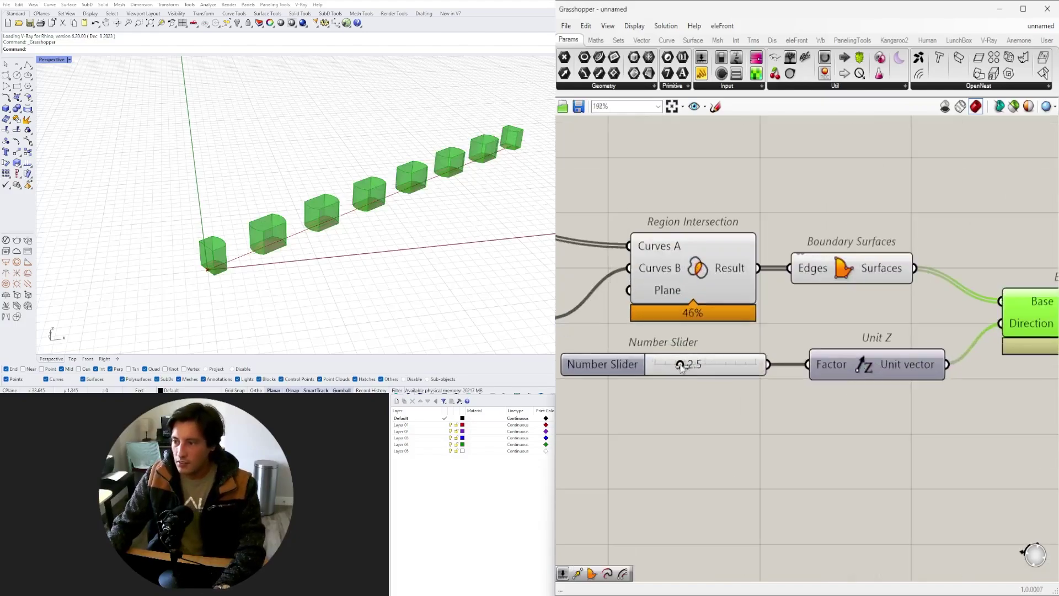
left_click_drag(681, 364, 727, 365)
scroll(679, 317, "down", 8)
right_click_drag(652, 304, 773, 331)
left_click(785, 388)
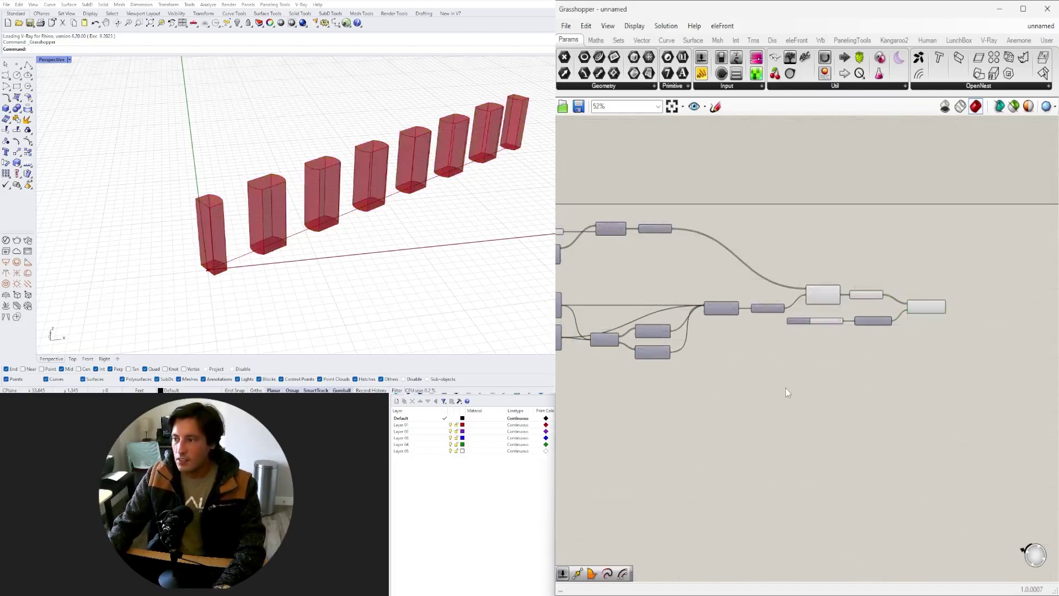
- Set the Line SDL length slider to 71.34
scroll(778, 392, "down", 4)
right_click_drag(757, 395, 877, 318)
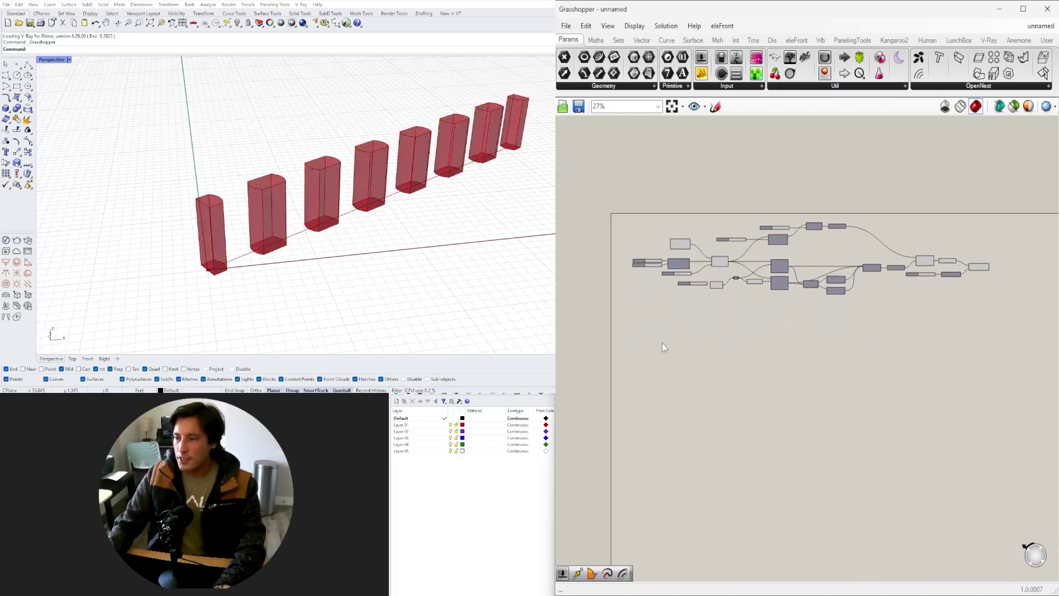
scroll(659, 274, "up", 10)
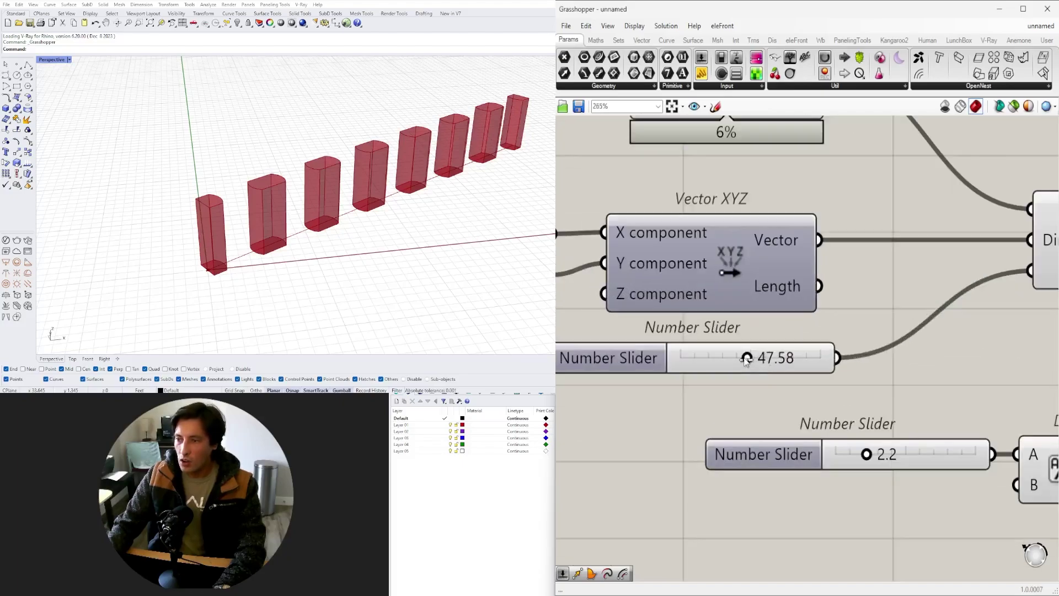
left_click_drag(745, 358, 776, 358)
right_click_drag(800, 315, 690, 365)
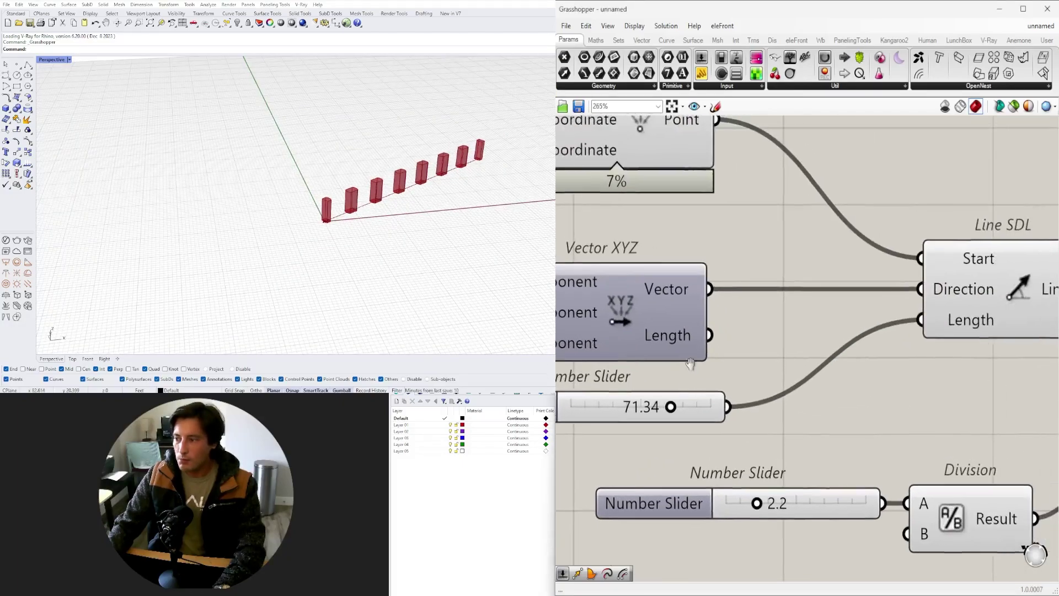
- Try adjusting the Divide Curve count slider and leave it at 7
scroll(711, 367, "down", 2)
right_click_drag(715, 403, 751, 365)
scroll(752, 365, "down", 2)
right_click_drag(929, 378, 581, 389)
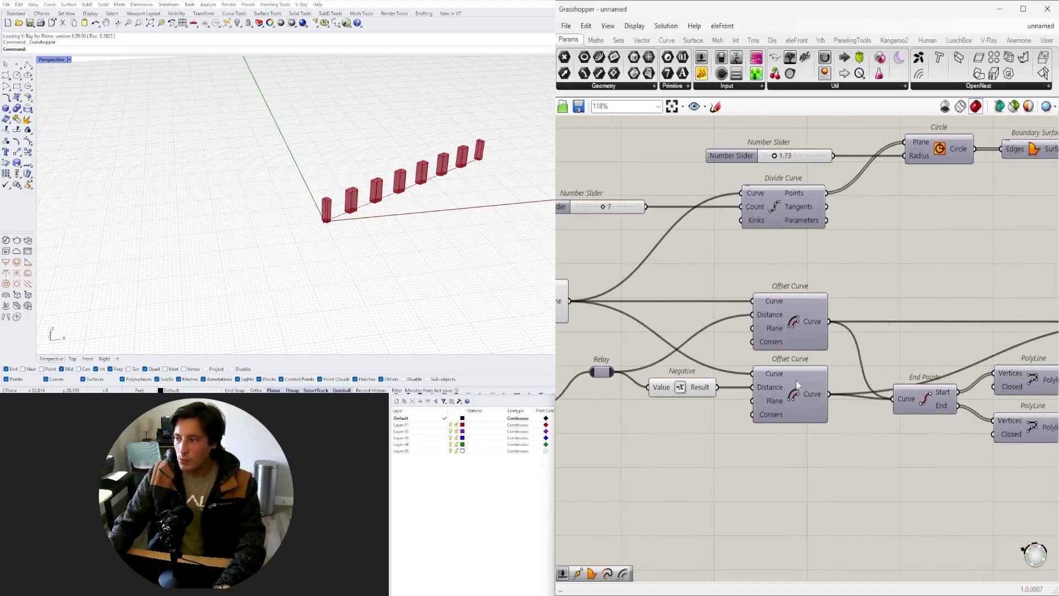
scroll(710, 252, "up", 6)
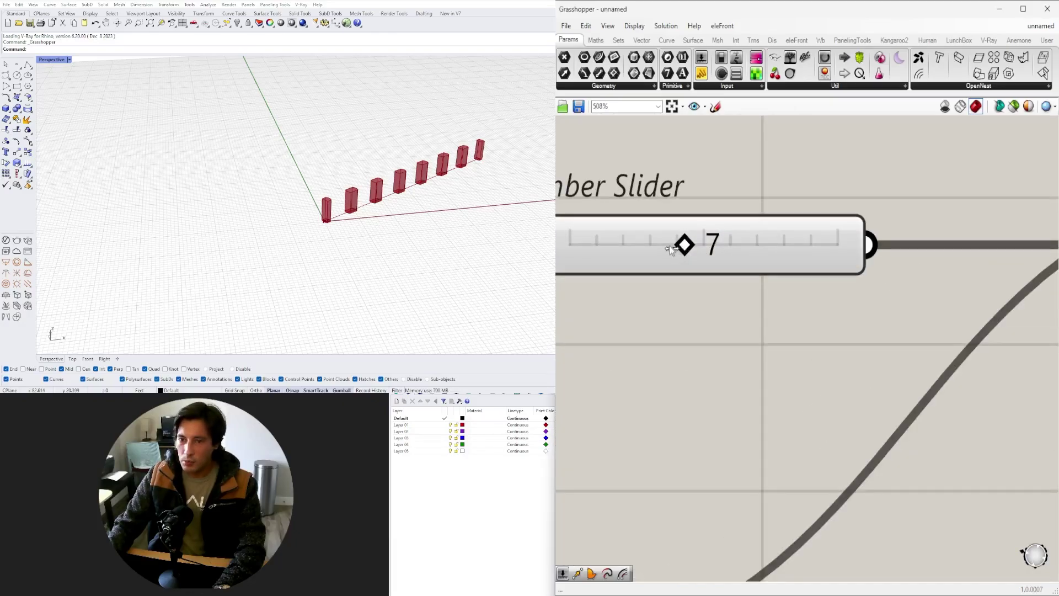
mouse_move(670, 249)
left_mouse_down()
mouse_move(627, 246)
mouse_move(687, 243)
left_mouse_up()
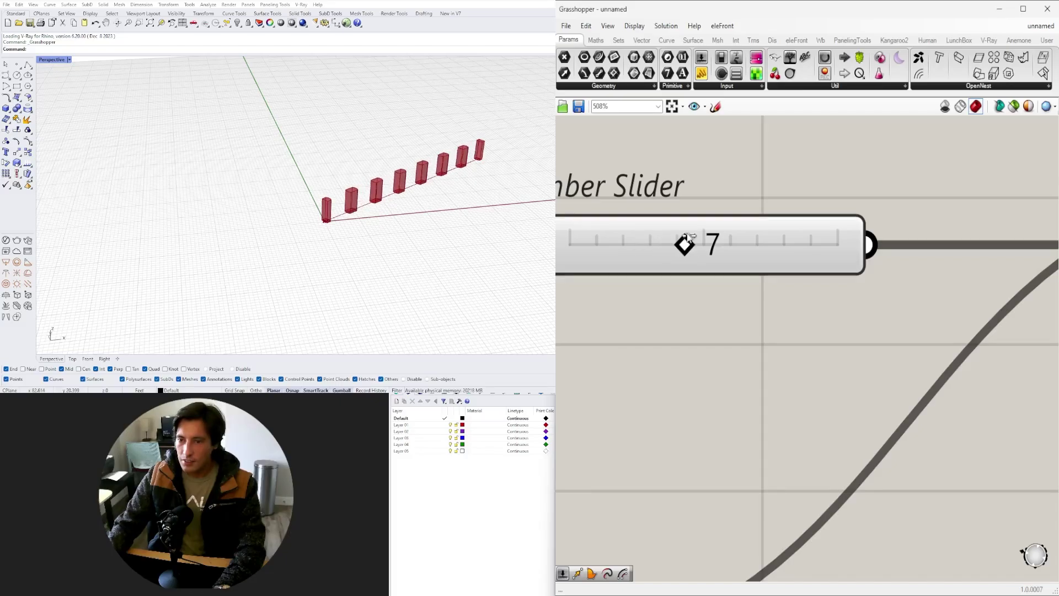
- Review which geometry the Extrude, intersected Boundary Surfaces and Region Intersection components produce by highlighting each in turn
scroll(692, 244, "down", 9)
scroll(727, 280, "up", 3)
scroll(727, 280, "down", 7)
scroll(837, 267, "up", 4)
scroll(829, 345, "up", 4)
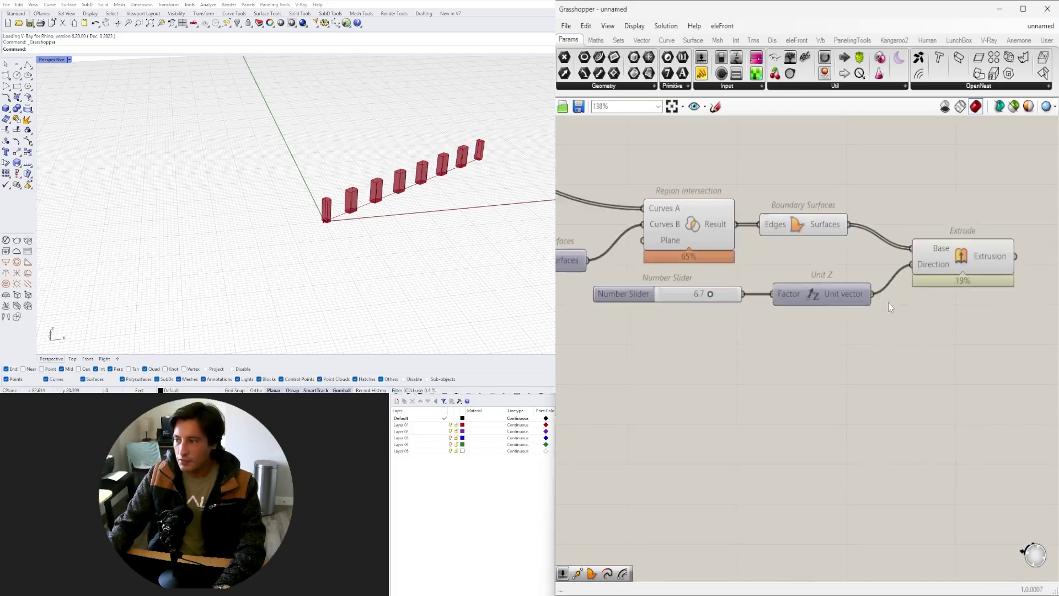
left_click(959, 257)
scroll(451, 190, "up", 2)
scroll(849, 209, "up", 1)
left_click(710, 303)
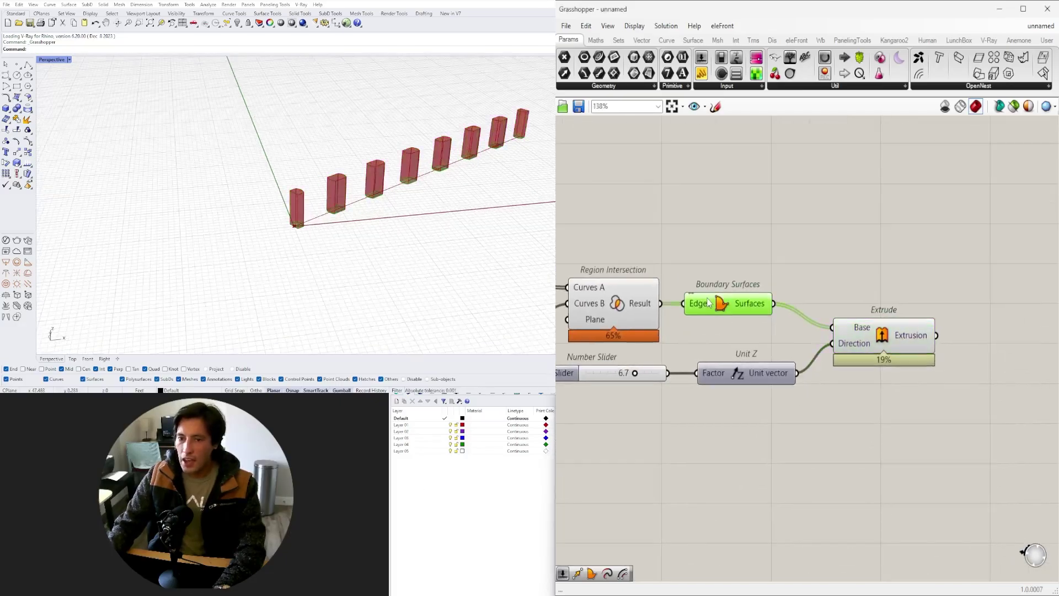
right_click_drag(667, 311, 807, 321)
left_click(719, 318)
right_click_drag(563, 309, 862, 320)
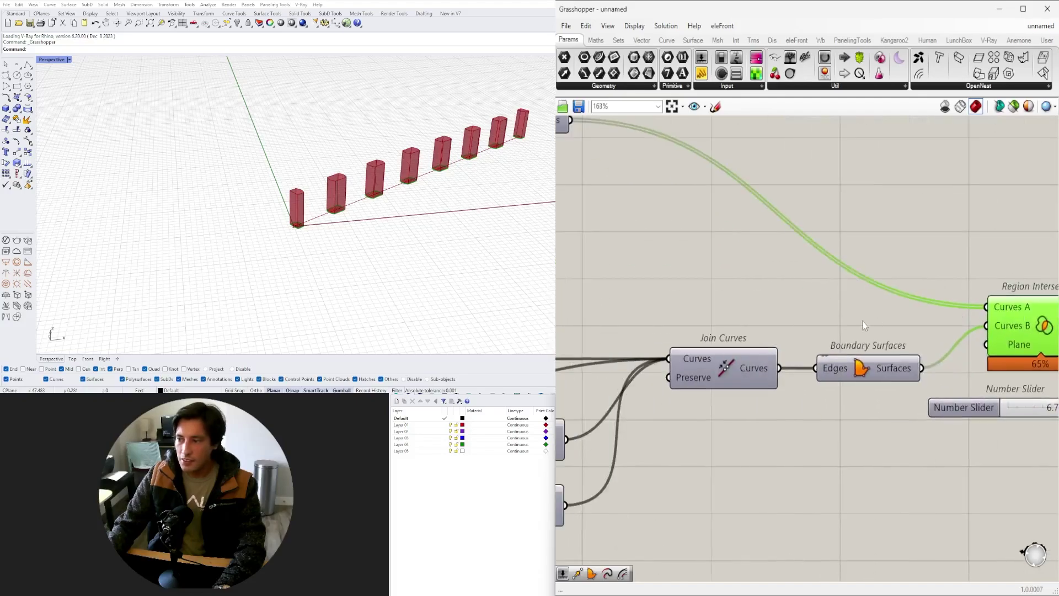
- Turn on the preview of the strip's Boundary Surfaces and inspect the strip between the extruded columns up close
left_click(852, 371)
right_click_drag(754, 351, 550, 314)
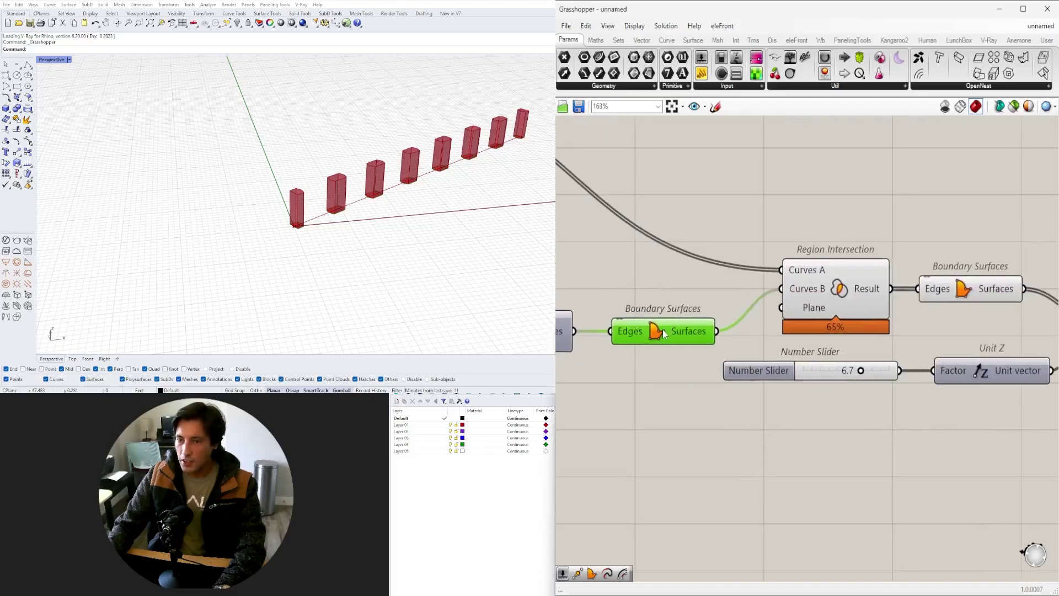
middle_click(663, 330)
left_click(677, 308)
scroll(342, 214, "up", 12)
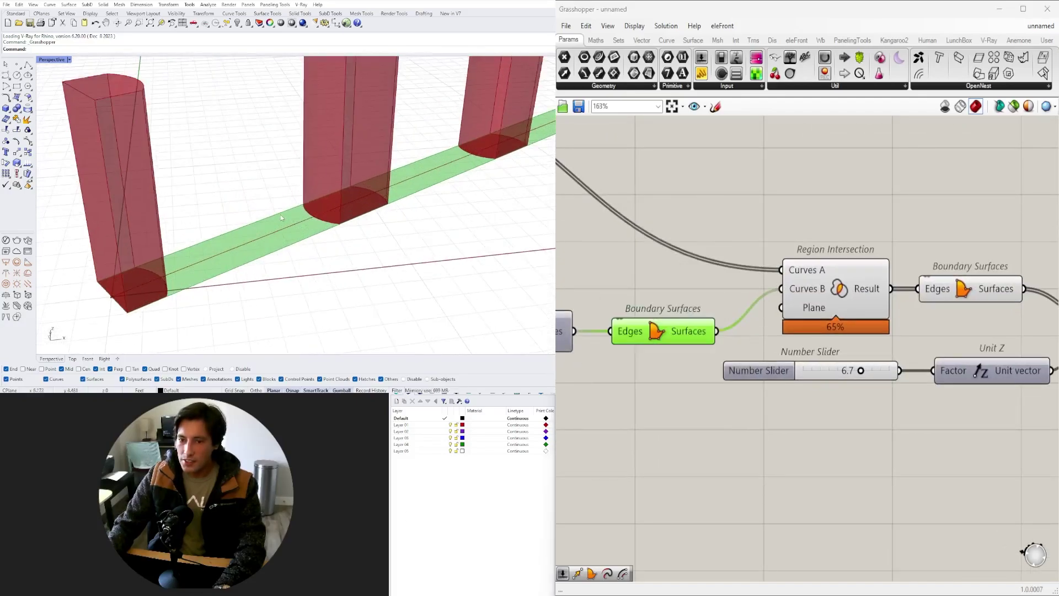
- Add a Region Difference component above the Extrude component
scroll(659, 282, "down", 4)
right_click_drag(901, 256, 809, 291)
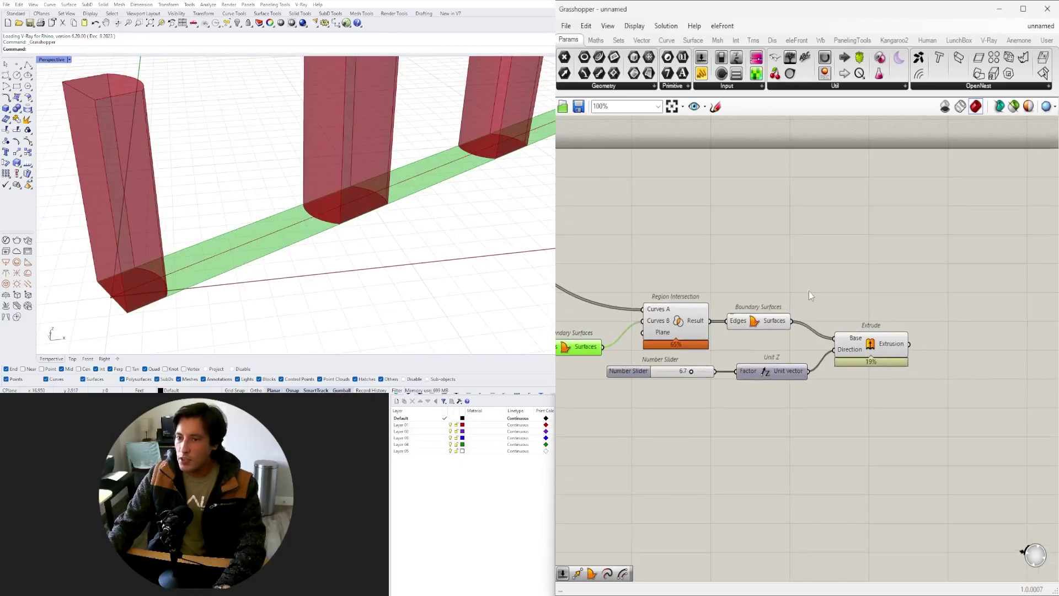
left_click(762, 325)
left_click(778, 241)
right_click_drag(778, 240, 855, 274)
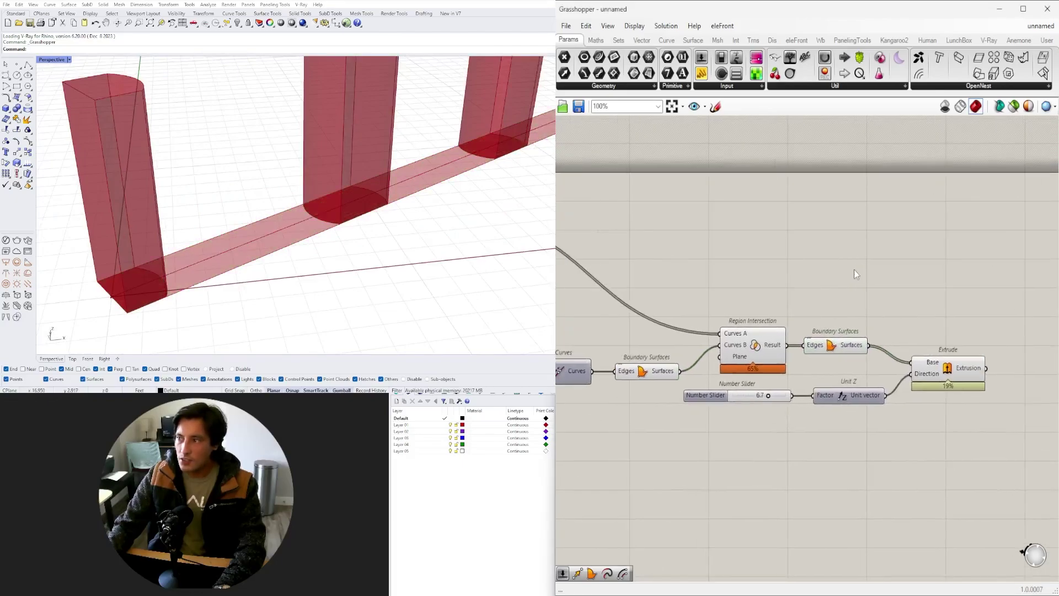
double_click(855, 274)
type("reg")
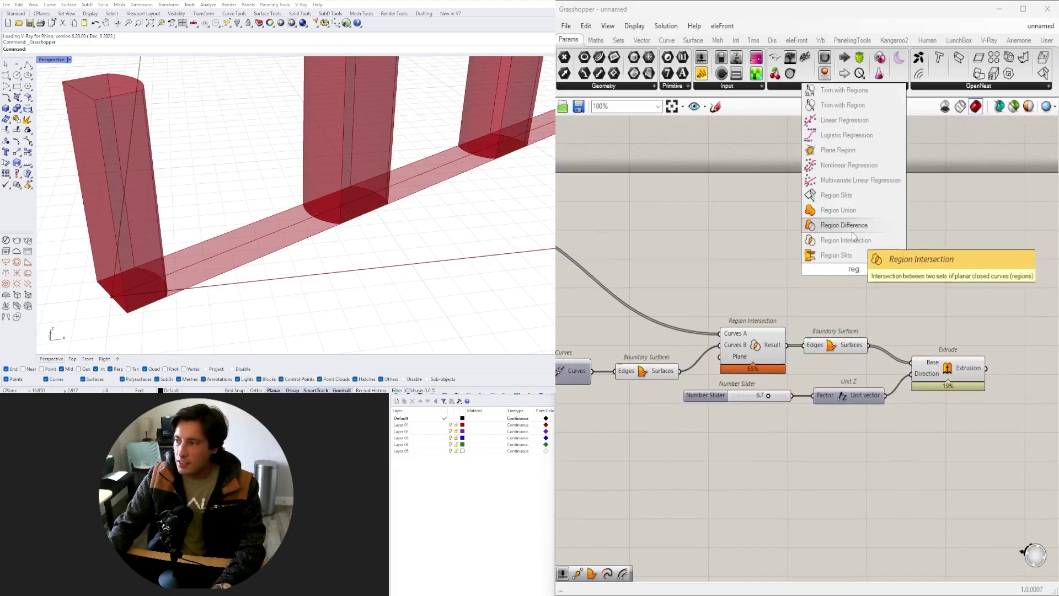
left_click(852, 228)
scroll(885, 276, "down", 3)
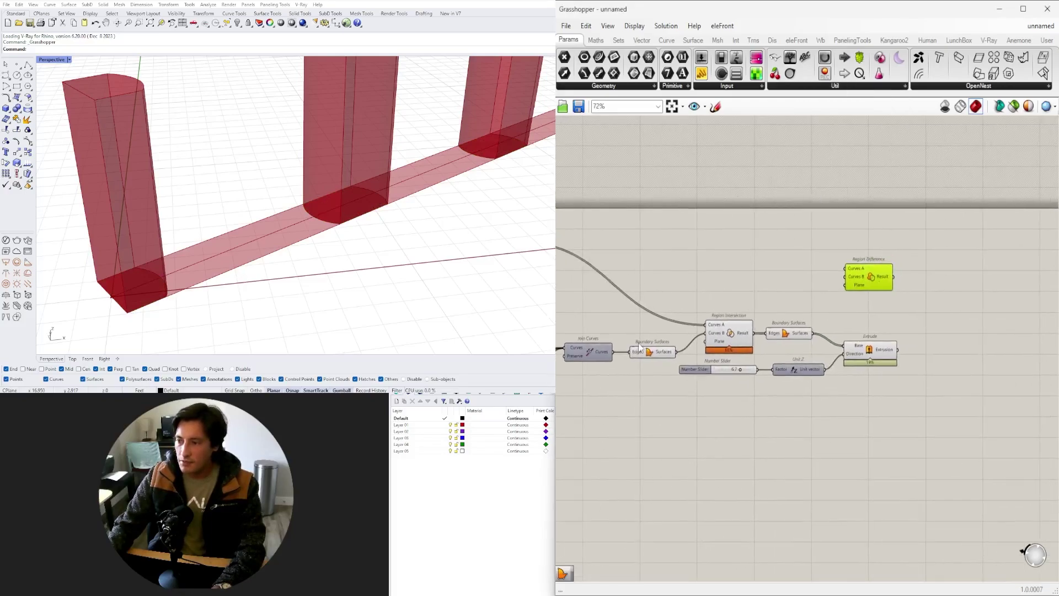
- Connect the strip's Boundary Surfaces to Curves A of Region Difference and the intersected Boundary Surfaces to Curves B
left_click(654, 355)
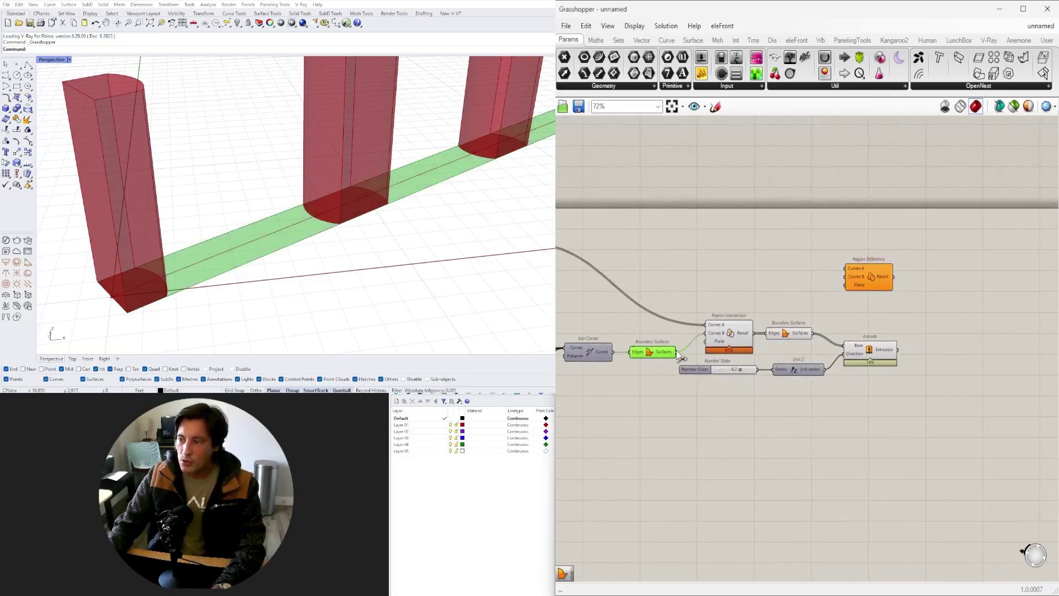
right_click_drag(667, 354, 737, 347)
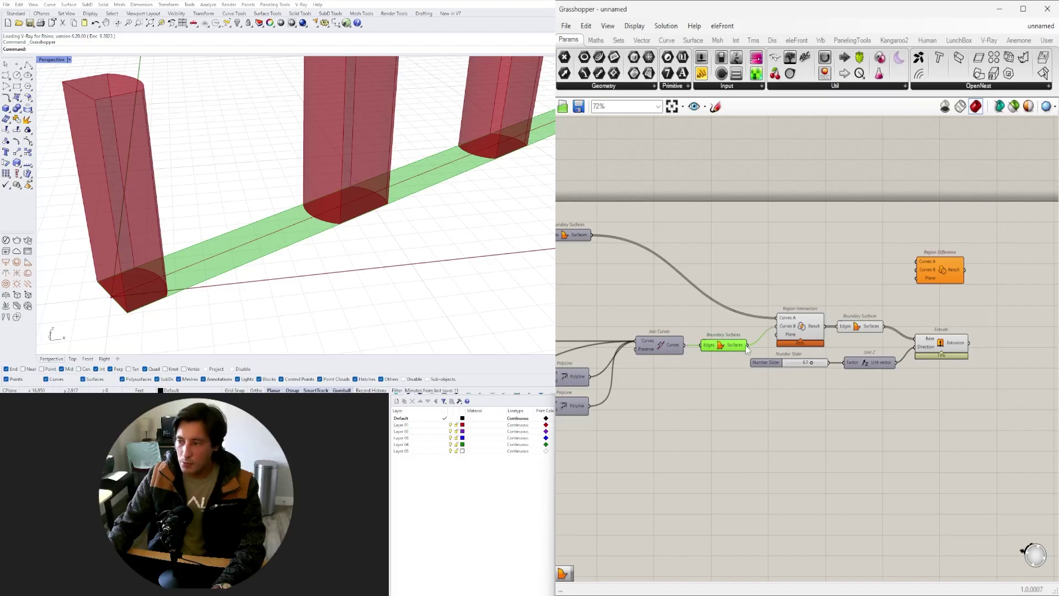
left_click_drag(948, 269, 956, 292)
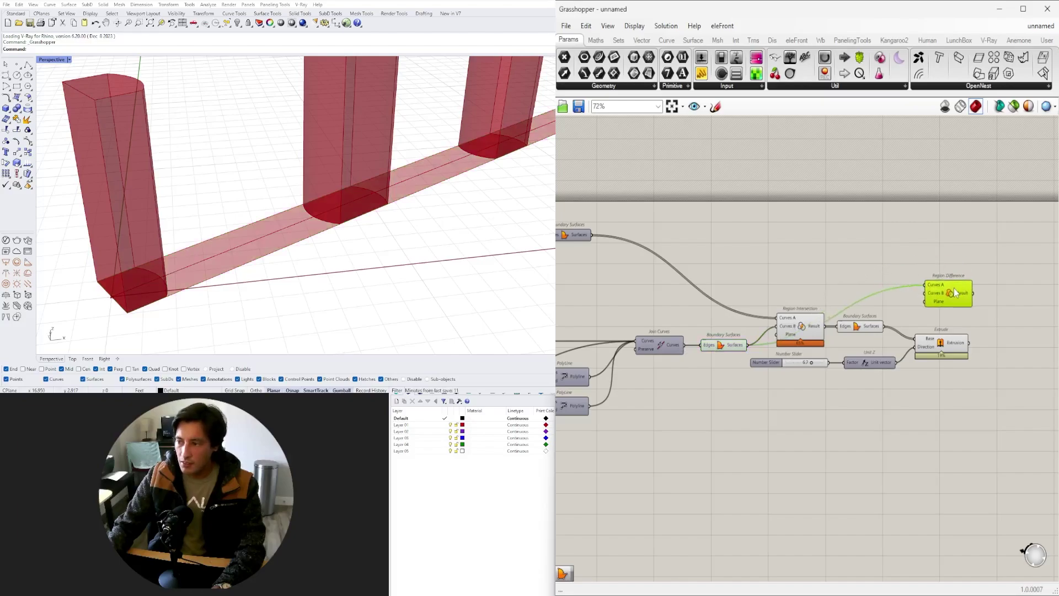
left_click(862, 329)
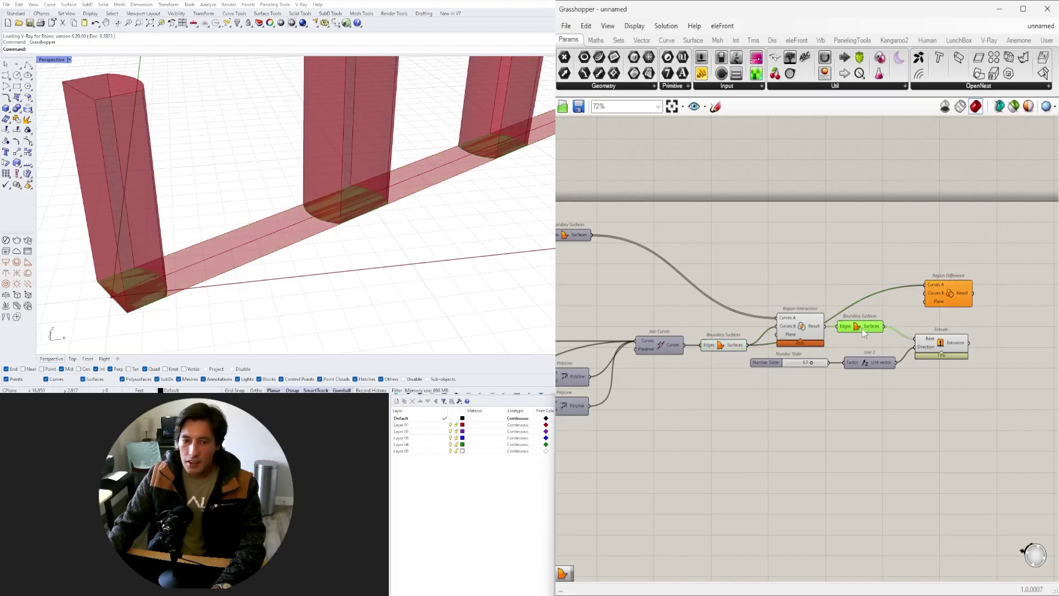
left_click_drag(883, 326, 941, 296)
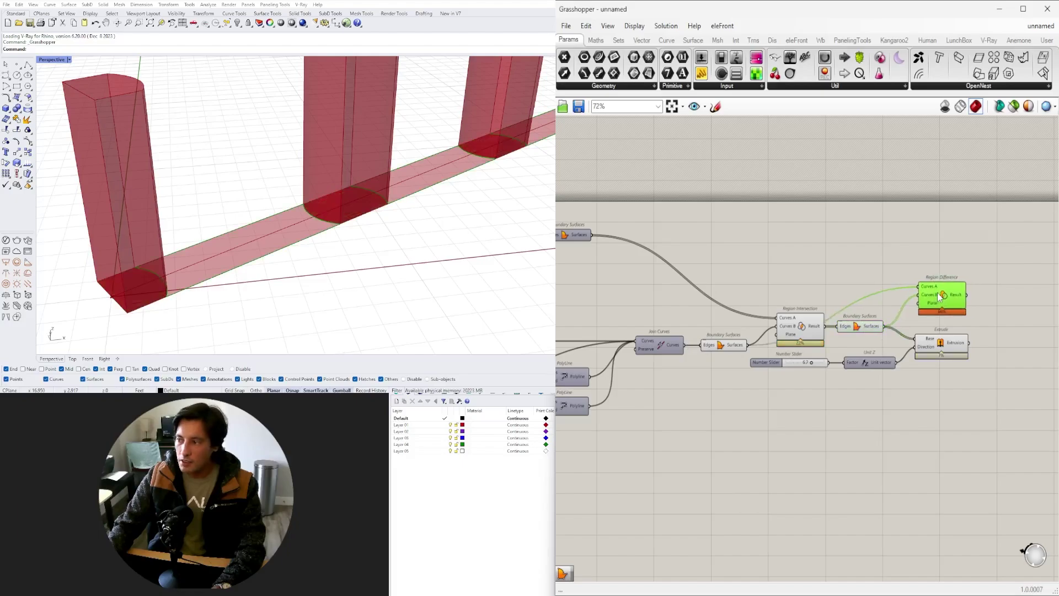
right_click_drag(976, 330, 770, 330)
left_click(836, 328)
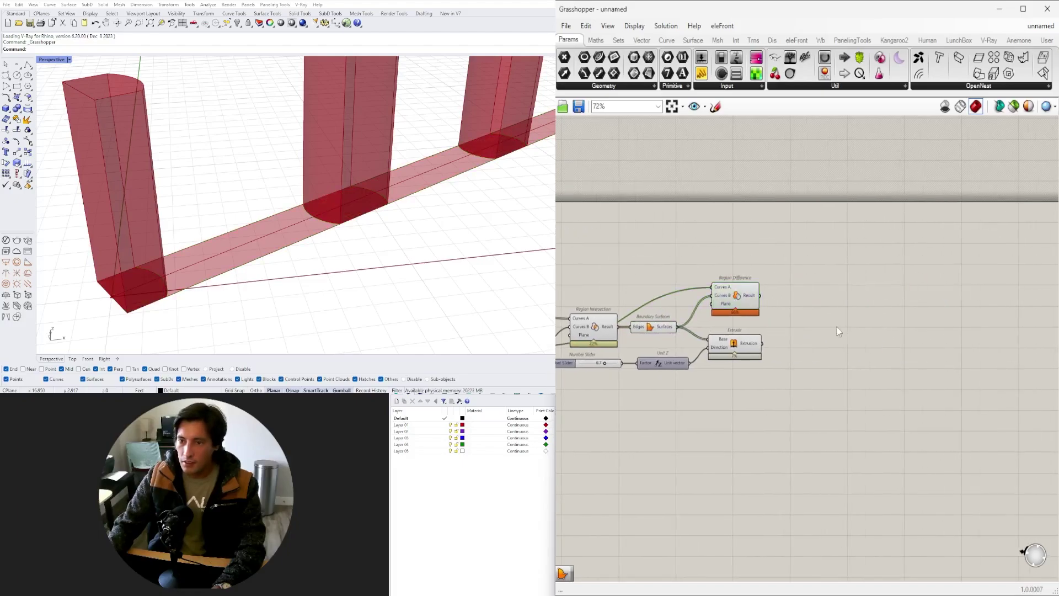
- Add a Boundary Surfaces component after Region Difference and connect the Region Difference result to its Edges
scroll(325, 205, "down", 8)
right_click_drag(325, 205, 338, 185)
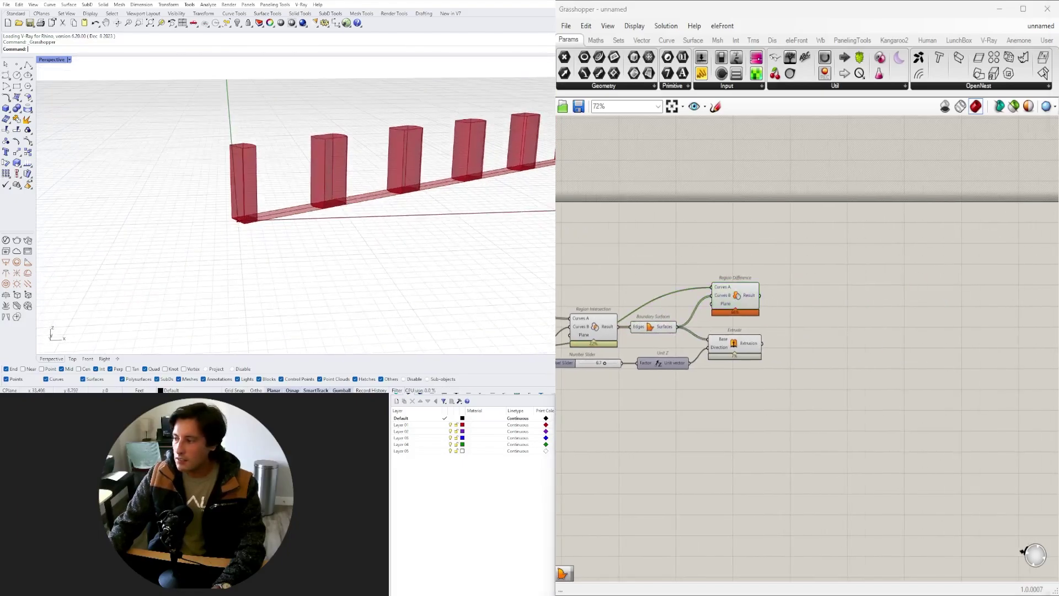
scroll(814, 454, "up", 3)
left_click(840, 295)
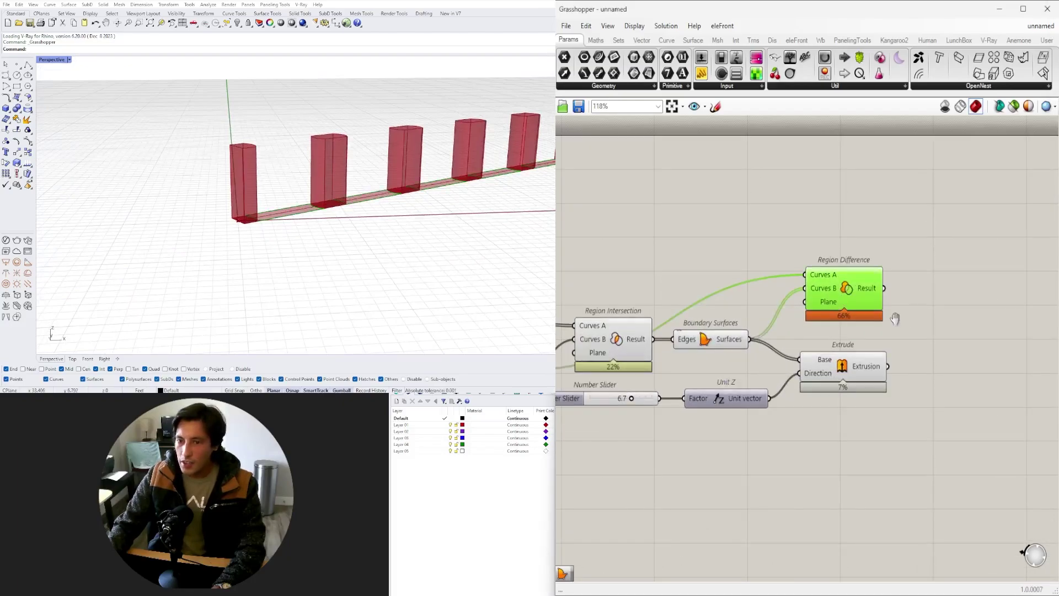
right_click_drag(895, 319, 843, 329)
right_click_drag(379, 192, 308, 223)
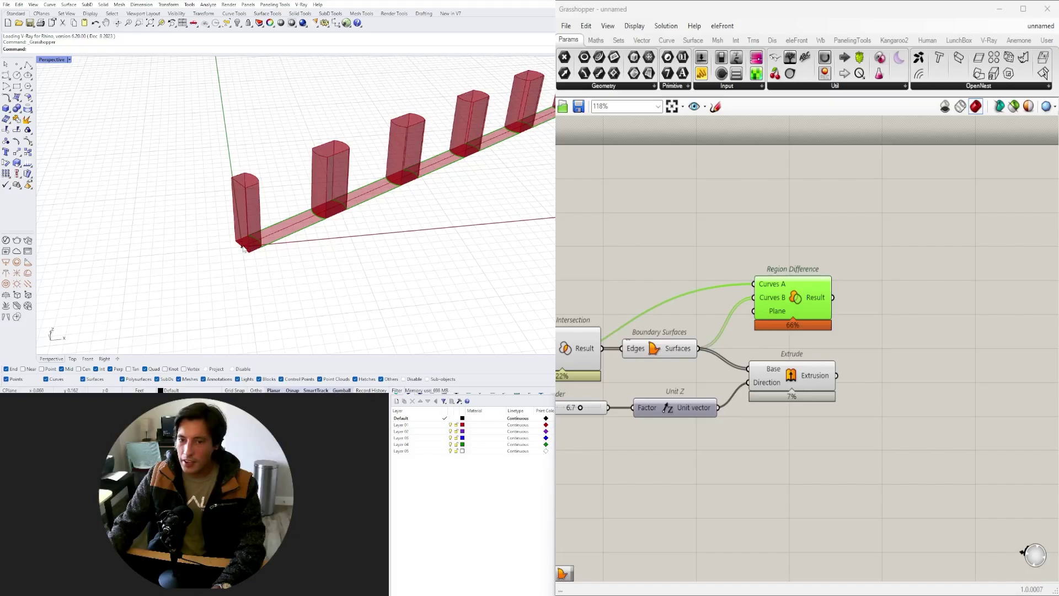
double_click(870, 316)
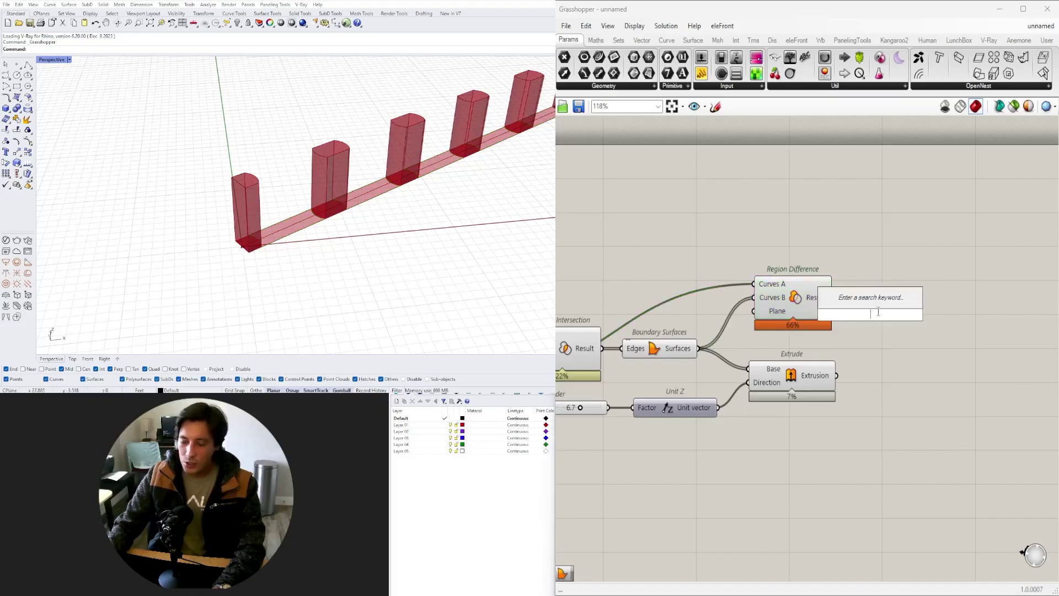
type("bou")
key("Return")
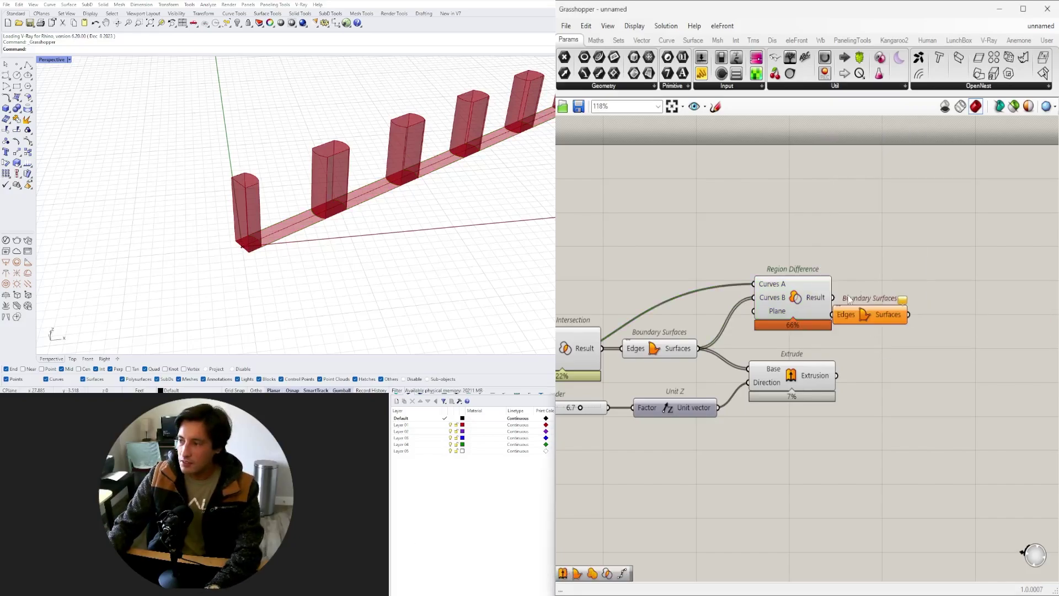
left_click_drag(833, 315, 860, 299)
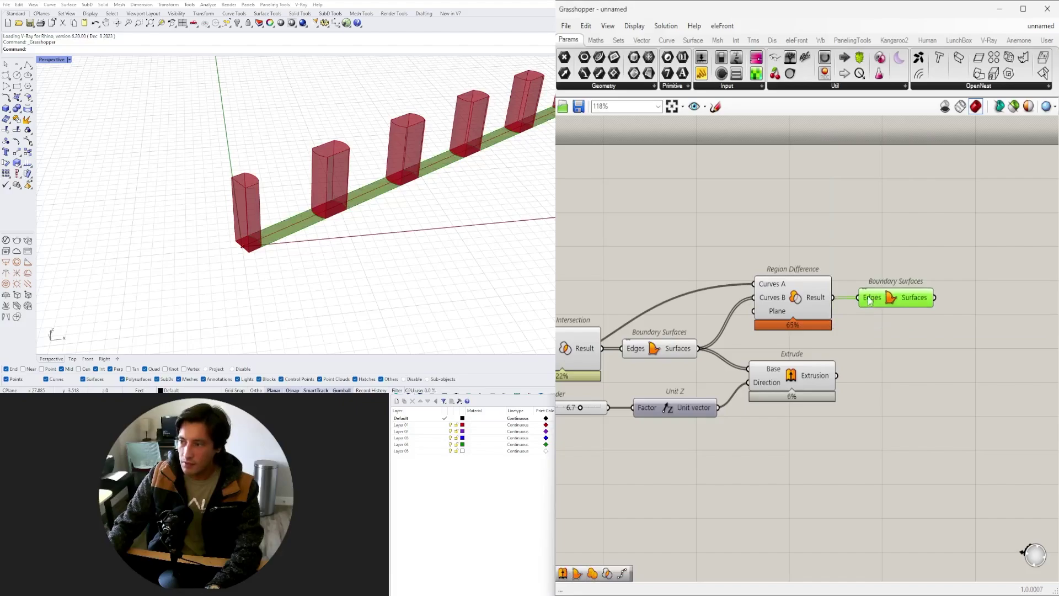
- Turn off the preview of Region Difference, Region Intersection and their upstream Boundary Surfaces, leaving the newest Boundary Surfaces and Extrude previewed
right_click_drag(870, 300, 986, 290)
left_click_drag(930, 332, 807, 258)
scroll(806, 289, "down", 2)
right_click_drag(806, 289, 840, 288)
scroll(839, 288, "down", 1)
left_click_drag(842, 255, 780, 325, "shift")
left_click_drag(726, 270, 680, 336, "shift")
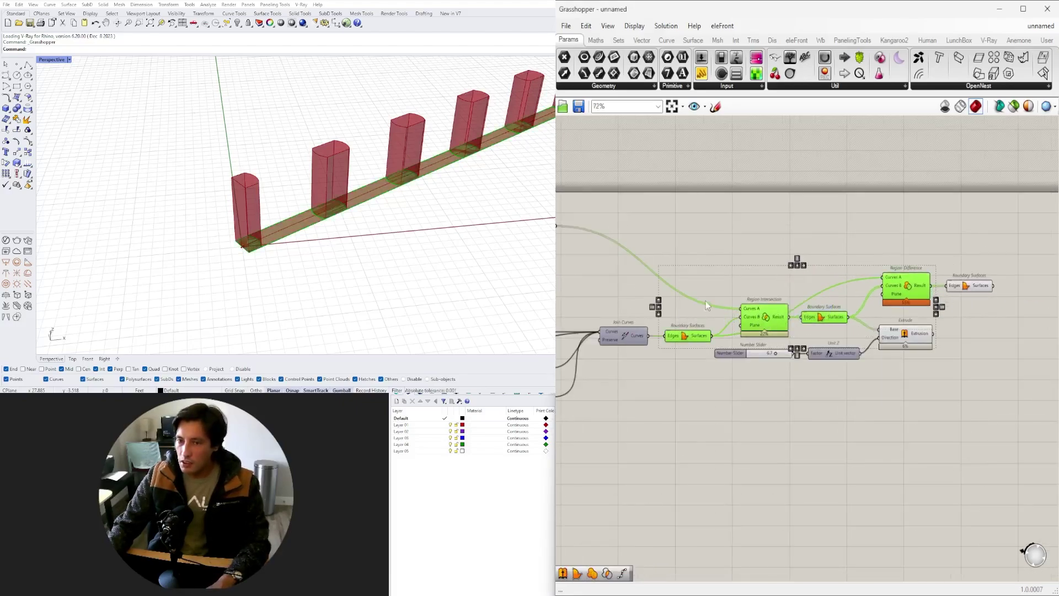
middle_click(732, 251)
left_click(766, 215)
left_click(866, 425)
- Duplicate the Extrude, Unit Z and height slider below the originals and feed the Region Difference's Boundary Surfaces into the copied Extrude's Base
scroll(931, 338, "up", 3)
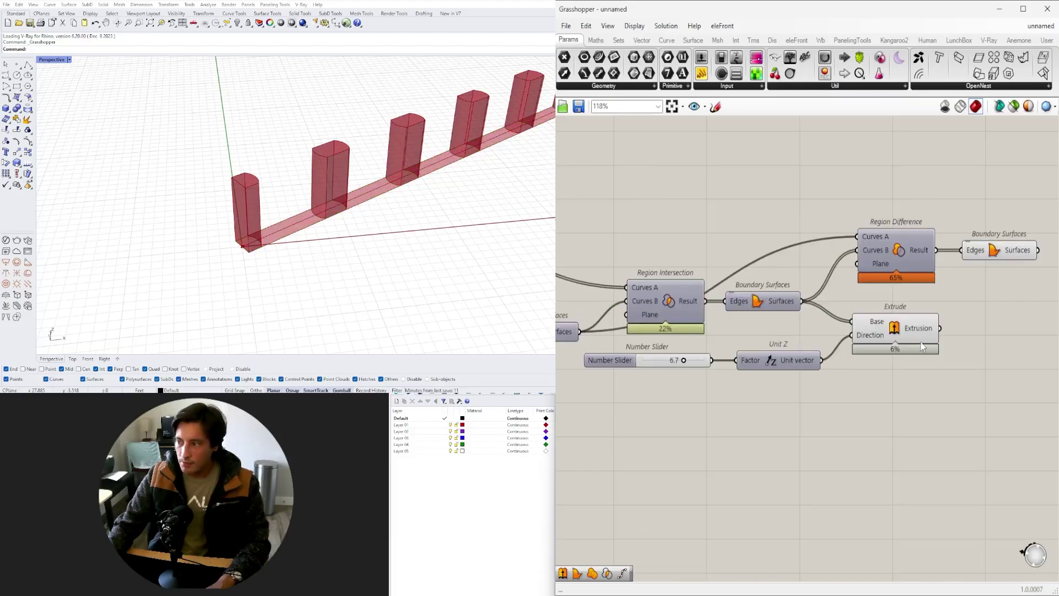
left_click(928, 335)
right_click_drag(965, 334, 866, 337)
scroll(853, 354, "down", 2)
left_click_drag(854, 360, 652, 377)
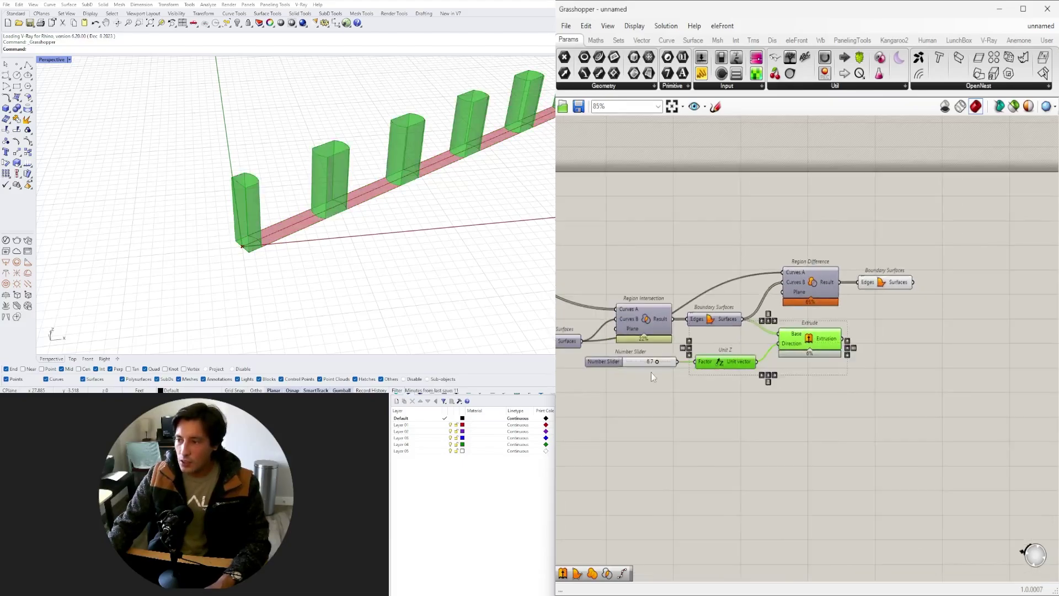
left_click(606, 363, "shift")
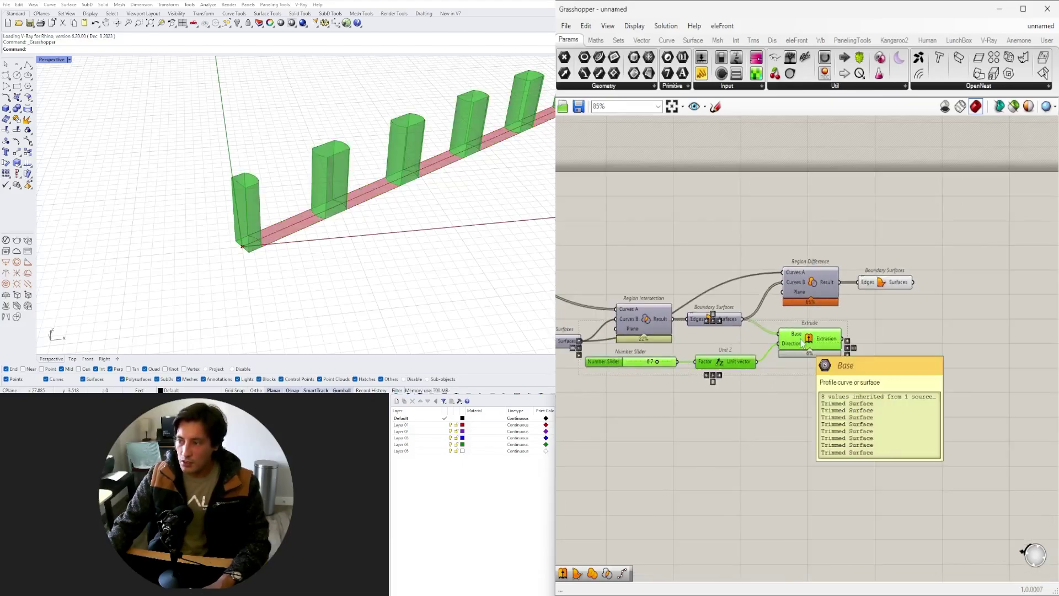
left_click_drag(803, 335, 870, 364, "alt")
left_click(911, 307)
- Set the copied height slider to 5.1 so the wall segments sit lower than the columns, and inspect the wall
scroll(745, 389, "up", 8)
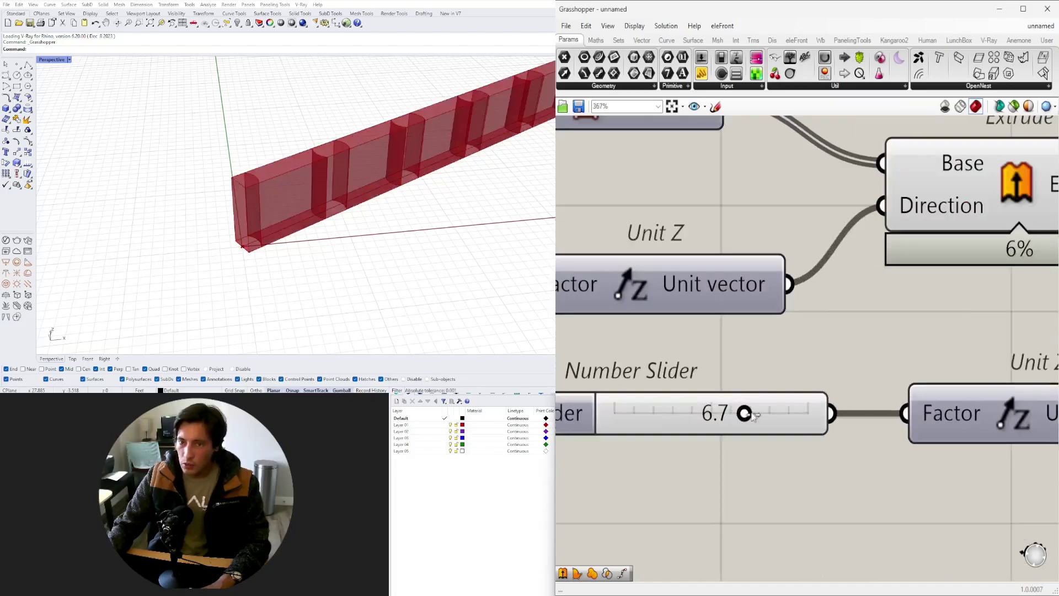
left_click_drag(750, 414, 725, 415)
right_click_drag(407, 221, 265, 230)
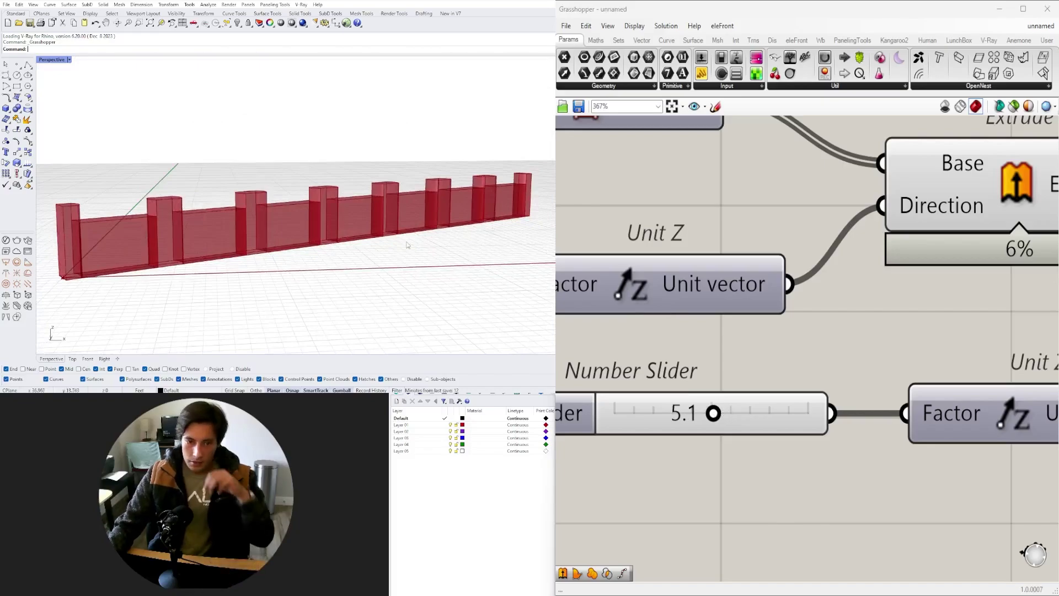
scroll(865, 317, "down", 2)
right_click_drag(309, 227, 347, 226)
scroll(975, 402, "down", 5)
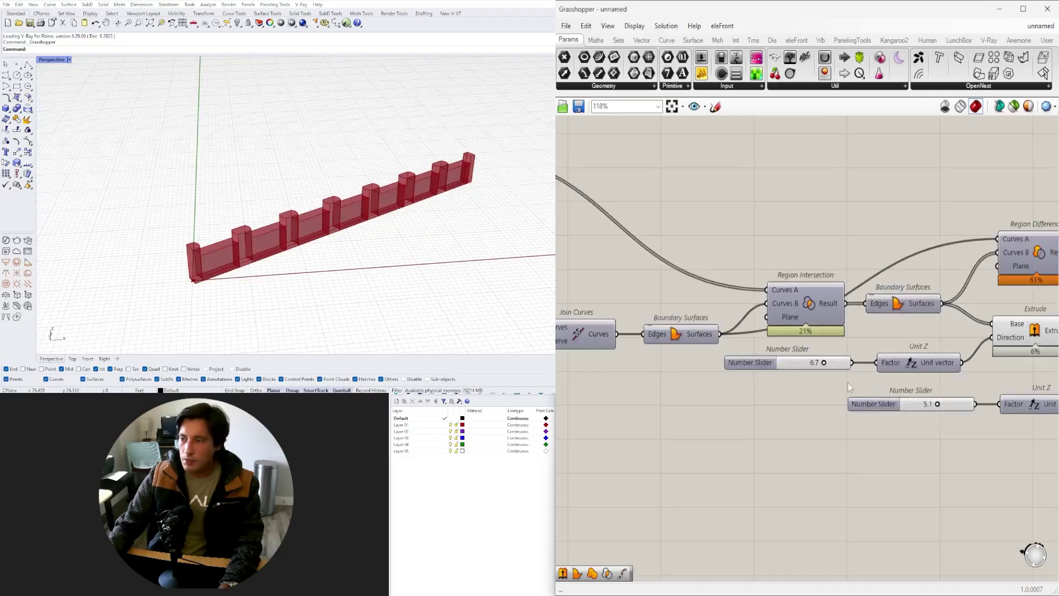
- Raise the slider that controls the strip's width slightly above 2.2
right_click_drag(718, 390, 1037, 414)
right_click_drag(569, 405, 675, 377)
scroll(830, 415, "up", 6)
scroll(835, 434, "up", 4)
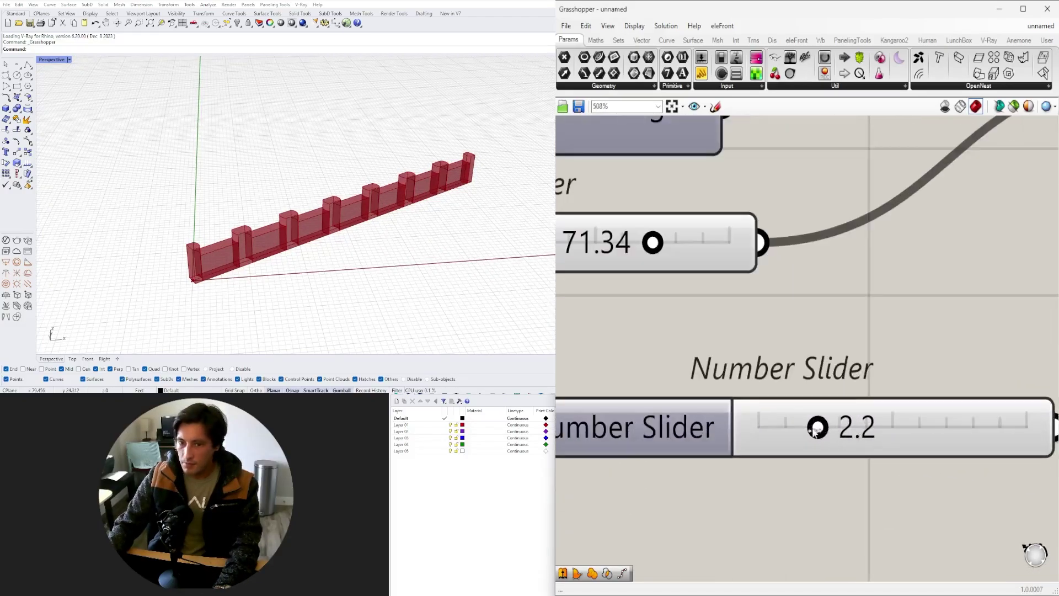
mouse_move(817, 429)
left_mouse_down()
mouse_move(791, 429)
mouse_move(855, 432)
mouse_move(830, 436)
left_mouse_up()
- Set the Divide Curve count slider to 9
scroll(842, 389, "down", 8)
right_click_drag(888, 398, 609, 386)
right_click_drag(914, 388, 841, 422)
scroll(755, 282, "up", 5)
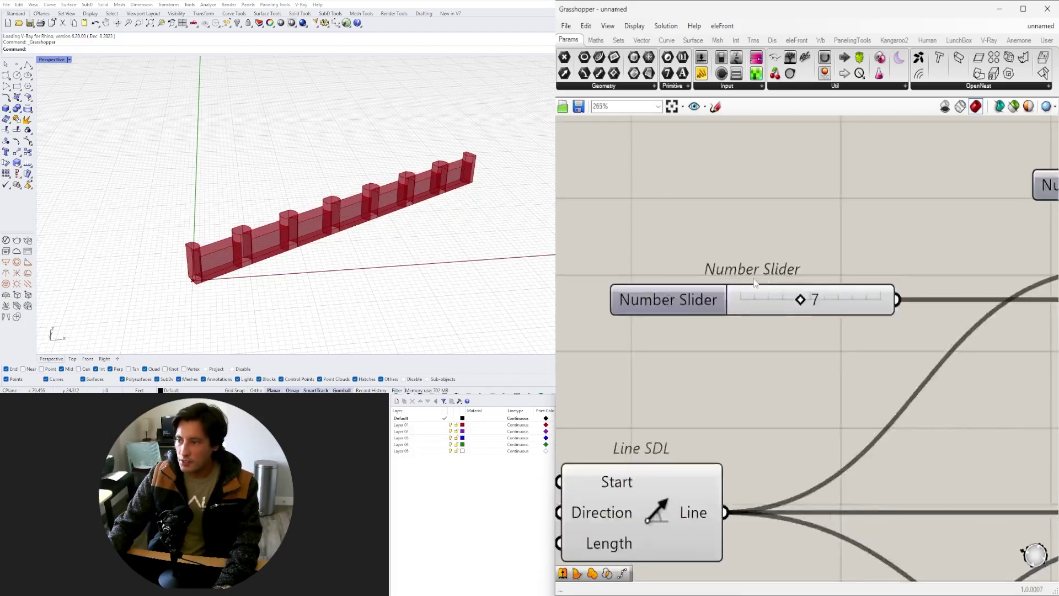
scroll(755, 282, "up", 4)
left_click_drag(822, 312, 873, 315)
scroll(873, 314, "down", 6)
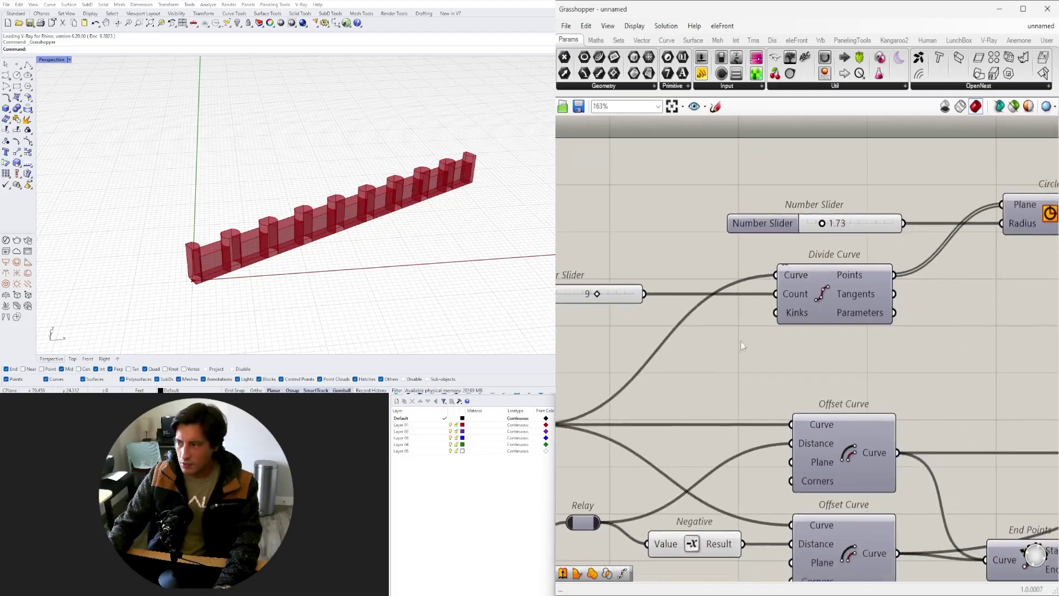
- Set the Circle radius slider to 2.06
scroll(741, 346, "down", 3)
scroll(665, 281, "up", 8)
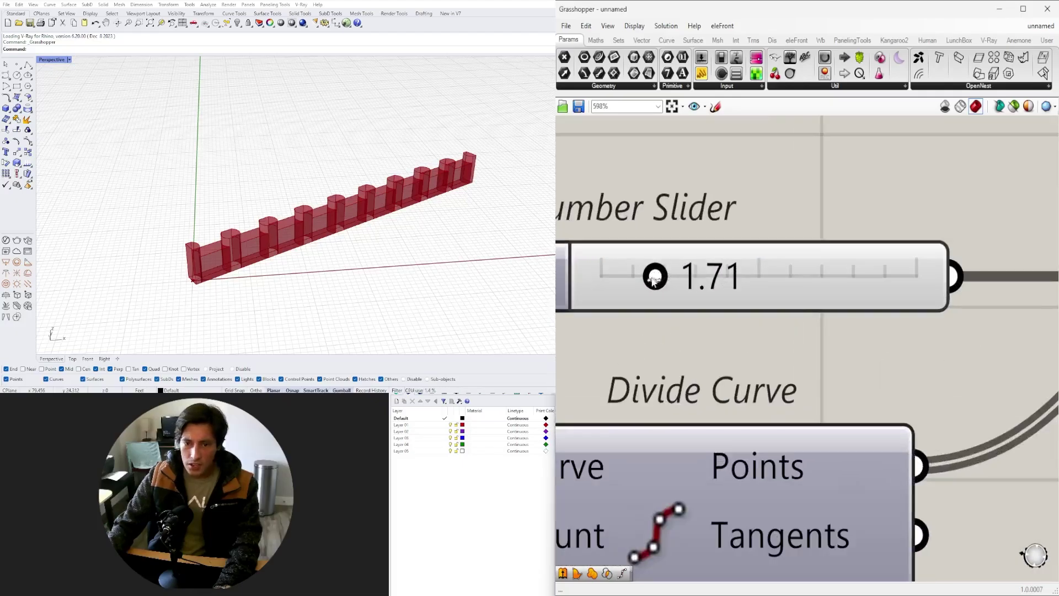
mouse_move(653, 281)
left_mouse_down()
mouse_move(642, 282)
mouse_move(672, 281)
left_mouse_up()
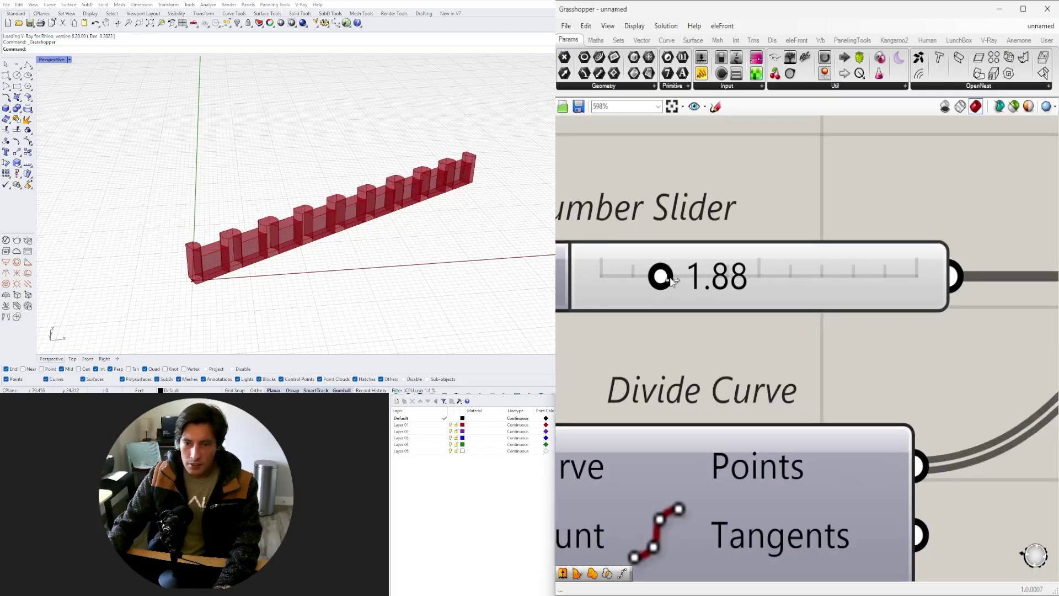
scroll(709, 335, "down", 5)
- Reduce the Divide Curve count slider to 5
scroll(612, 369, "up", 4)
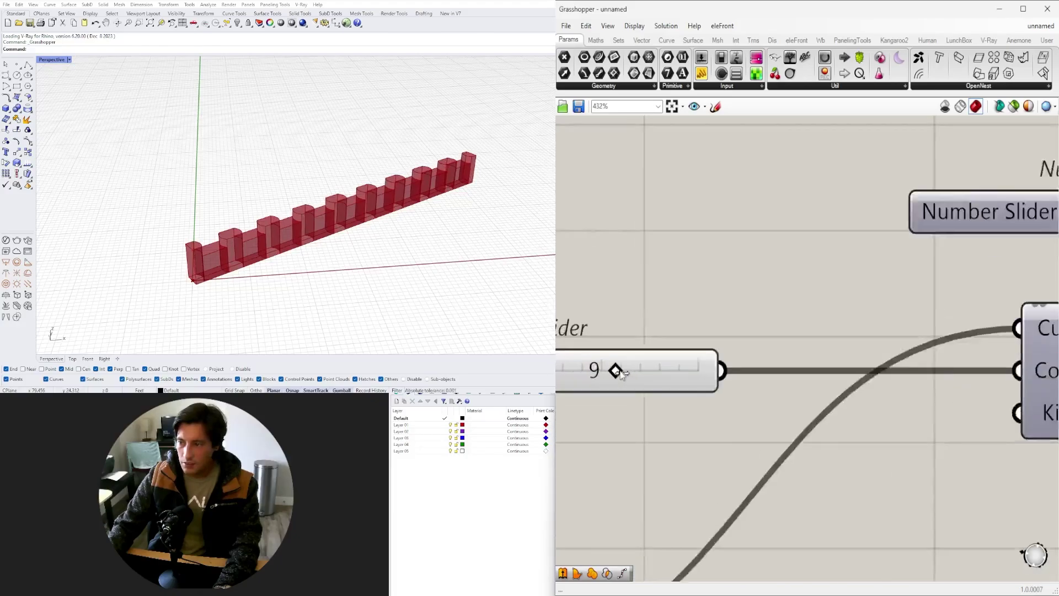
left_click_drag(612, 369, 608, 372)
scroll(639, 462, "down", 2)
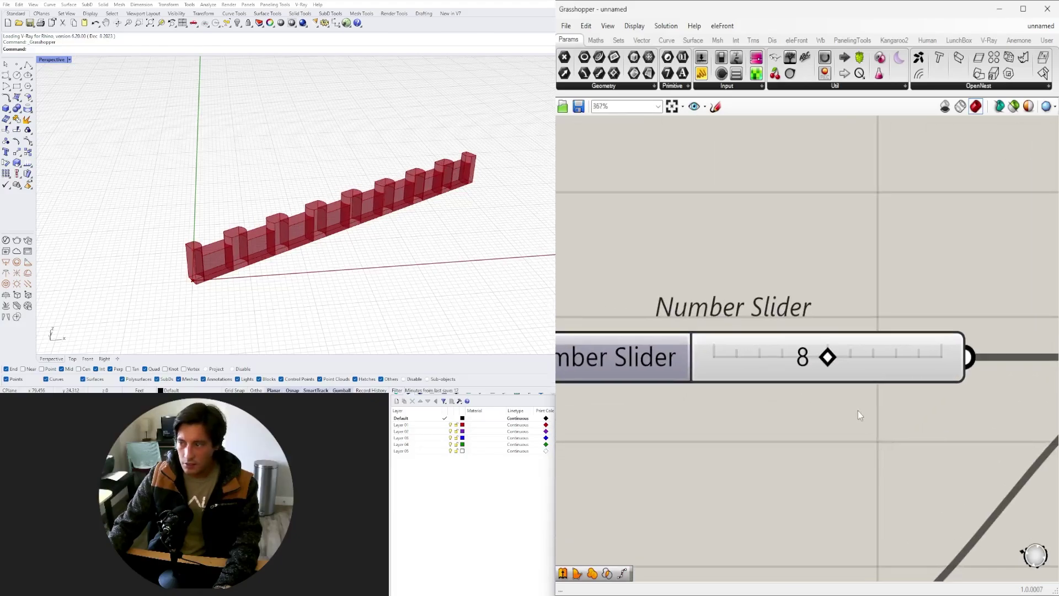
left_click_drag(831, 367, 786, 366)
scroll(817, 365, "down", 8)
- Move the wall's Extrude component farther from its Unit Z and highlight the geometry it produces
right_click_drag(1020, 381, 691, 376)
scroll(794, 378, "up", 5)
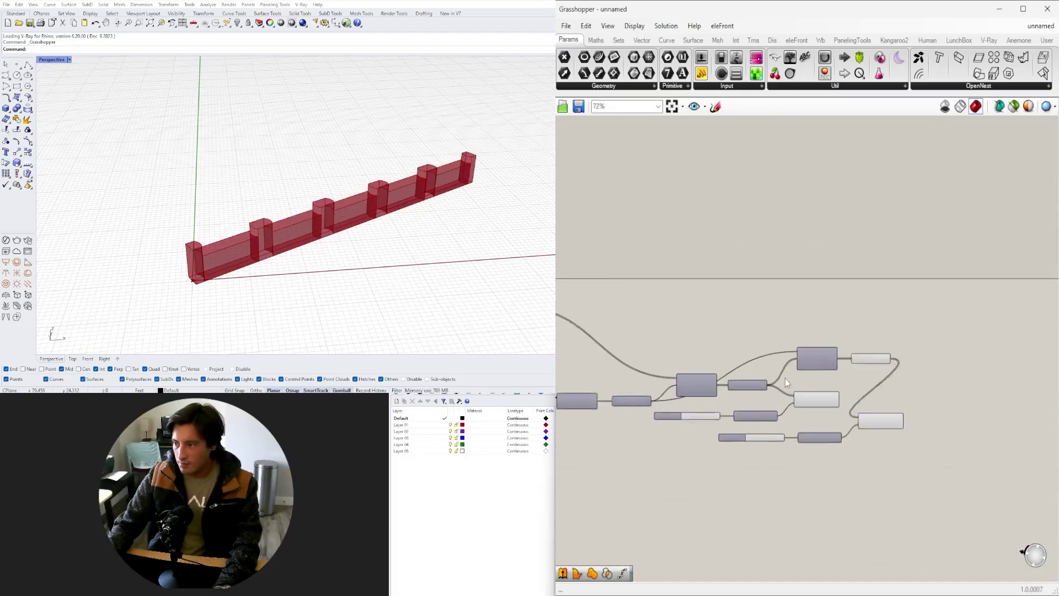
right_click_drag(968, 469, 762, 426)
left_click_drag(766, 429, 843, 467)
left_click(615, 386)
left_click(866, 365)
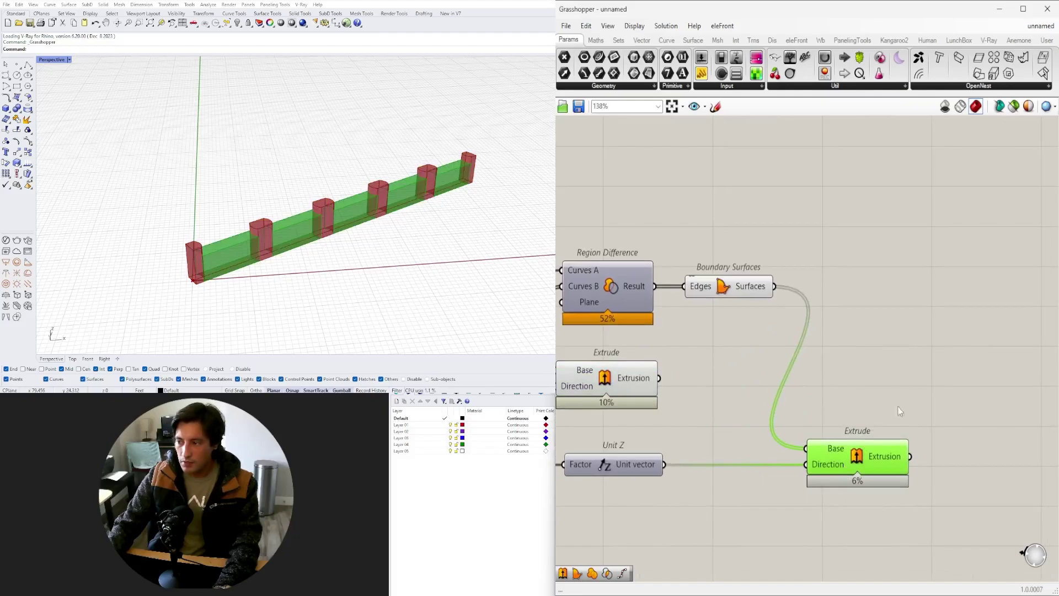
double_click(918, 387)
type("cu")
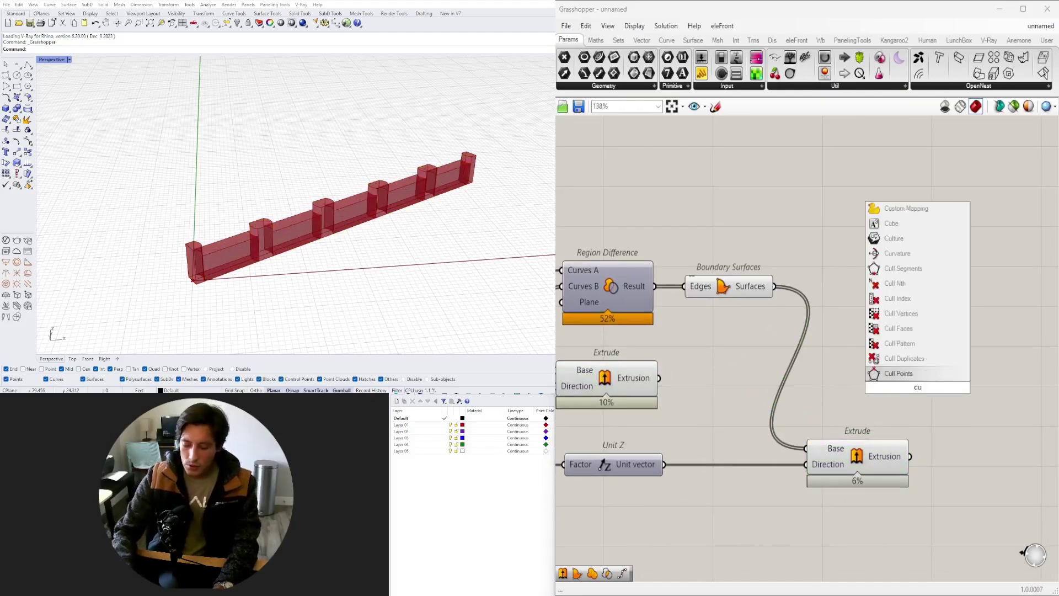
left_click(1013, 421)
- Add two Geometry parameters, connecting one to the columns' Extrusion and the other to the wall's Extrusion
double_click(892, 392)
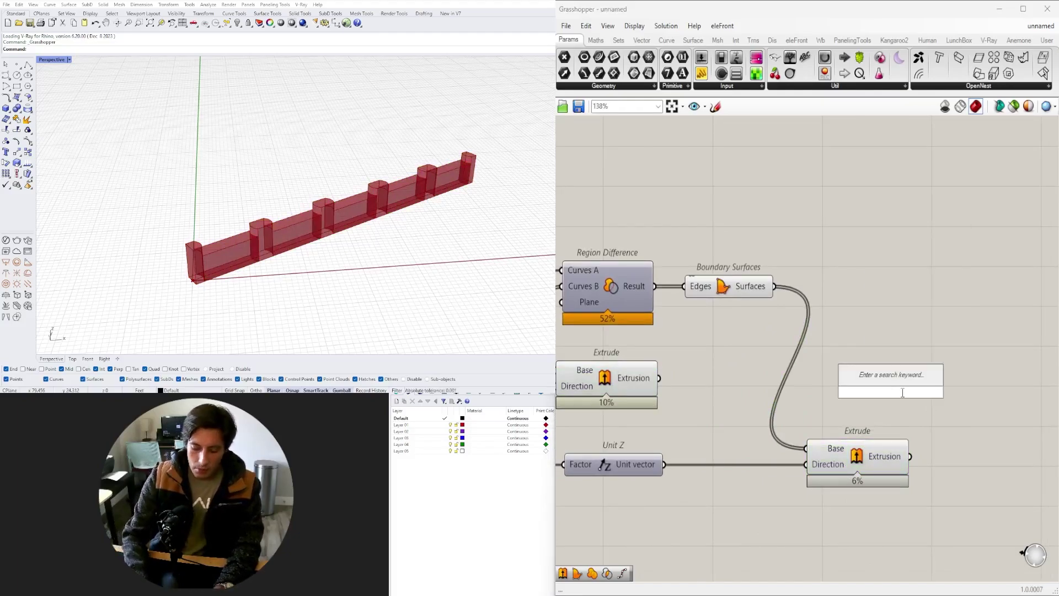
type("geome")
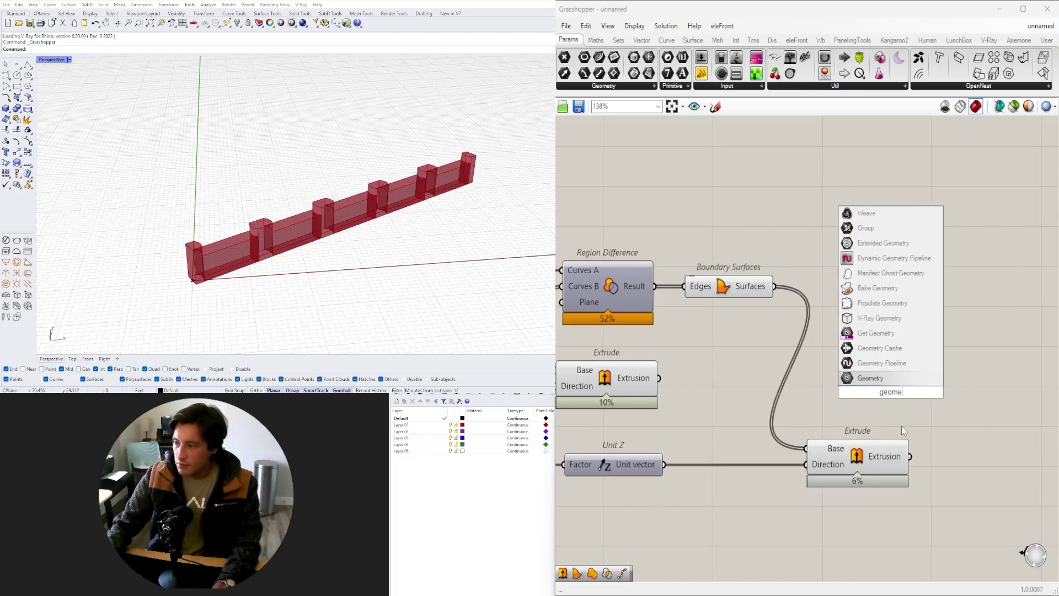
left_click(870, 377)
left_click_drag(920, 395, 978, 392)
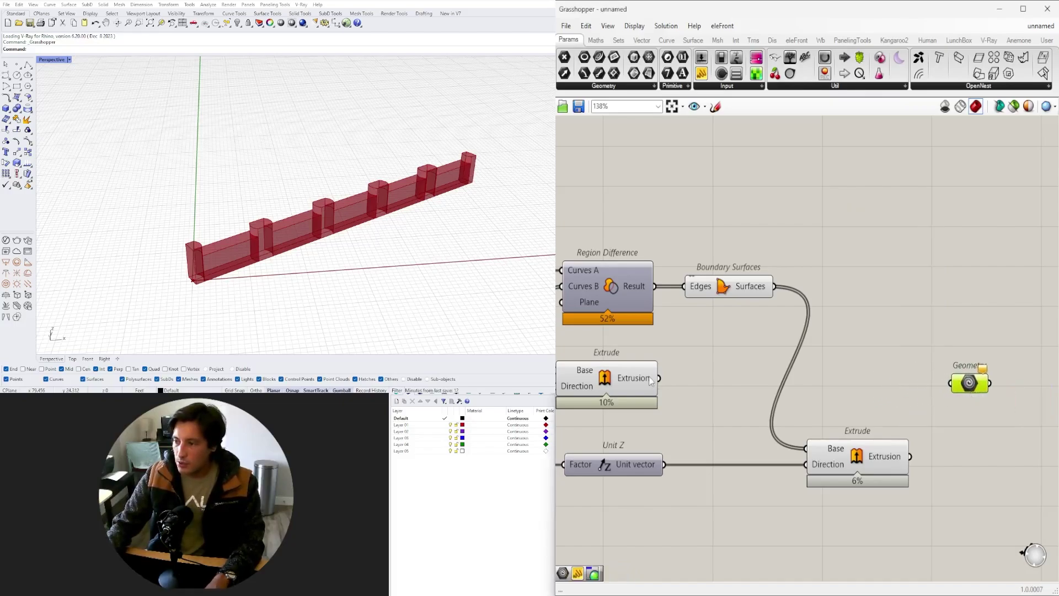
left_click_drag(910, 386, 974, 390)
left_click_drag(996, 380, 980, 459, "alt")
left_click_drag(961, 457, 1005, 458)
left_click(973, 476)
- Turn off the preview of both Extrudes, Region Difference and its Boundary Surfaces, and shift the two Geometry parameters slightly outward
scroll(957, 478, "down", 2)
right_click_drag(925, 491, 940, 441)
left_click_drag(933, 485, 689, 238)
middle_click(689, 238)
left_click(710, 217)
scroll(711, 216, "down", 1)
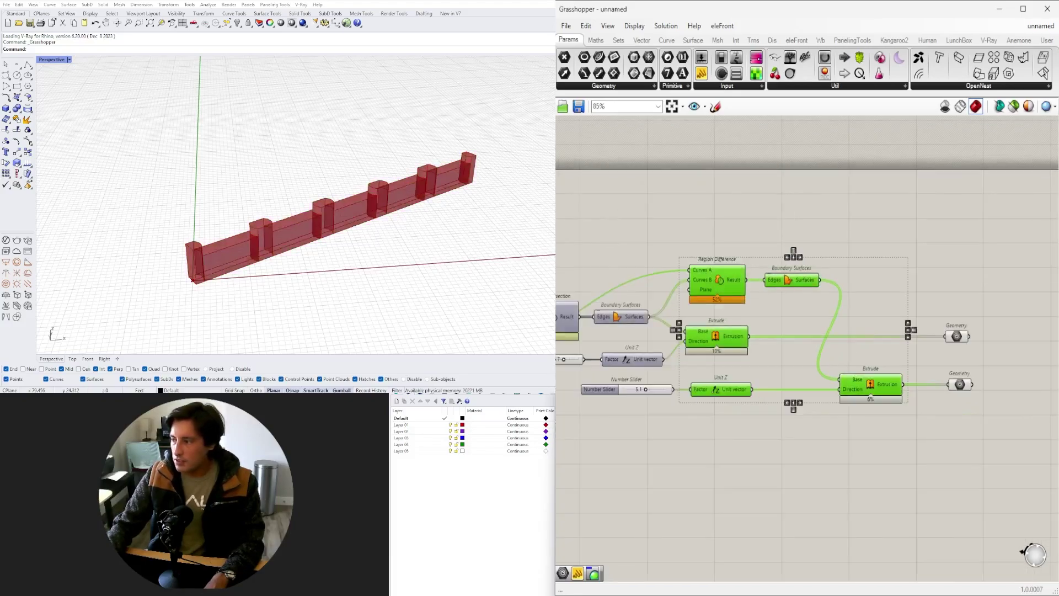
left_click_drag(992, 426, 971, 342)
left_click(944, 284)
- Review the definition from the divided line, circles and offset curves through to the joined strip and the extrusions
mouse_move(343, 251)
right_mouse_down()
mouse_move(421, 210)
mouse_move(340, 224)
mouse_move(340, 241)
right_mouse_up()
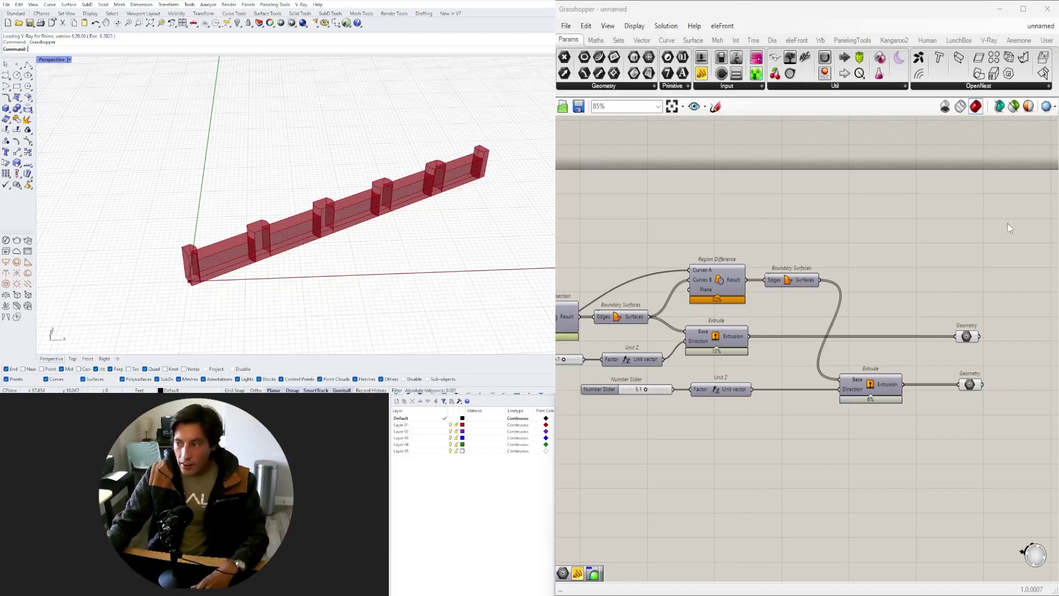
scroll(821, 336, "down", 3)
right_click_drag(634, 349, 962, 366)
left_click(434, 546)
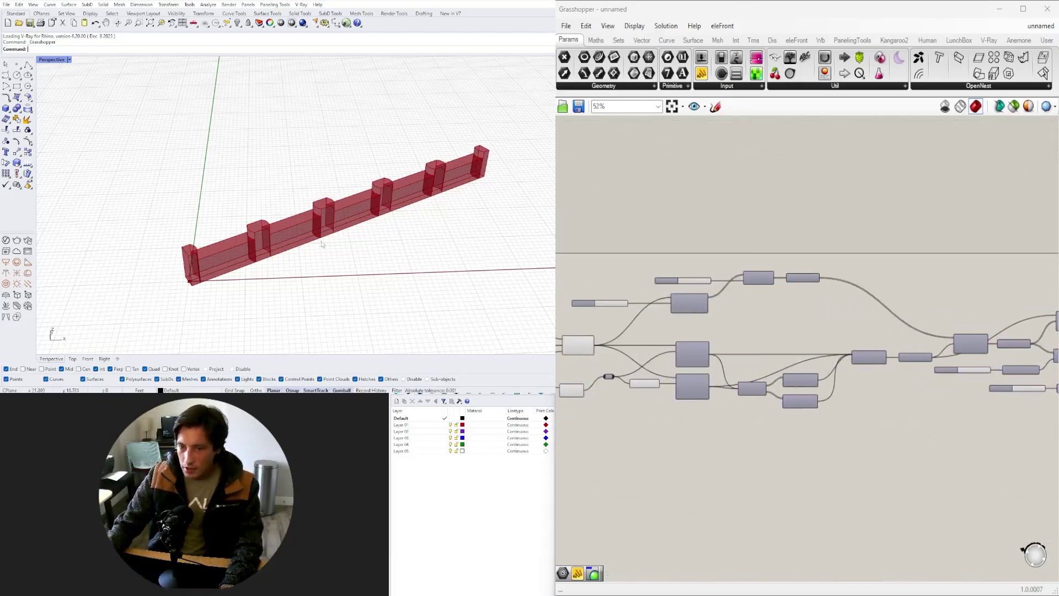
scroll(593, 326, "up", 3)
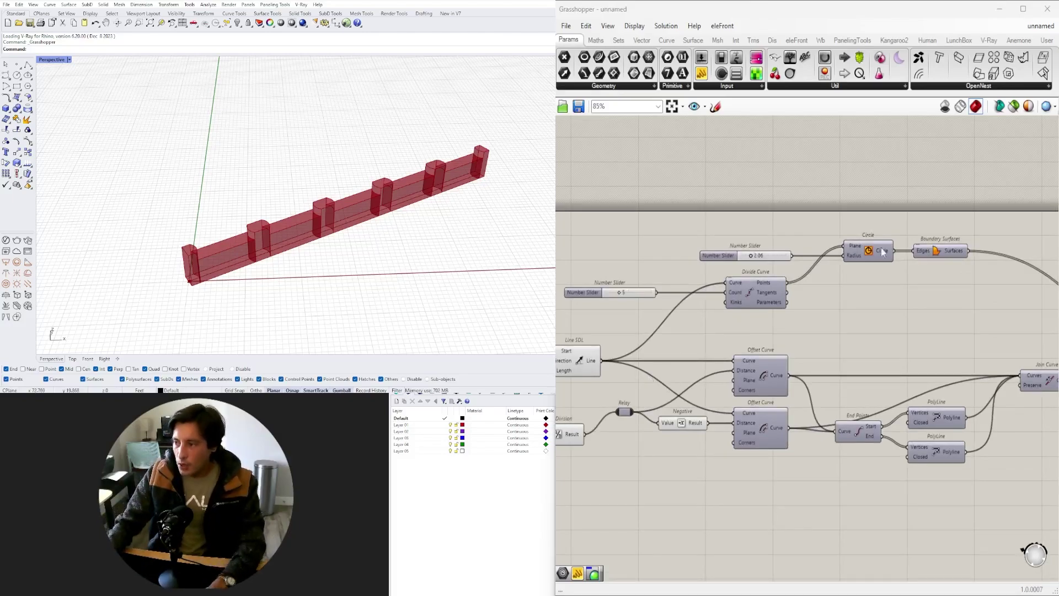
scroll(957, 292, "down", 2)
right_click_drag(957, 331, 669, 319)
scroll(894, 355, "up", 2)
right_click_drag(894, 356, 795, 364)
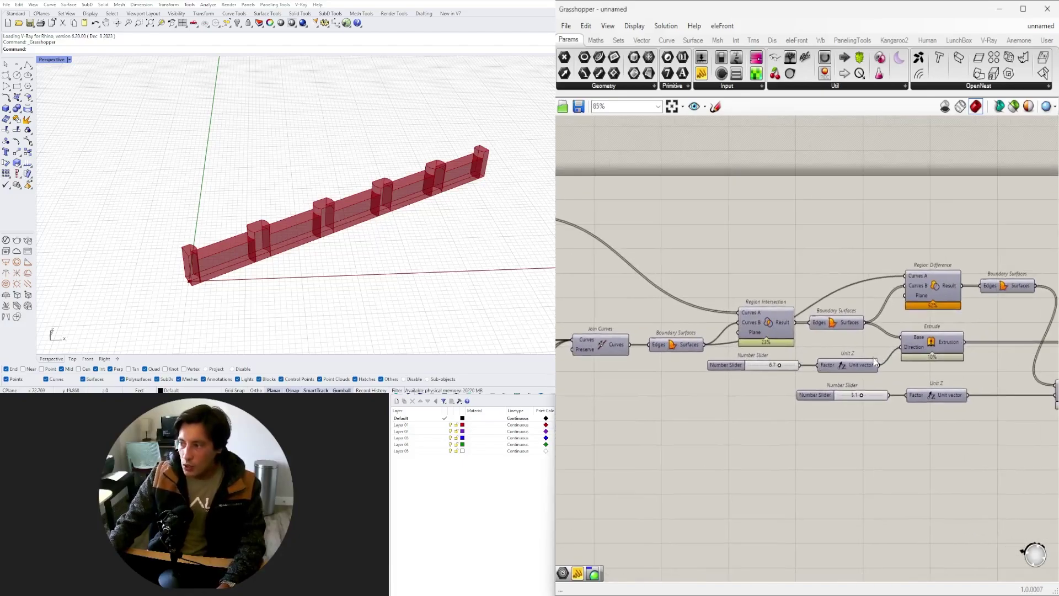
- Highlight Region Intersection and Region Difference in turn to examine how they connect with the surrounding components
left_click(768, 324)
scroll(768, 323, "up", 5)
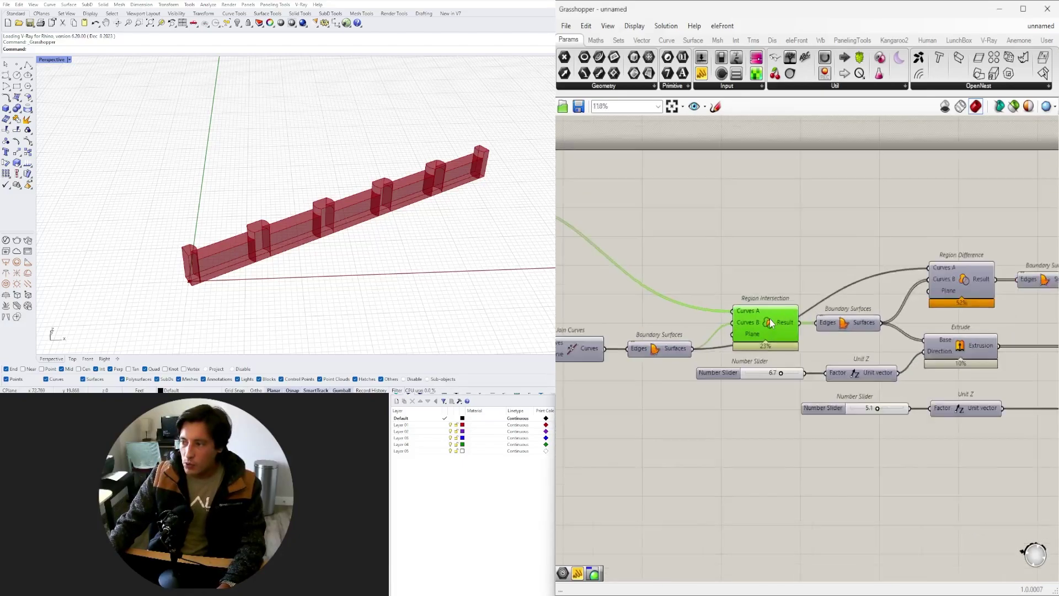
scroll(769, 323, "down", 5)
right_click_drag(936, 287, 745, 316)
scroll(746, 316, "up", 3)
left_click(746, 318)
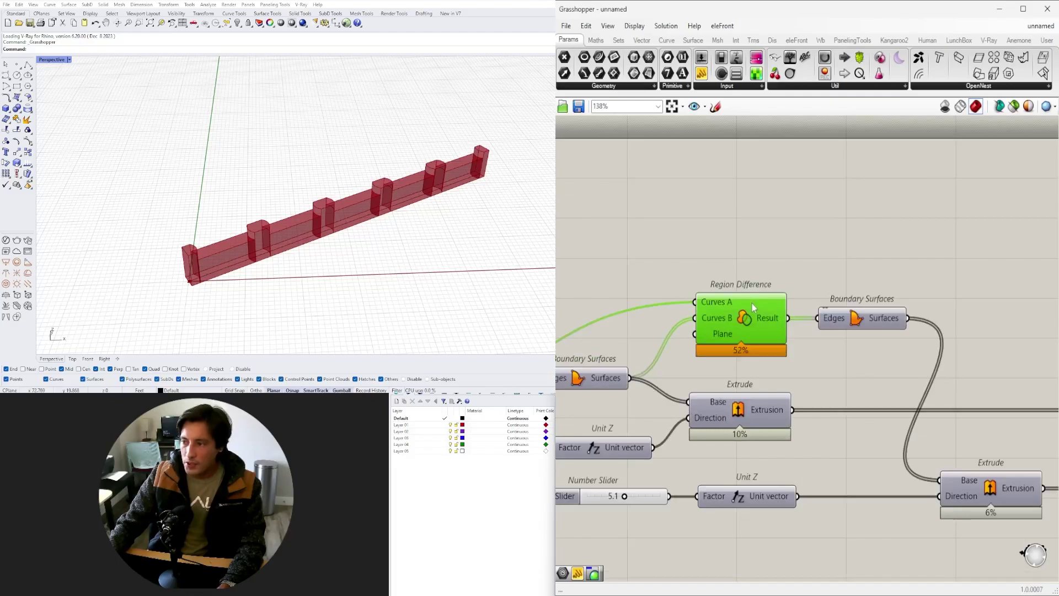
scroll(752, 304, "down", 5)
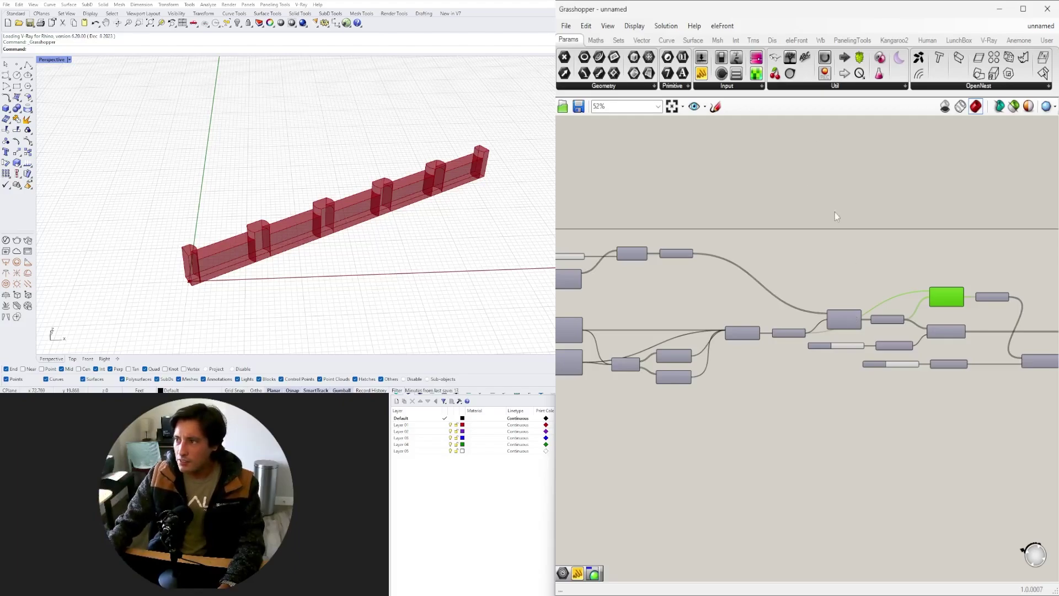
scroll(835, 215, "up", 3)
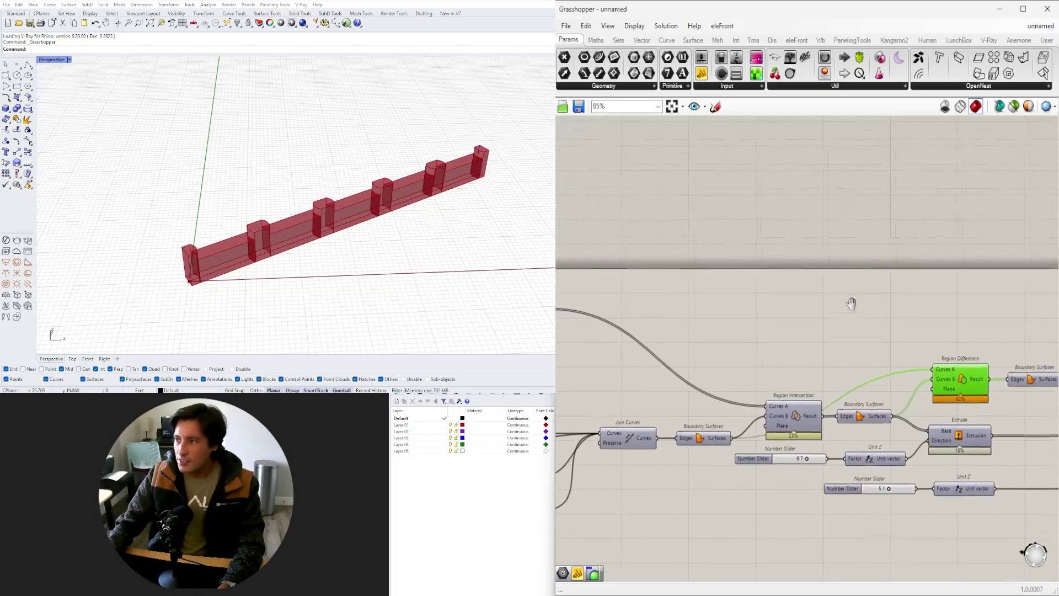
- Add a Brep | Brep component, connecting the strip's Boundary Surfaces to Brep A and the intersection's Boundary Surfaces to Brep B
left_click(740, 42)
left_click(752, 87)
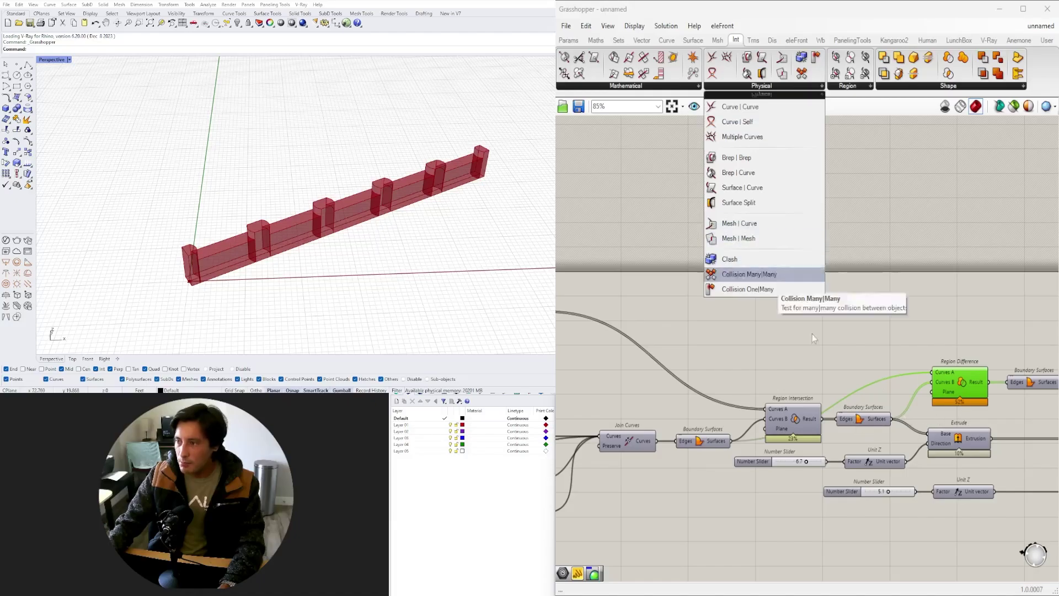
left_click(736, 157)
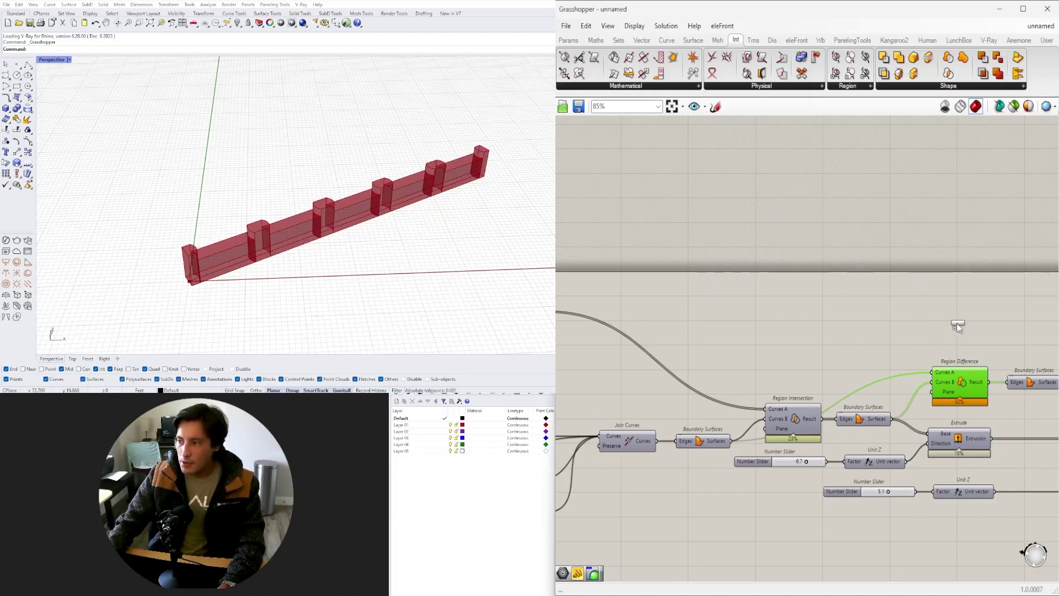
left_click(965, 323)
right_click_drag(863, 376, 834, 338)
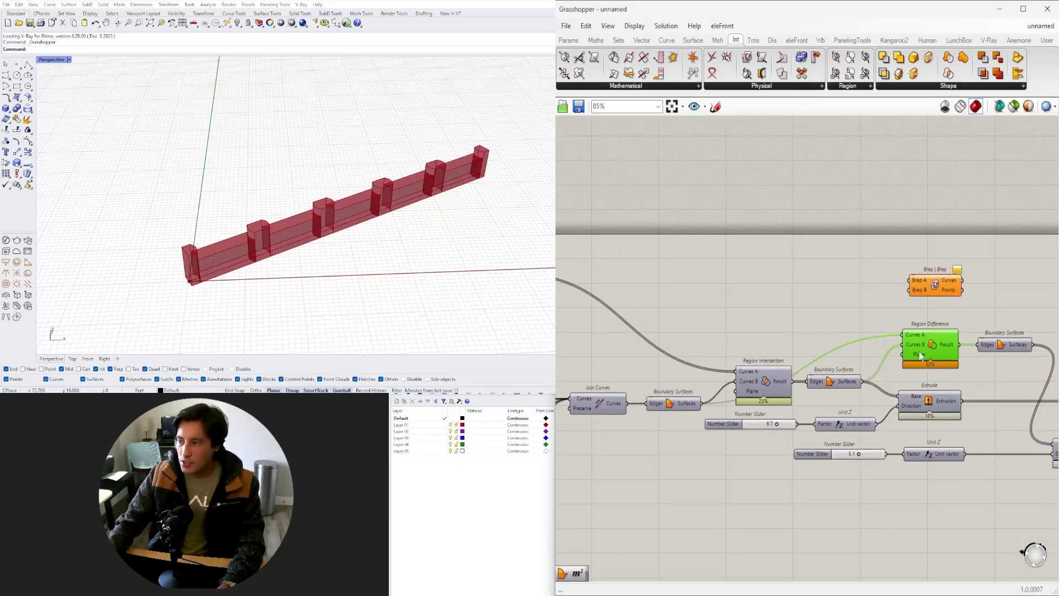
right_click_drag(801, 379, 859, 374)
left_click_drag(775, 390, 964, 275)
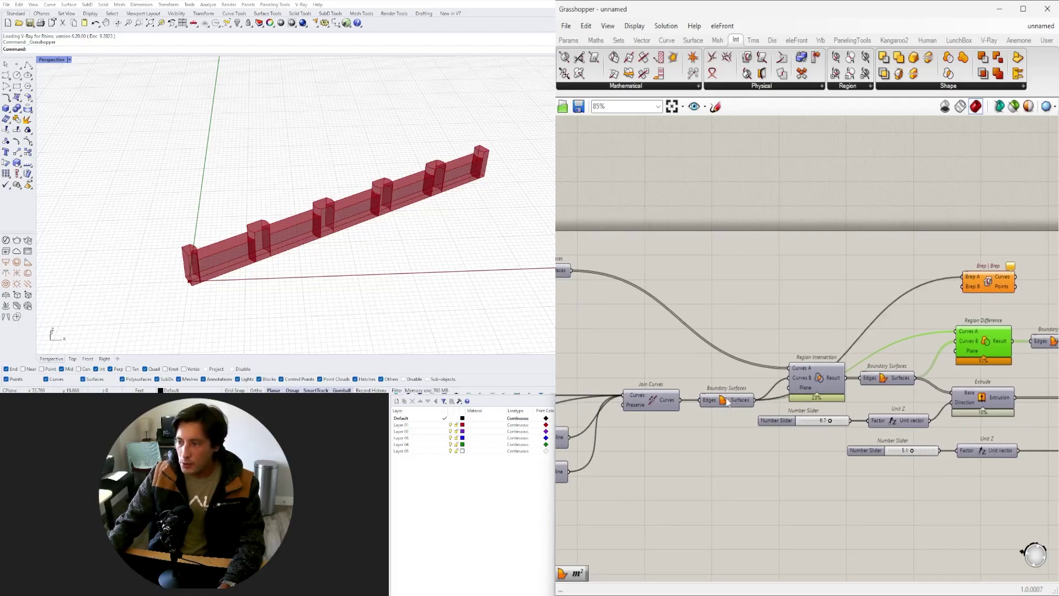
left_click_drag(914, 378, 965, 286)
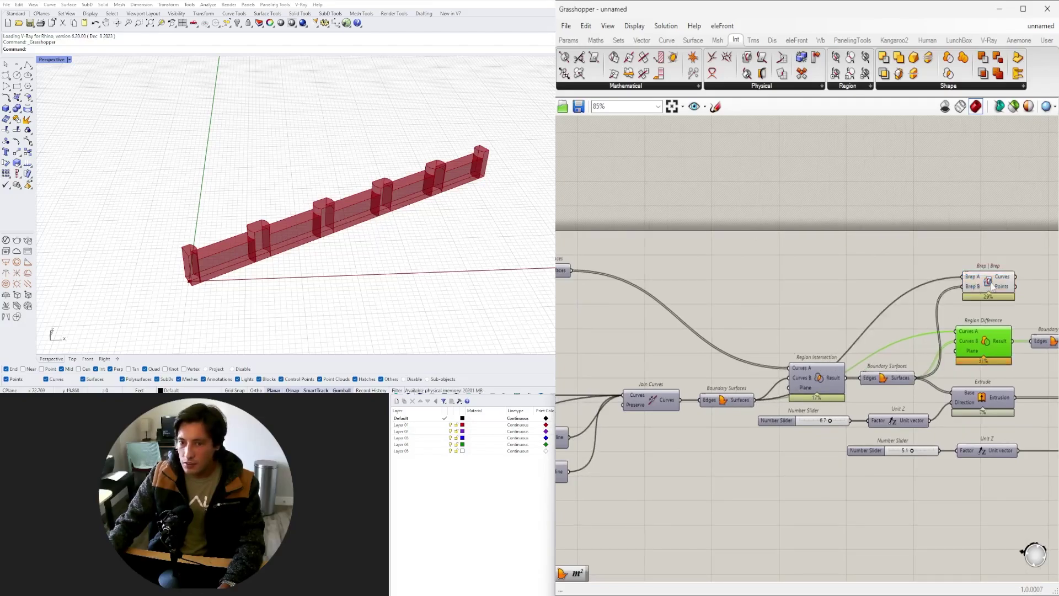
- Examine the Brep | Brep result around a column base and look through the other physical intersection components
scroll(252, 270, "up", 3)
scroll(298, 224, "up", 3)
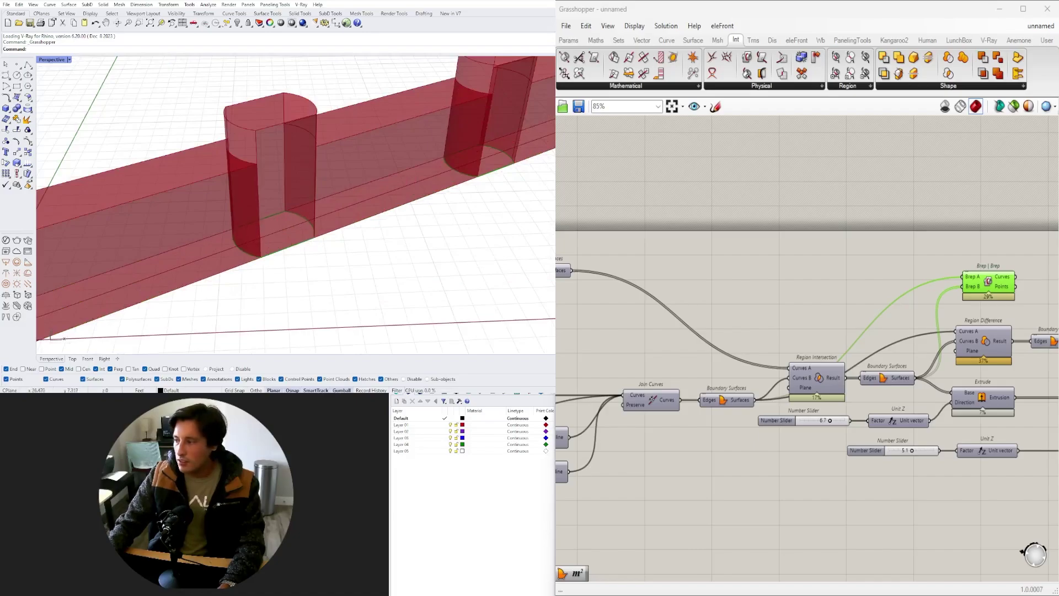
left_click_drag(996, 284, 991, 290)
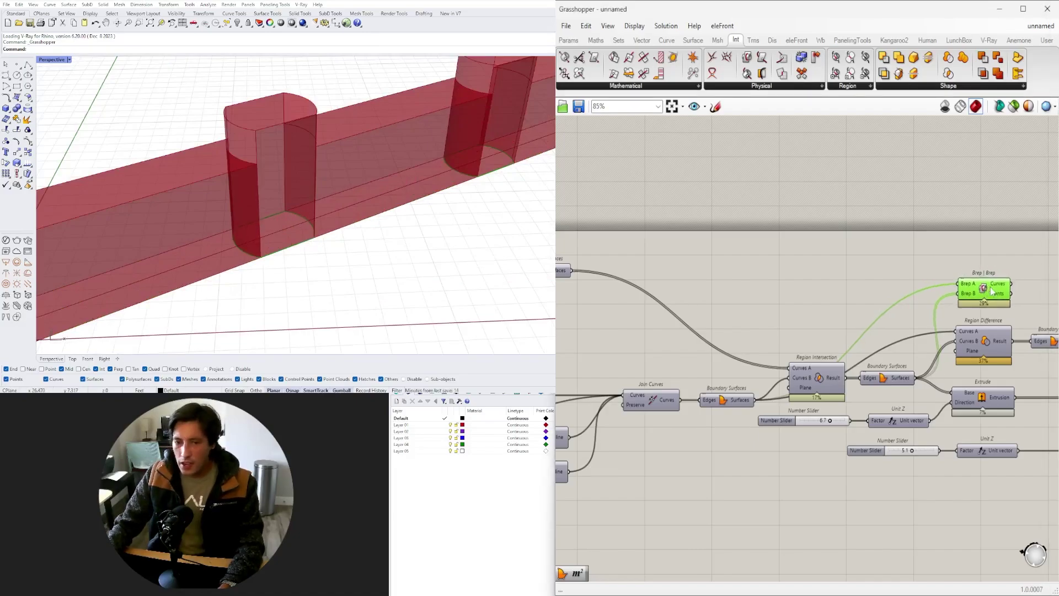
right_click_drag(991, 290, 792, 281)
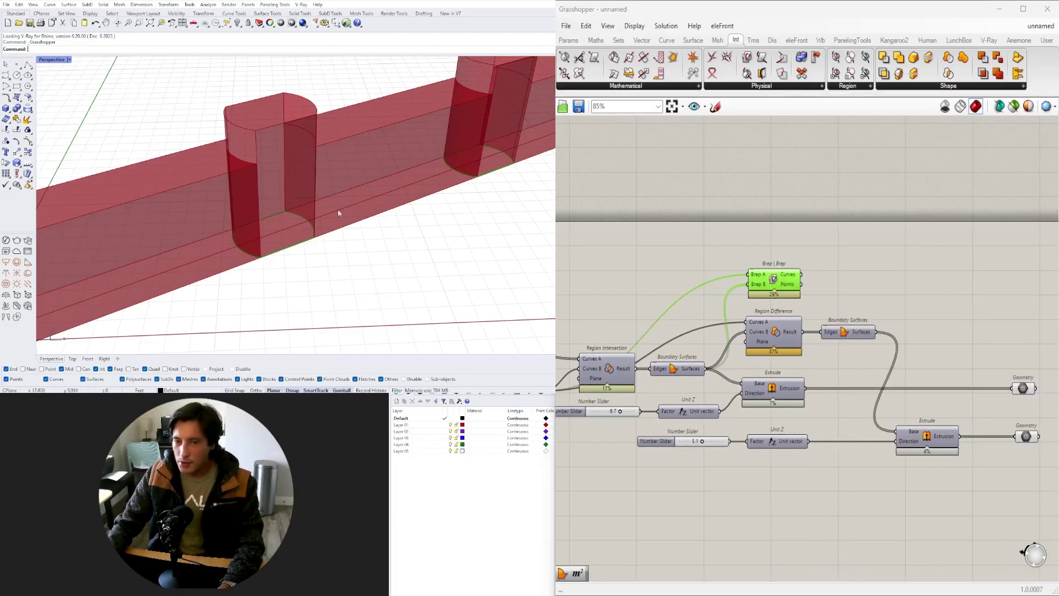
left_click(776, 87)
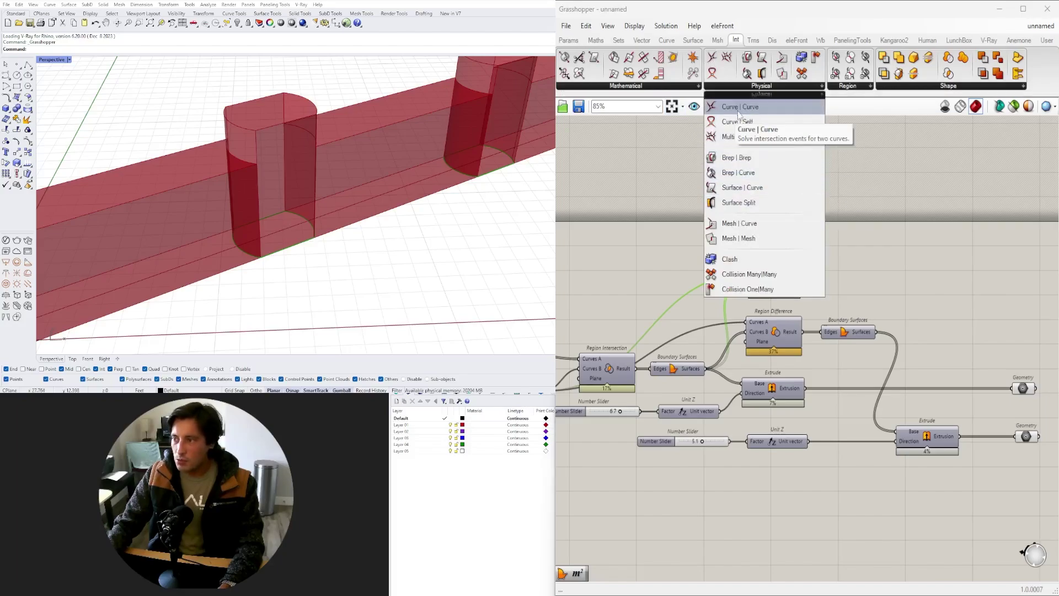
left_click(949, 240)
scroll(841, 261, "down", 1)
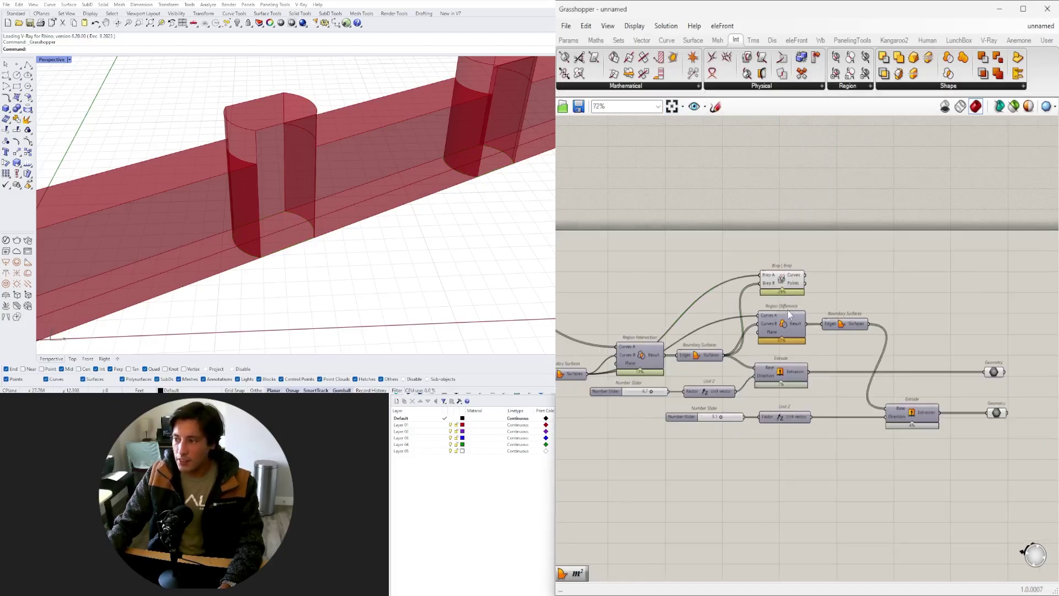
- Compare how Region Intersection and Region Difference are wired by highlighting each of them alternately
left_click(789, 319)
right_click_drag(711, 362, 853, 363)
left_click(771, 360)
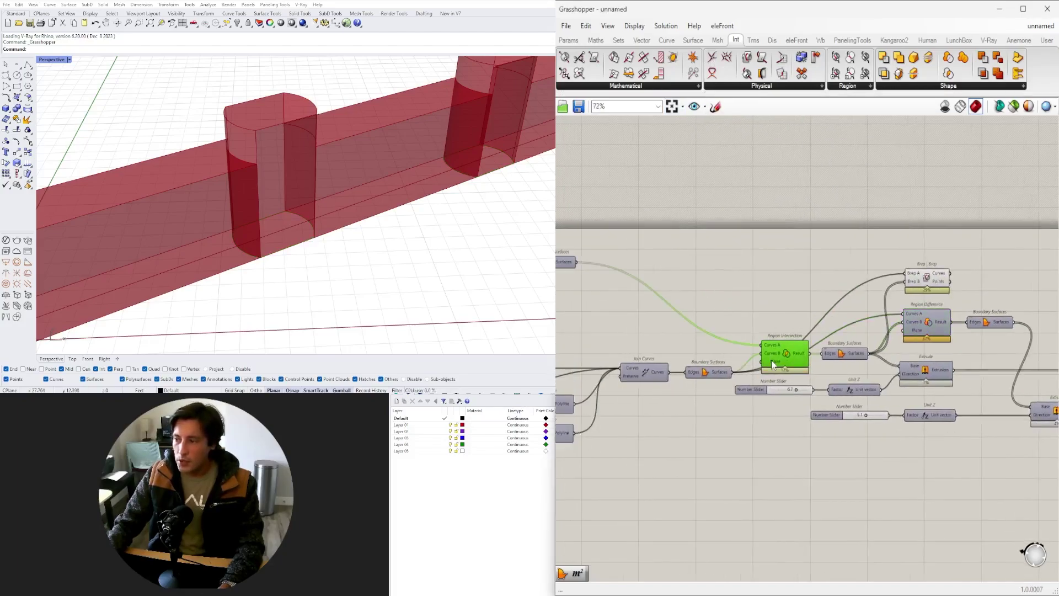
left_click(937, 330)
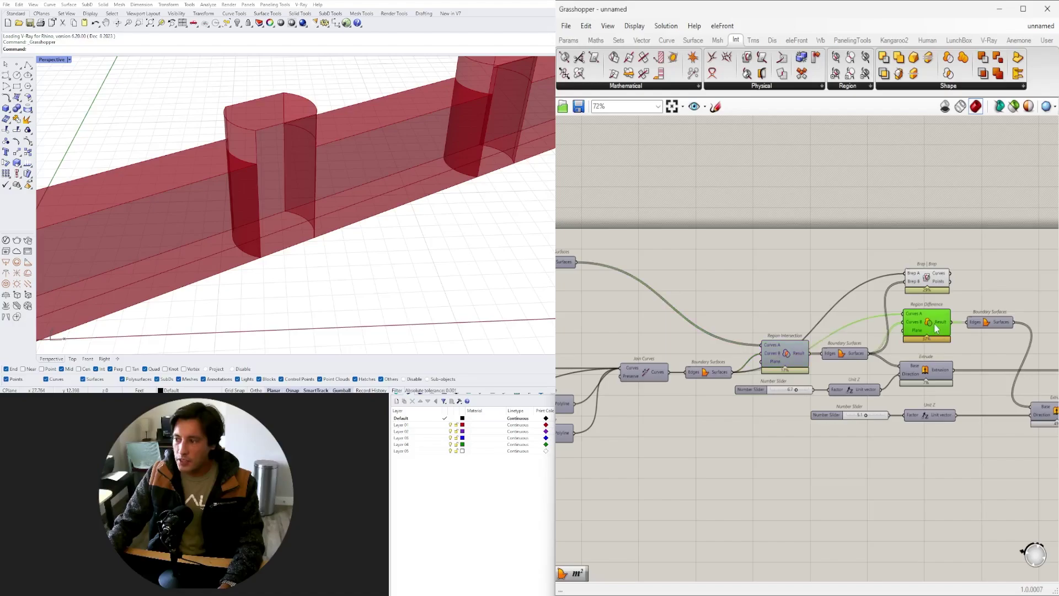
left_click(790, 356)
left_click(799, 313)
left_click(785, 353)
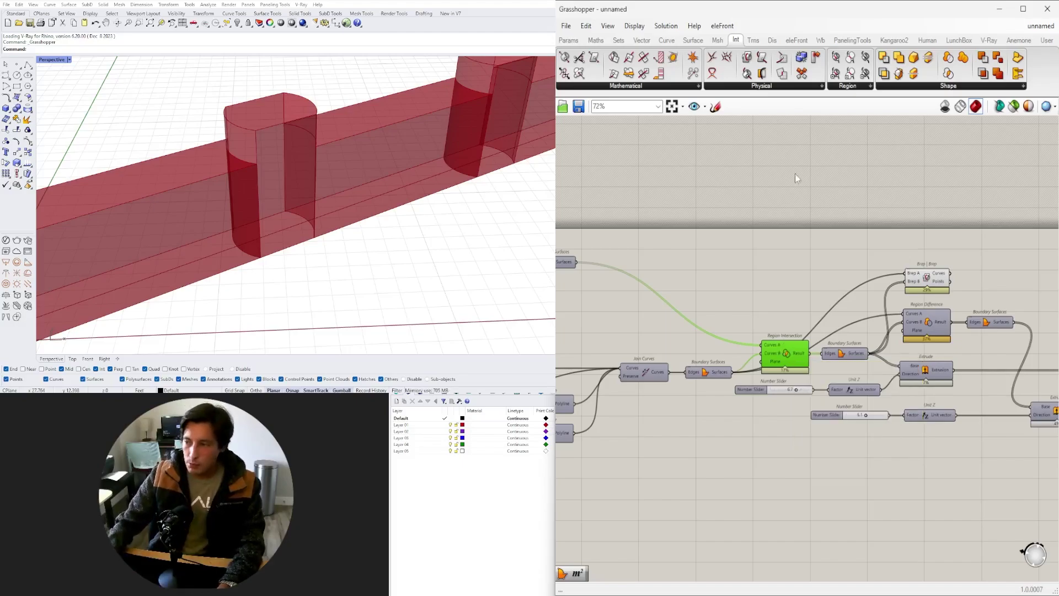
- Delete the Brep | Brep component
left_click(929, 287)
right_click_drag(929, 292, 857, 294)
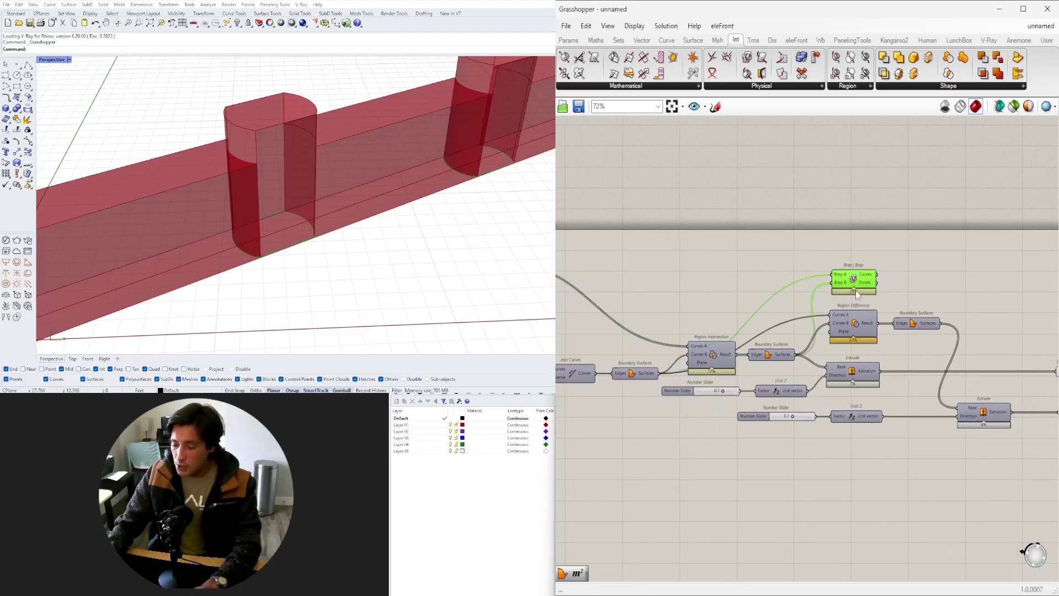
key("Delete")
- Shift the components from Region Intersection through the two Geometry parameters slightly down the canvas as a group
scroll(851, 296, "down", 3)
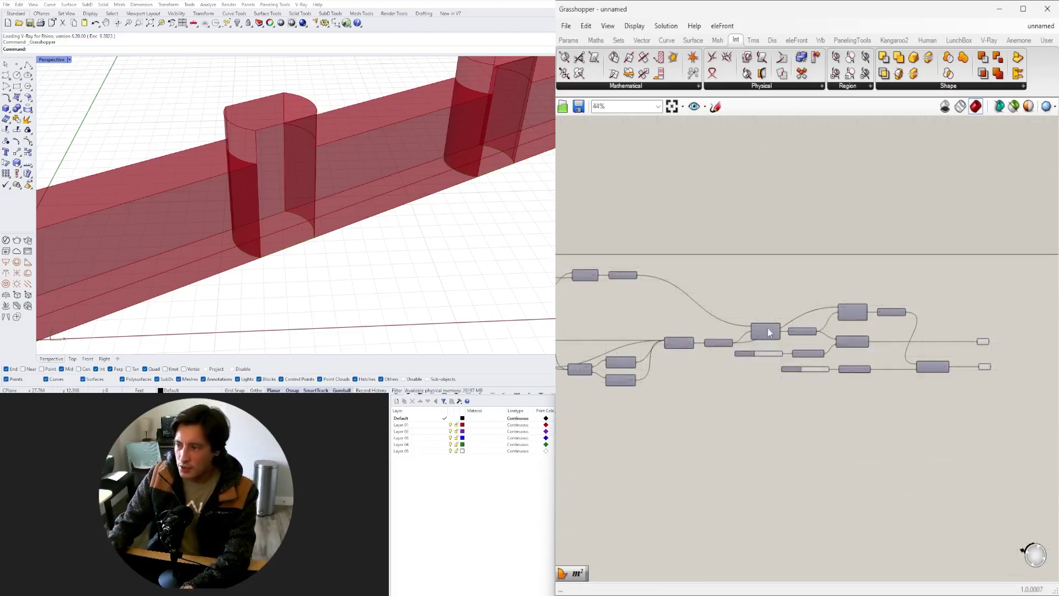
scroll(769, 331, "up", 3)
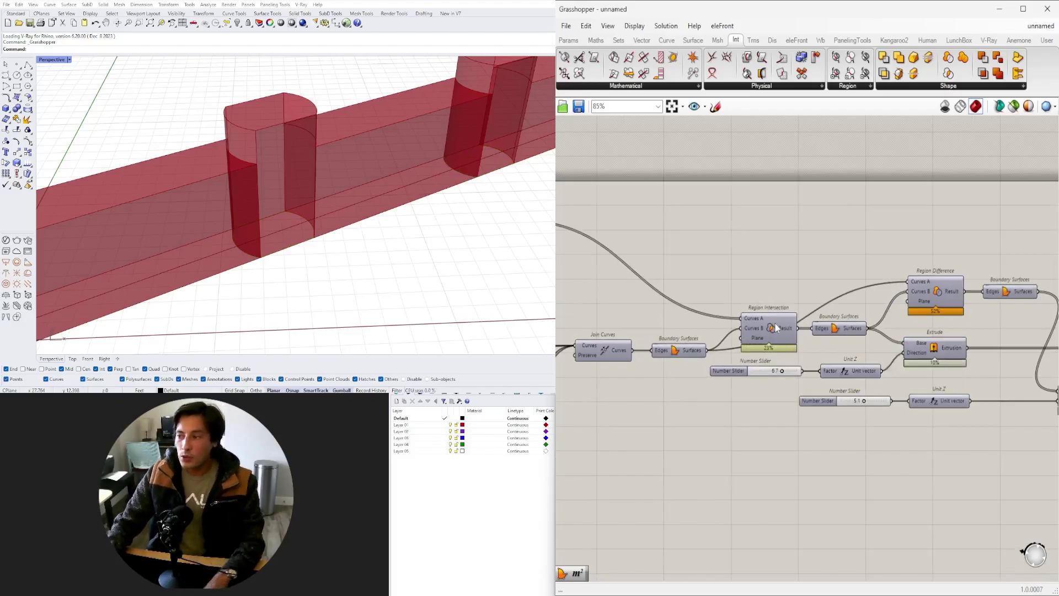
scroll(791, 385, "down", 2)
left_click_drag(1010, 431, 665, 288)
left_click_drag(941, 419, 749, 252, "shift")
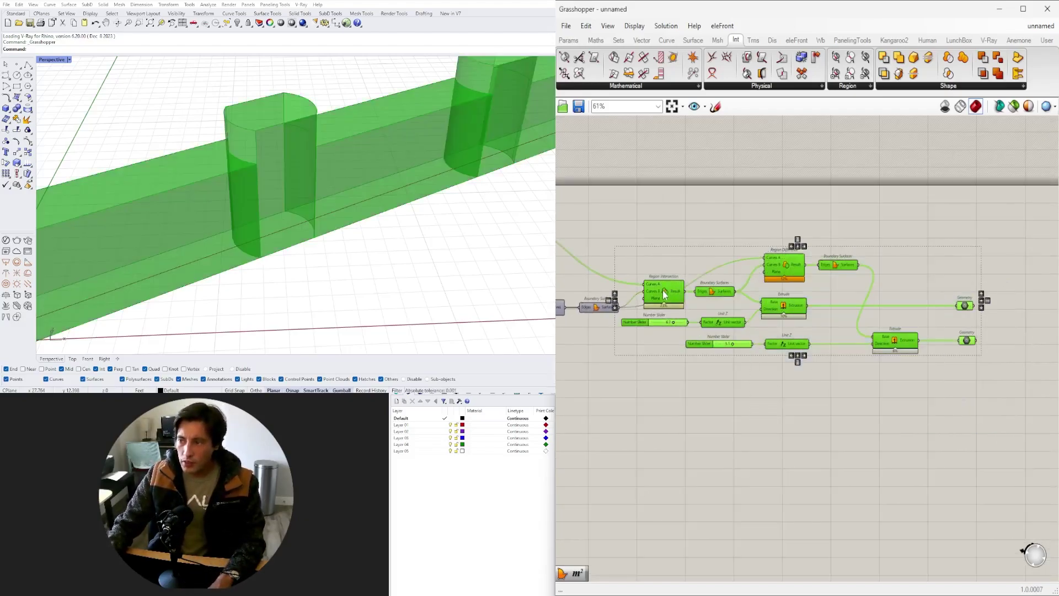
left_click_drag(662, 292, 664, 324)
left_click(695, 271)
right_click_drag(695, 270, 956, 300)
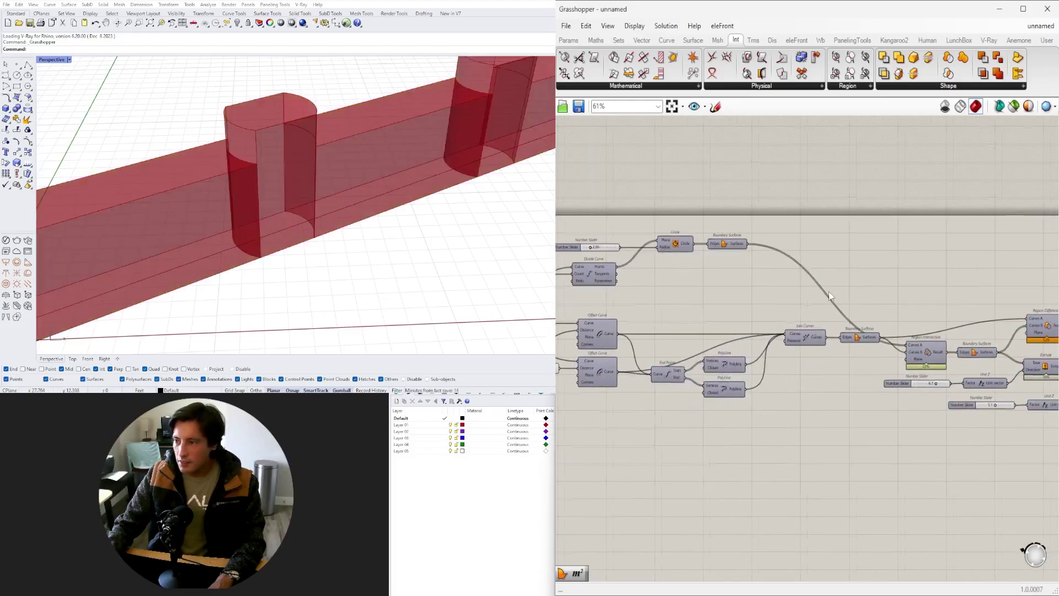
- Move Region Intersection up, above the line of the strip's Boundary Surfaces, to separate its wires
left_click_drag(787, 301, 688, 241)
left_click(919, 294)
right_click_drag(919, 293, 865, 312)
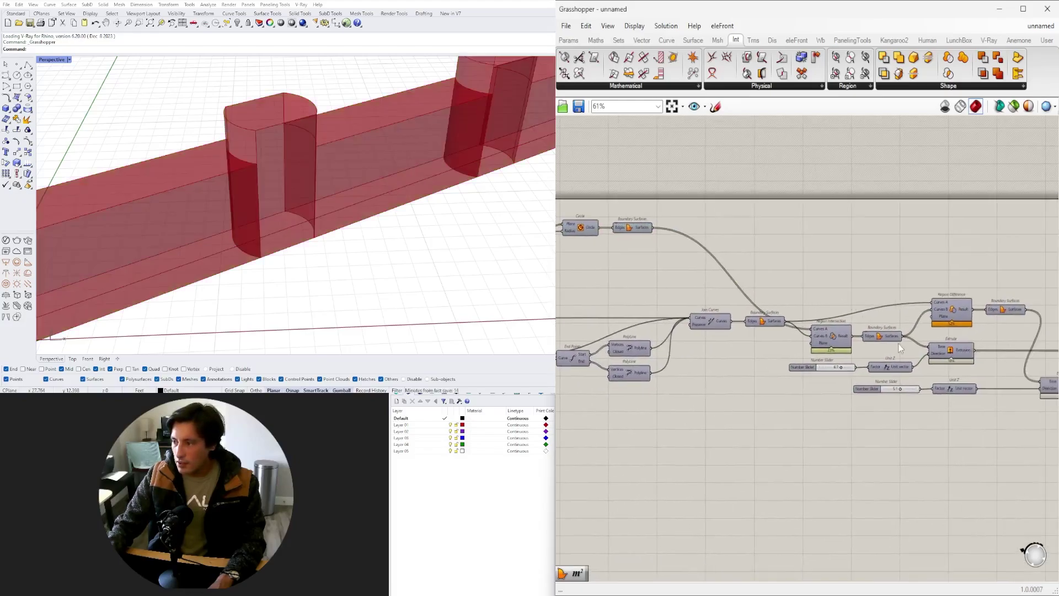
left_click_drag(900, 347, 806, 319)
left_click_drag(845, 342, 840, 288)
left_click(883, 326)
- Shift the components after Region Intersection up and away from it, and lower its Boundary Surfaces in line with the strip's
right_click_drag(882, 326, 738, 310)
left_click_drag(1003, 409, 778, 268)
left_click_drag(868, 432, 664, 330, "shift")
scroll(772, 298, "up", 3)
left_click_drag(822, 299, 866, 260)
left_click(772, 300)
right_click_drag(772, 301, 896, 319)
left_click_drag(827, 270, 881, 328)
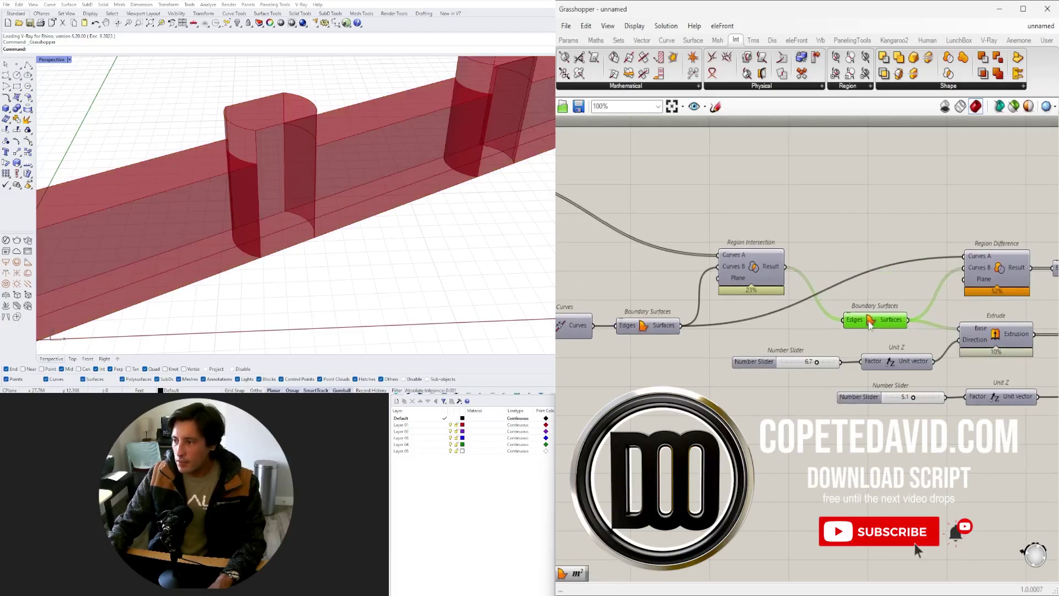
left_click(820, 251)
- Review the rearranged definition from the line inputs to the Geometry parameters, and inspect the whole wall in the Rhino viewport
scroll(815, 248, "down", 5)
right_click_drag(759, 296, 912, 361)
scroll(871, 311, "up", 3)
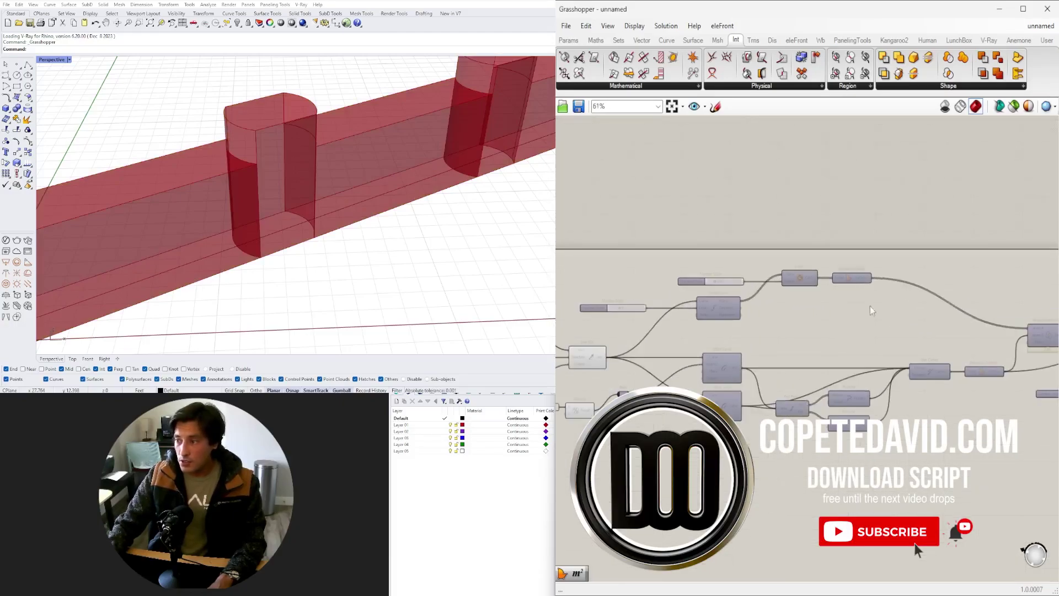
scroll(819, 317, "down", 3)
right_click_drag(654, 348, 692, 323)
scroll(605, 334, "up", 6)
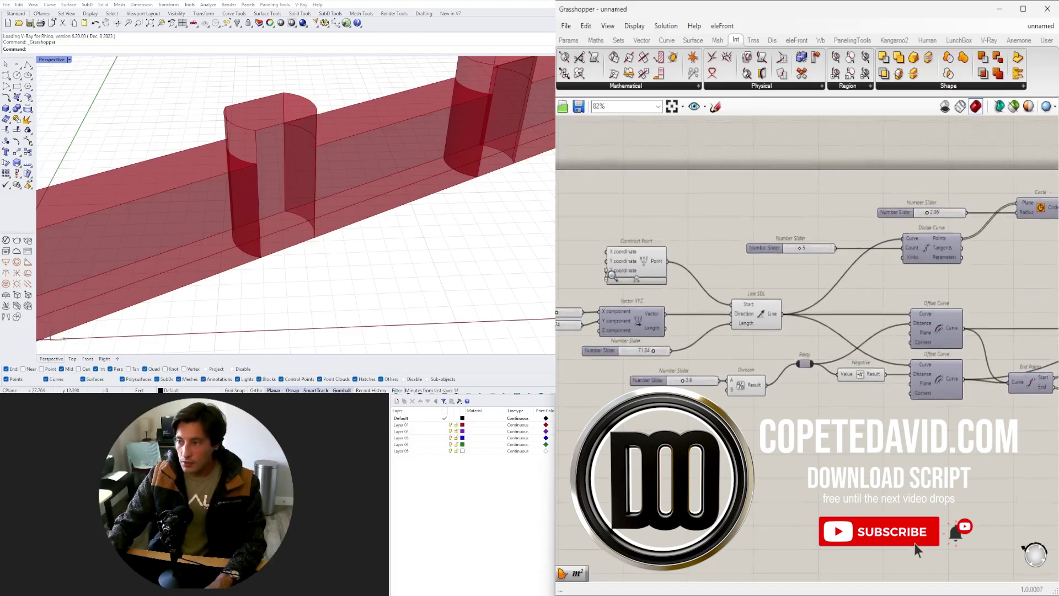
scroll(611, 274, "down", 8)
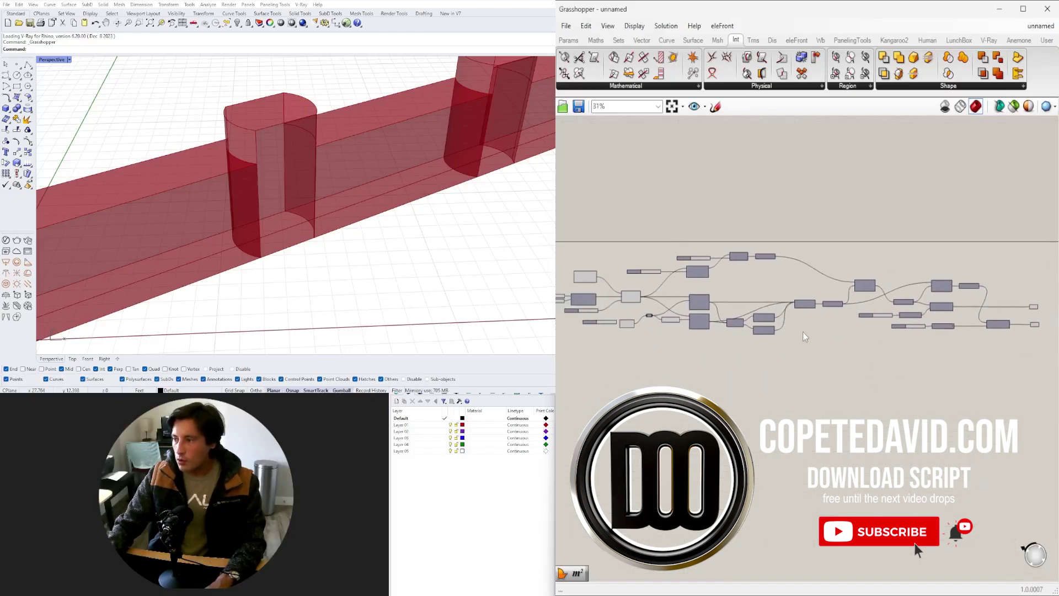
scroll(804, 337, "down", 2)
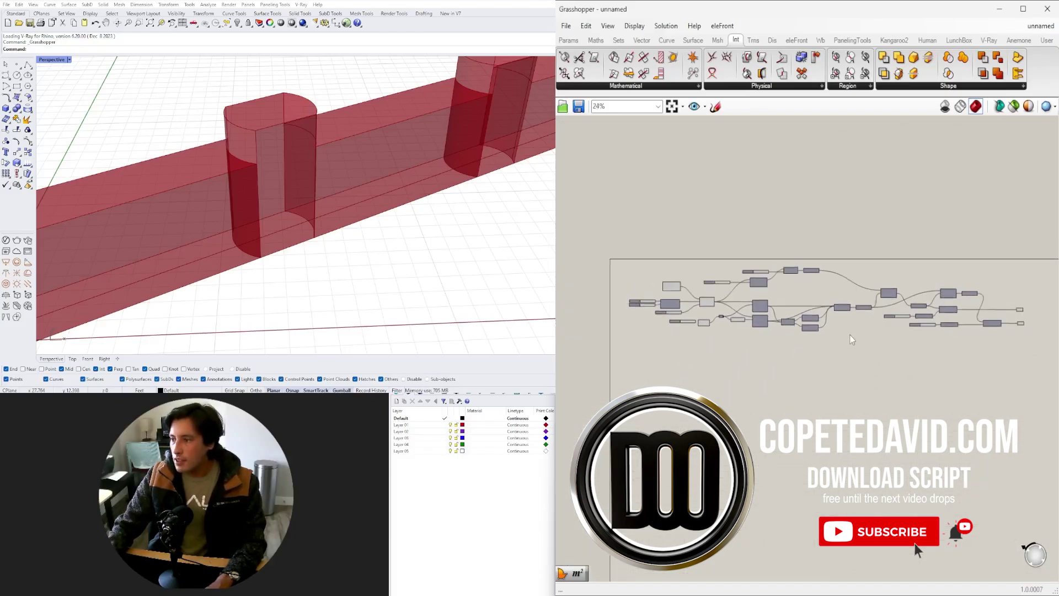
scroll(850, 335, "down", 1)
right_click_drag(850, 335, 847, 315)
scroll(855, 290, "up", 1)
right_click_drag(869, 281, 858, 277)
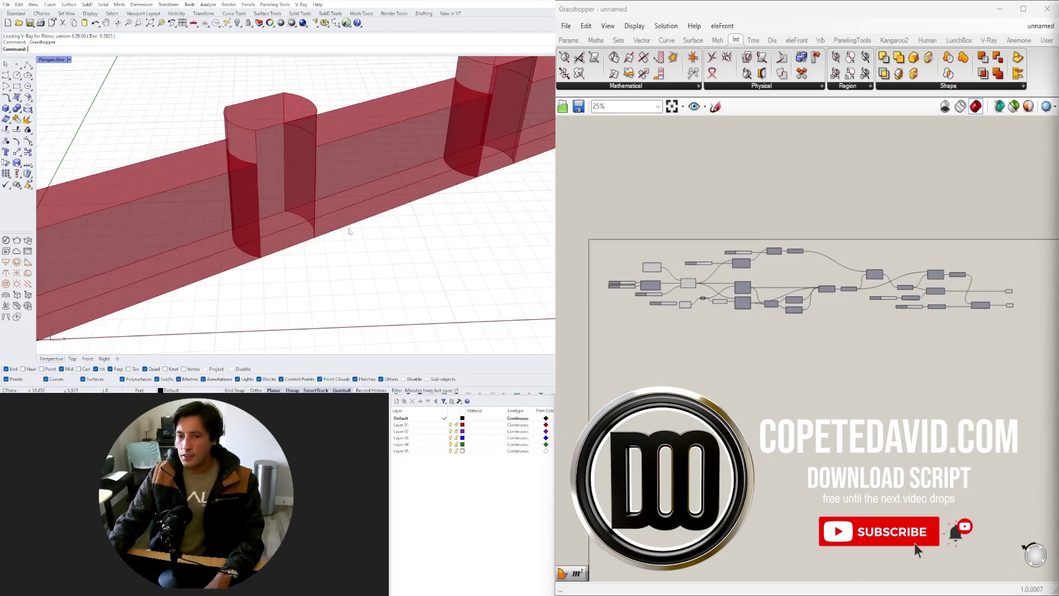
scroll(363, 207, "down", 2)
scroll(363, 208, "down", 3)
scroll(366, 204, "up", 2)
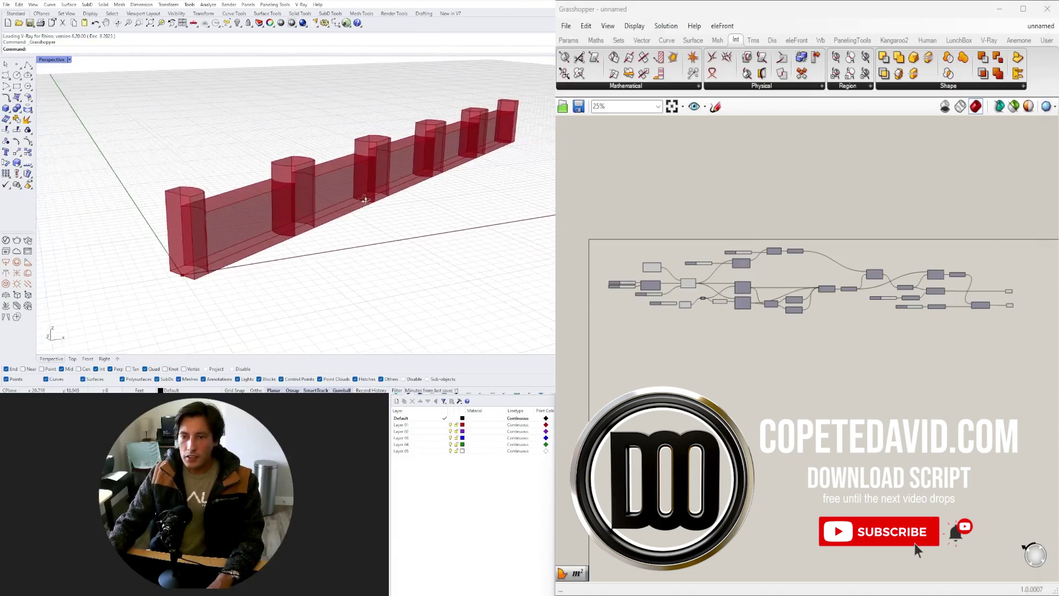
scroll(368, 202, "down", 2)
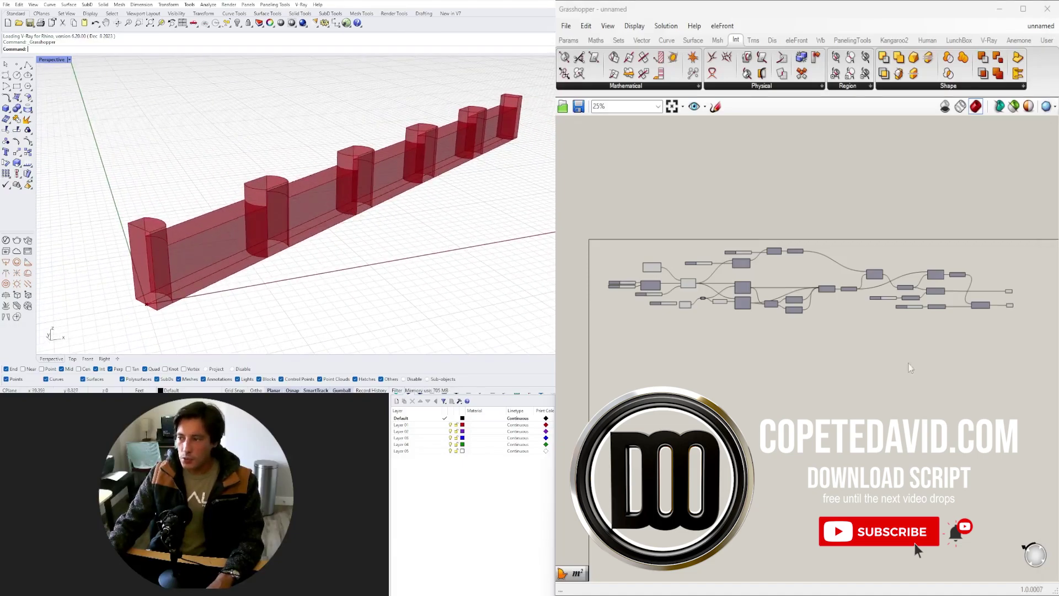
- Set the slider driving the Vector XYZ Y component to 0.00 and check the wall's direction in the viewport
scroll(615, 267, "up", 7)
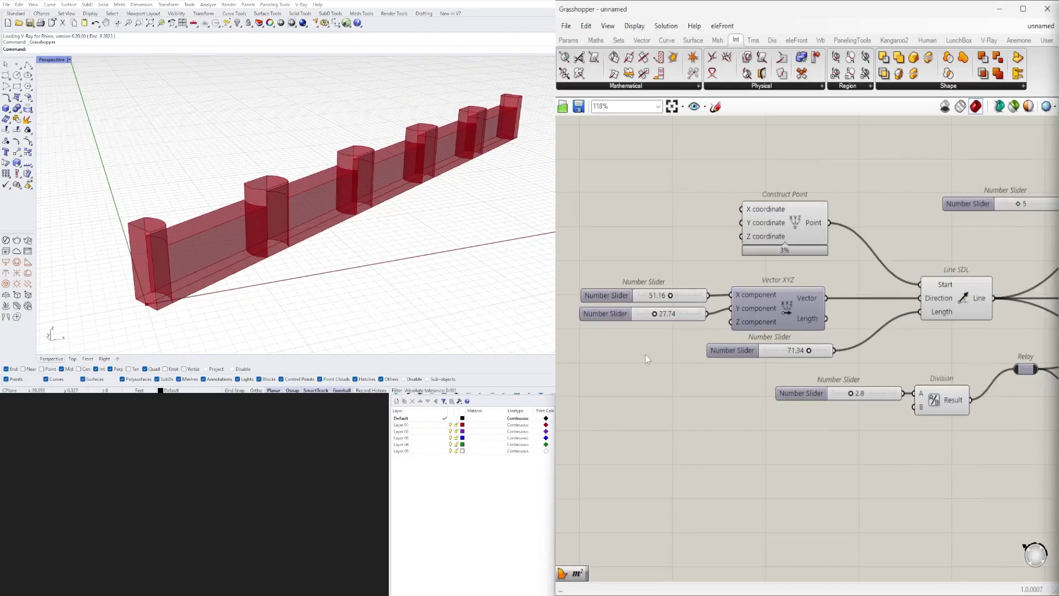
right_click(754, 353)
right_click_drag(633, 353, 700, 379)
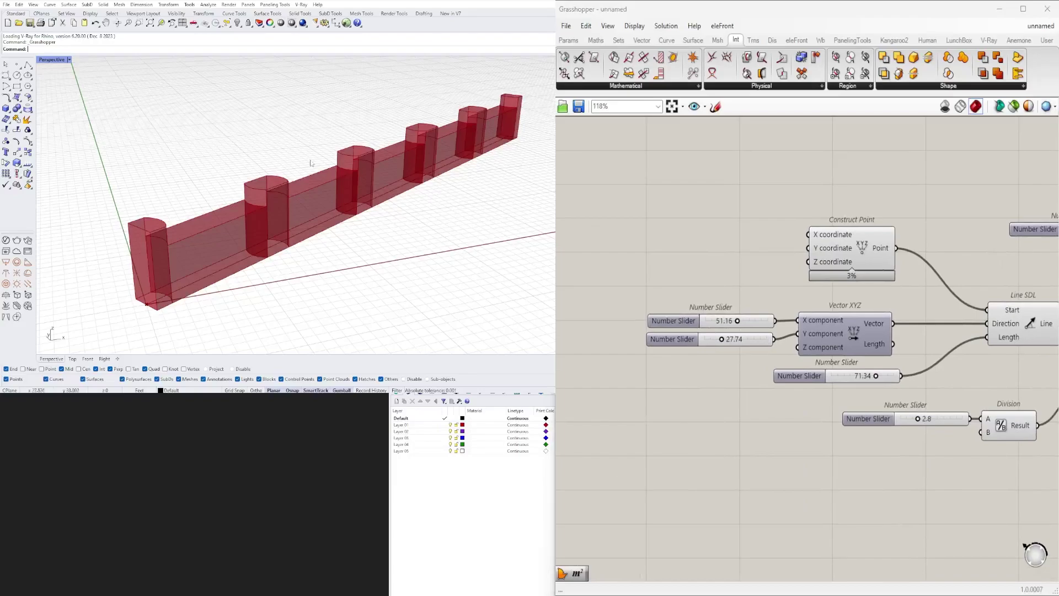
right_click_drag(311, 166, 327, 228)
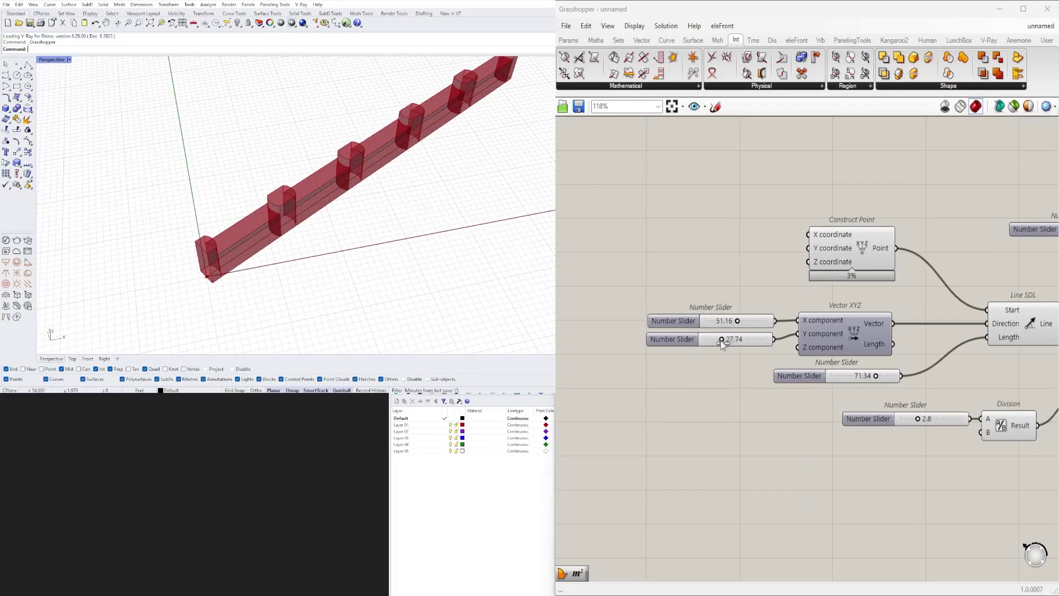
left_click_drag(723, 344, 684, 344)
mouse_move(355, 238)
right_mouse_down()
mouse_move(304, 222)
mouse_move(342, 251)
right_mouse_up()
- Move the line-defining components away from the rest, and insert a Relay into the Line SDL output wires
scroll(907, 311, "down", 2)
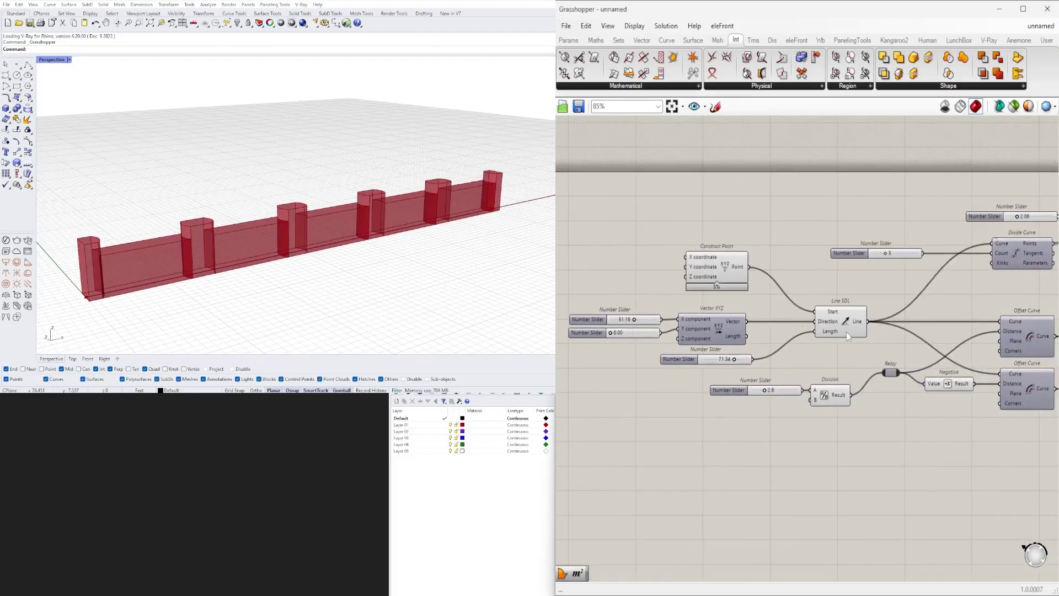
right_click_drag(846, 332, 894, 332)
left_click_drag(887, 370, 668, 255)
left_click_drag(769, 273, 685, 272)
left_click(761, 256)
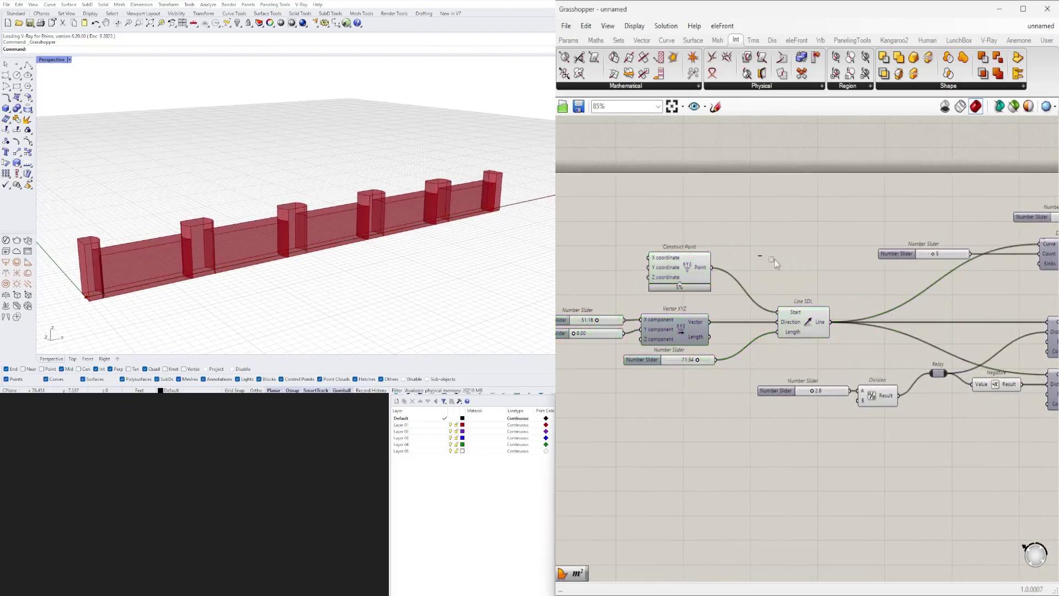
double_click(837, 323)
left_click_drag(850, 324, 881, 324)
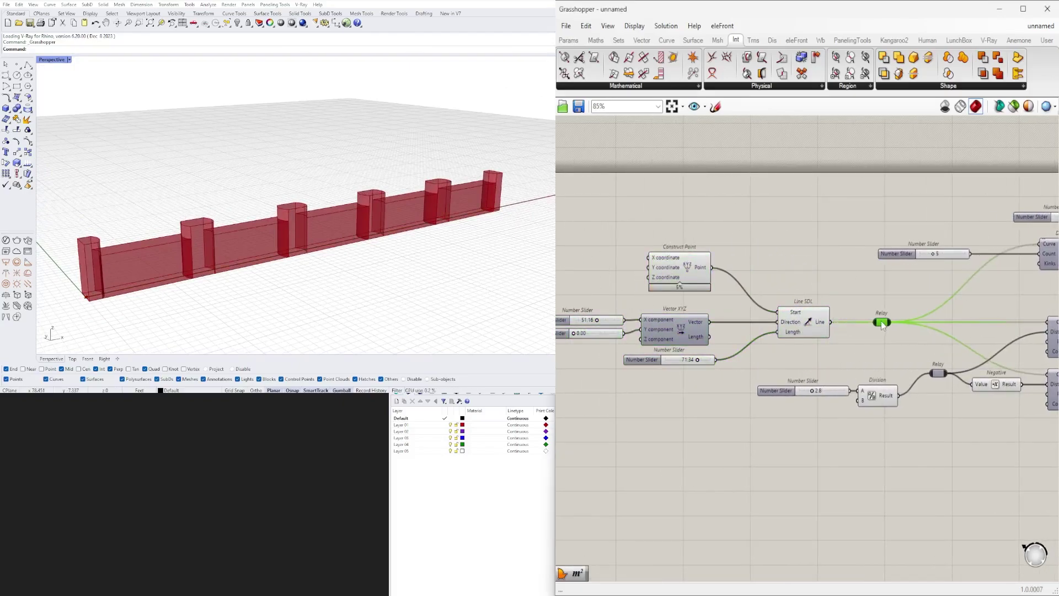
- Move the point, vector, slider and Line SDL group closer to the new Relay, and nudge Line SDL back toward its inputs
right_click_drag(670, 342, 828, 353)
left_click_drag(943, 370, 702, 266)
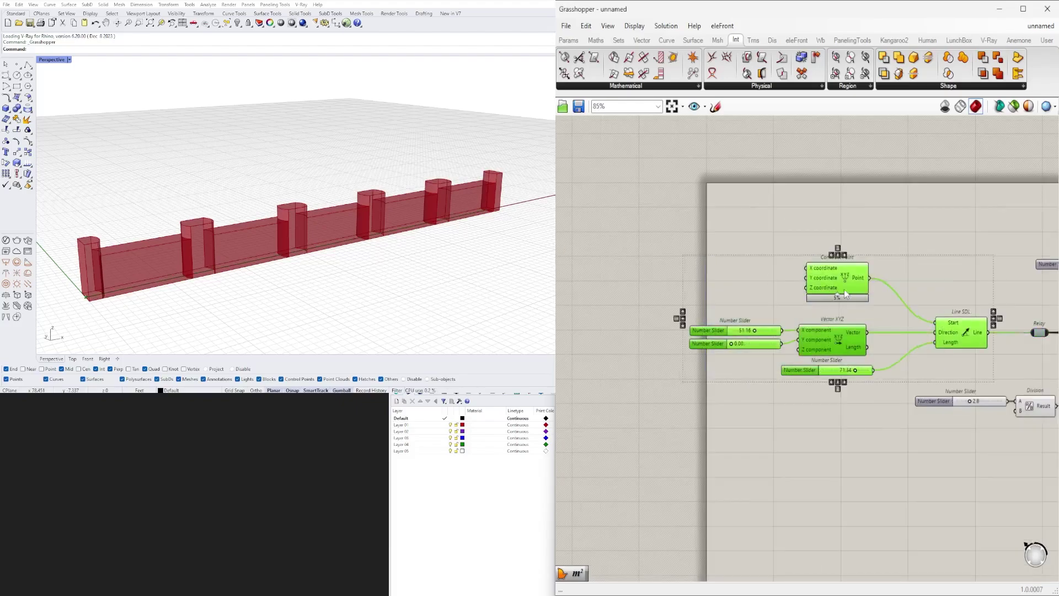
left_click_drag(838, 291, 869, 292)
left_click(932, 300)
scroll(987, 337, "up", 2)
left_click_drag(994, 331, 964, 331)
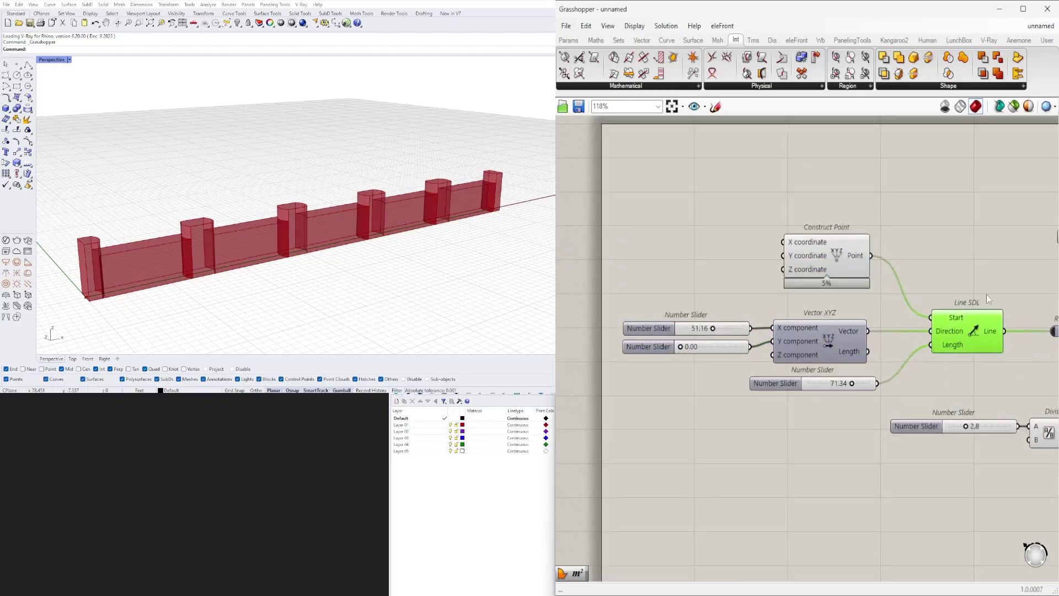
- Rename the sliders feeding the X and Y components of Vector XYZ as X DIR and Y DIR
left_click(986, 293)
scroll(661, 325, "up", 3)
right_click(632, 333)
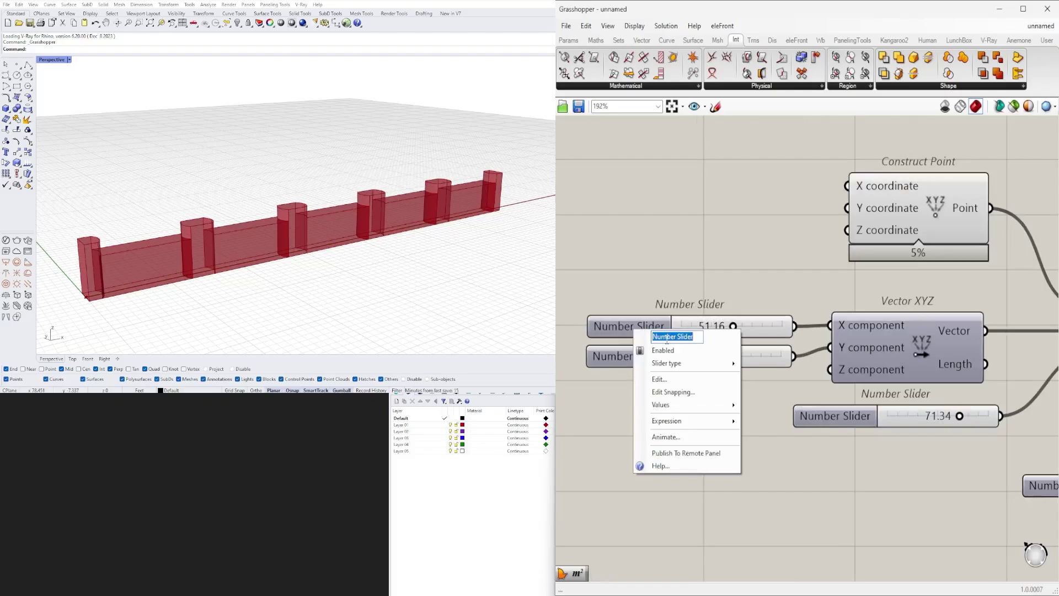
type("x dir")
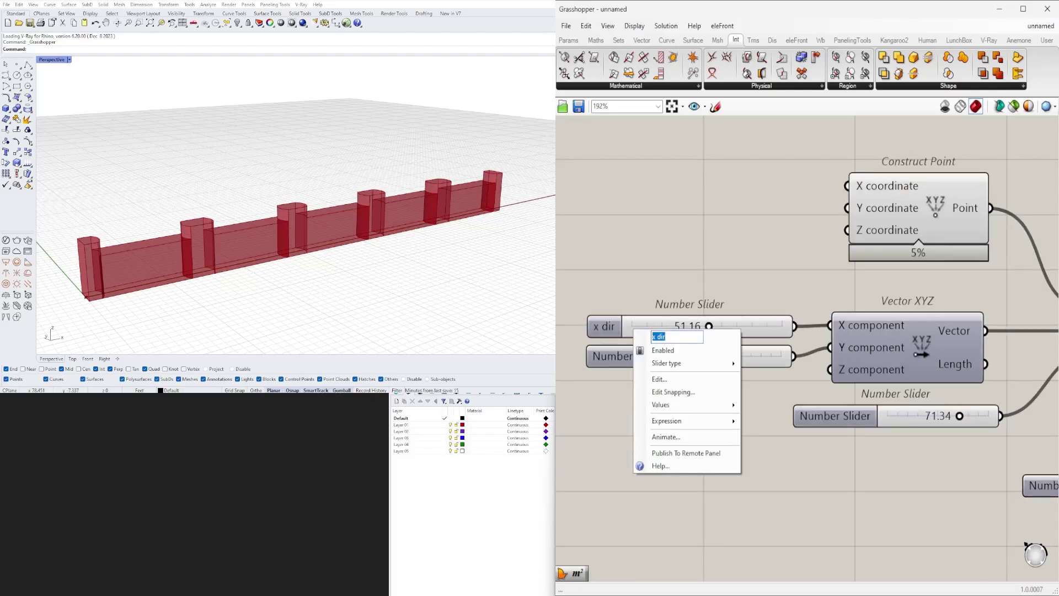
type("X DIR")
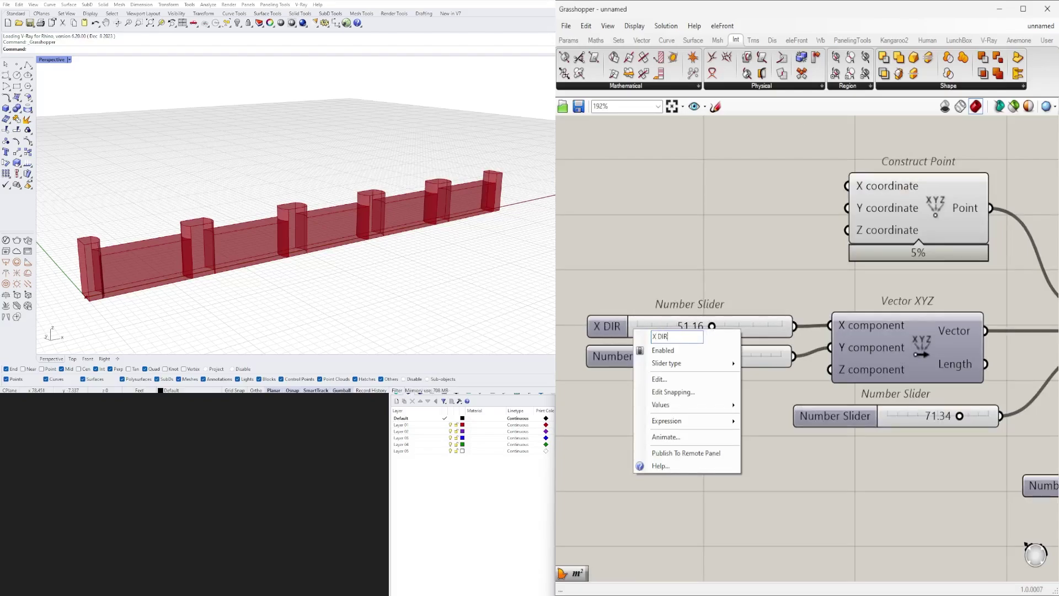
key("Return")
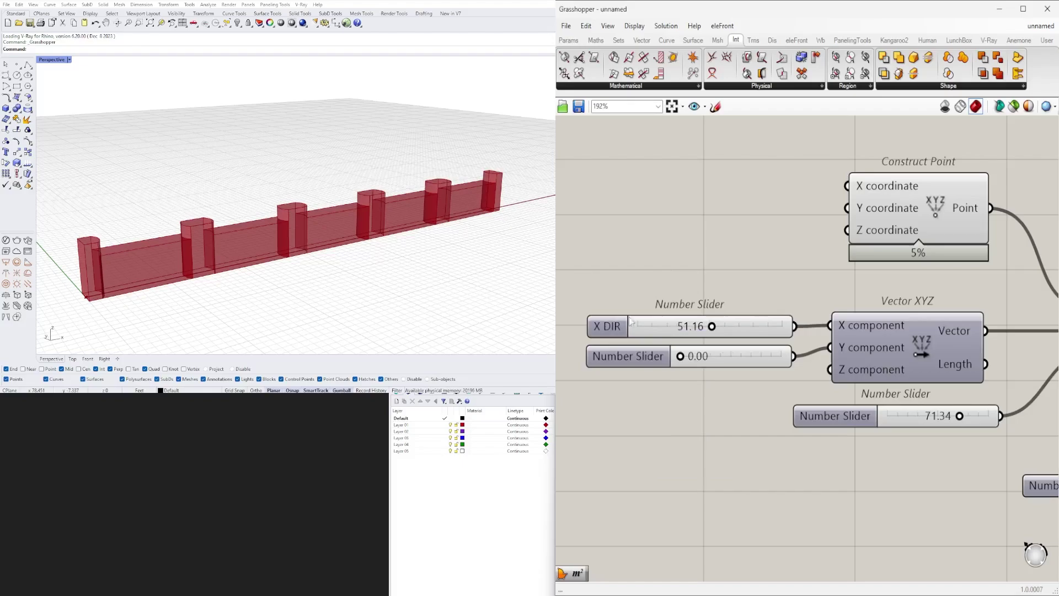
right_click(614, 366)
type("Y DIR")
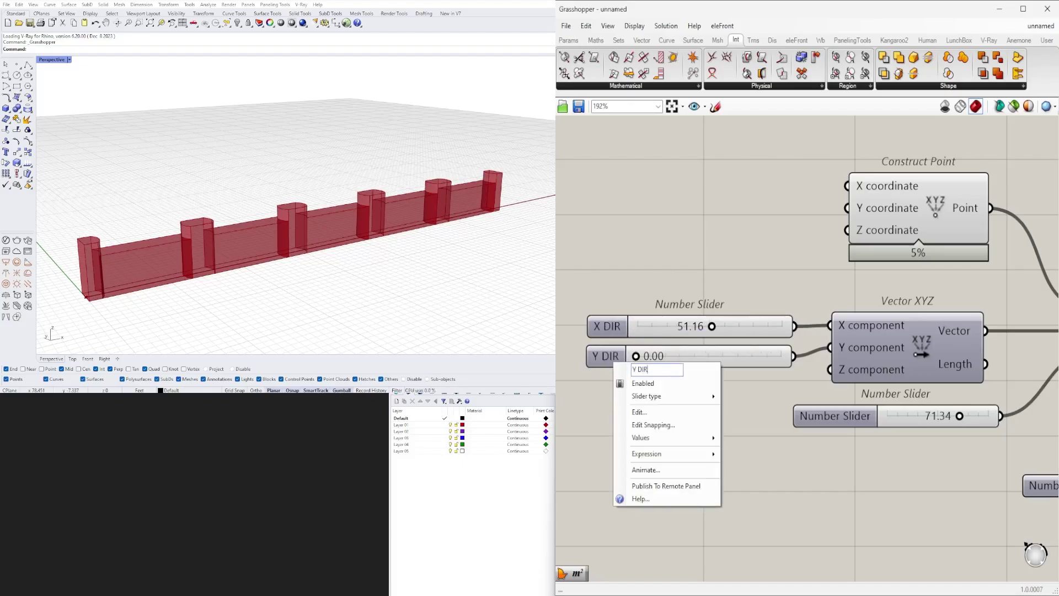
left_click(645, 241)
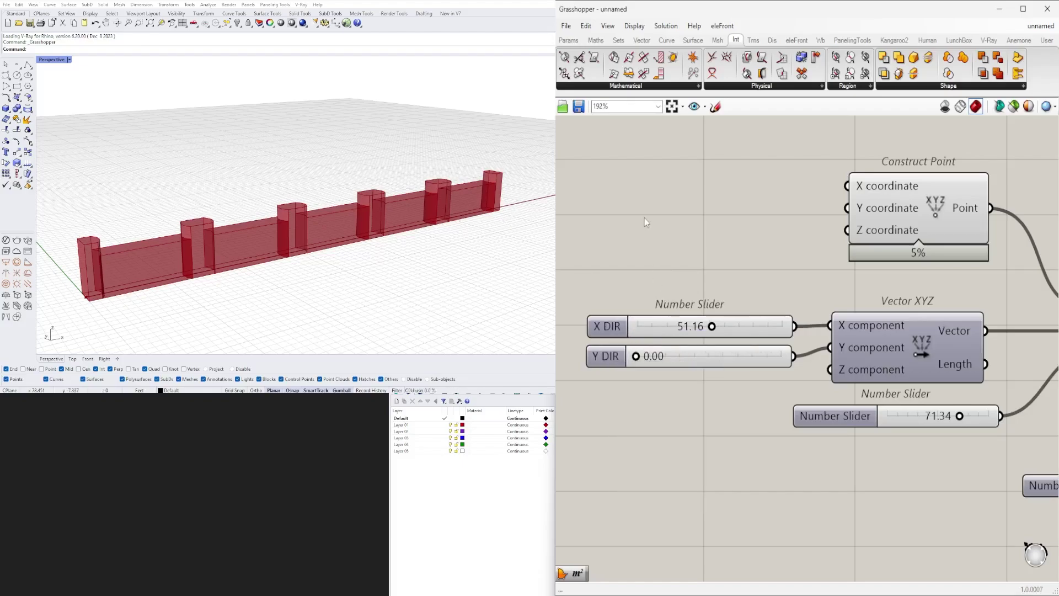
- Rename the slider feeding the Line SDL Length input as LENGTH
scroll(674, 177, "down", 3)
right_click_drag(875, 326, 752, 400)
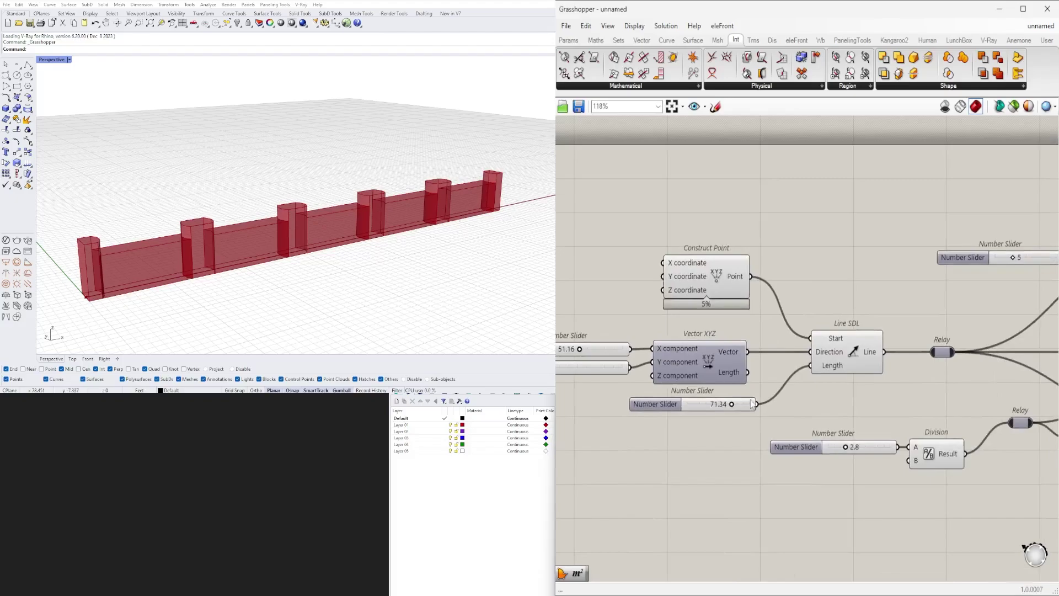
right_click(657, 406)
type("LENGTH")
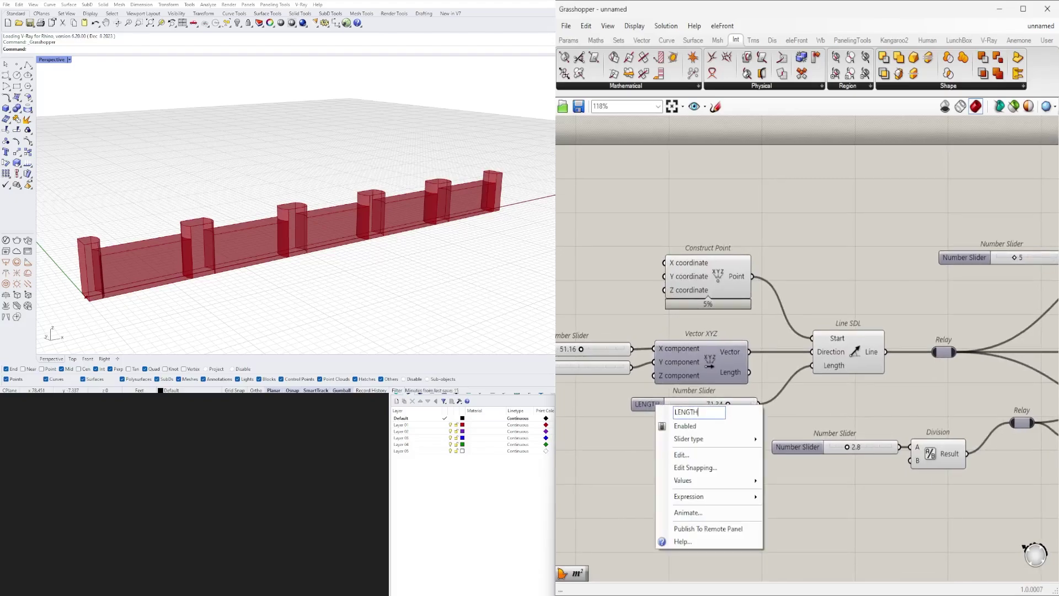
key("Return")
- Put the X DIR and Y DIR sliders together in one group
scroll(699, 375, "down", 1)
right_click_drag(700, 375, 868, 371)
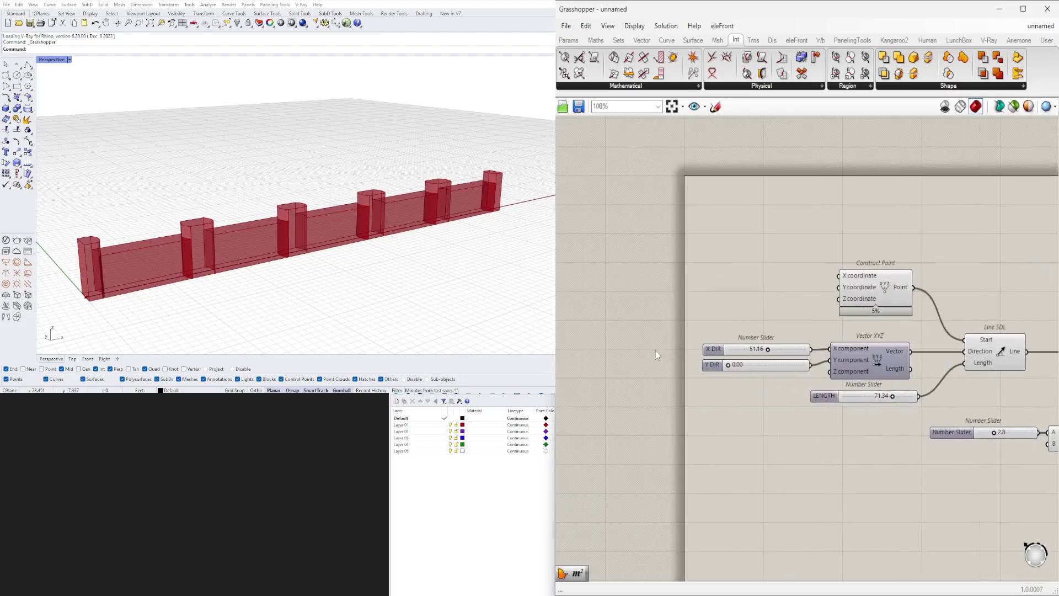
left_click(712, 348)
scroll(711, 349, "up", 2)
left_click(716, 365, "shift")
key("ctrl+g")
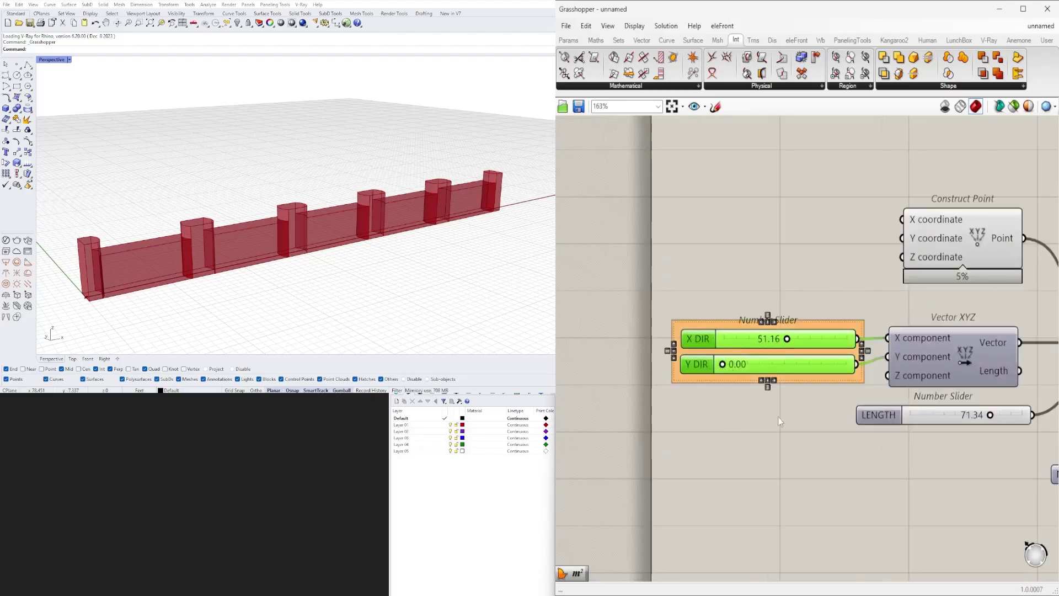
- Group the LENGTH slider on its own and nudge it slightly below Vector XYZ
right_click_drag(877, 419, 723, 395)
left_click(728, 381)
key("ctrl+g")
left_click_drag(731, 377, 731, 384)
left_click(937, 510)
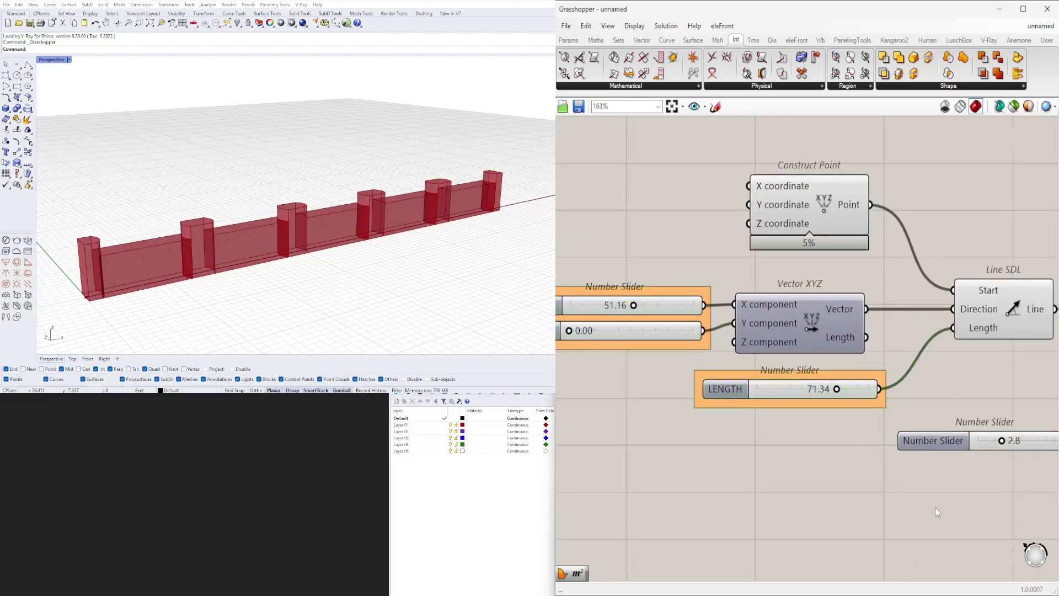
- Rename the slider feeding the Division A input as DEPTH
scroll(982, 470, "down", 2)
right_click_drag(983, 470, 754, 447)
mouse_move(866, 447)
right_mouse_down()
mouse_move(659, 432)
mouse_move(879, 447)
right_mouse_up()
scroll(682, 431, "up", 4)
right_click(682, 430)
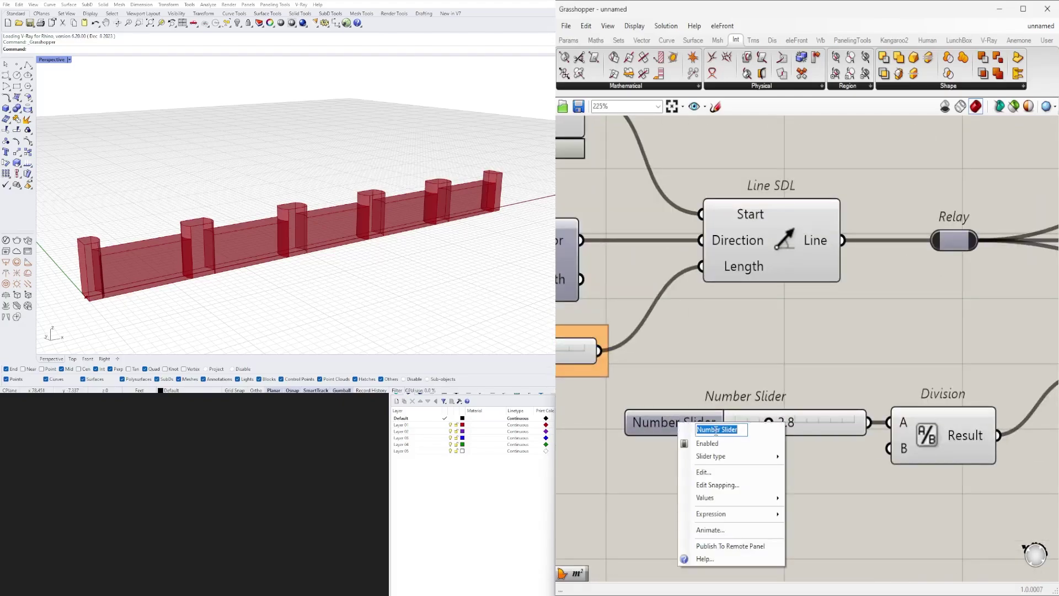
type("DEPTH")
key("Return")
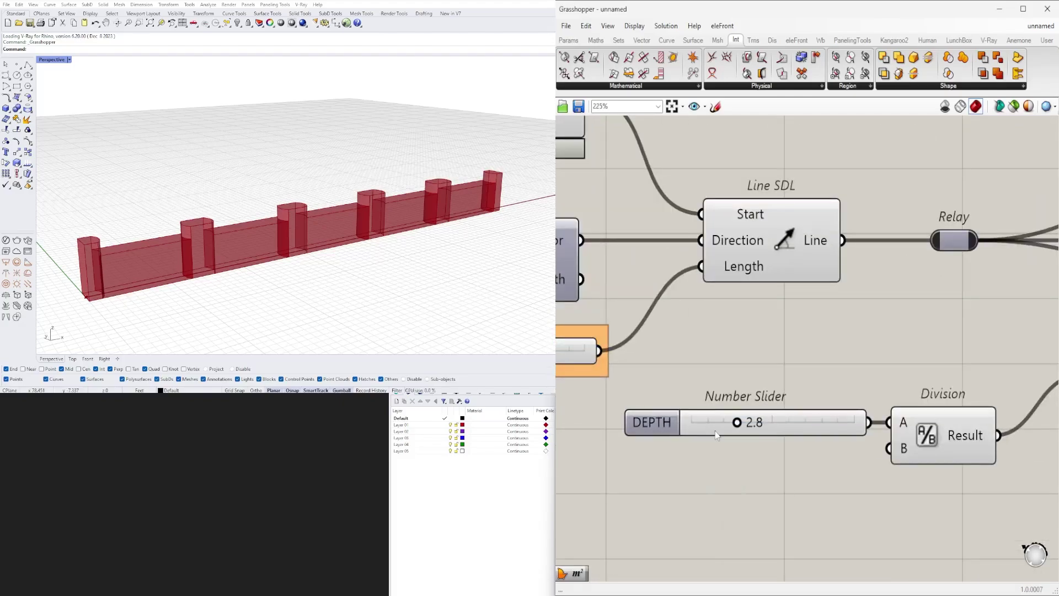
- Group the DEPTH slider and shift it slightly away from the Division component
left_click(716, 434)
key("ctrl+g")
left_click_drag(698, 433, 682, 434)
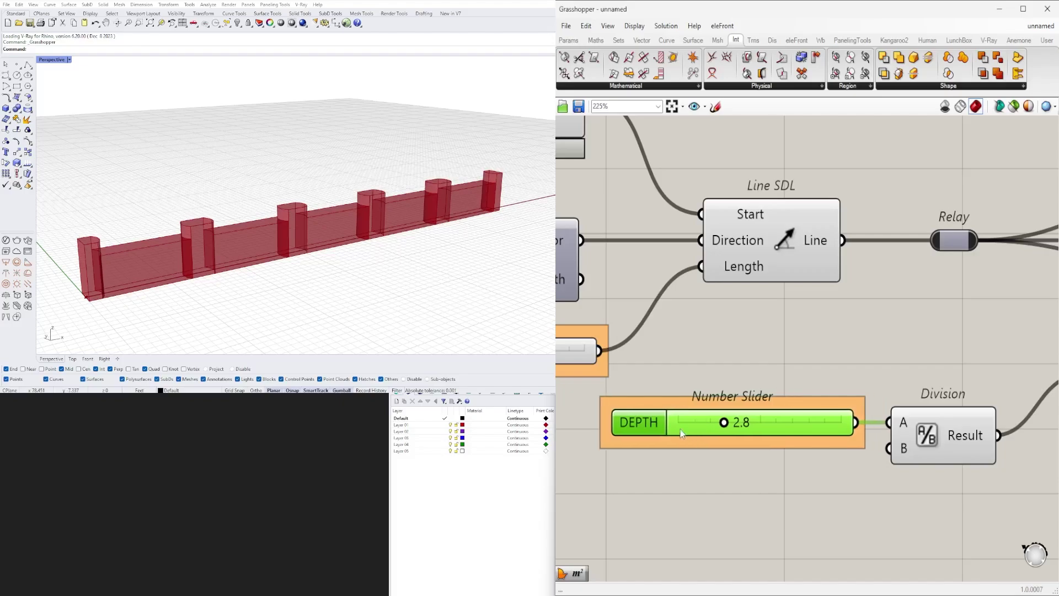
left_click(874, 380)
- Rename the slider feeding the Divide Curve Count input as DIVISIONS and place it in its own group
scroll(874, 379, "down", 5)
scroll(921, 402, "down", 2)
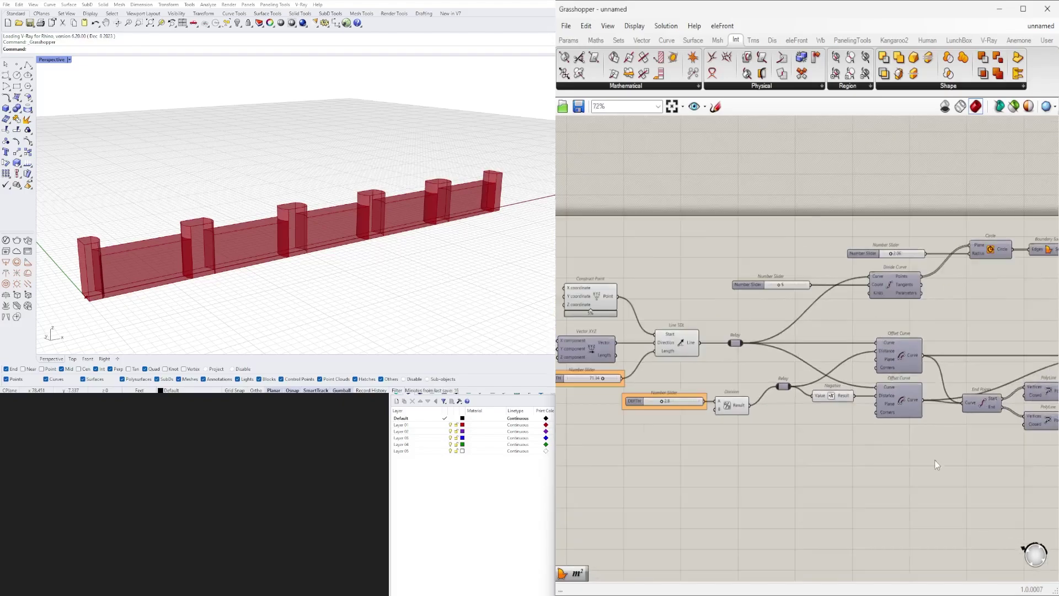
left_click_drag(919, 459, 716, 342)
scroll(796, 297, "up", 5)
right_click(706, 267)
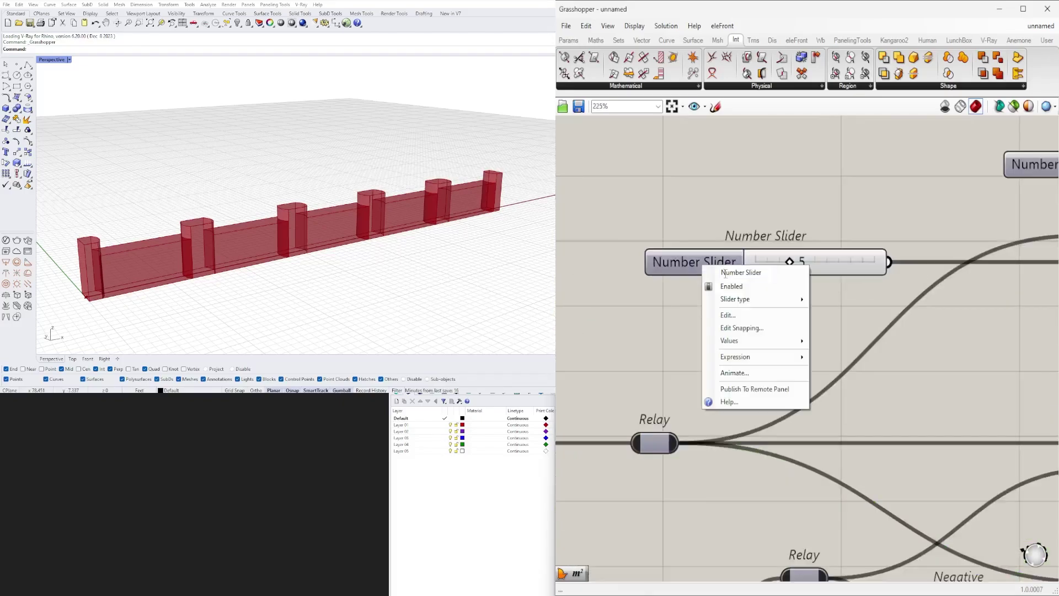
type("DIVISIONS")
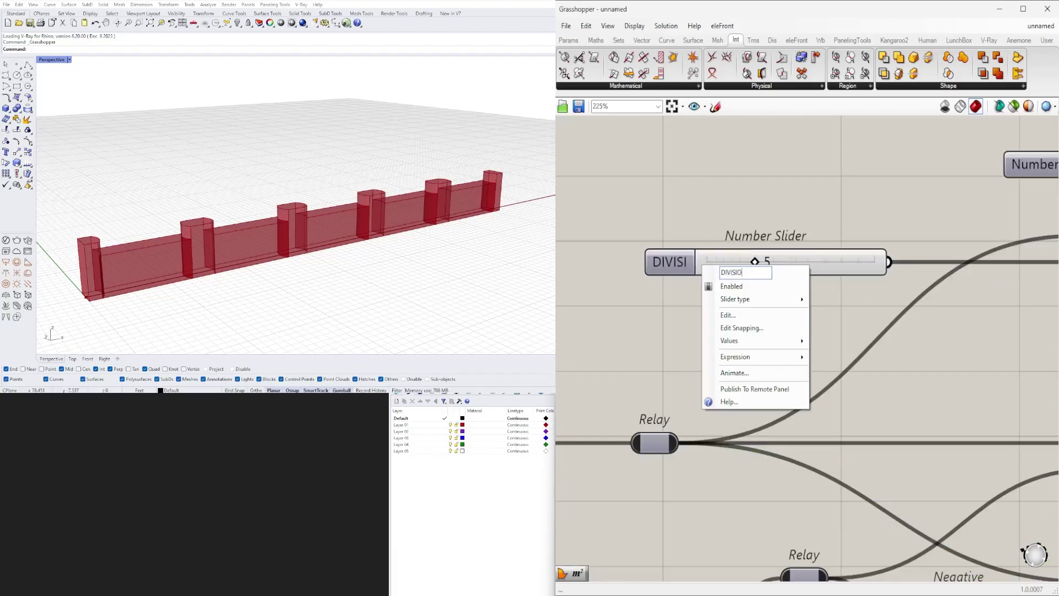
key("Return")
left_click(673, 263)
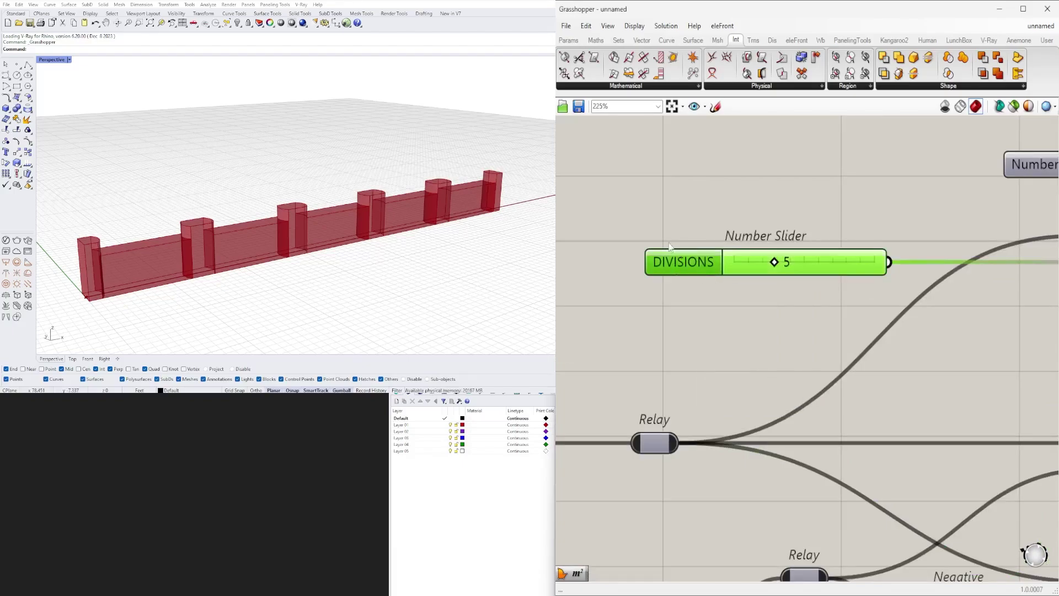
key("ctrl+g")
left_click(696, 212)
- Rename the slider feeding the Circle Radius input as CIRCLE SIZE
scroll(731, 227, "down", 6)
scroll(735, 243, "up", 2)
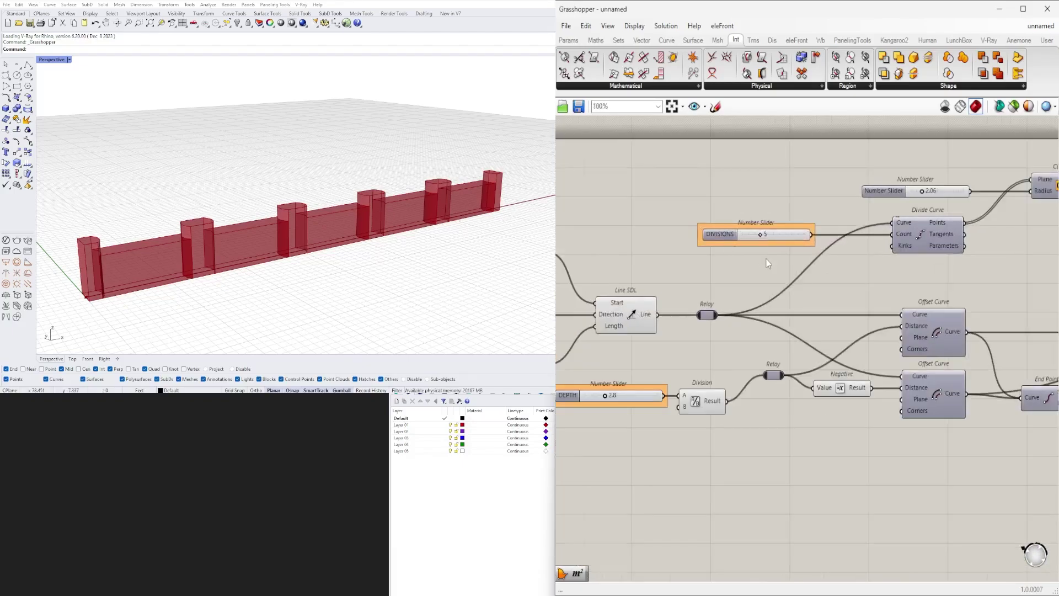
scroll(766, 259, "down", 1)
right_click_drag(913, 293, 832, 311)
scroll(808, 223, "up", 3)
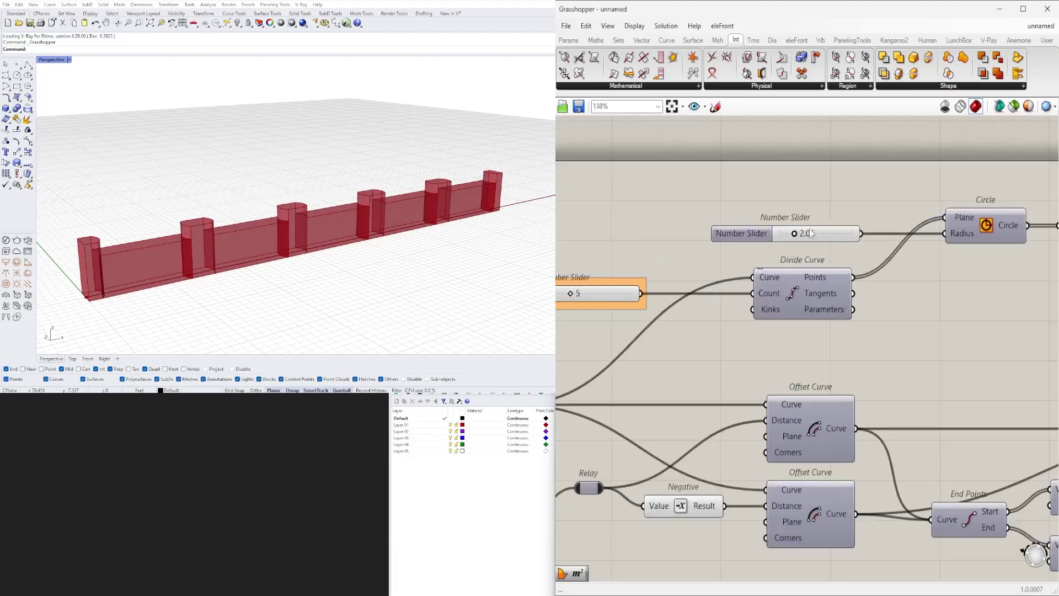
scroll(729, 226, "up", 2)
right_click(741, 234)
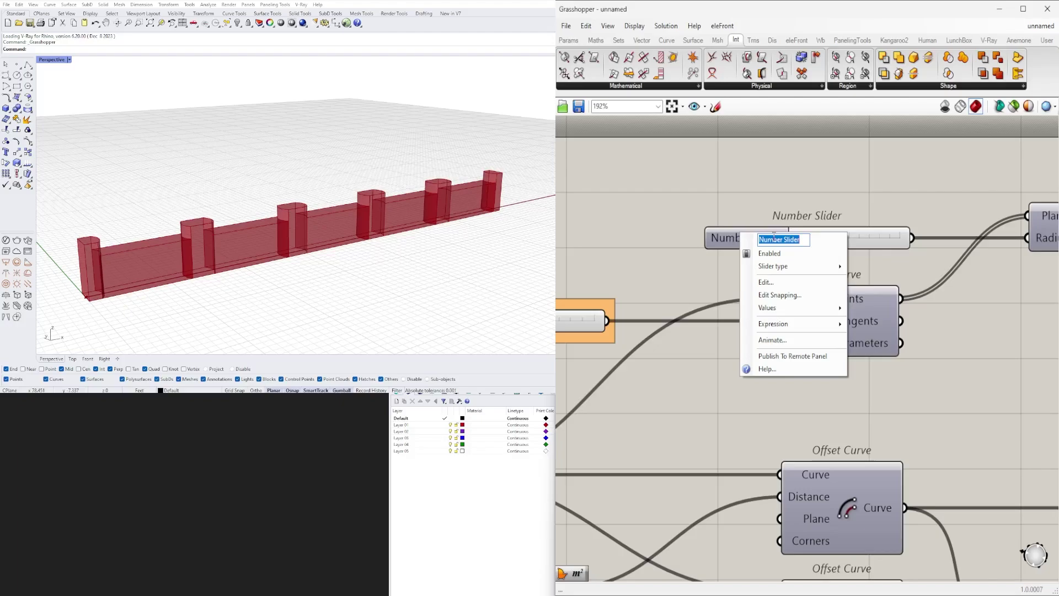
type("CIRCL")
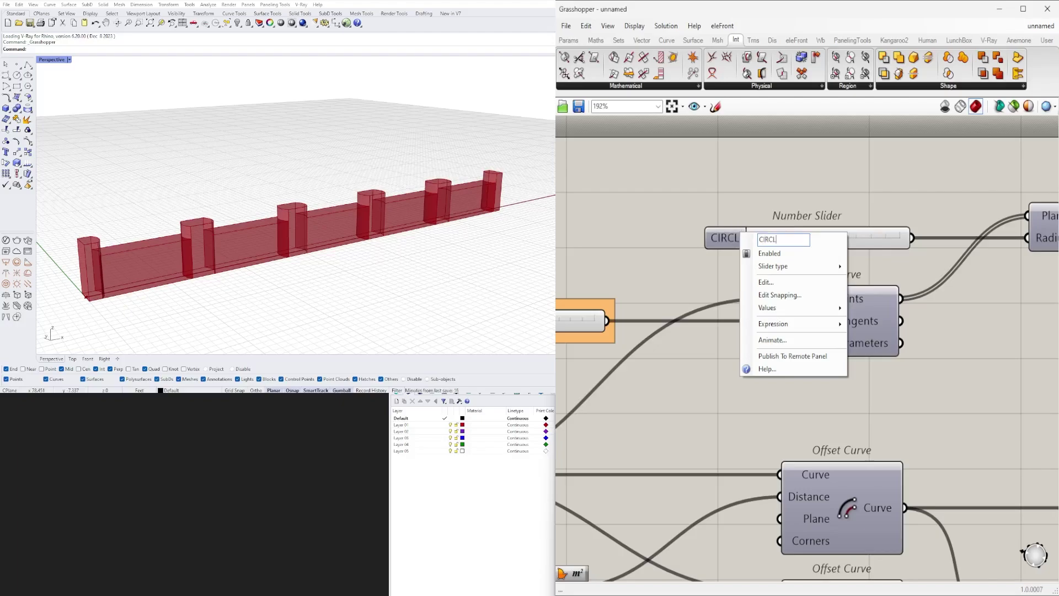
type("E SIZE")
key("Return")
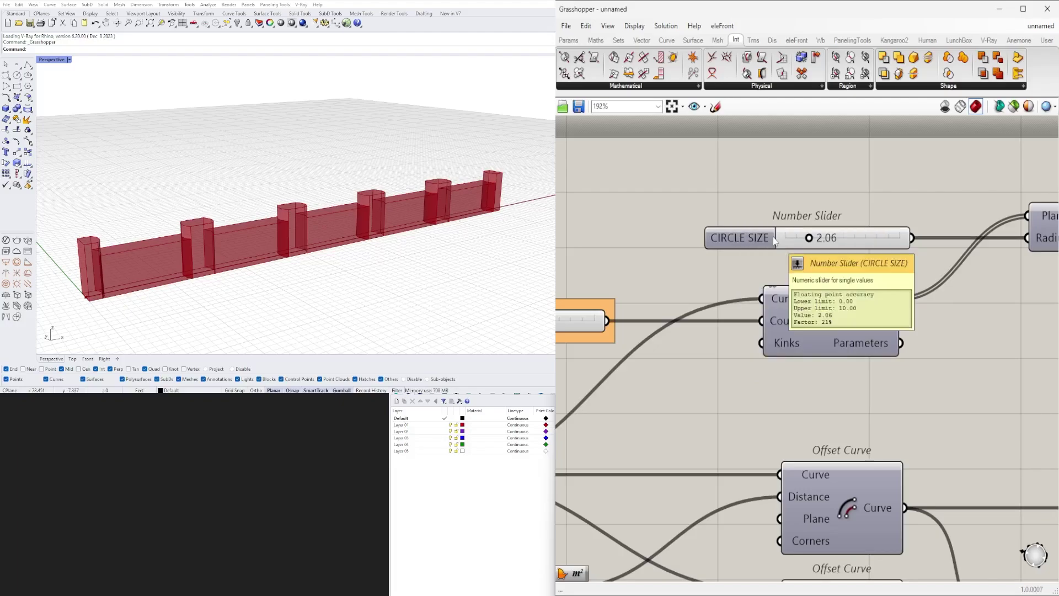
- Group the CIRCLE SIZE slider and move it slightly closer to the Circle component
left_click(740, 234)
key("ctrl+g")
left_click(740, 207)
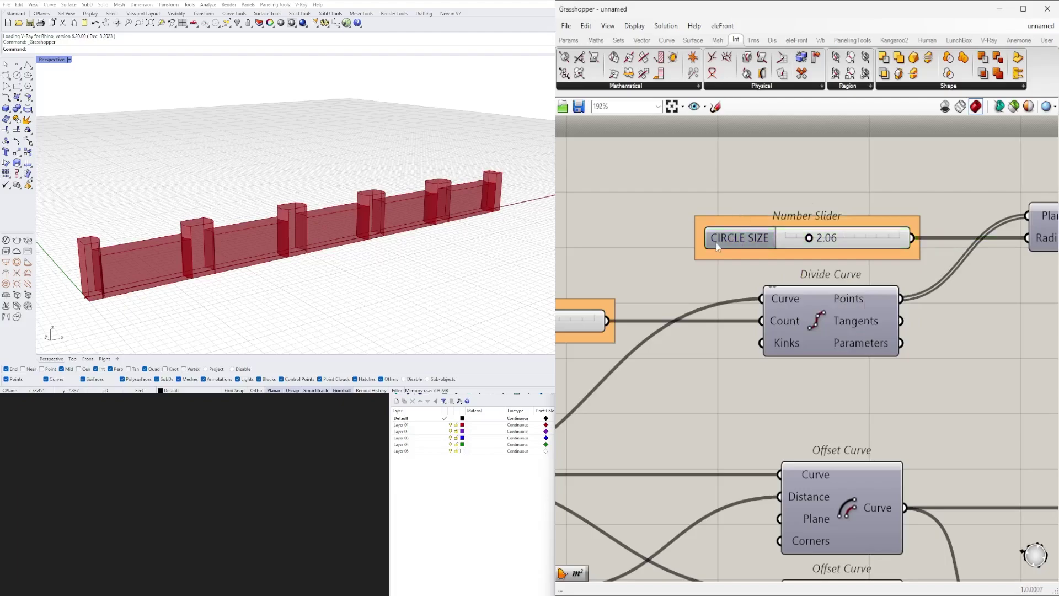
left_click_drag(716, 238, 743, 238)
left_click(786, 203)
- Rename the slider driving the column extrusion's Unit Z vector as EXTRUDE 1 and put it in its own group
right_click_drag(1033, 226, 800, 227)
scroll(801, 230, "down", 5)
right_click_drag(778, 283, 951, 270)
scroll(987, 315, "down", 3)
right_click_drag(1006, 335, 792, 350)
right_click_drag(982, 352, 807, 345)
scroll(806, 345, "up", 4)
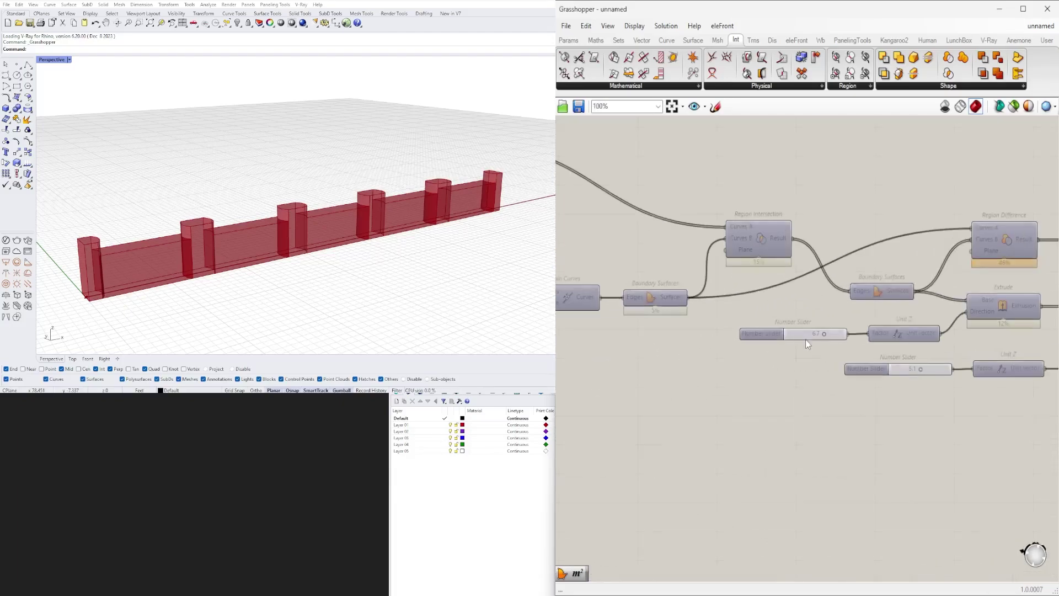
scroll(821, 338, "up", 2)
key("ctrl+a")
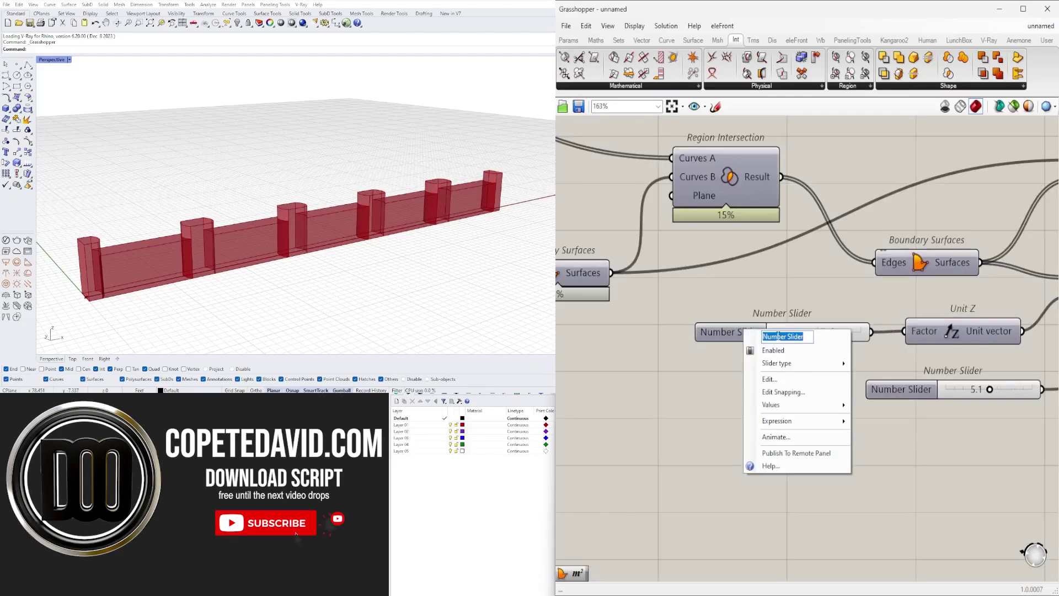
type("EXTRUDE")
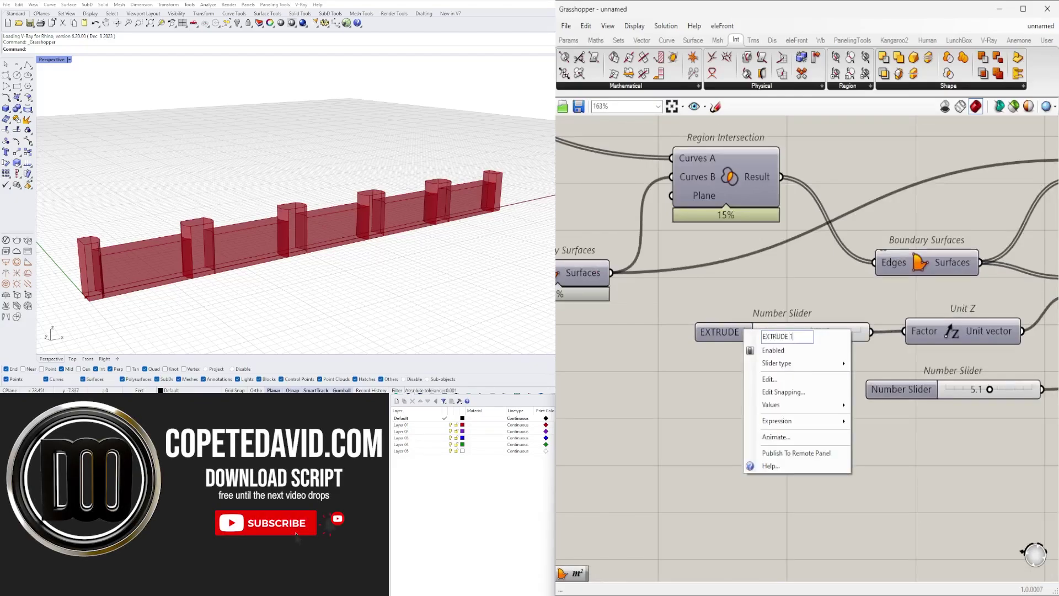
type(" 1")
key("Return")
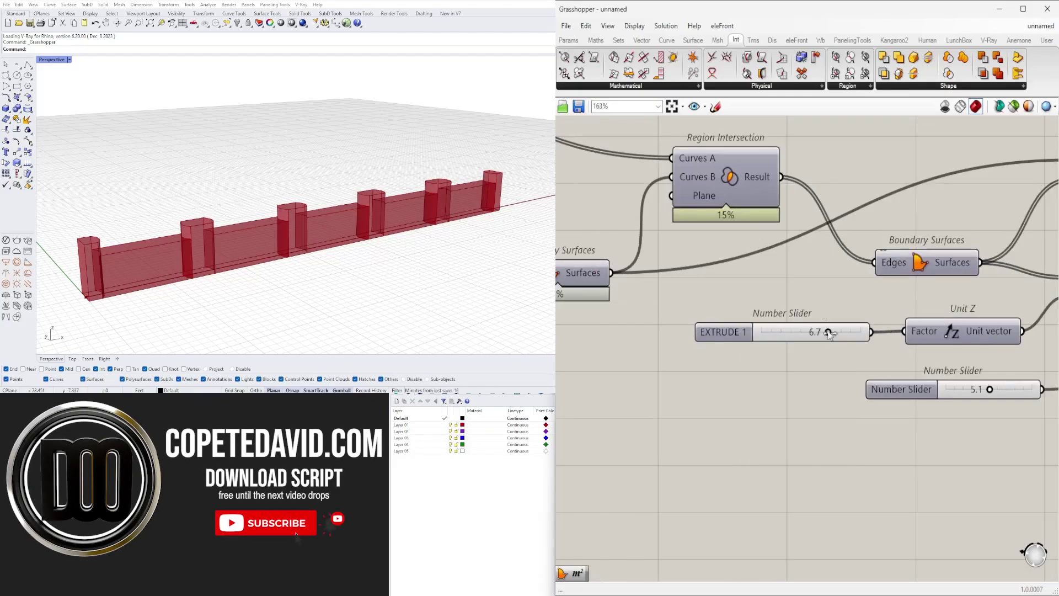
left_click(729, 333)
- Rename the slider driving the lower wall extrusion's Unit Z vector as EXTRUDE 2 and put it in its own group
right_click(870, 389)
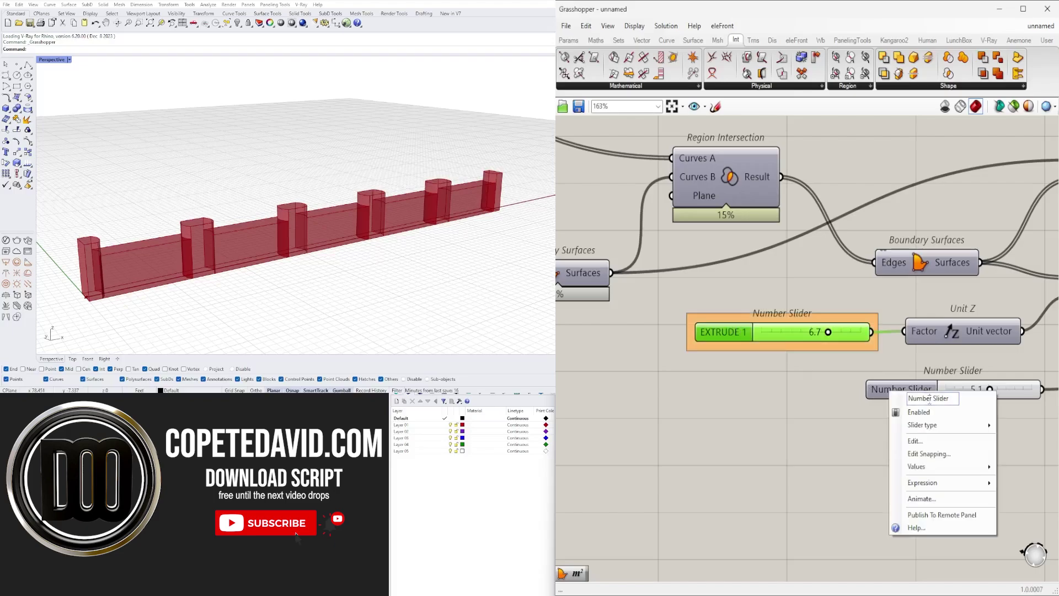
key("ctrl+a")
type("EXTRUDE 1")
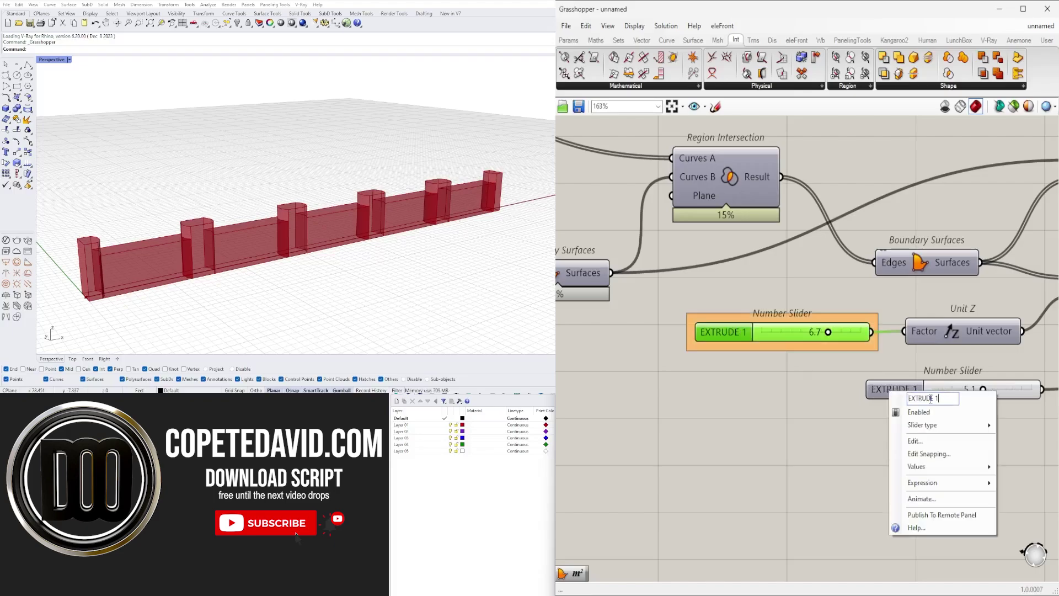
key("Return")
left_click(888, 390)
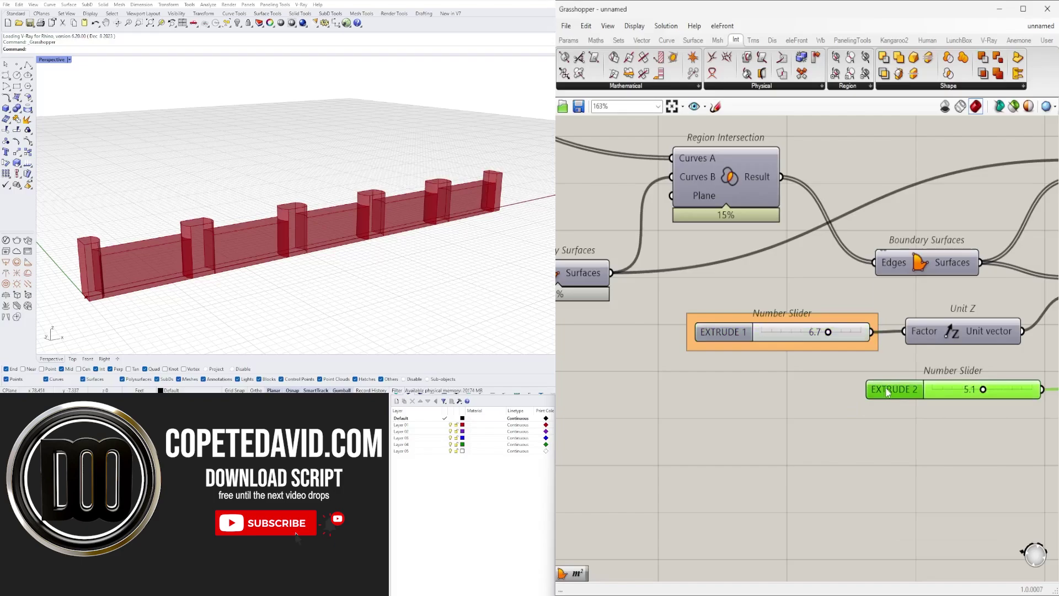
key("ctrl+g")
scroll(794, 422, "down", 3)
left_click(808, 452)
- Group the Geometry output parameters at the end of the definition
scroll(867, 455, "down", 3)
right_click_drag(952, 466, 685, 456)
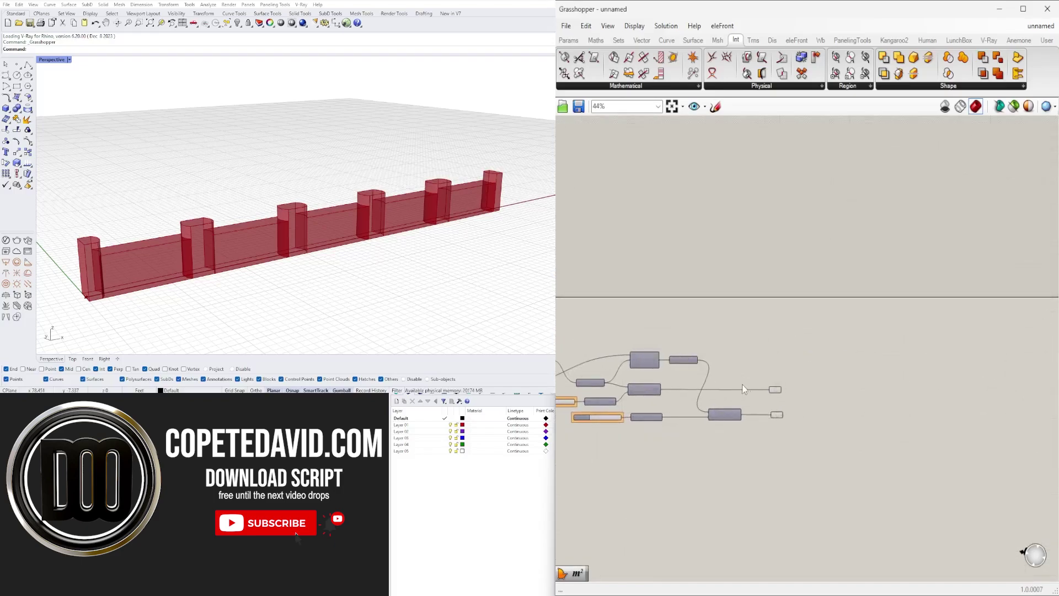
scroll(745, 384, "up", 4)
left_click_drag(853, 490, 776, 338)
scroll(803, 323, "down", 5)
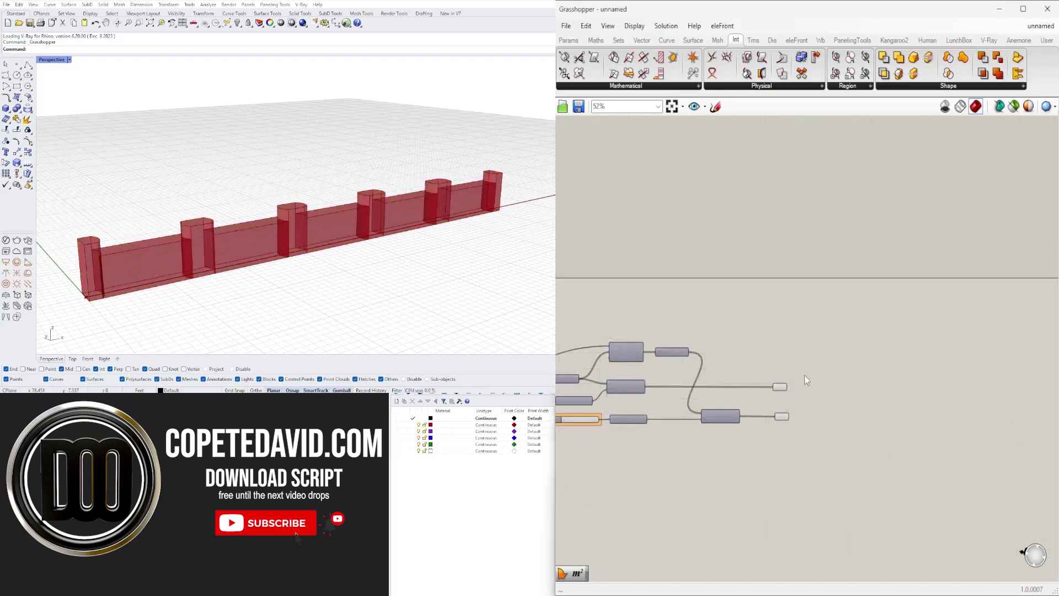
mouse_move(804, 375)
right_mouse_down()
mouse_move(826, 435)
mouse_move(990, 406)
mouse_move(845, 388)
mouse_move(812, 371)
right_mouse_up()
scroll(855, 388, "down", 1)
- Review the labelled slider groups and orbit the wall in the Rhino viewport to see it from another side
scroll(808, 390, "up", 2)
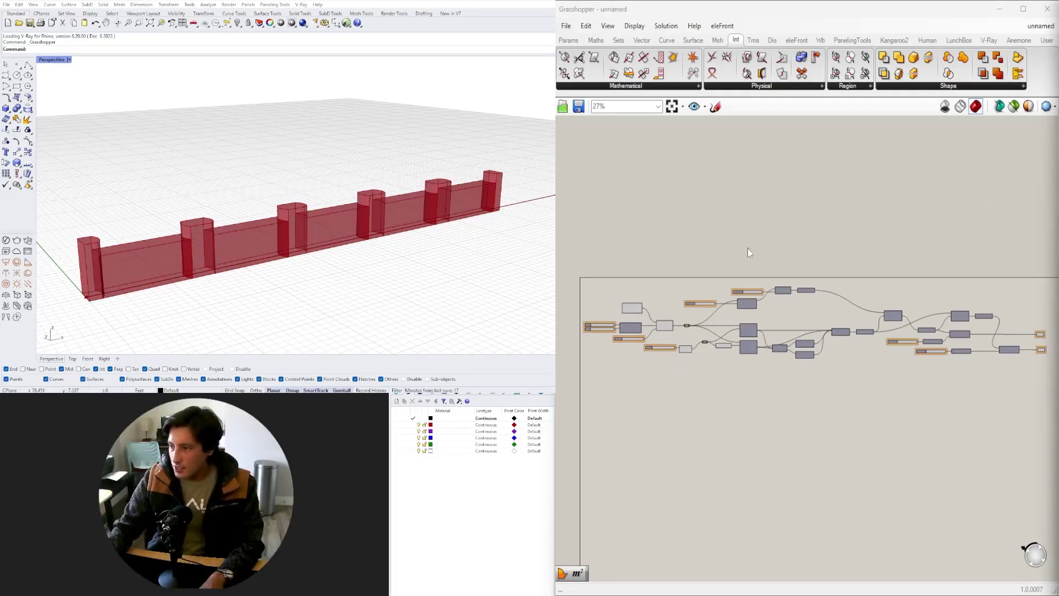
scroll(723, 325, "up", 5)
right_click_drag(370, 191, 335, 216)
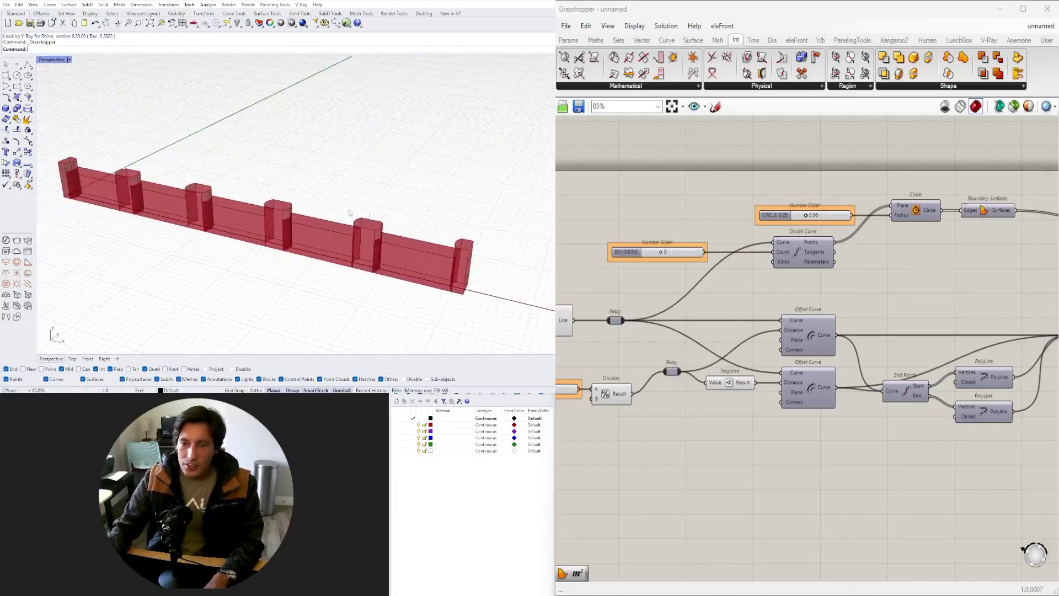
- Examine the wall's end columns in the Rhino viewport against the baseline produced by the Line SDL component
scroll(444, 254, "up", 8)
right_click_drag(473, 265, 408, 217)
scroll(490, 253, "down", 2)
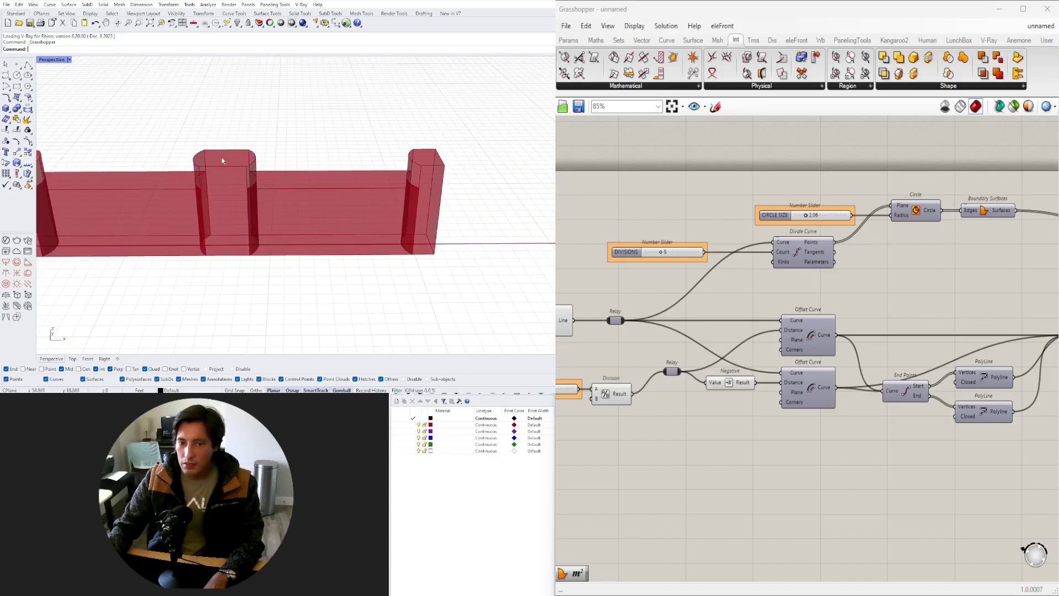
scroll(392, 189, "down", 5)
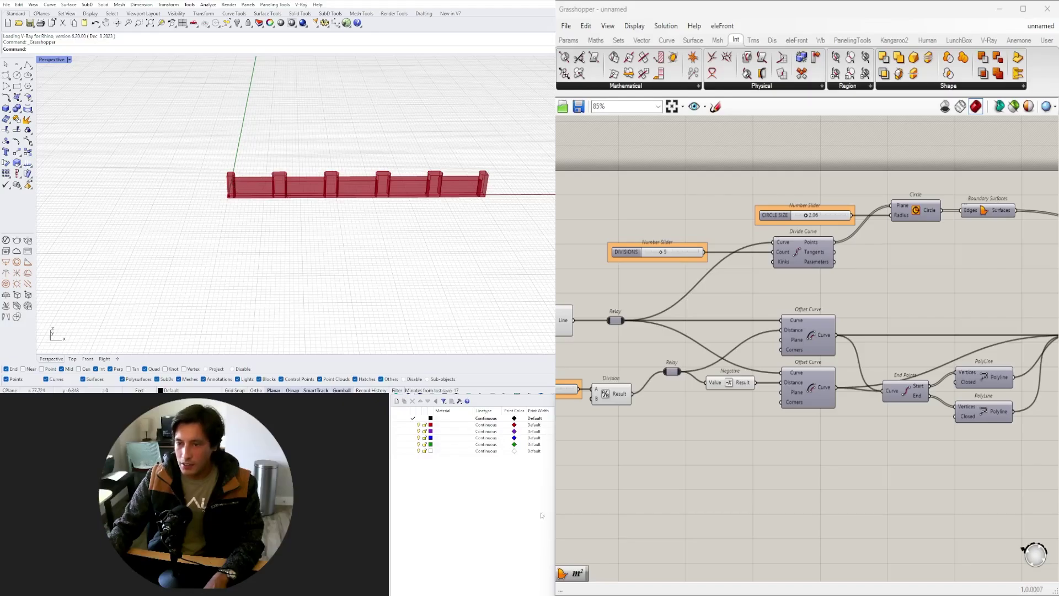
scroll(785, 284, "down", 2)
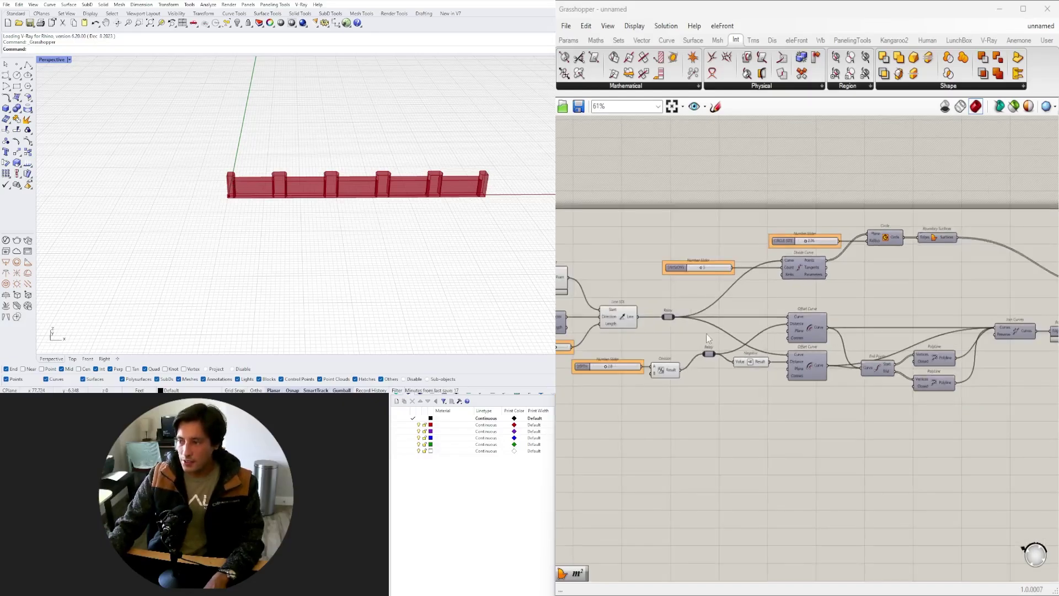
right_click_drag(662, 313, 783, 325)
left_click(735, 324)
scroll(241, 184, "up", 5)
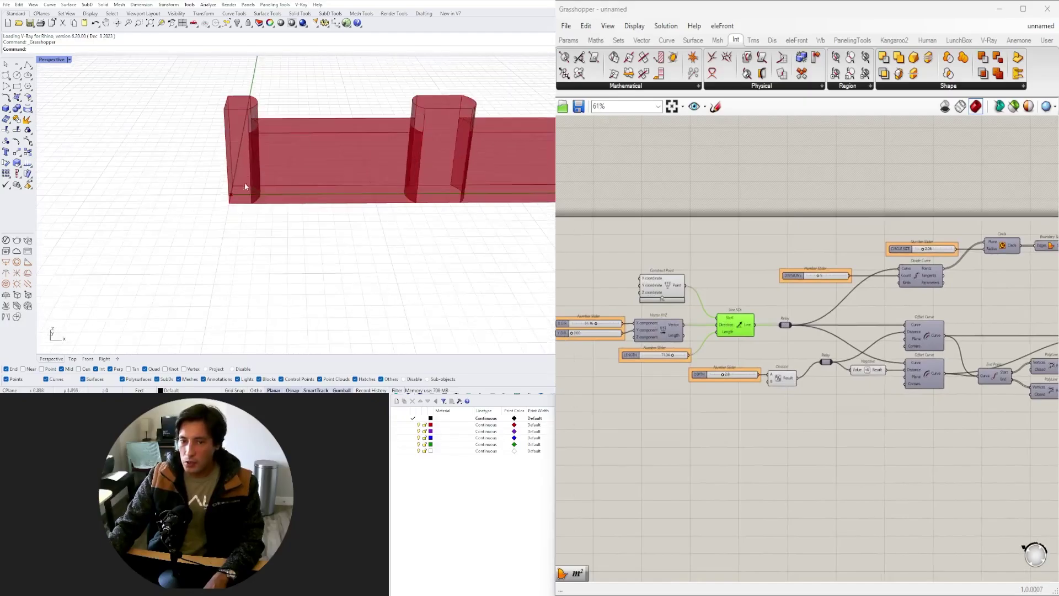
scroll(248, 198, "down", 3)
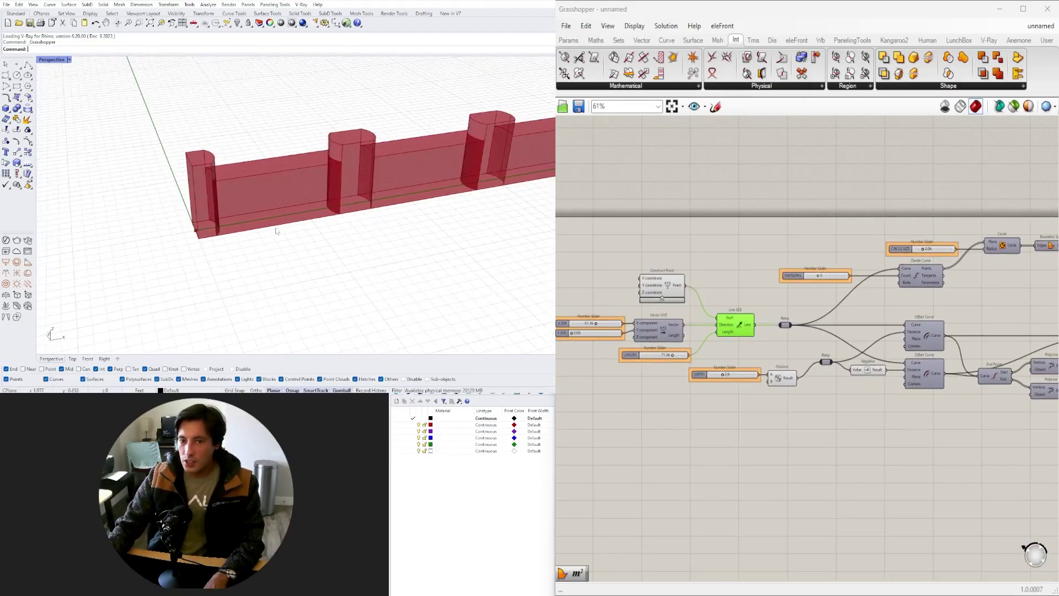
scroll(742, 329, "up", 2)
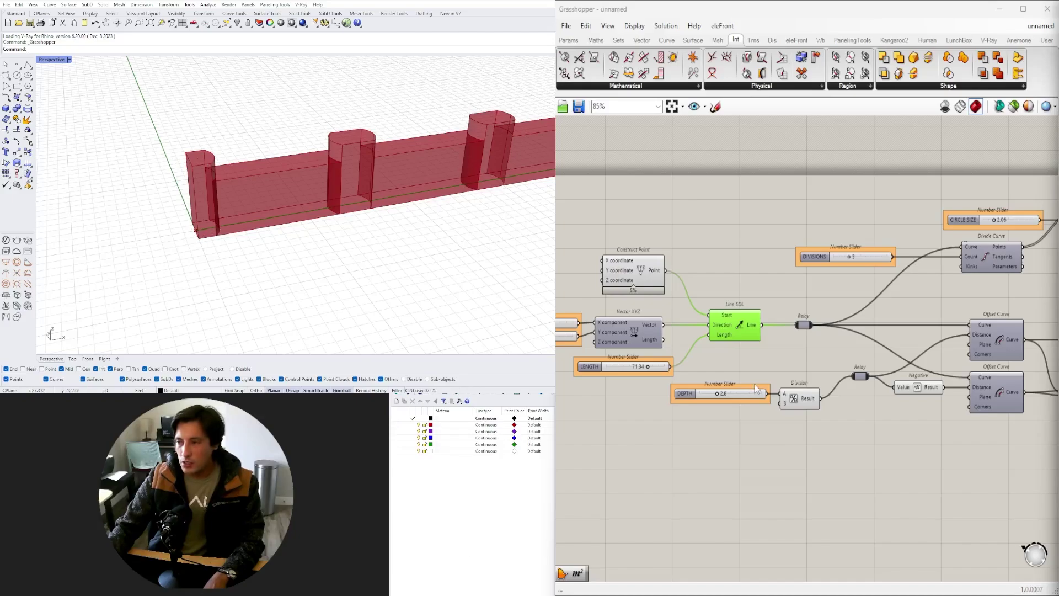
- Add an Extend Curve component below the Division component and feed the Line SDL output into its Curve input
right_click_drag(793, 501, 774, 440)
double_click(861, 430)
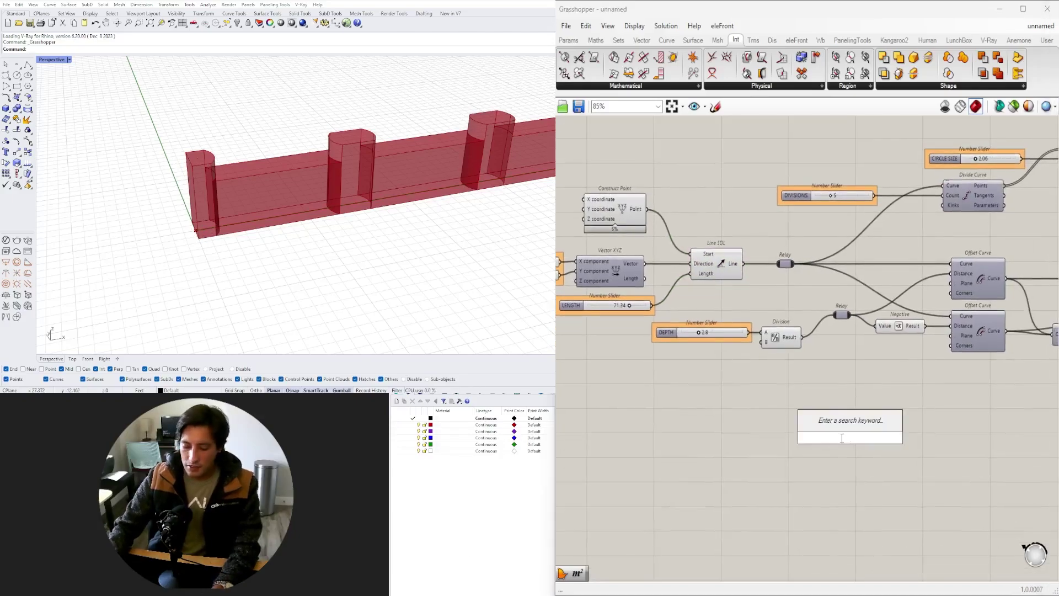
type("EXTEND")
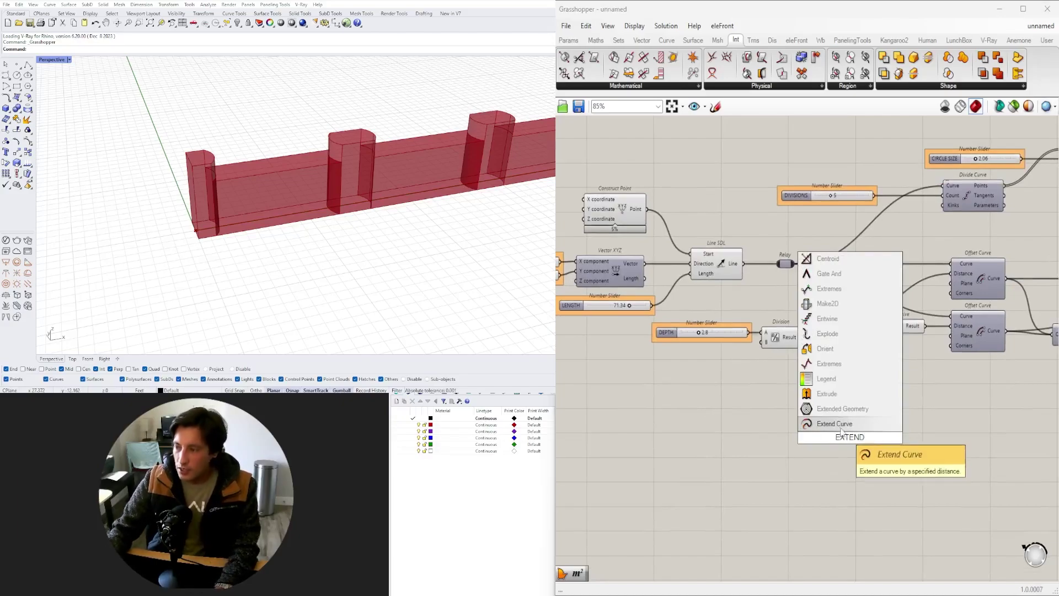
left_click(828, 426)
left_click_drag(827, 431, 792, 390)
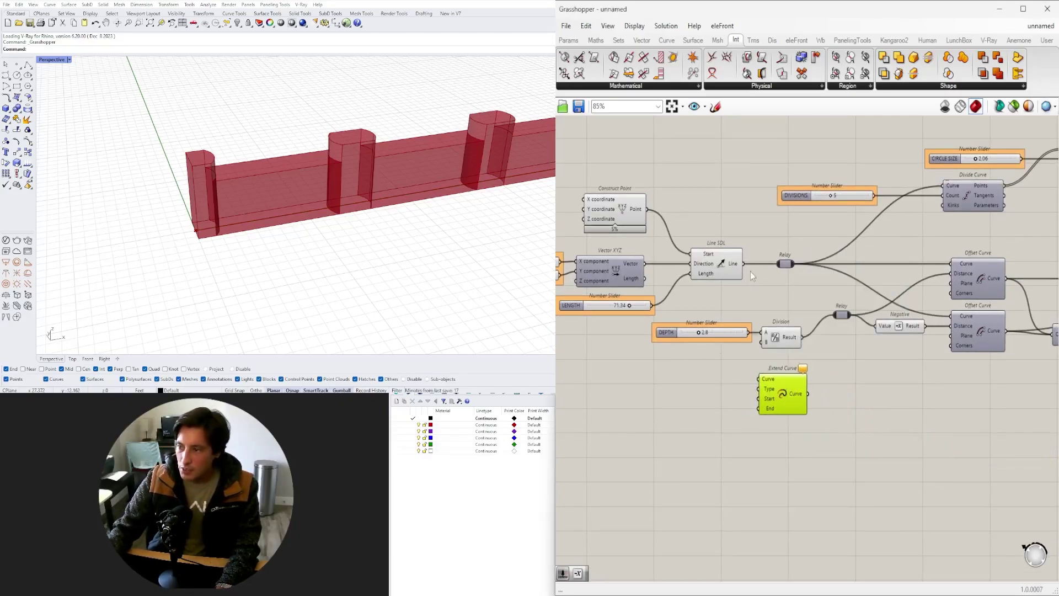
left_click_drag(743, 264, 765, 380)
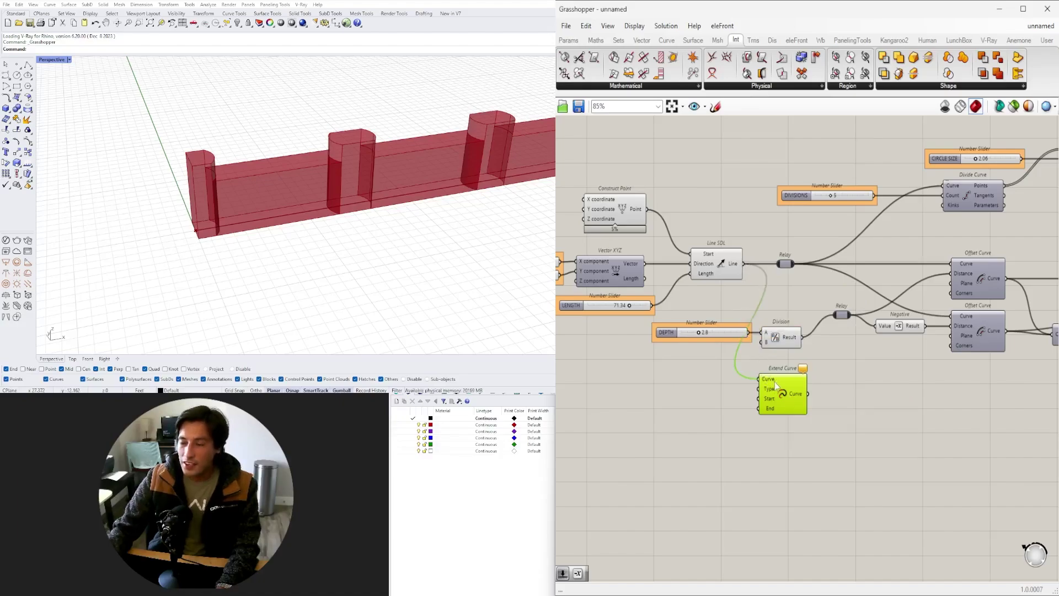
left_click(696, 410)
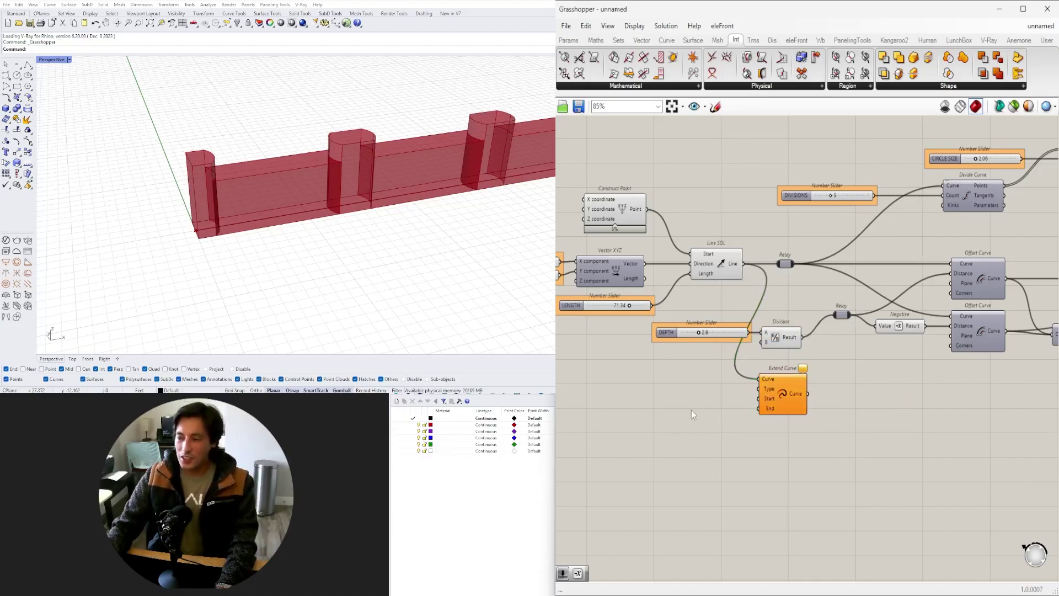
- Add a Negative component beside Extend Curve and wire its Result to both the Start and End inputs
double_click(691, 409)
type("nega")
key("Return")
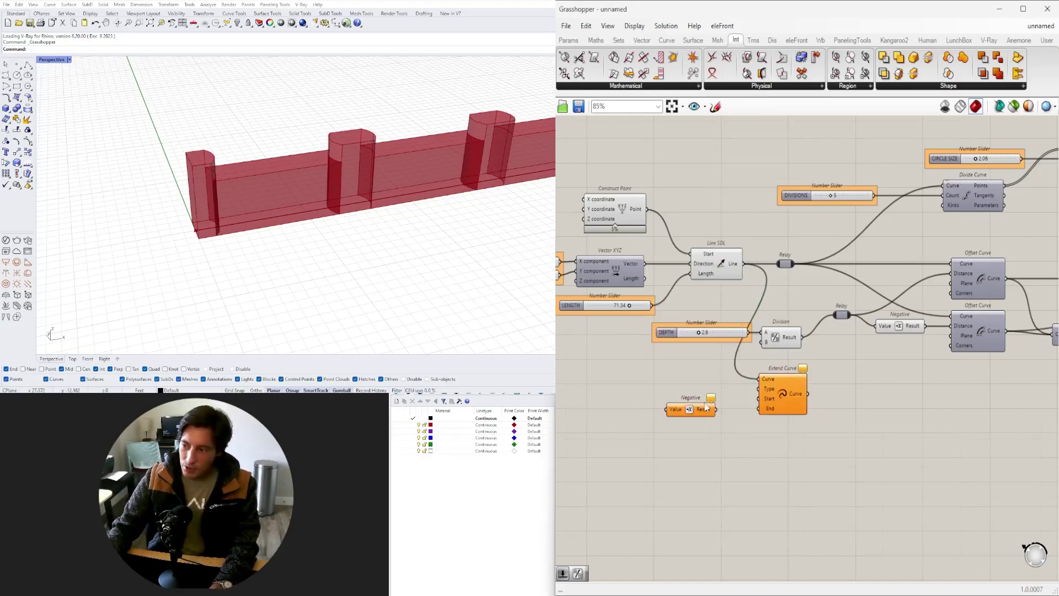
scroll(703, 403, "up", 3)
left_click_drag(705, 409, 738, 409)
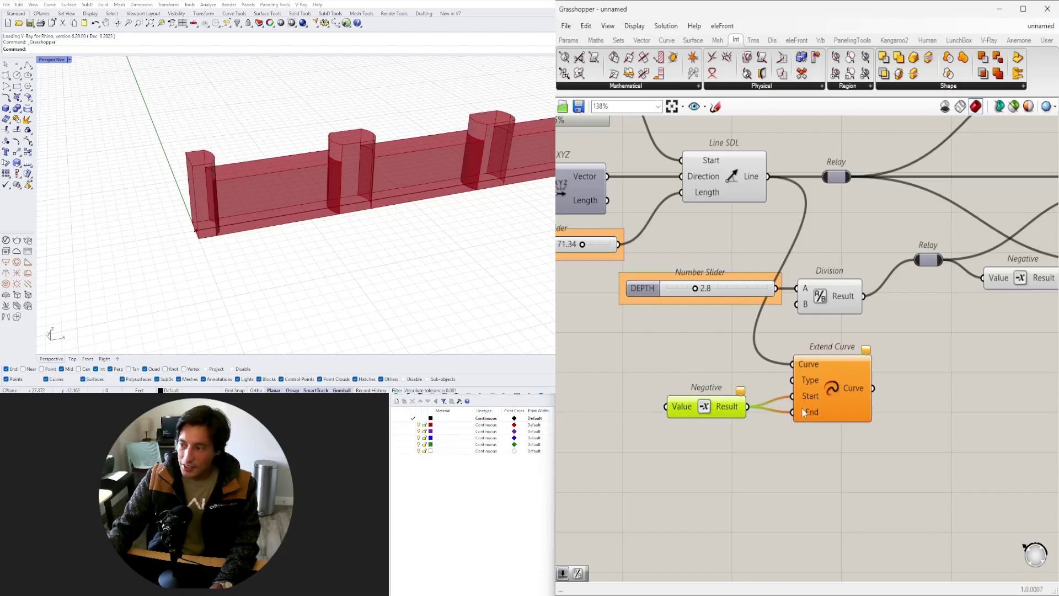
left_click(753, 180)
left_click(503, 229)
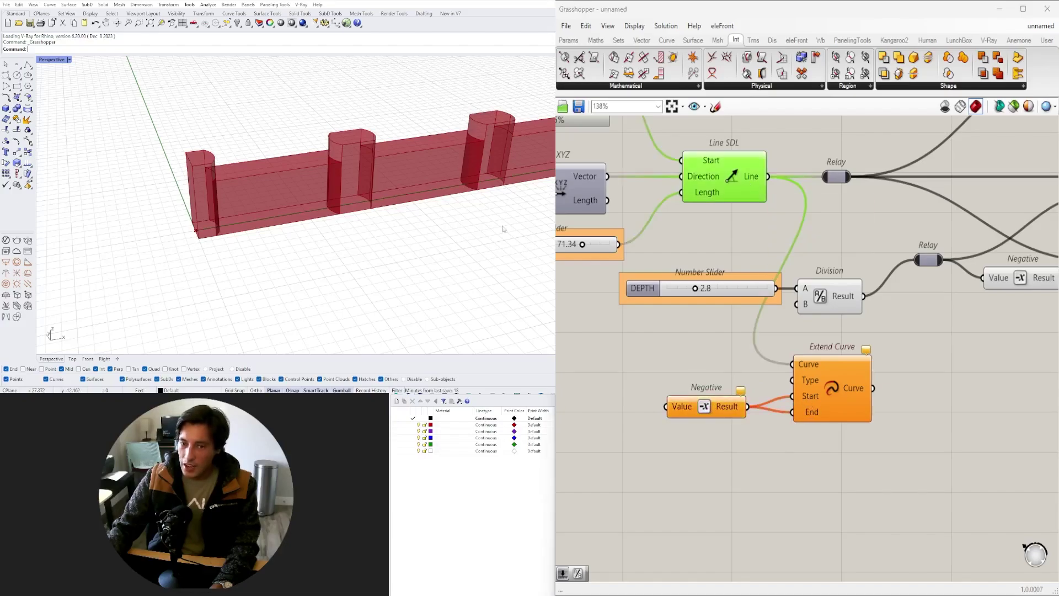
- Wire the CIRCLE SIZE slider into the new Negative component's Value and check the Extend Curve result at the wall's end
right_click_drag(748, 351, 843, 353)
scroll(843, 353, "down", 2)
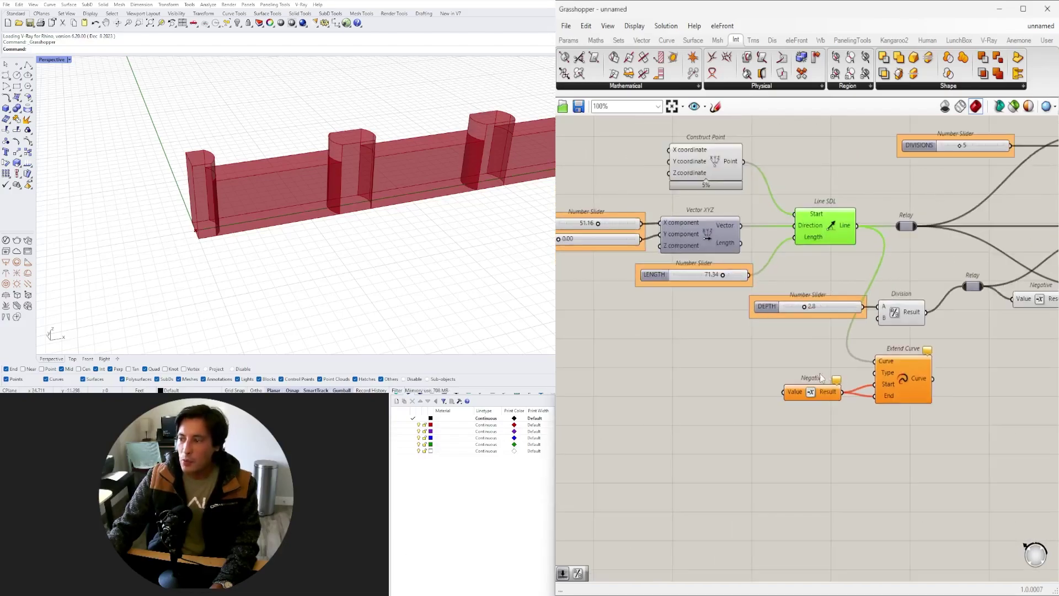
scroll(871, 389, "down", 2)
right_click_drag(944, 393, 781, 393)
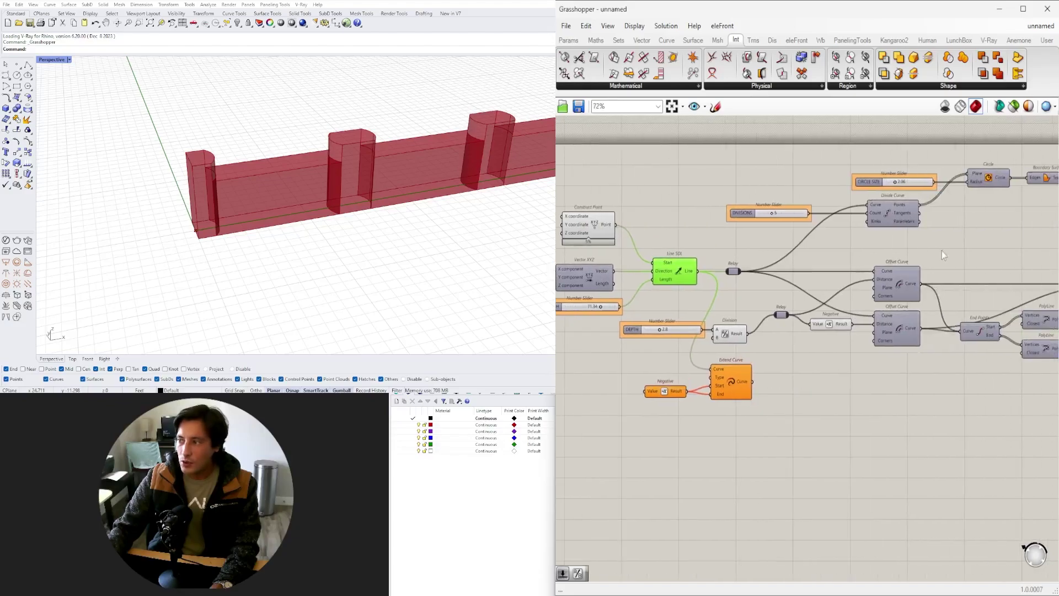
scroll(948, 181, "up", 3)
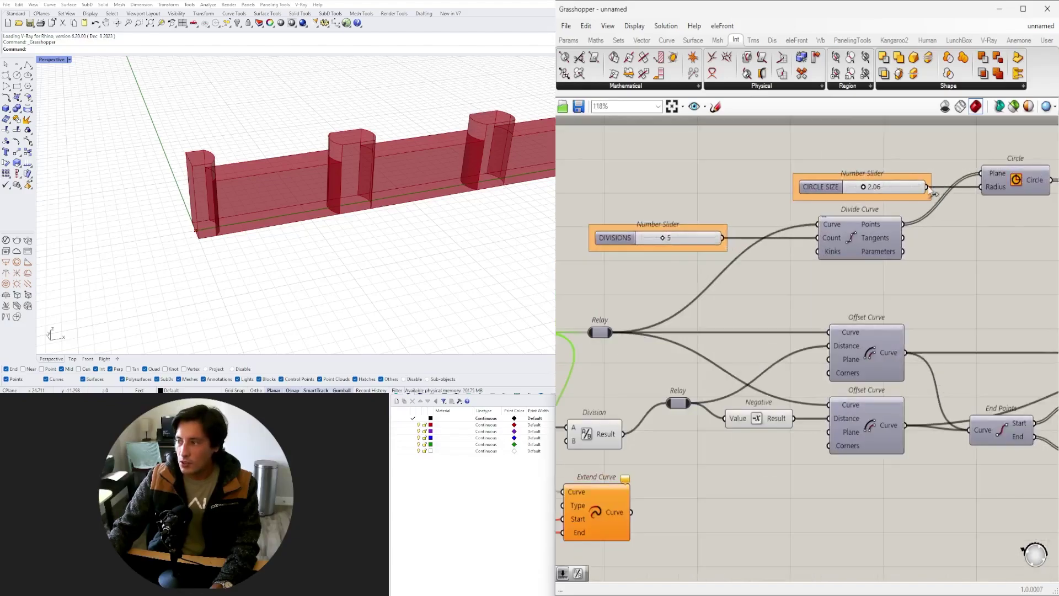
scroll(940, 192, "down", 7)
left_click_drag(928, 187, 615, 393)
scroll(848, 258, "up", 8)
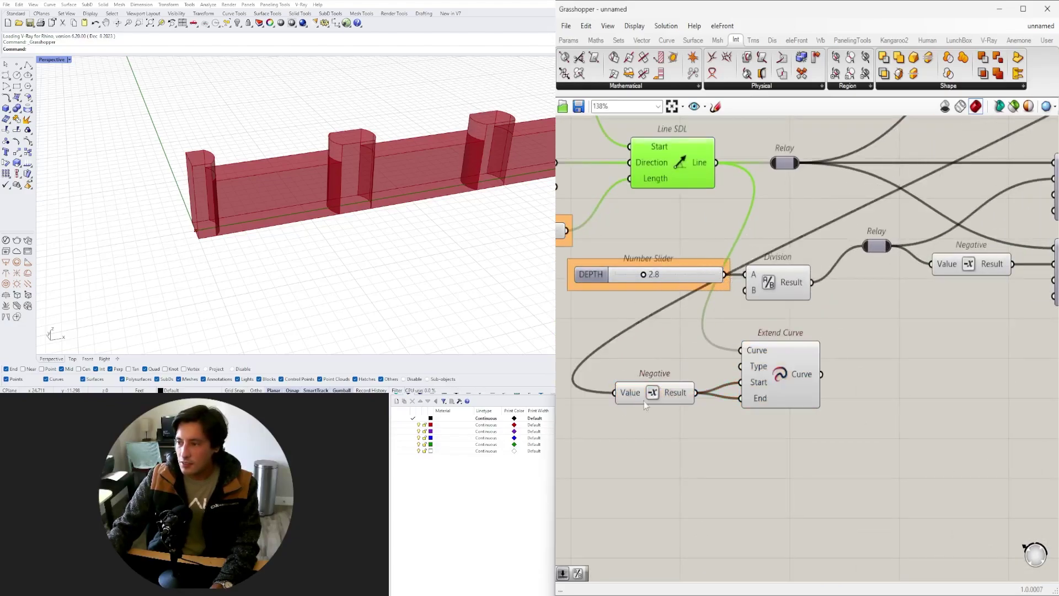
left_click(807, 366)
scroll(179, 229, "up", 5)
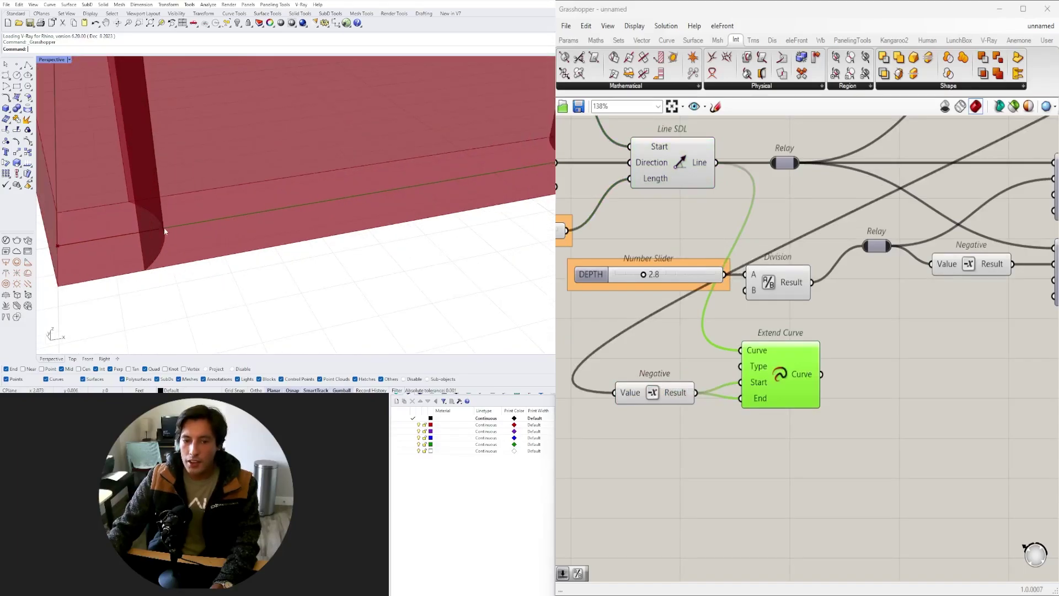
scroll(792, 296, "down", 3)
scroll(763, 409, "up", 2)
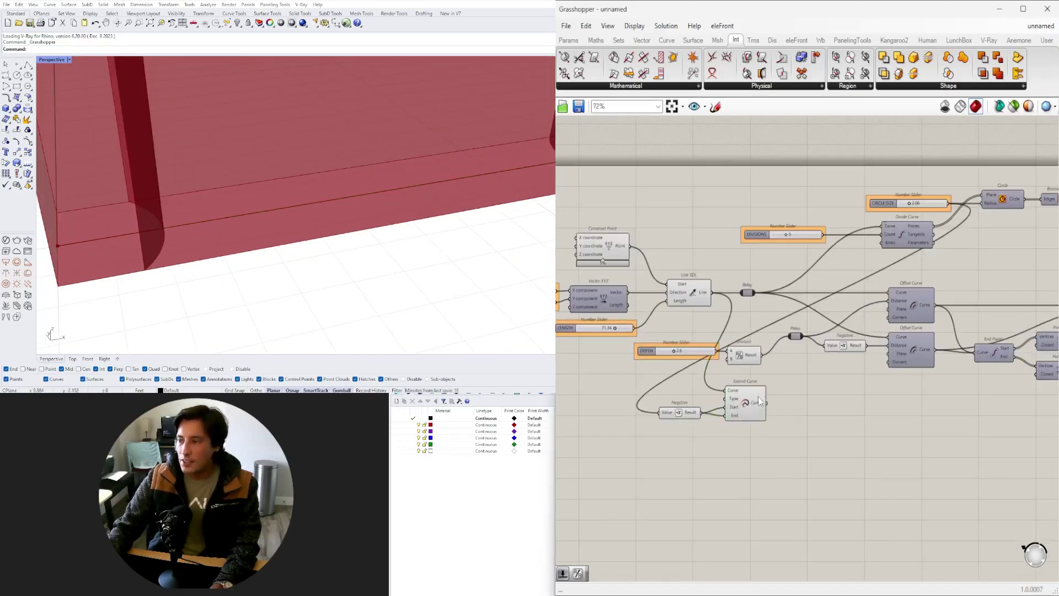
- Move the new Negative and Extend Curve components up between Line SDL and Divide Curve, below the DIVISIONS slider
left_click(853, 255)
left_click_drag(780, 460, 660, 398)
mouse_move(745, 409)
left_mouse_down()
mouse_move(812, 267)
mouse_move(835, 277)
left_mouse_up()
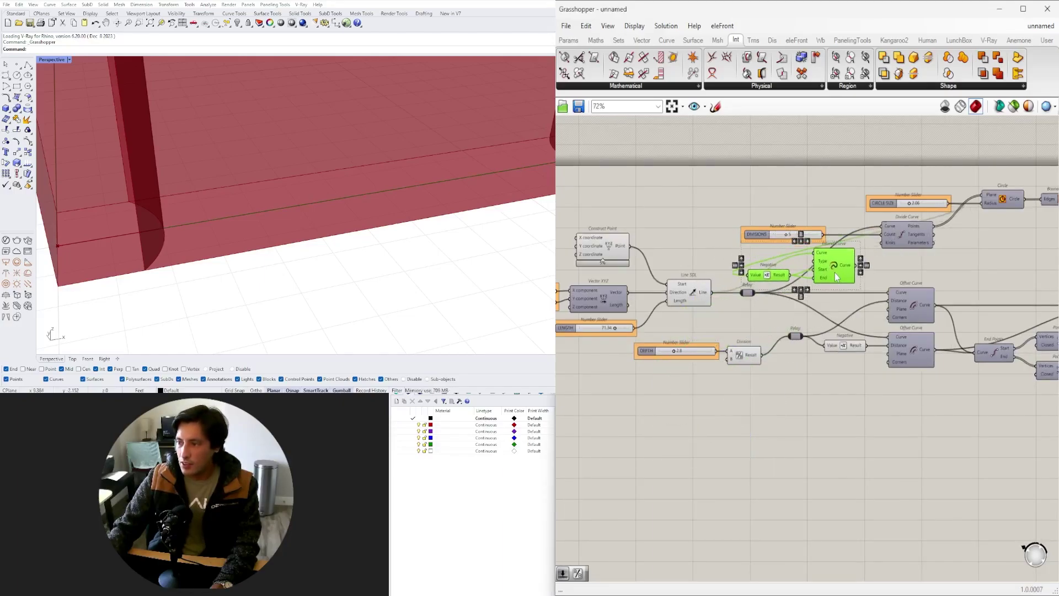
left_click(803, 254)
scroll(802, 252, "up", 3)
left_click_drag(744, 300, 741, 290)
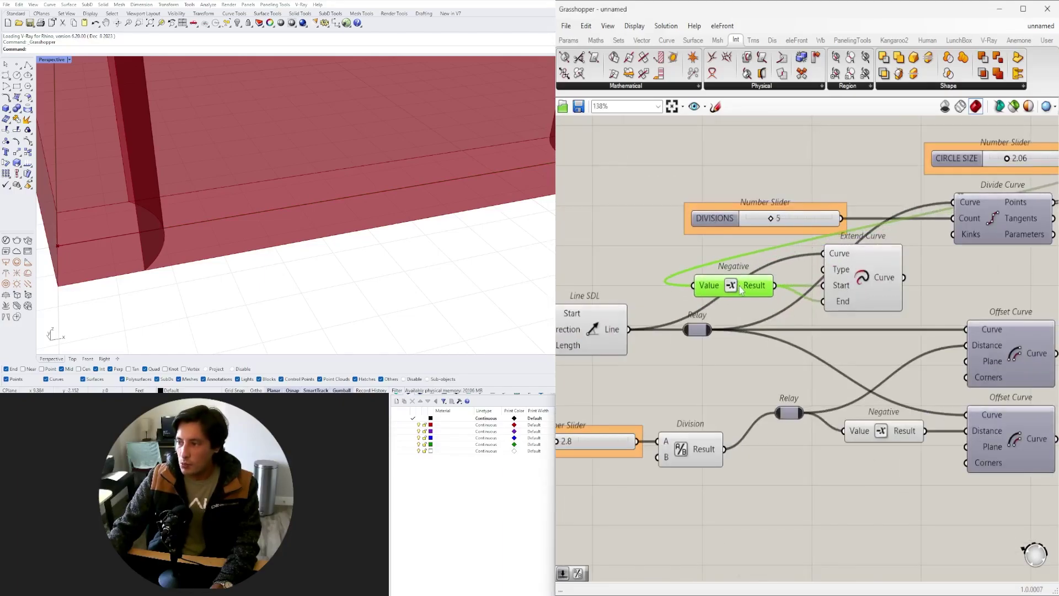
left_click(874, 274)
- Move the grouped CIRCLE SIZE slider back along the definition to sit above the Construct Point component
scroll(883, 316, "down", 3)
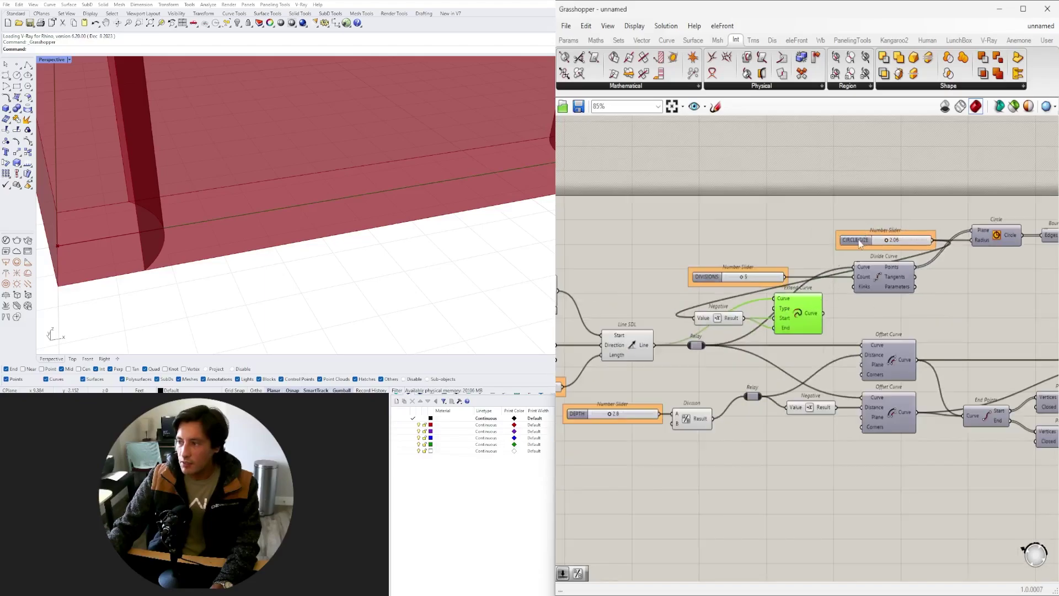
left_click_drag(860, 244, 618, 242)
right_click_drag(619, 242, 737, 242)
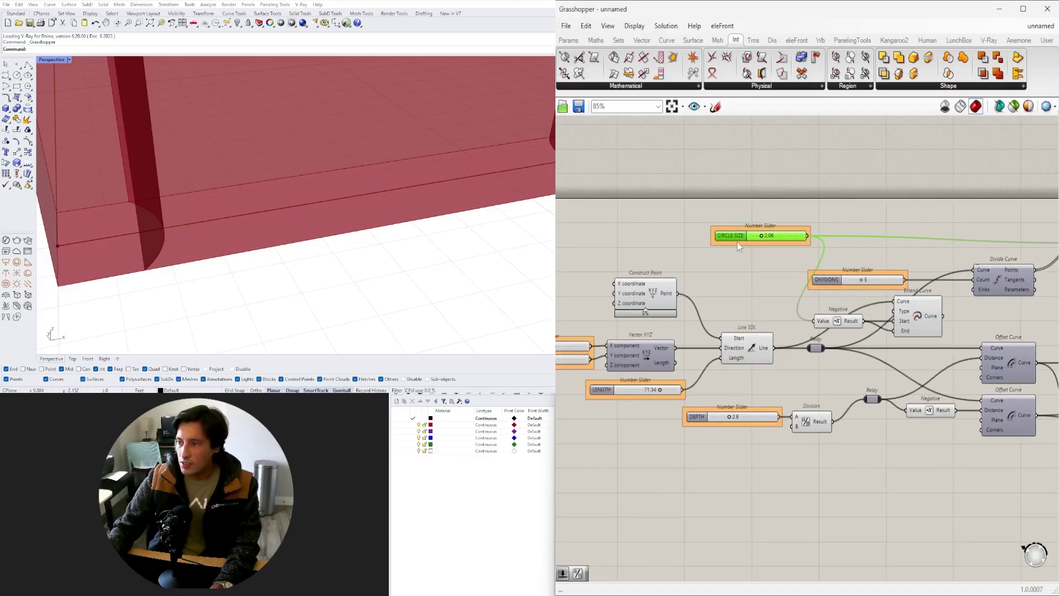
left_click_drag(737, 242, 671, 255)
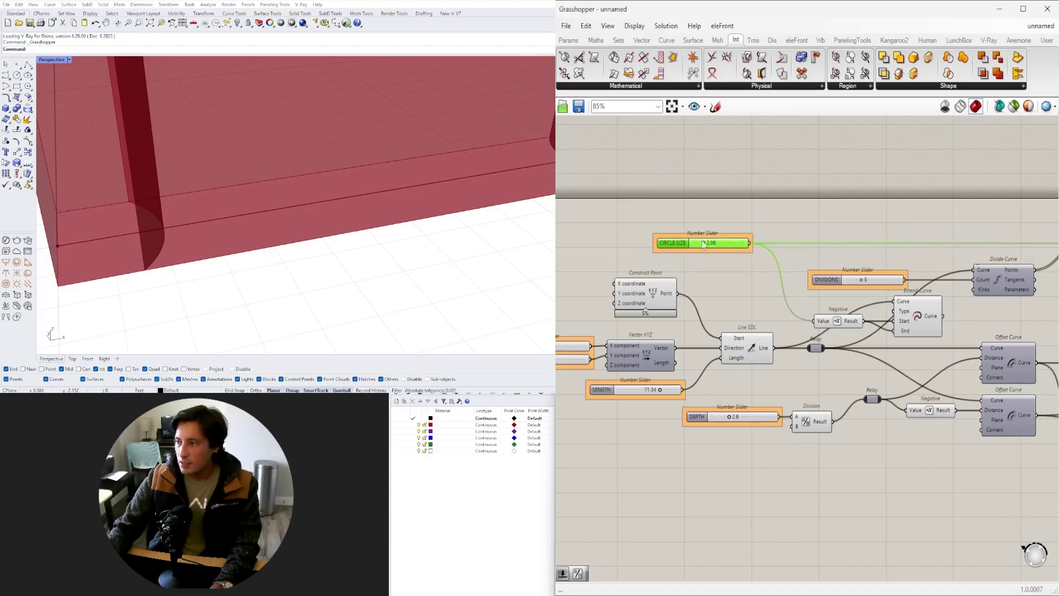
left_click(918, 265)
right_click_drag(921, 266, 859, 249)
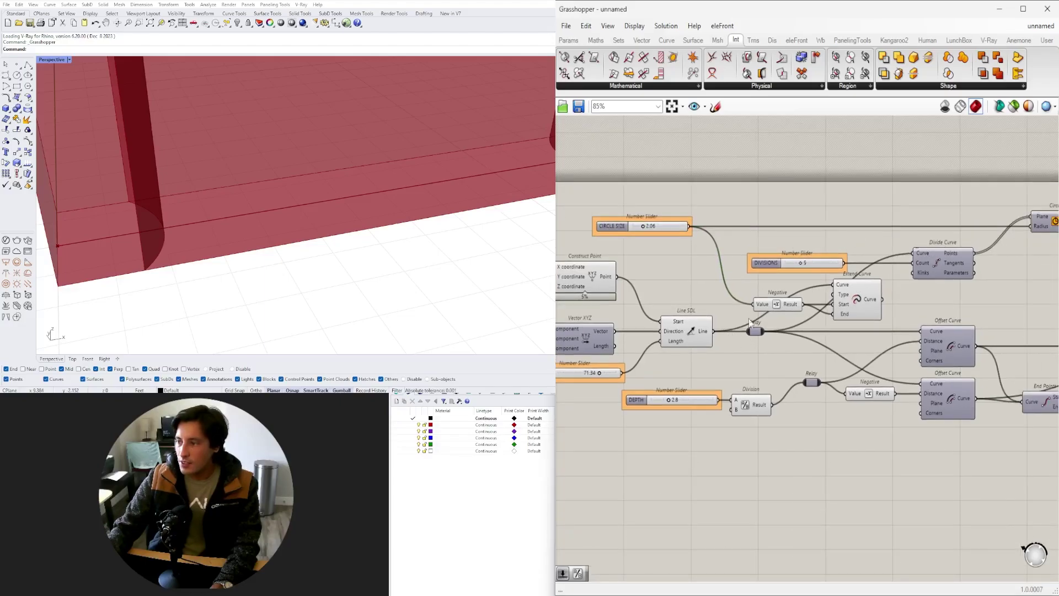
- Compare the Line SDL and Extend Curve results and turn on the preview of the Divide Curve component
scroll(814, 314, "up", 2)
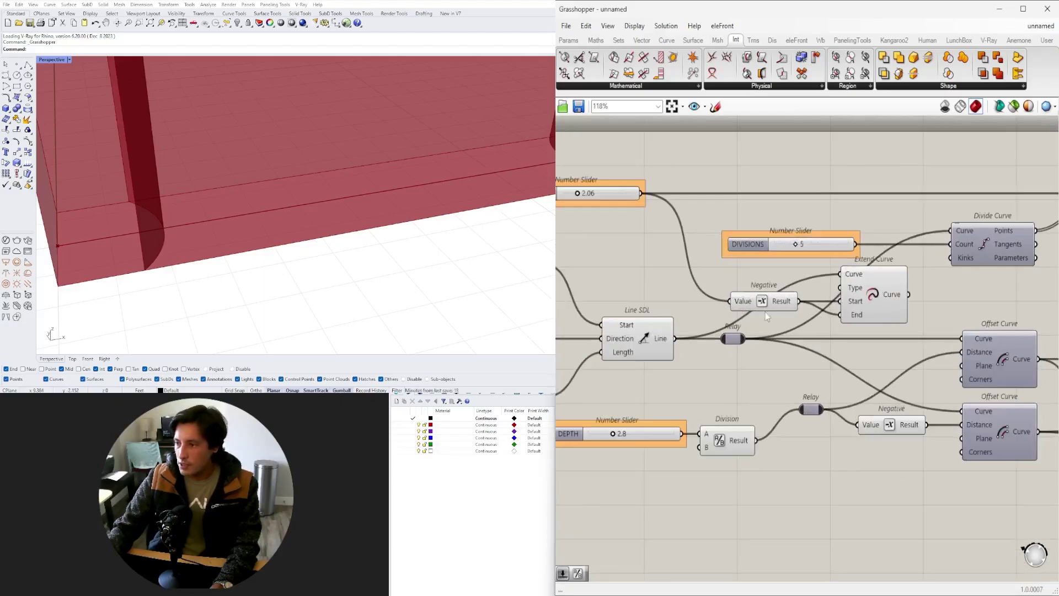
left_click(646, 334)
left_click(859, 305)
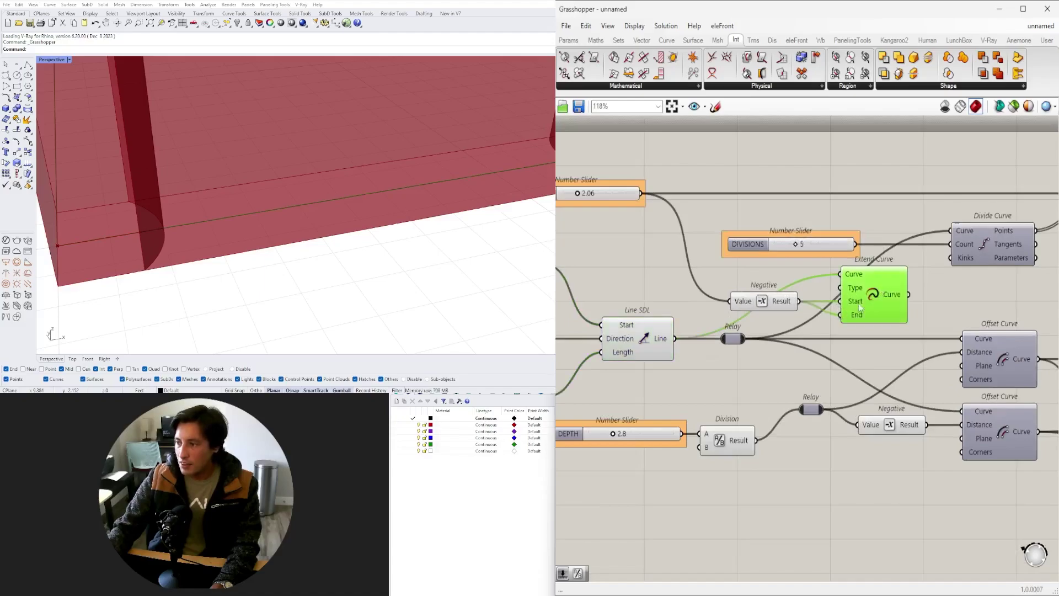
left_click(982, 240)
right_click_drag(984, 239, 822, 267)
middle_click(828, 265)
left_click(846, 247)
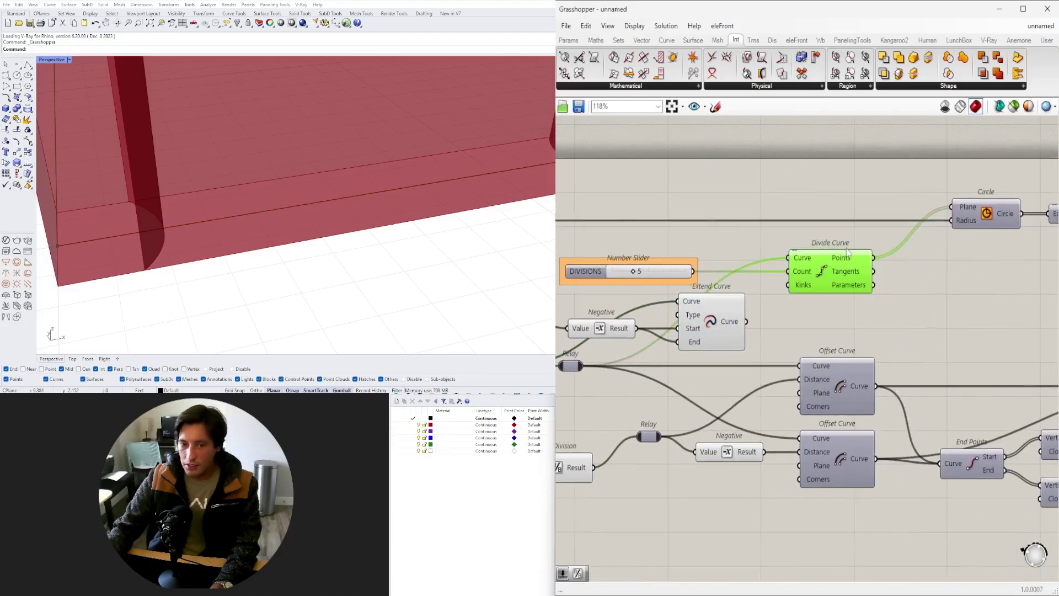
- Replace Divide Curve's Curve input with the Extend Curve output and inspect the end column from several angles
scroll(185, 218, "down", 5)
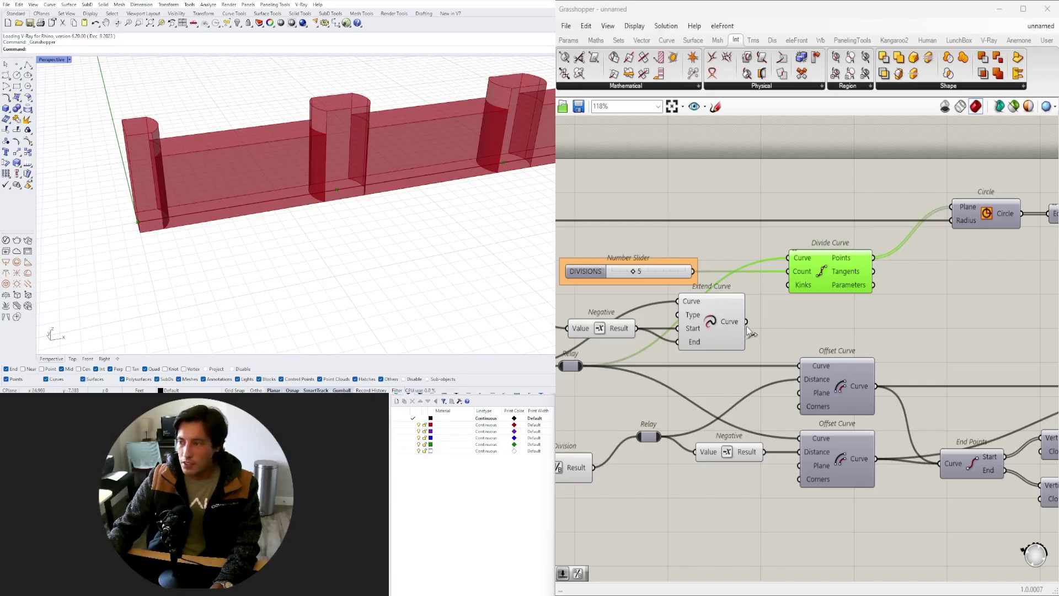
left_click_drag(747, 321, 795, 258)
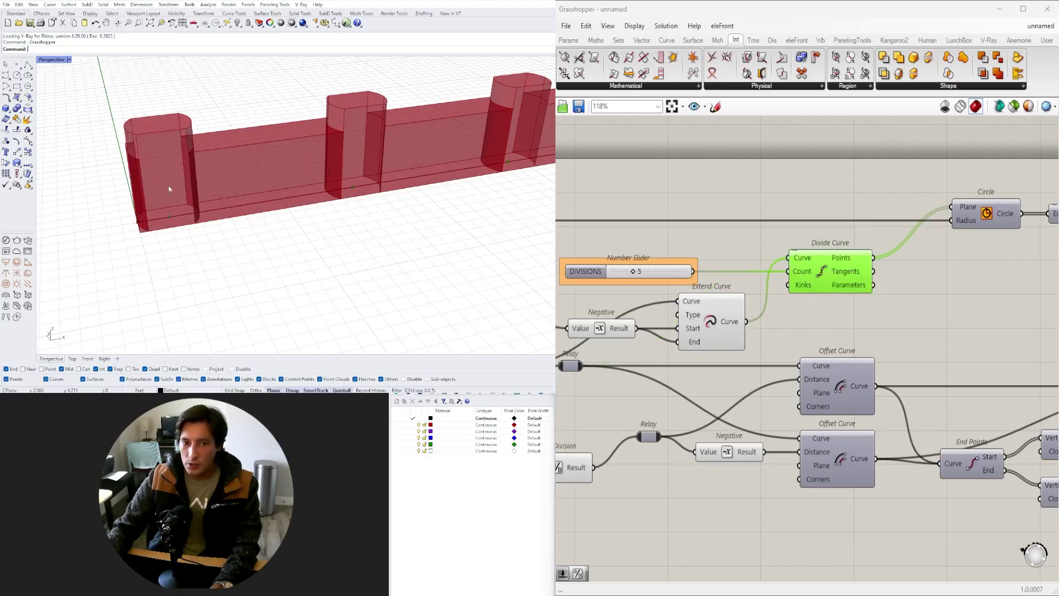
right_click_drag(168, 189, 169, 134)
scroll(169, 134, "up", 2)
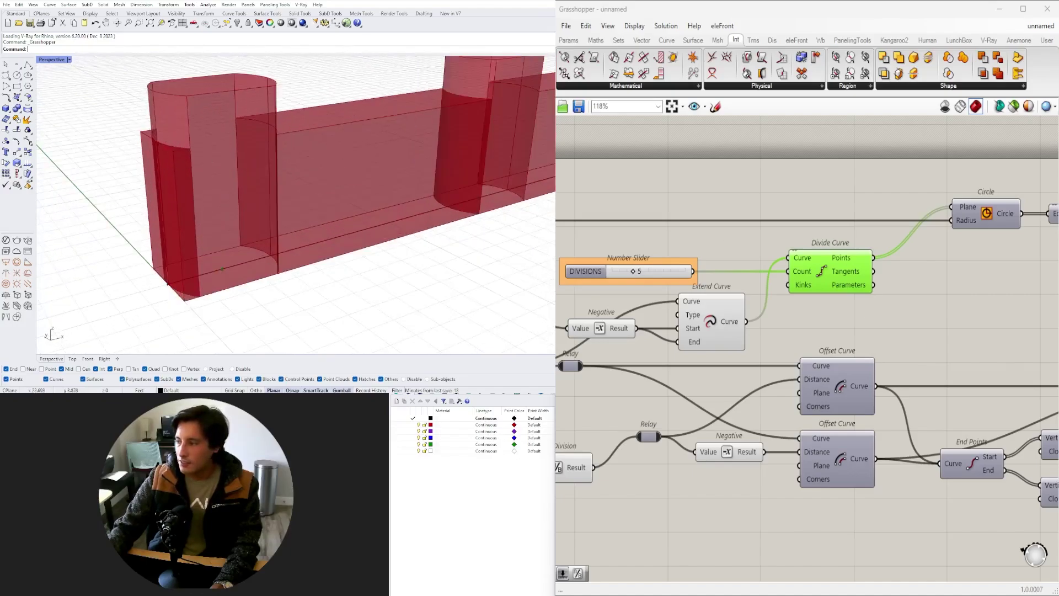
scroll(192, 156, "down", 2)
right_click_drag(192, 156, 210, 225)
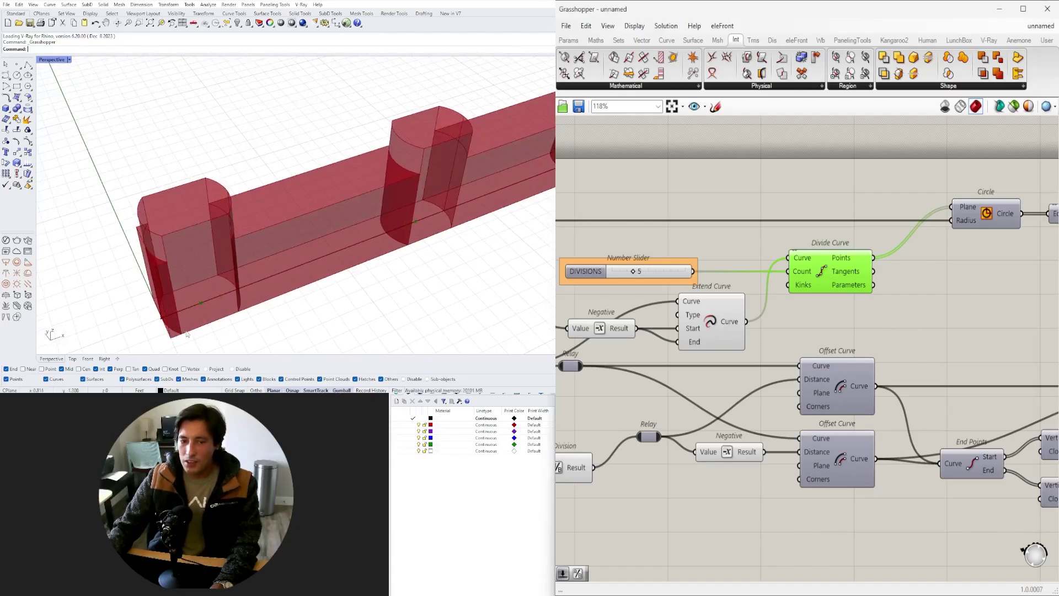
right_click_drag(187, 333, 278, 196)
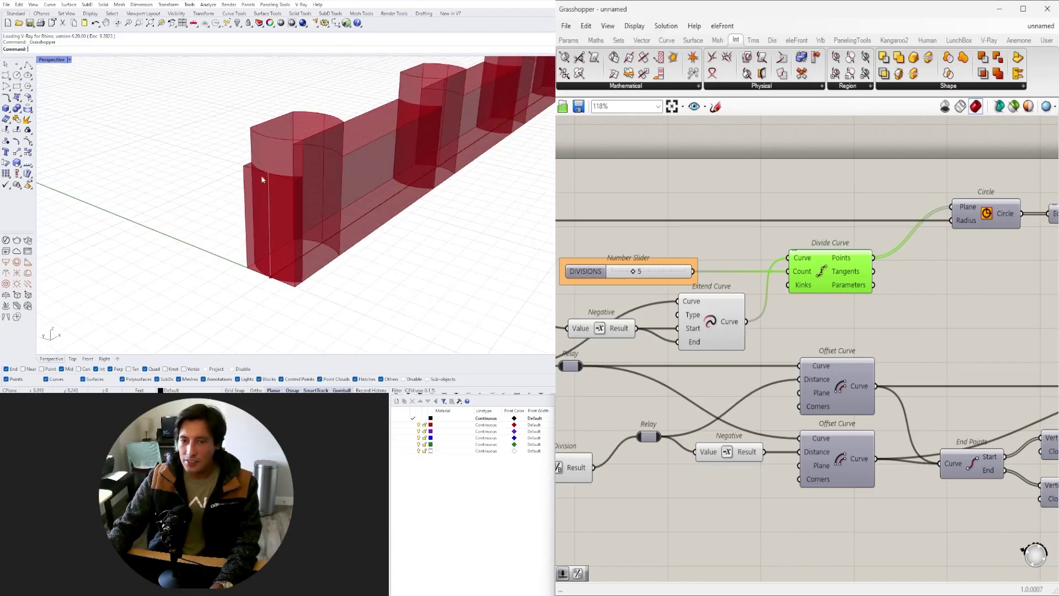
left_click(862, 314)
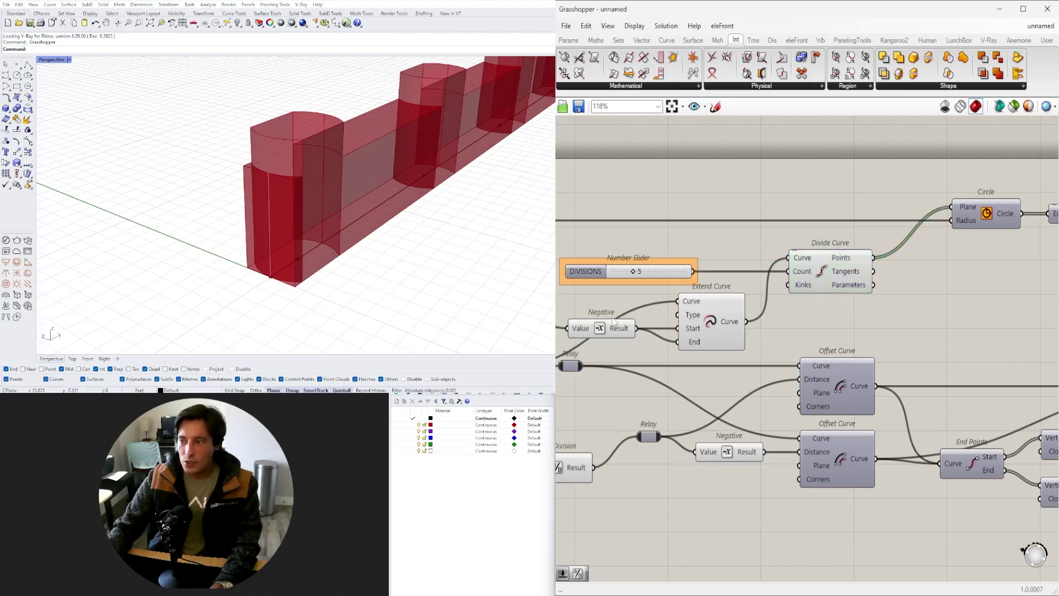
- Duplicate the CIRCLE SIZE slider above Line SDL and wire the copy into Negative's Value input in place of the original slider
right_click_drag(651, 319, 947, 324)
right_click_drag(758, 259, 723, 245)
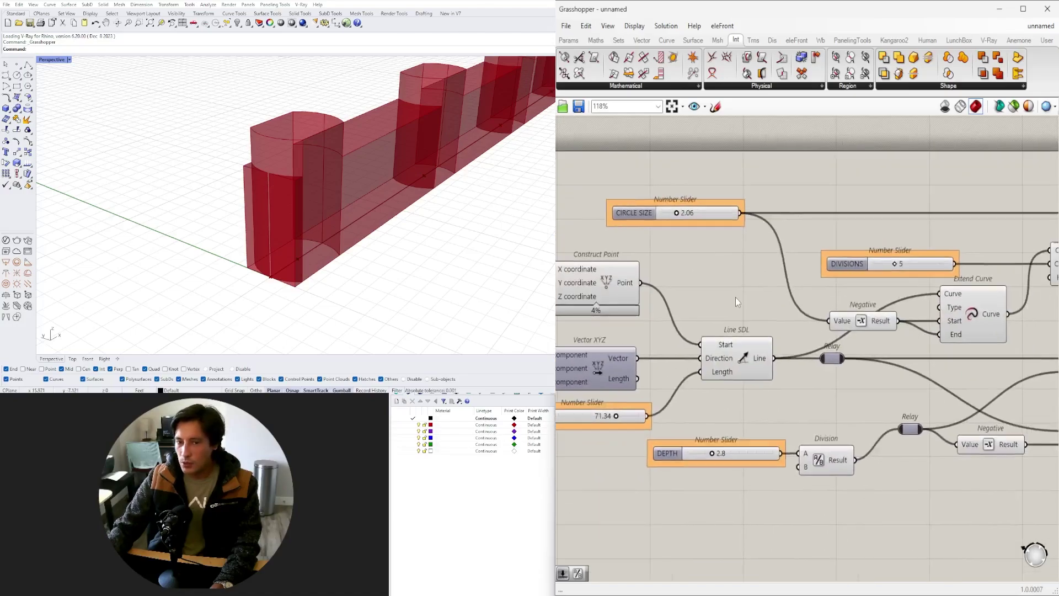
double_click(736, 297)
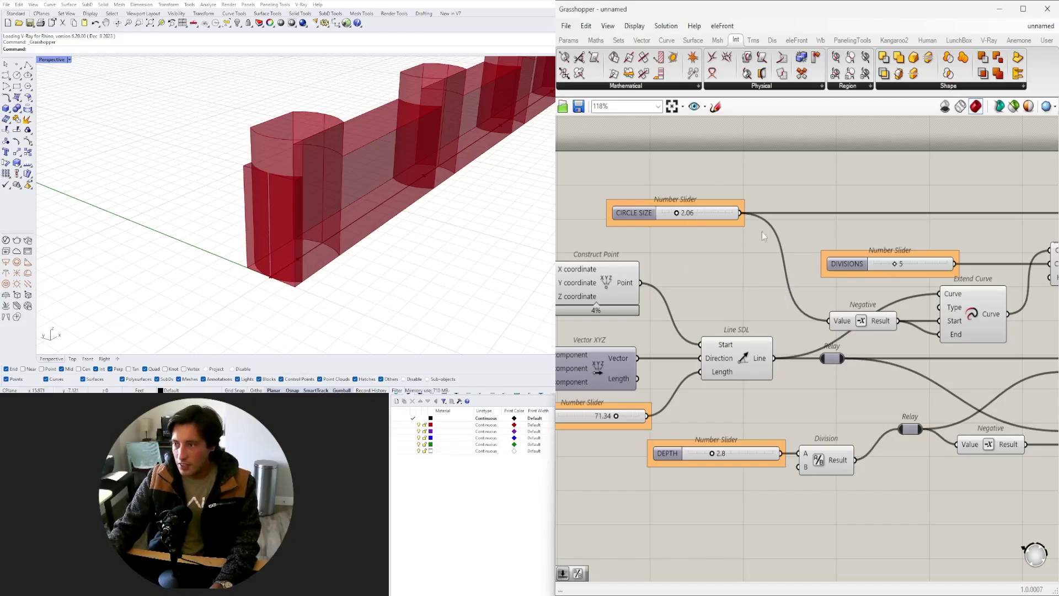
left_click_drag(713, 215, 866, 327, "alt")
scroll(773, 314, "up", 3)
left_click_drag(784, 302, 811, 327)
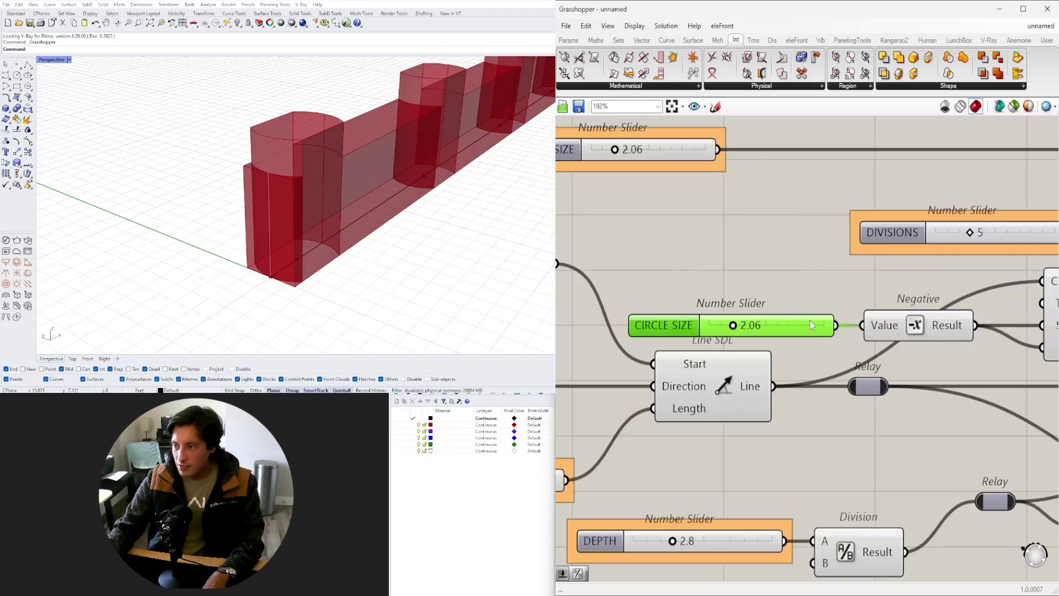
- Try the duplicated CIRCLE SIZE slider at 1.40 while inspecting the wall's columns, and set it to 2.30
scroll(732, 326, "up", 4)
left_click_drag(733, 327, 713, 327)
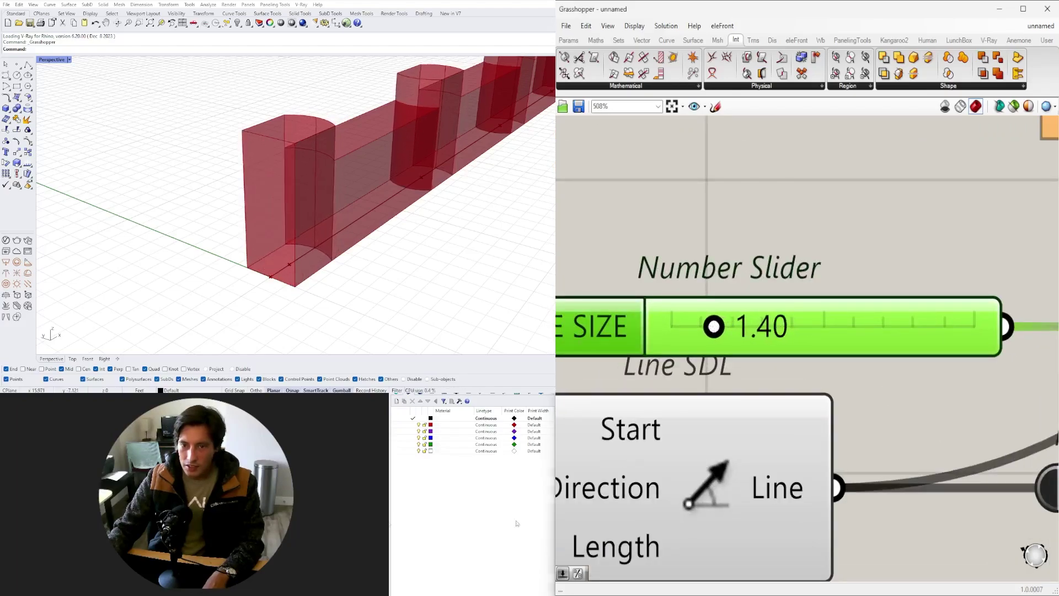
right_click_drag(381, 243, 231, 208)
scroll(320, 208, "down", 6)
right_click_drag(231, 209, 280, 227)
scroll(797, 324, "down", 3)
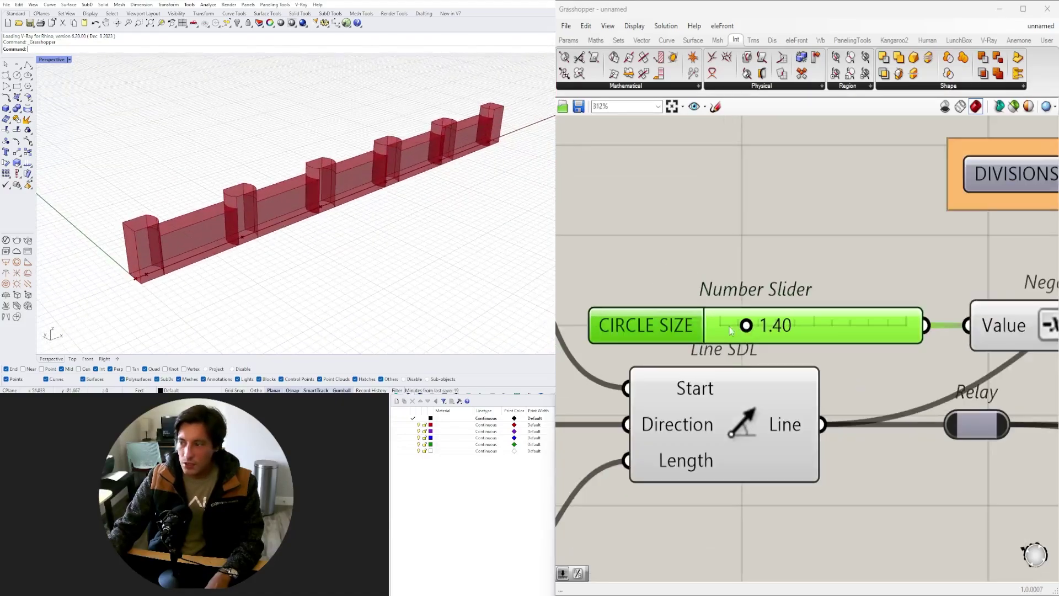
scroll(730, 329, "up", 3)
left_click_drag(749, 327, 775, 327)
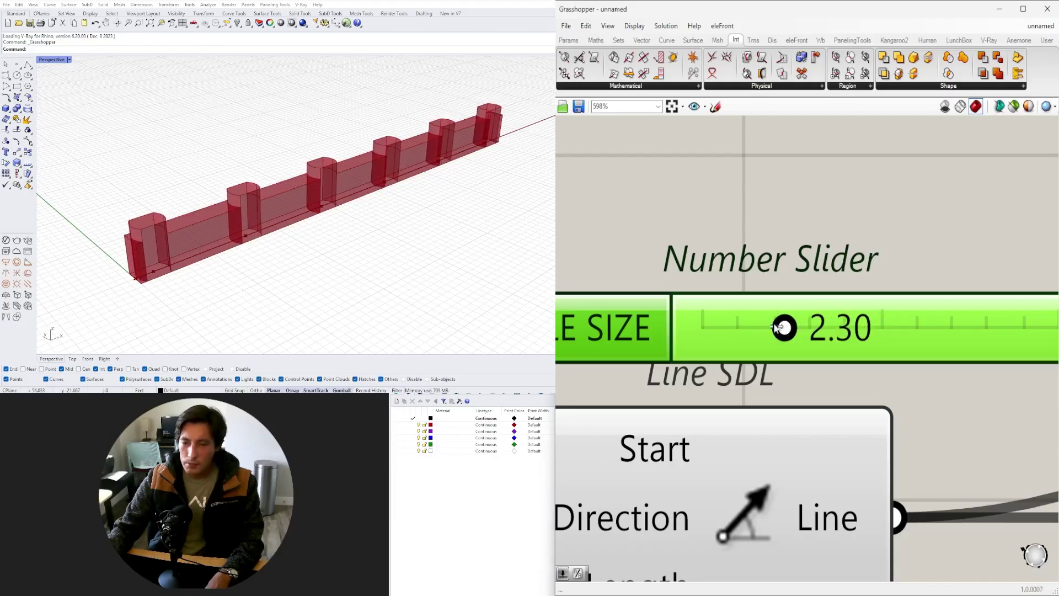
- Move the Negative component and the duplicated CIRCLE SIZE slider slightly up, clear of Line SDL, and group the slider
scroll(776, 328, "down", 6)
scroll(804, 207, "up", 3)
left_click_drag(859, 263, 797, 307)
scroll(886, 303, "up", 3)
left_click_drag(886, 303, 893, 290)
left_click_drag(695, 255, 662, 289)
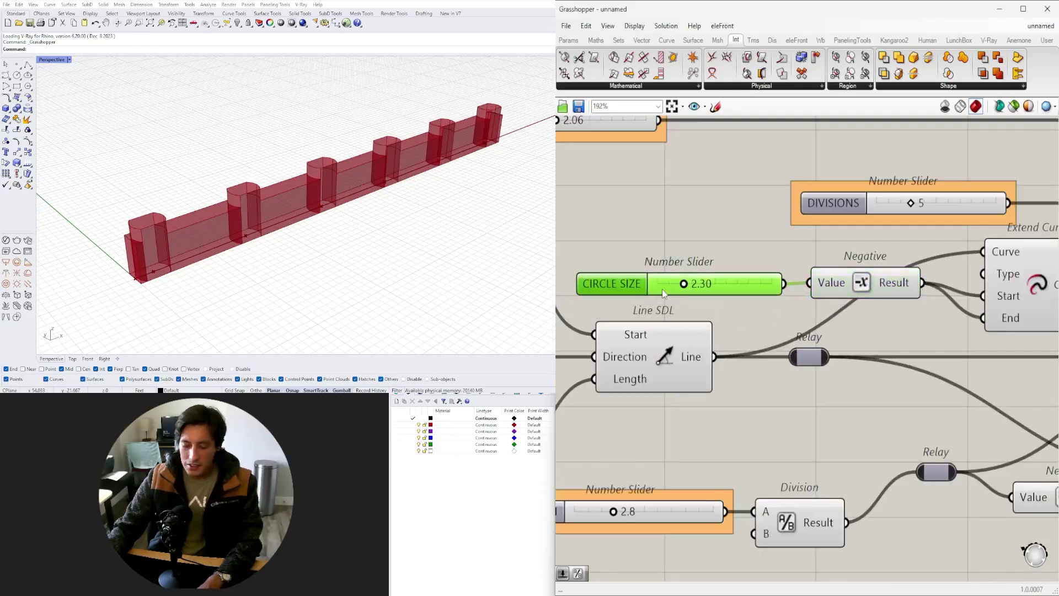
scroll(693, 232, "down", 3)
scroll(780, 335, "up", 3)
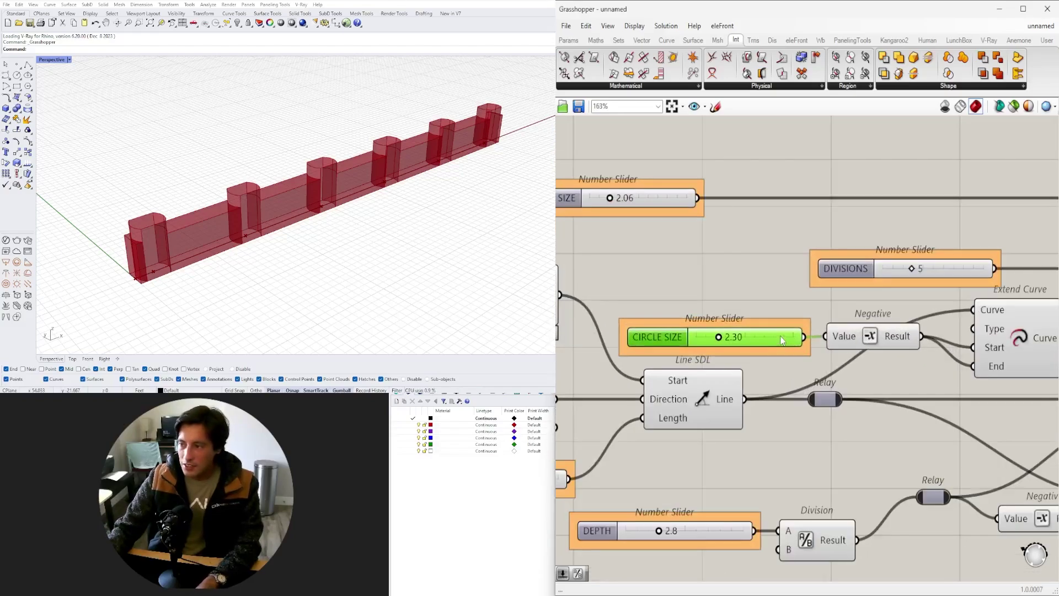
scroll(780, 336, "down", 5)
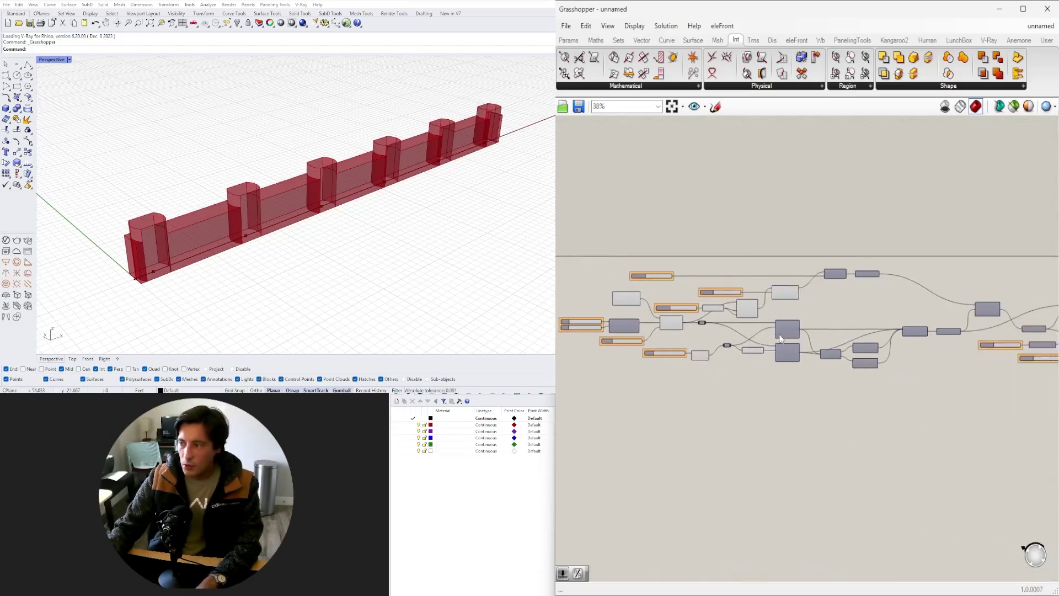
scroll(780, 337, "down", 3)
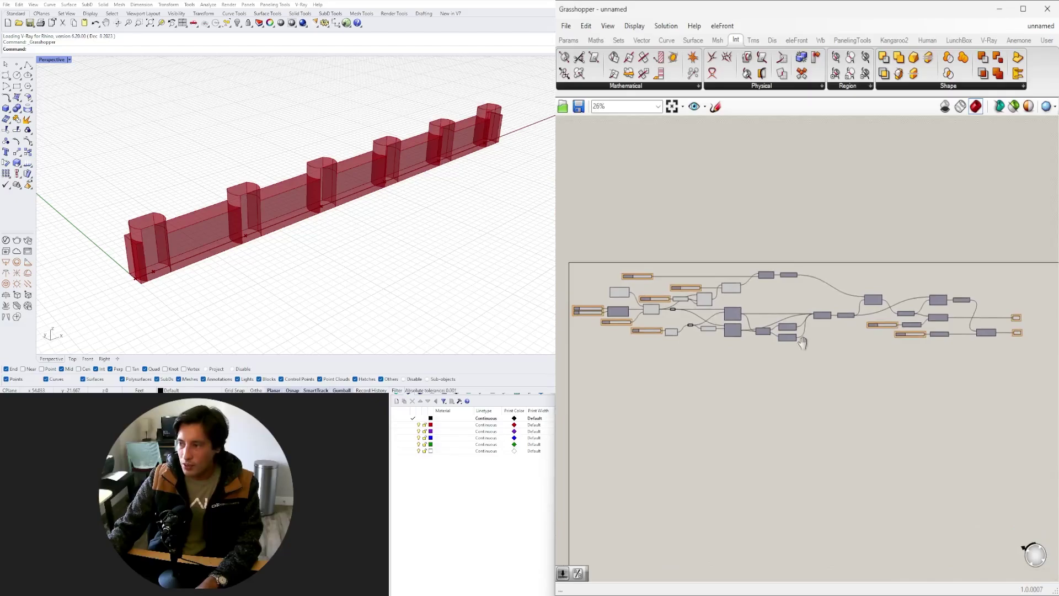